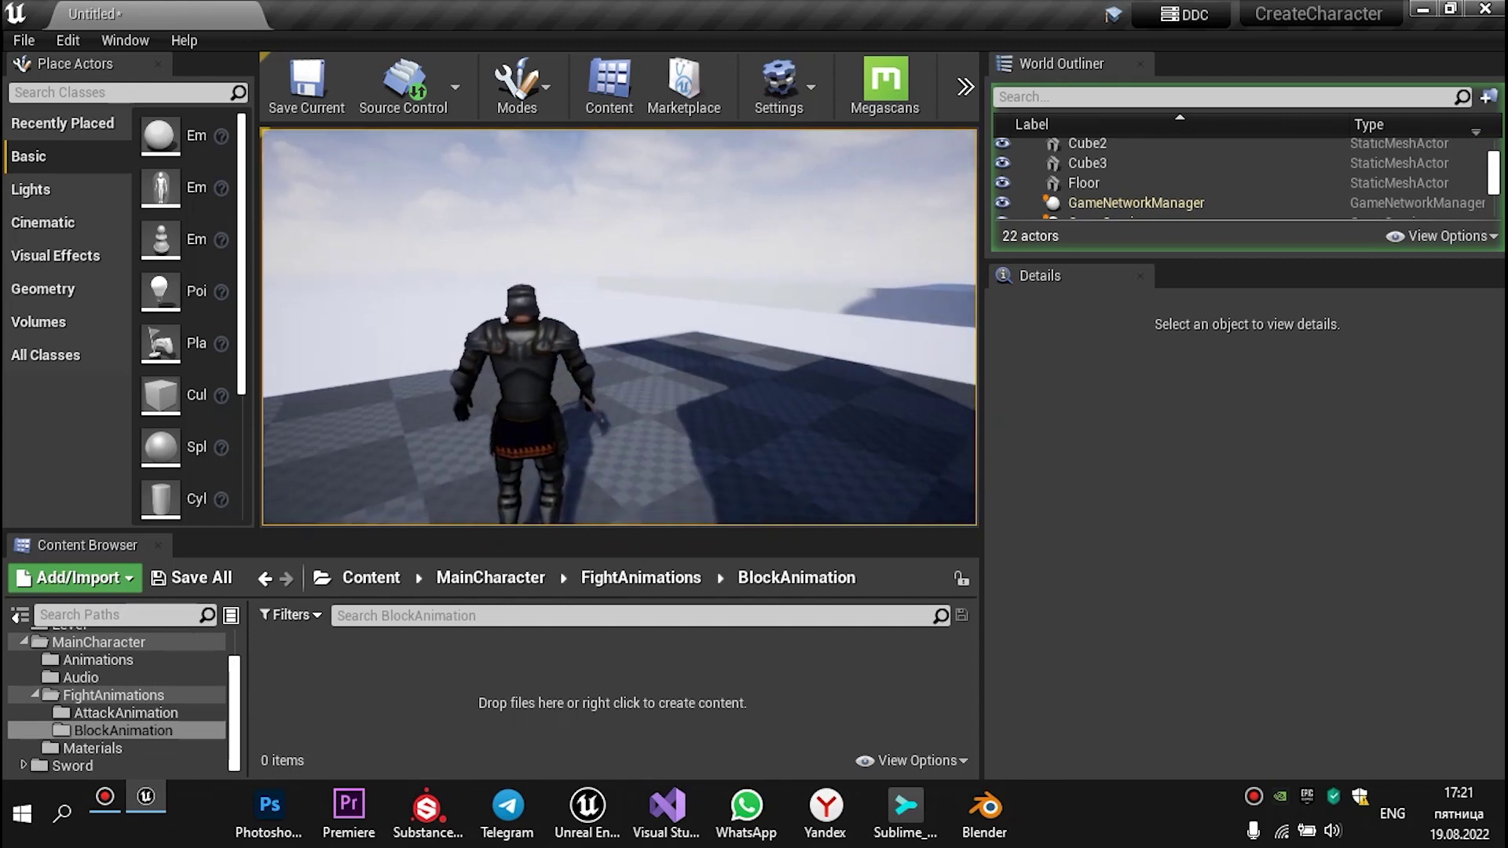
Swing the sword, stop the test play, then open BP_Warrior from the MainCharacter folder
click(619, 327)
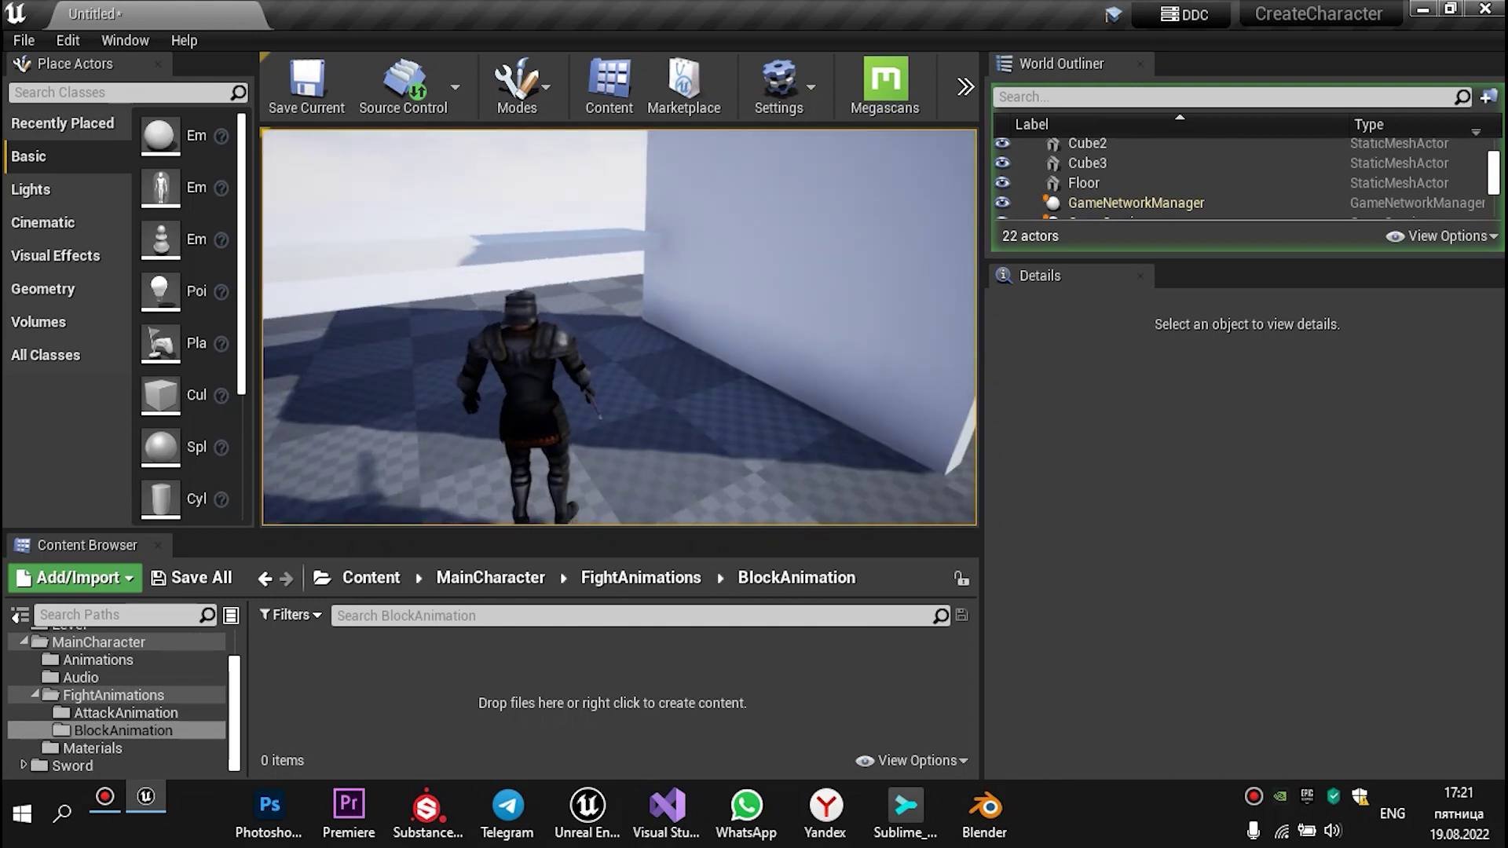
key(Escape)
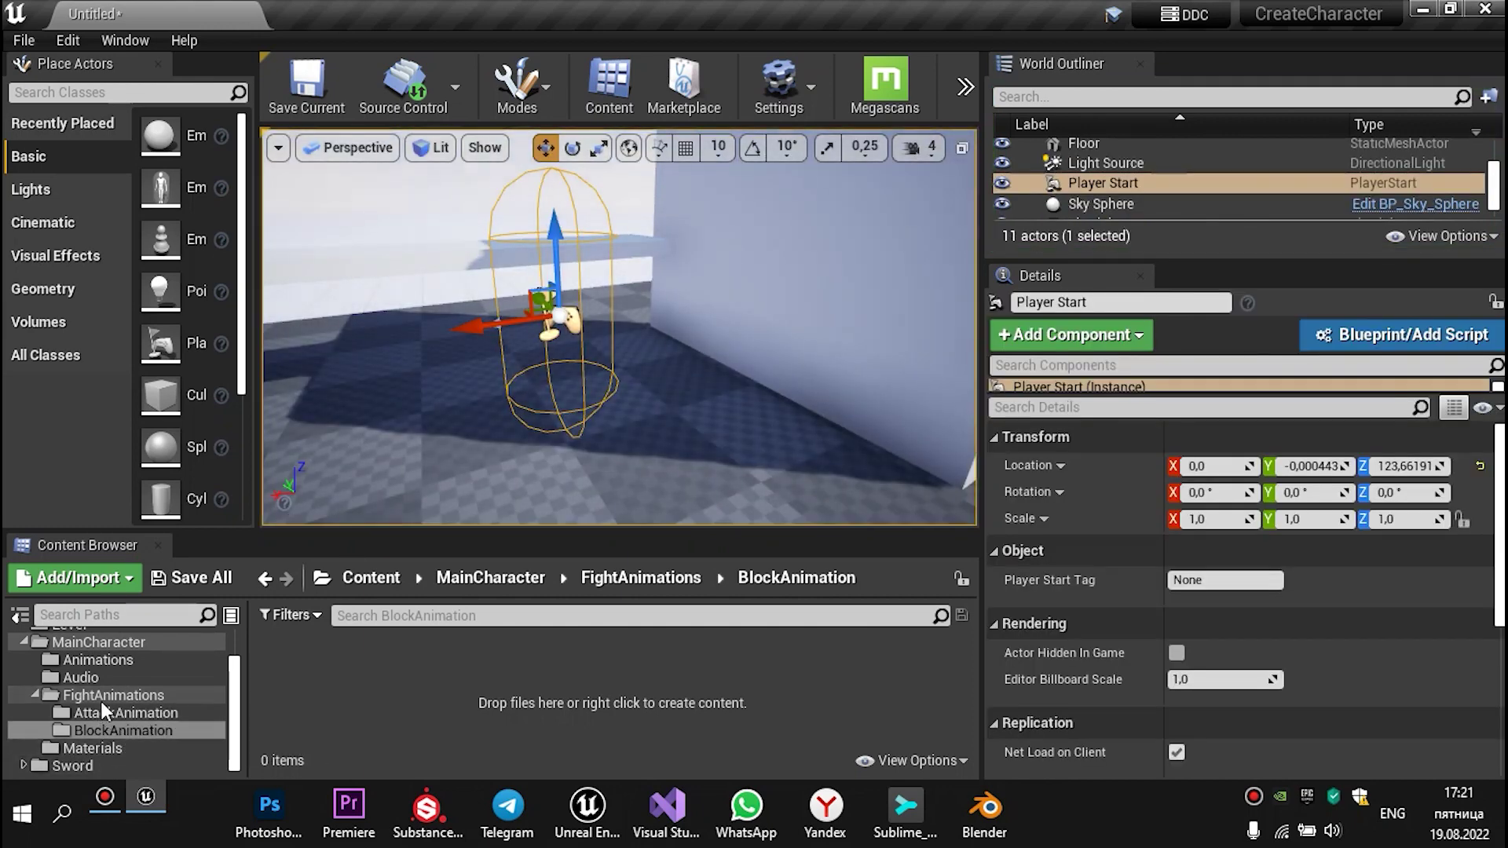
click(101, 696)
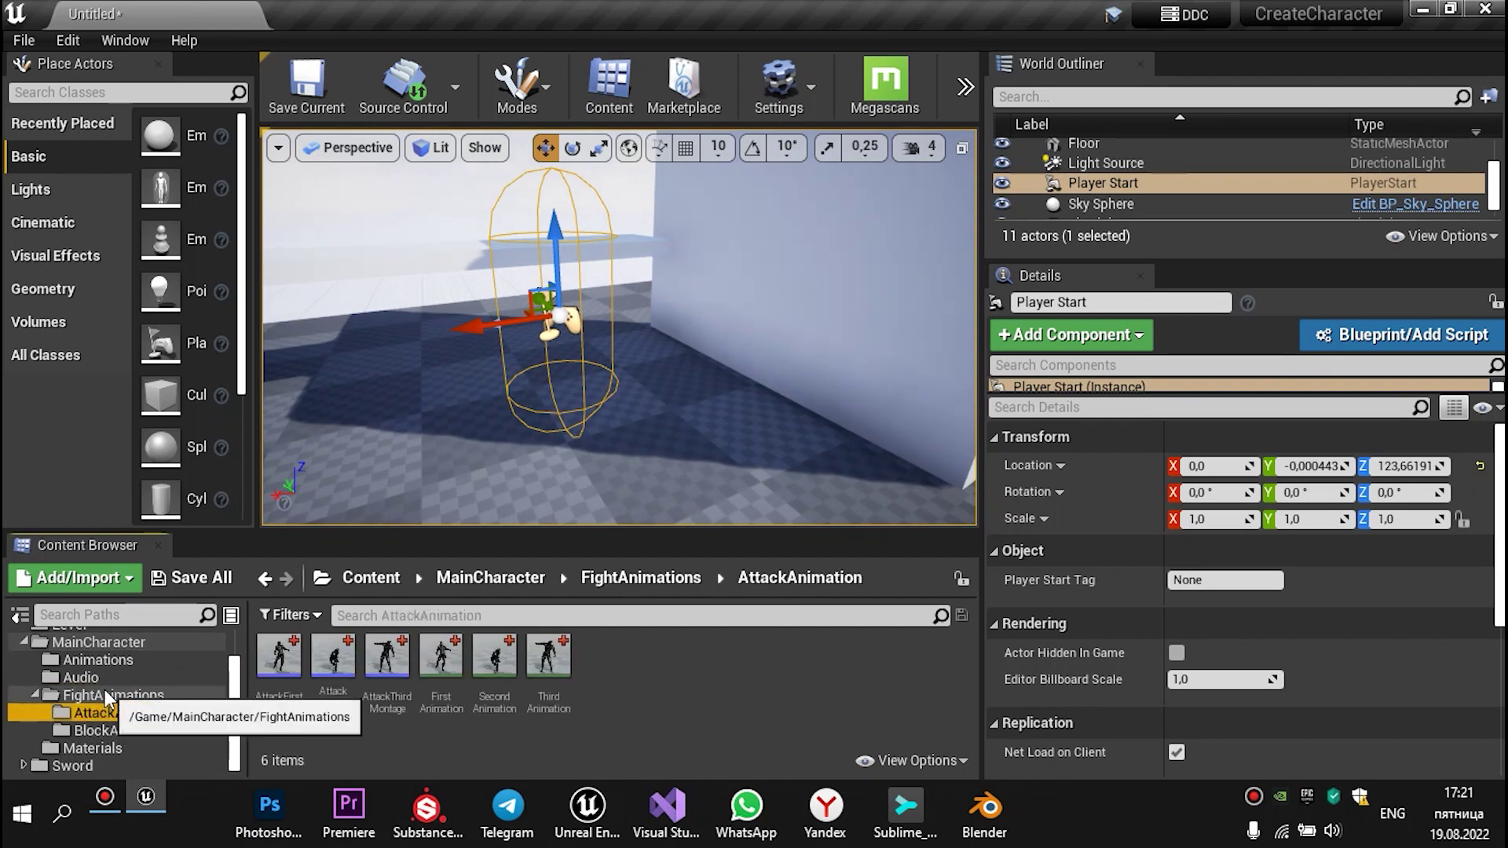
click(105, 641)
double_click(493, 659)
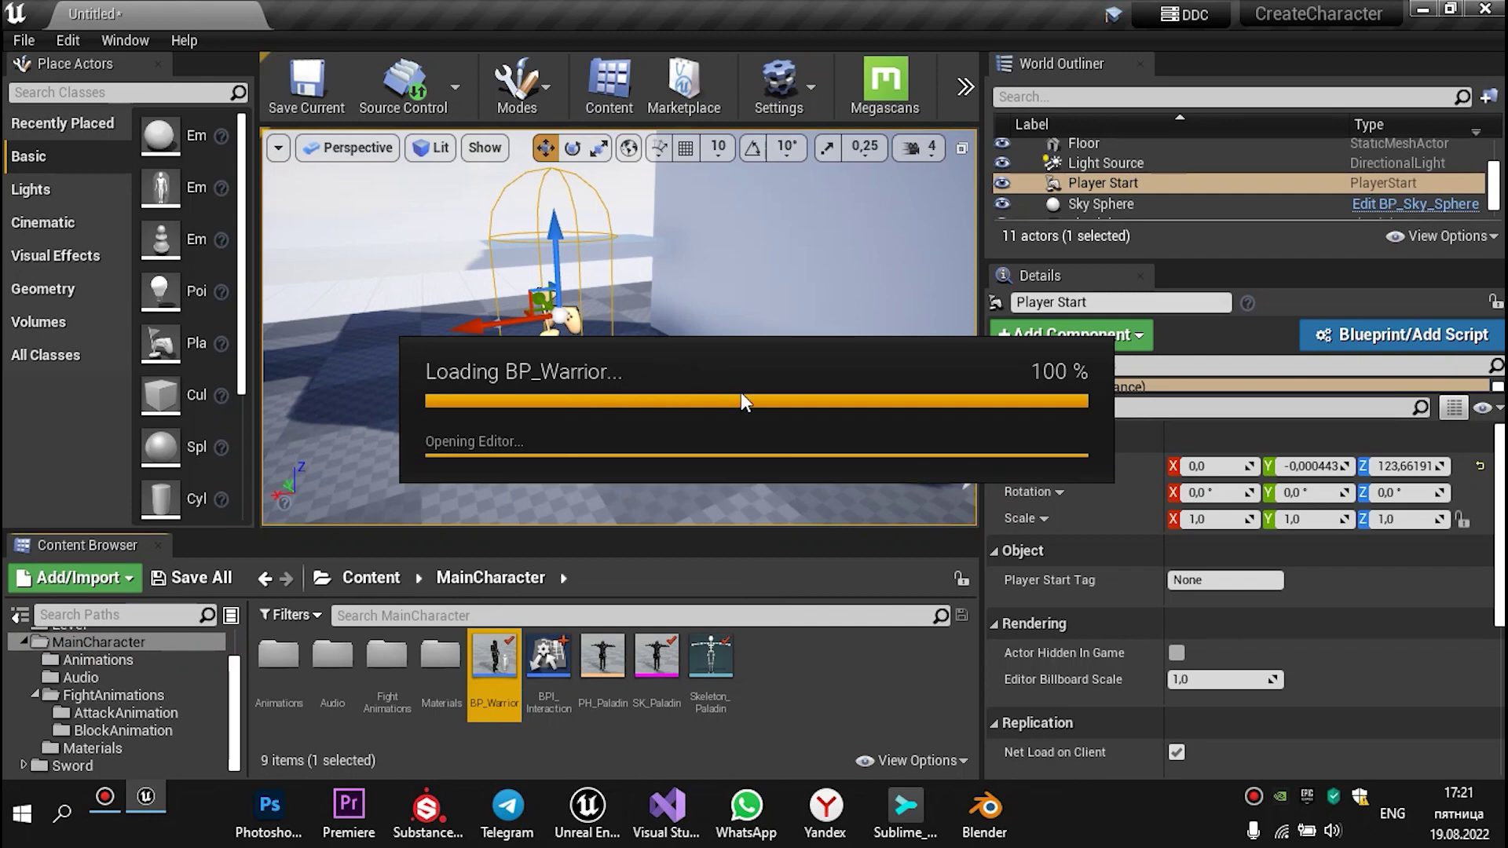
Inspect BP_Warrior's Switch on Int, Play Montage and Retriggerable Delay nodes in the Event Graph
scroll(584, 569, up, 2)
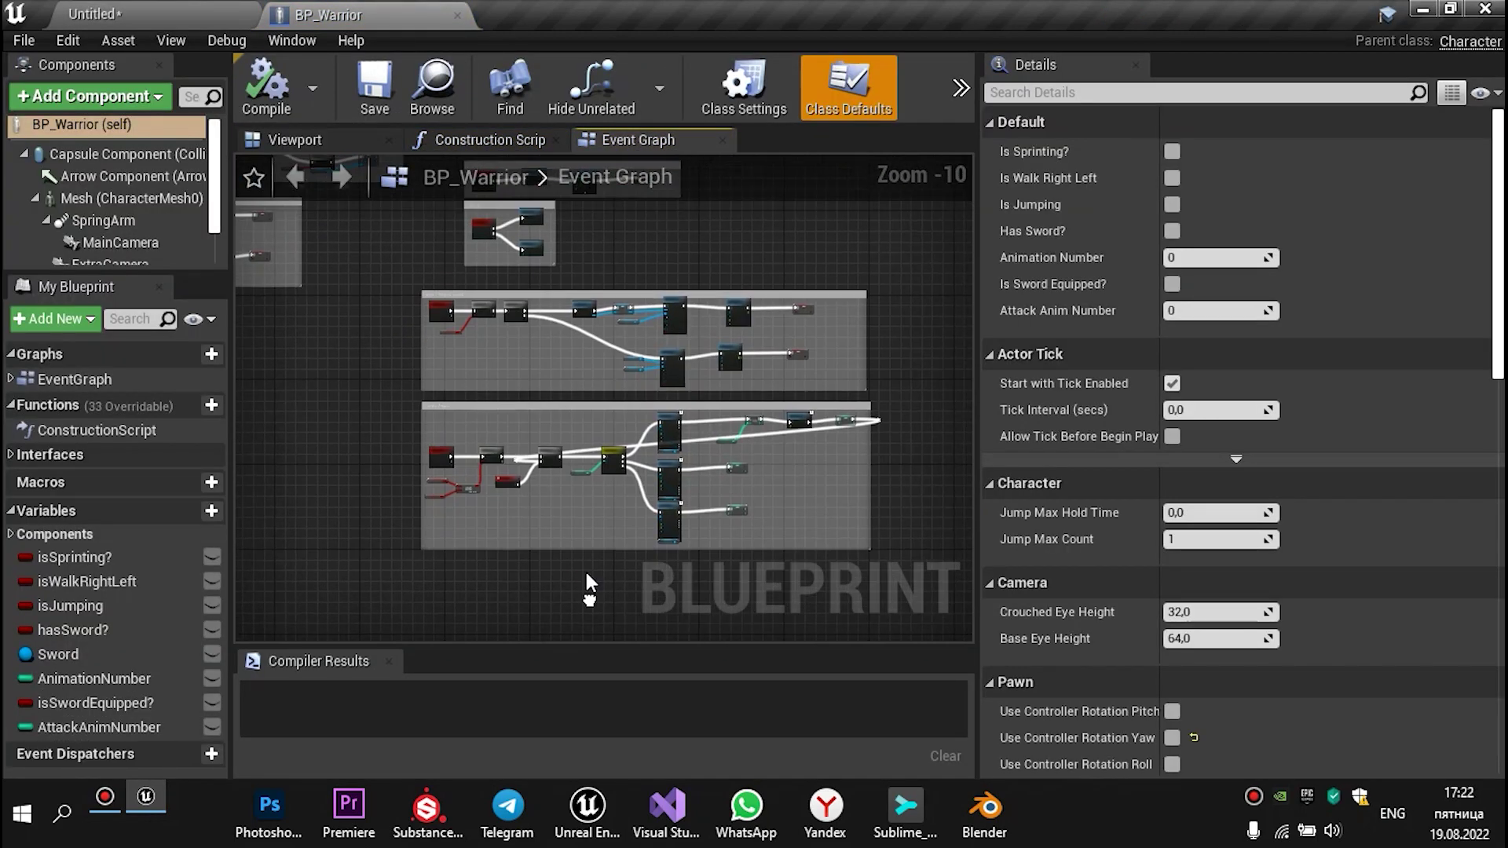
scroll(591, 487, up, 2)
scroll(591, 487, up, 3)
scroll(723, 539, down, 1)
scroll(731, 524, up, 1)
scroll(728, 502, down, 1)
scroll(725, 471, up, 1)
scroll(724, 472, up, 1)
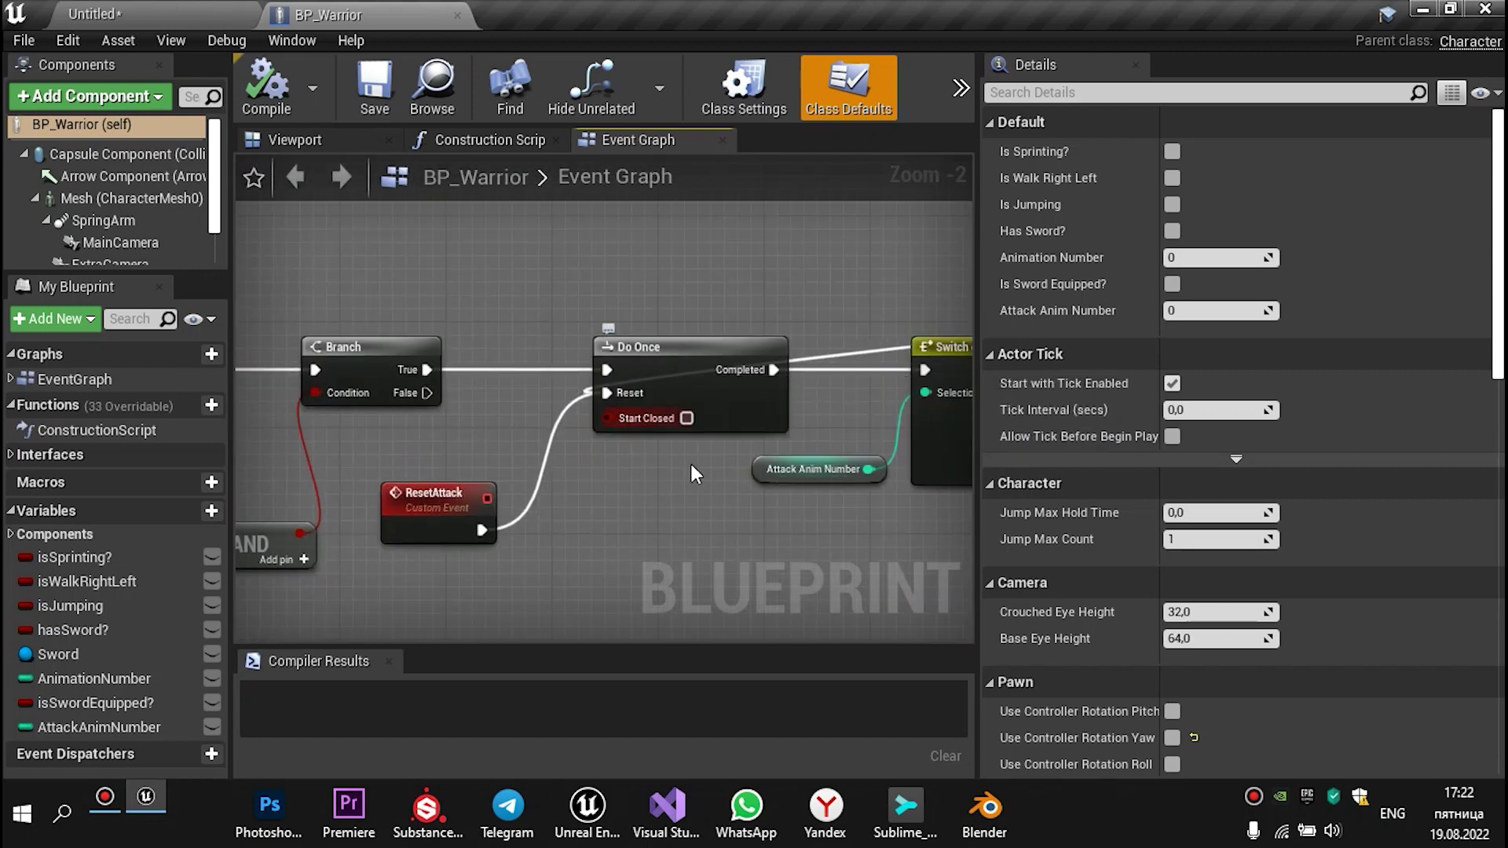
right_drag(691, 474, 554, 508)
scroll(707, 464, down, 2)
mouse_move(716, 451)
right_down()
mouse_move(676, 487)
mouse_move(469, 465)
right_up()
Review the Branch, Do Once, ++ and ResetAttack logic, then return to the Untitled level
scroll(469, 465, up, 2)
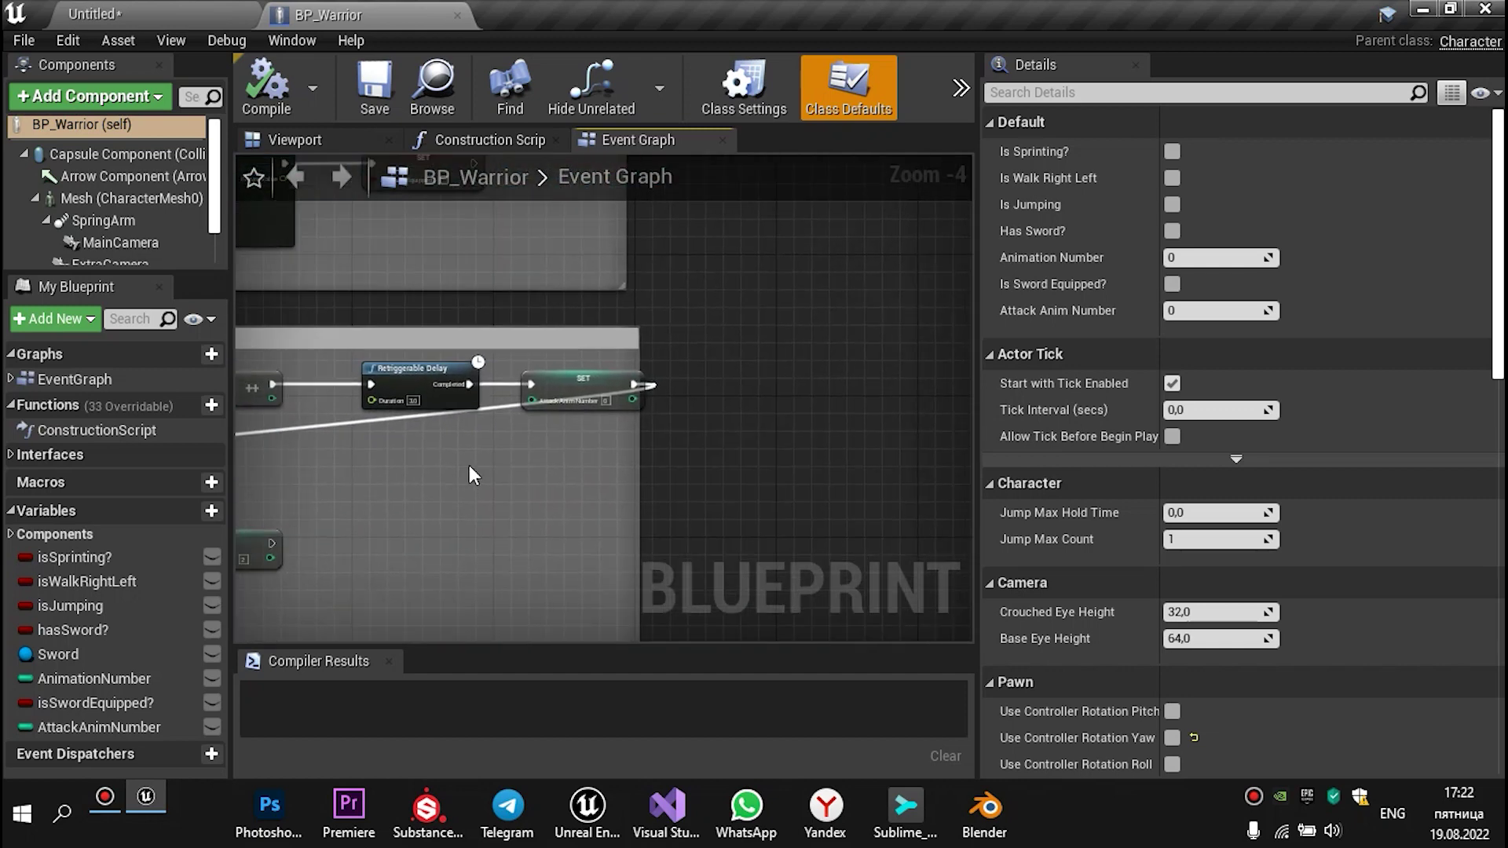
scroll(487, 452, up, 1)
scroll(778, 328, down, 2)
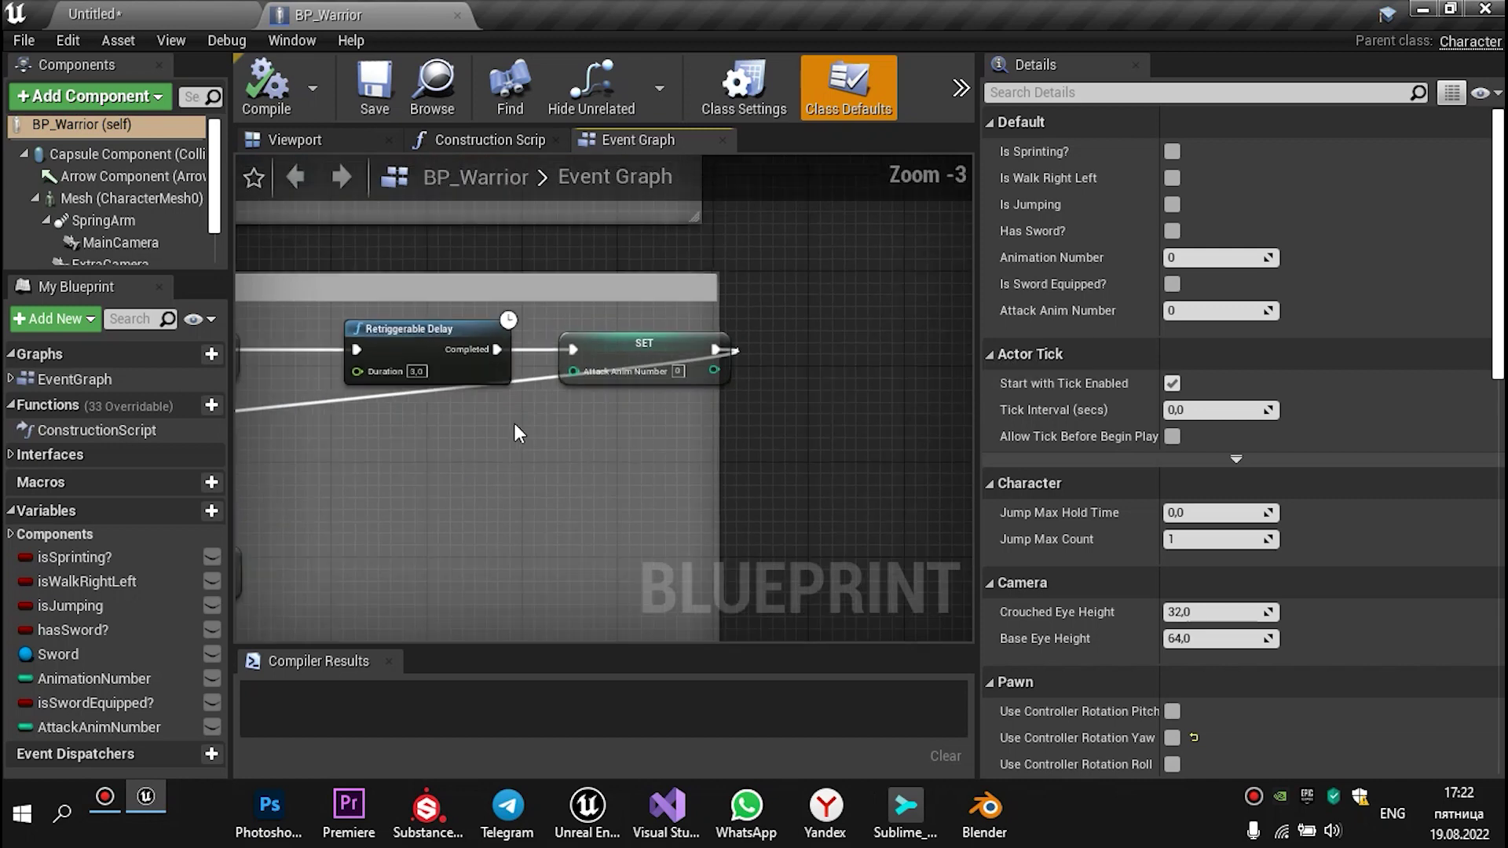
right_drag(515, 423, 812, 355)
right_drag(624, 329, 847, 360)
right_drag(369, 346, 757, 346)
scroll(619, 497, down, 3)
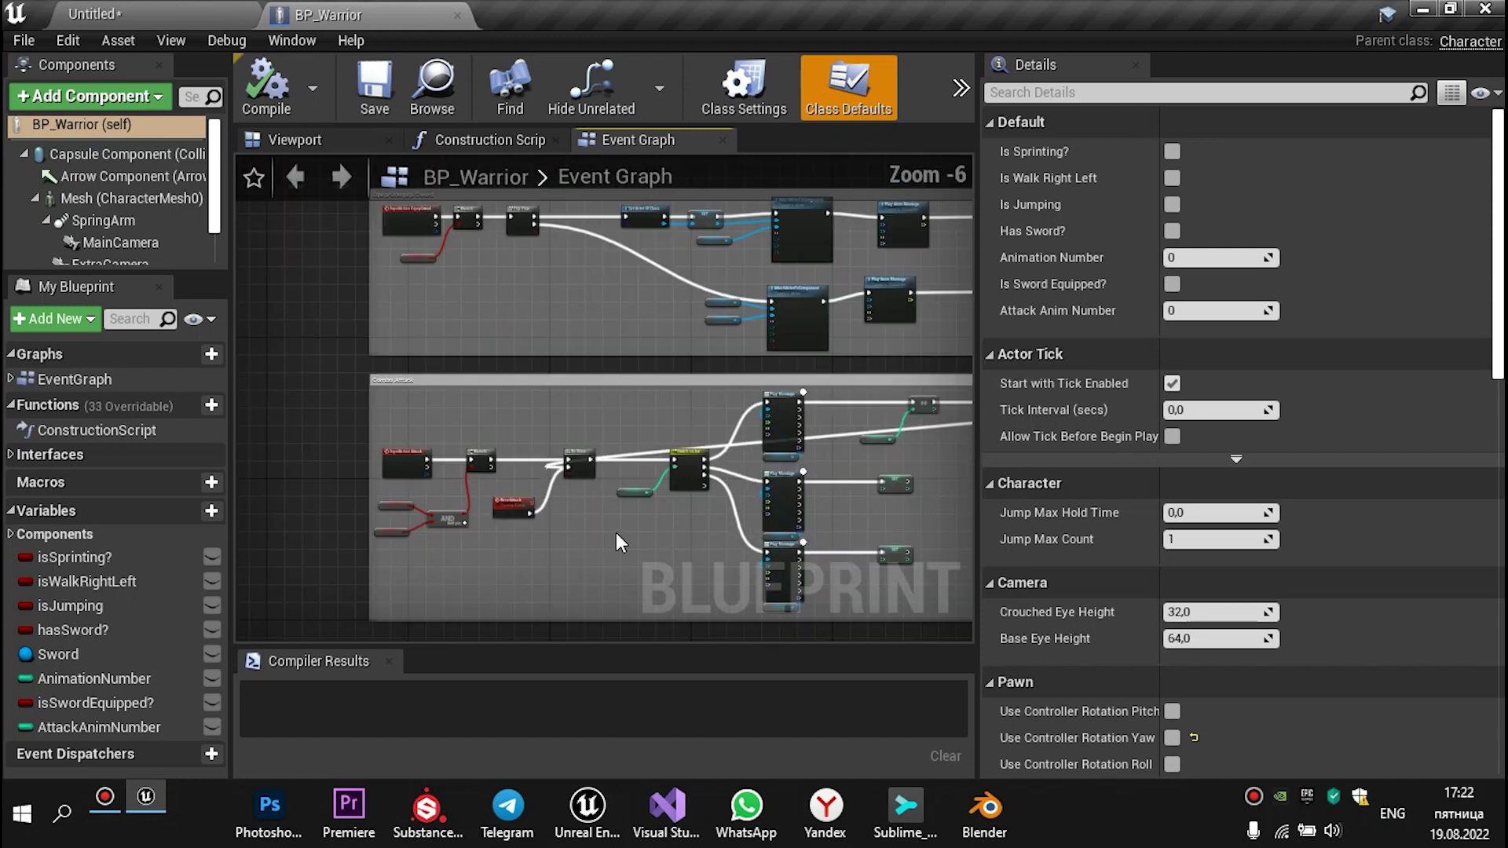
mouse_move(614, 531)
right_down()
mouse_move(553, 502)
mouse_move(641, 542)
right_up()
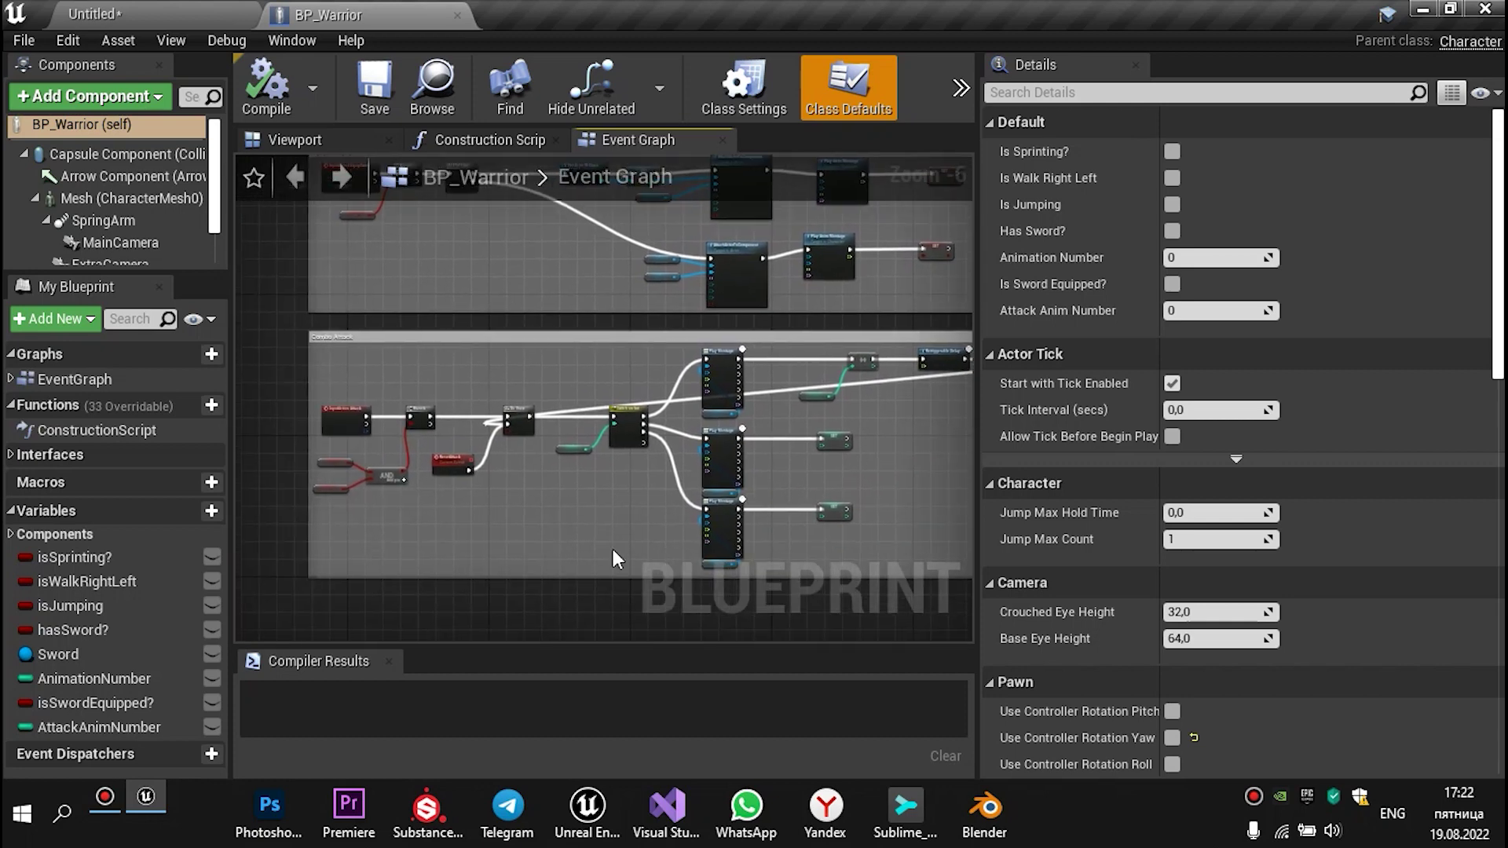
click(166, 12)
drag(713, 397, 711, 395)
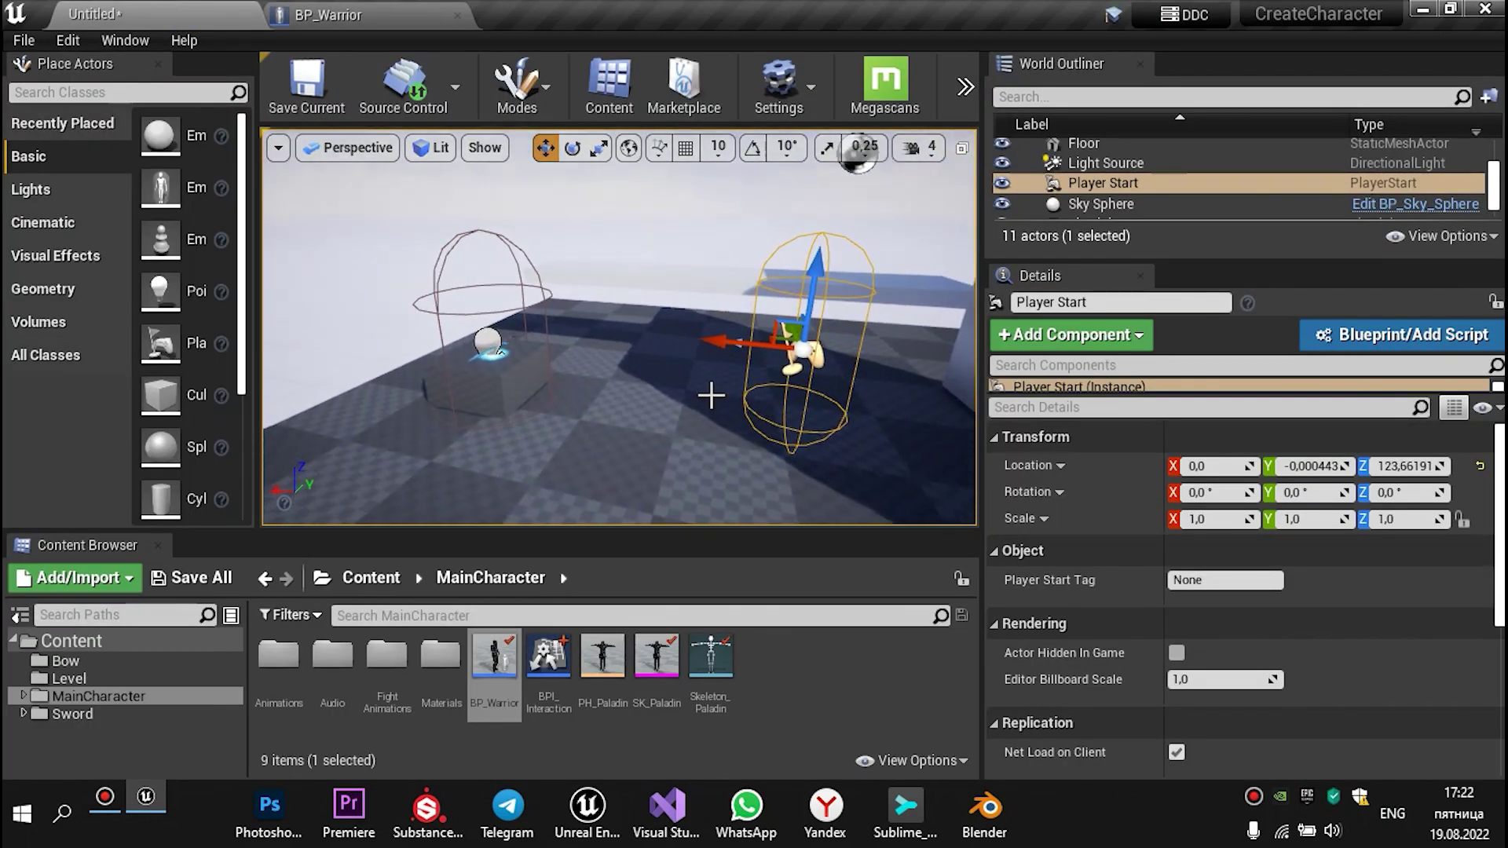
Start Play mode with Alt+P and walk the warrior around the floor toward the white wall
key(alt+p)
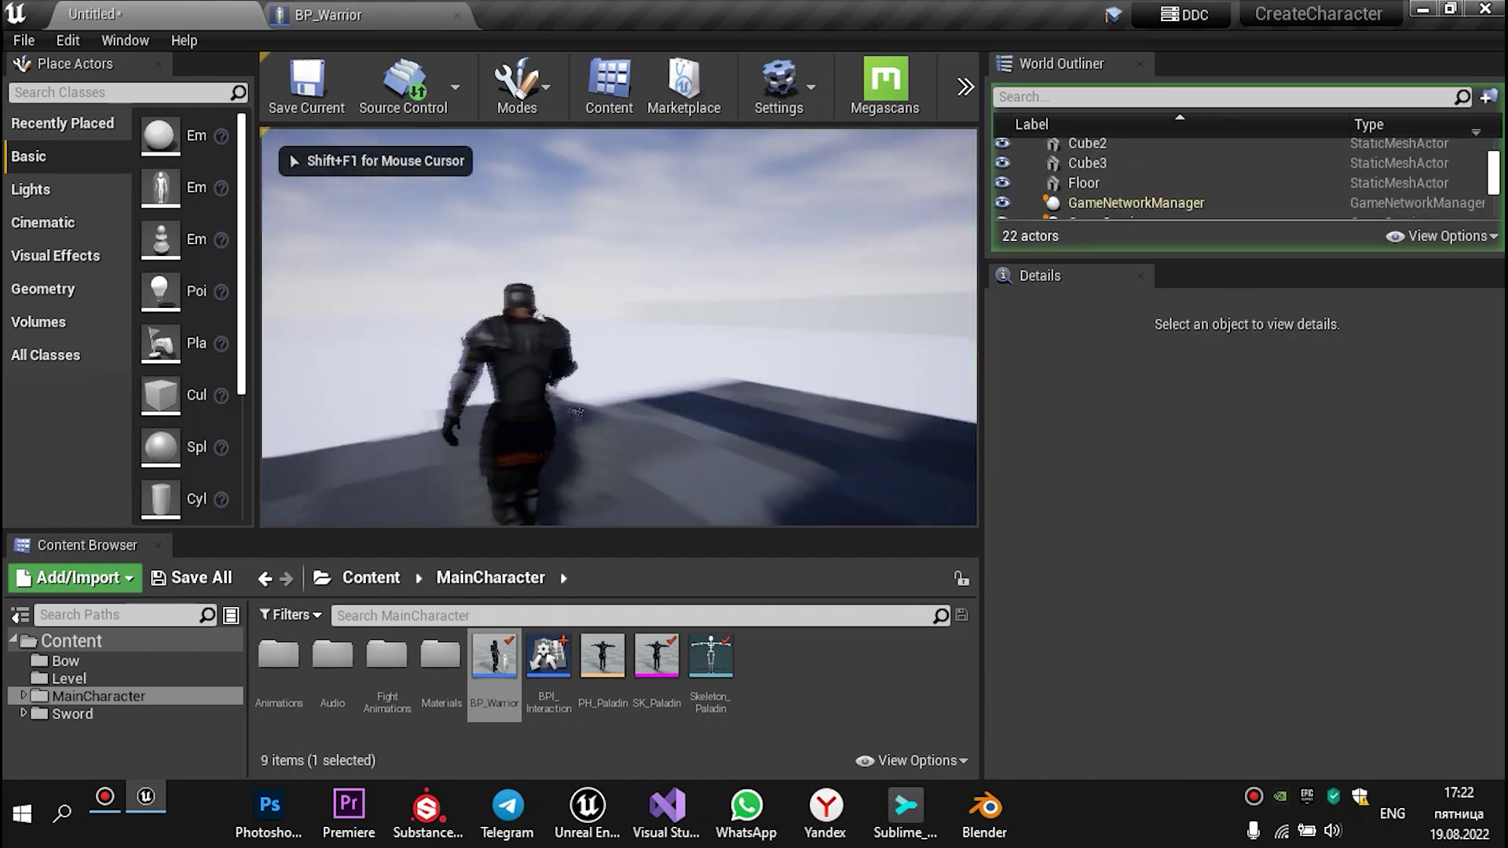
key(w)
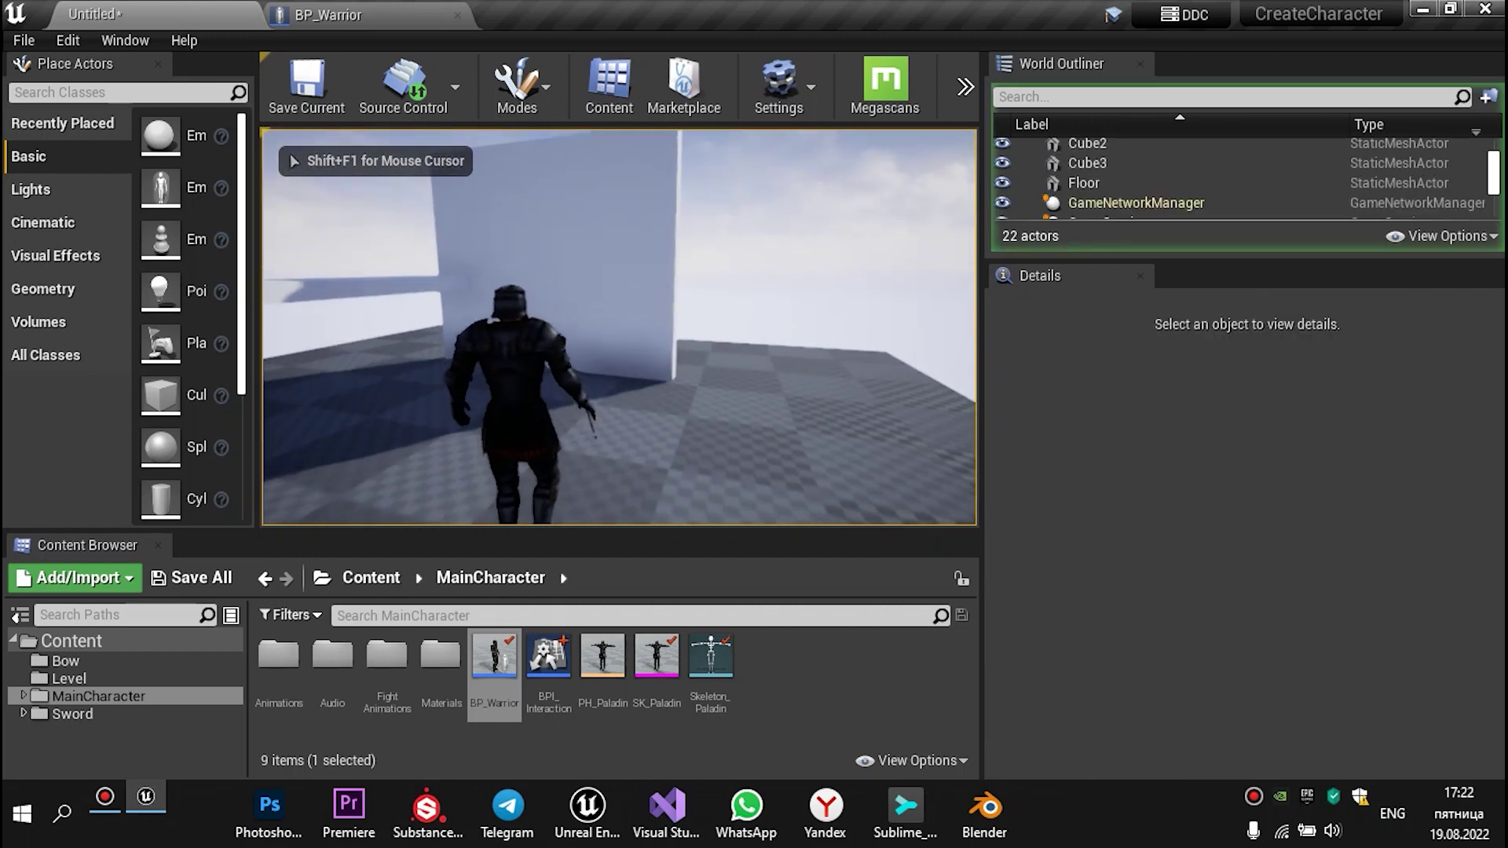
key(w)
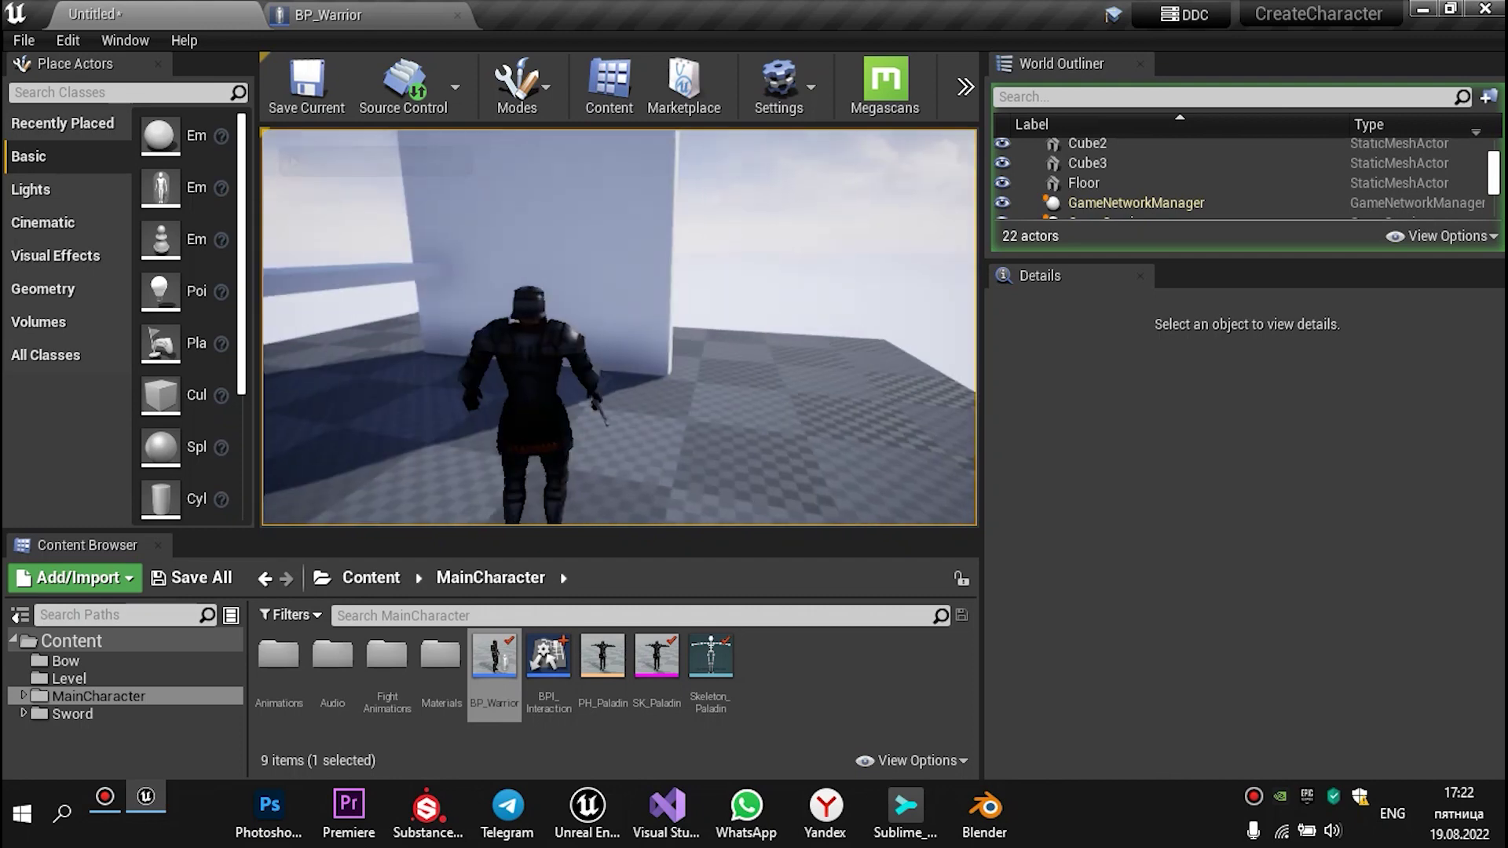
key(w)
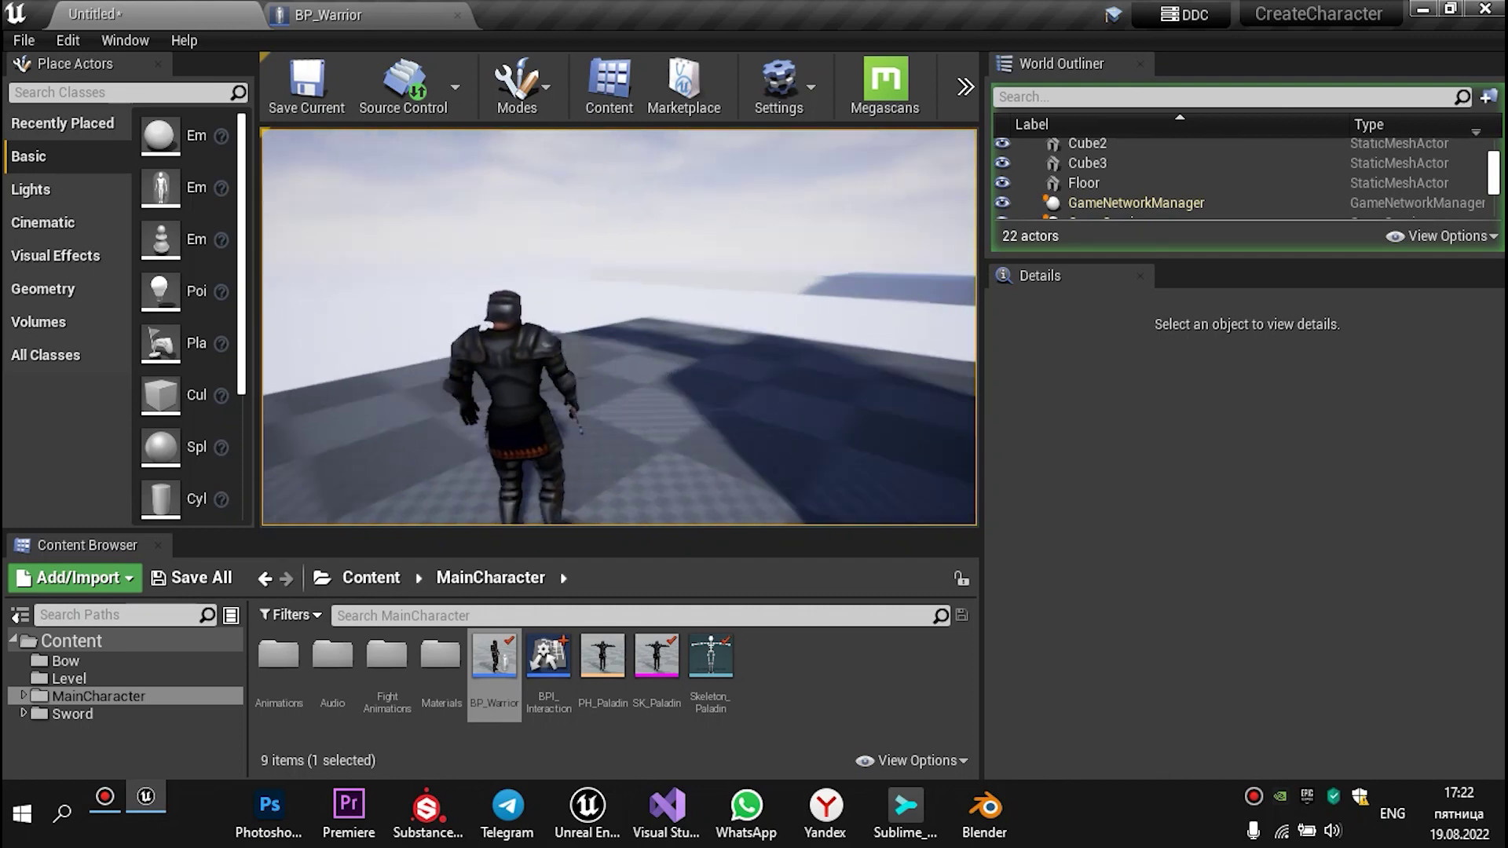
key(w)
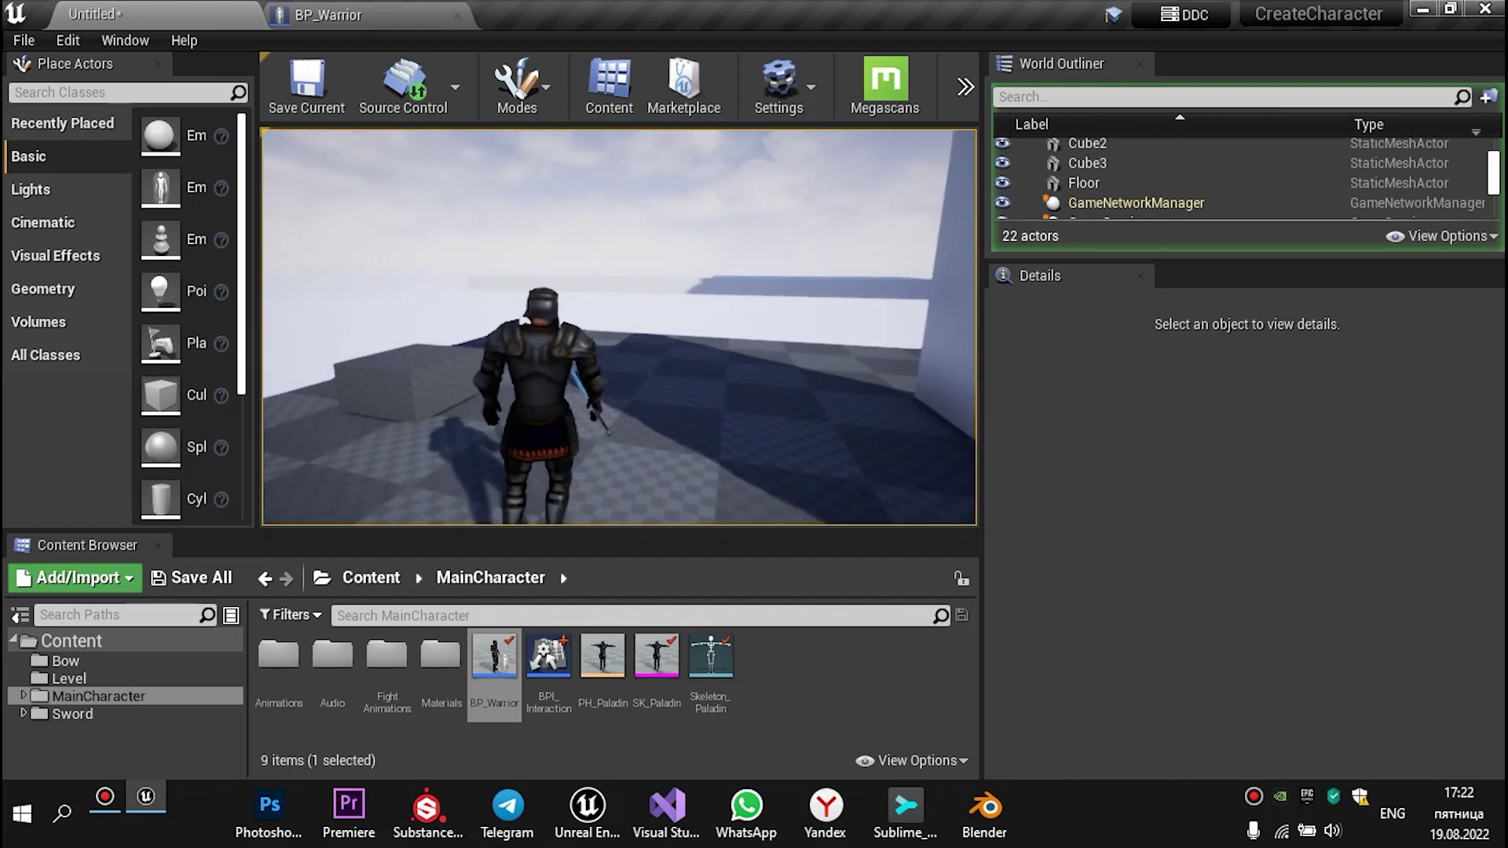
key(w)
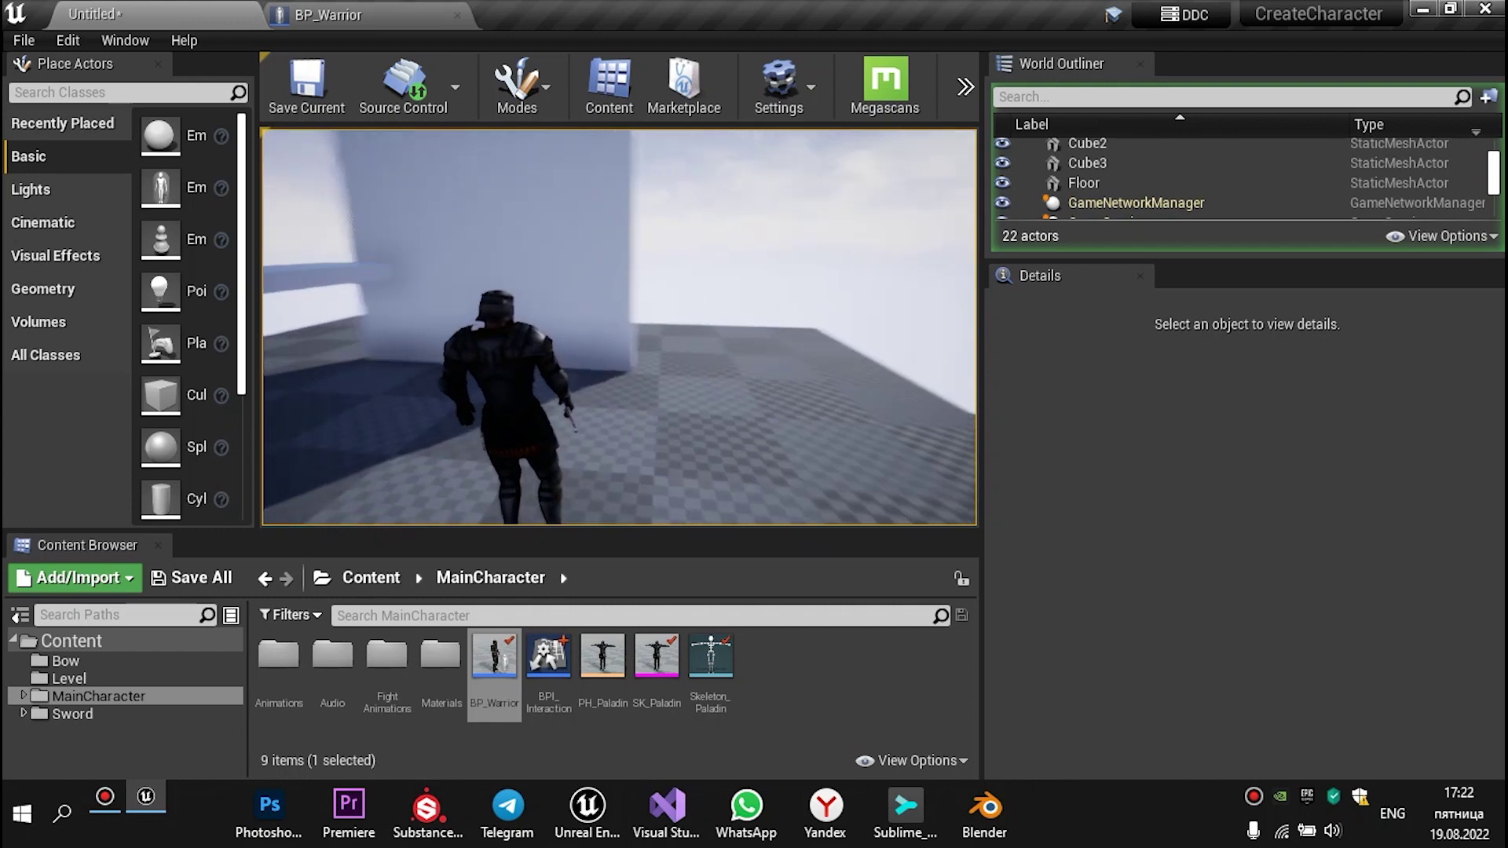
key(w)
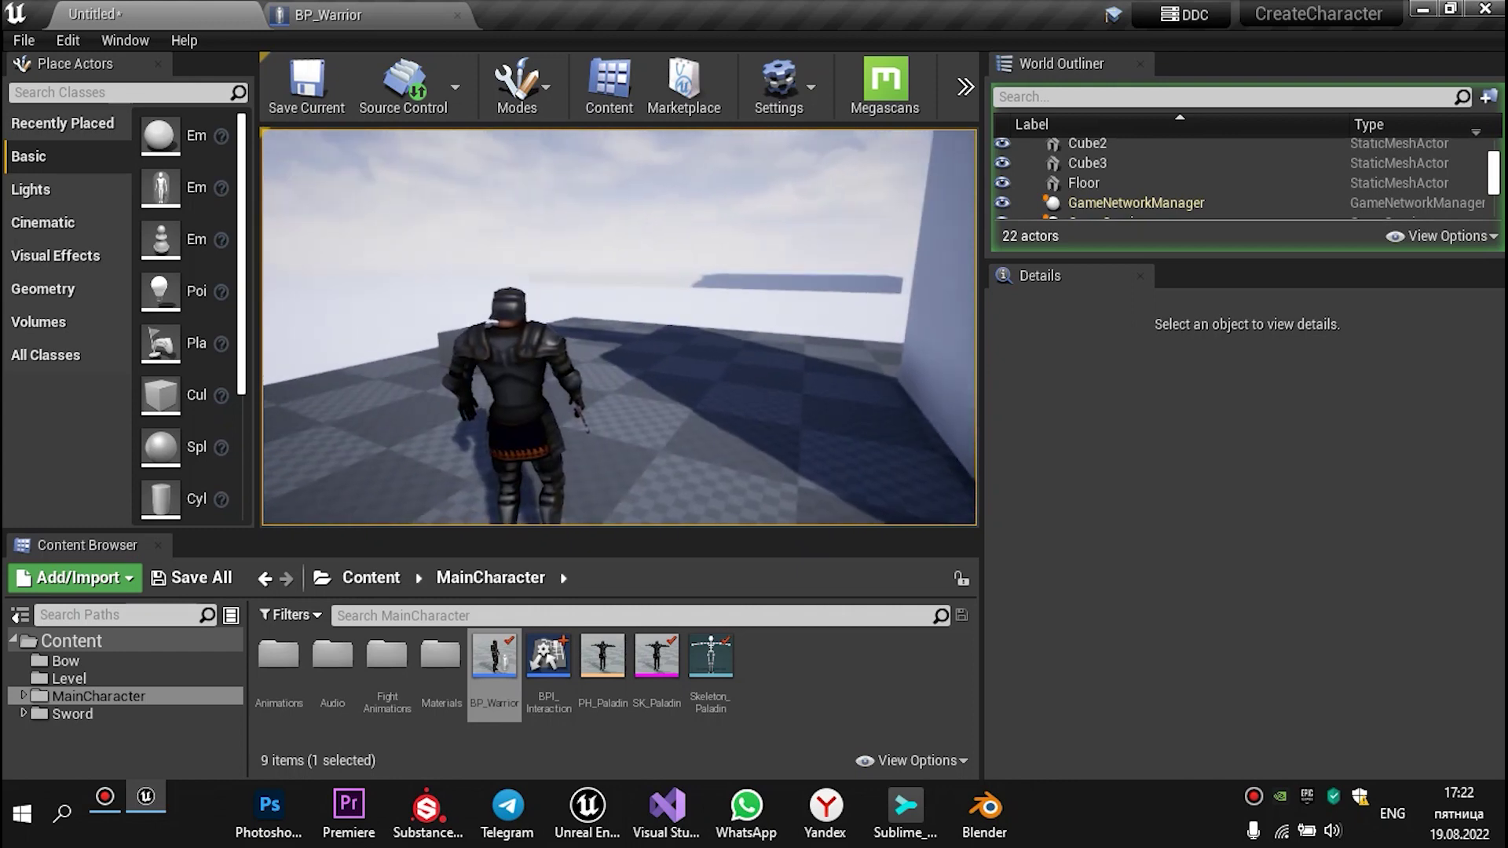
key(w)
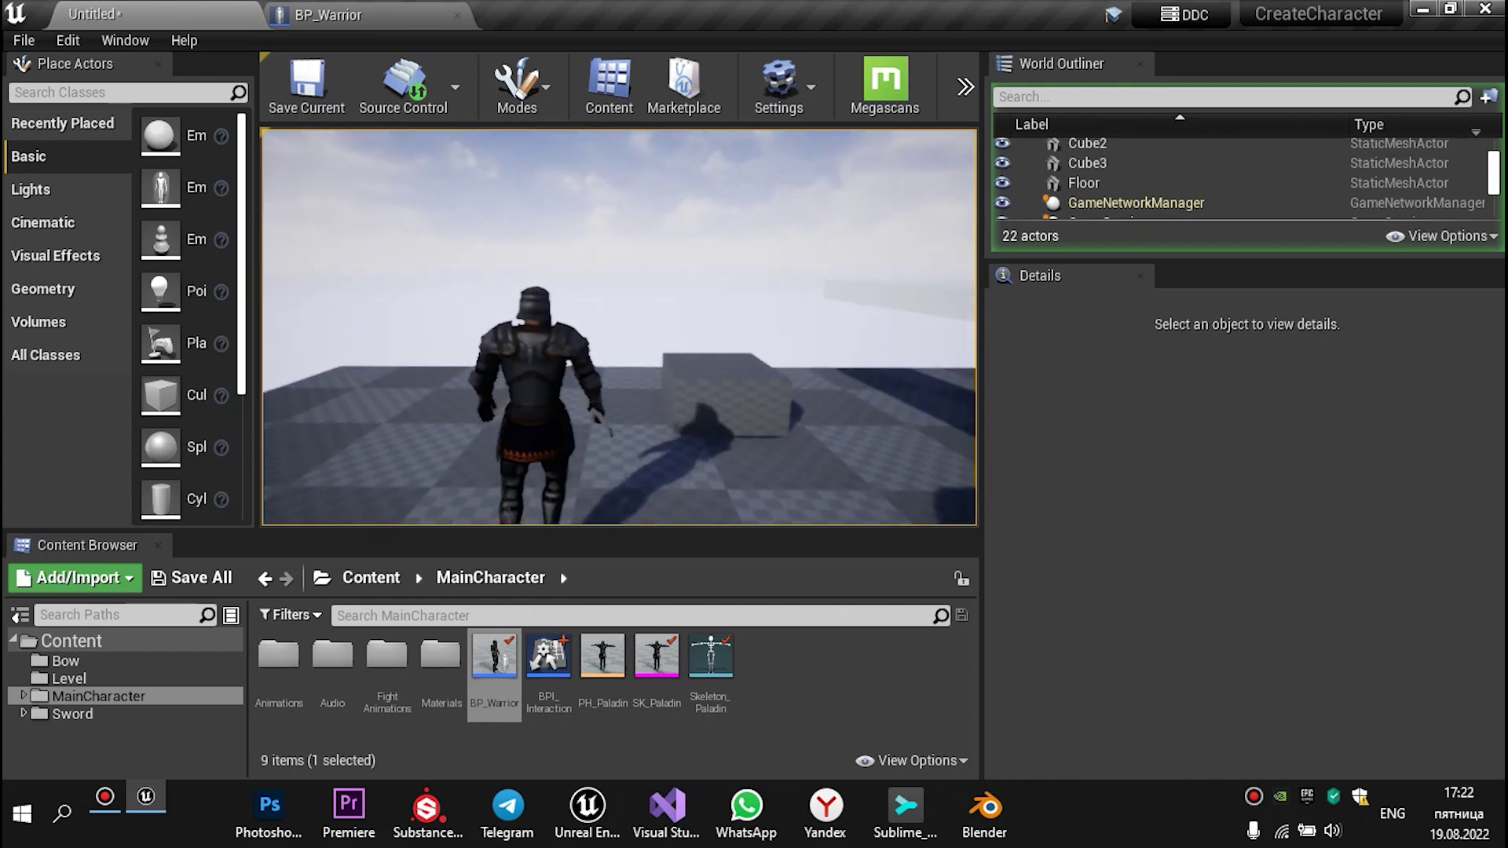
key(w)
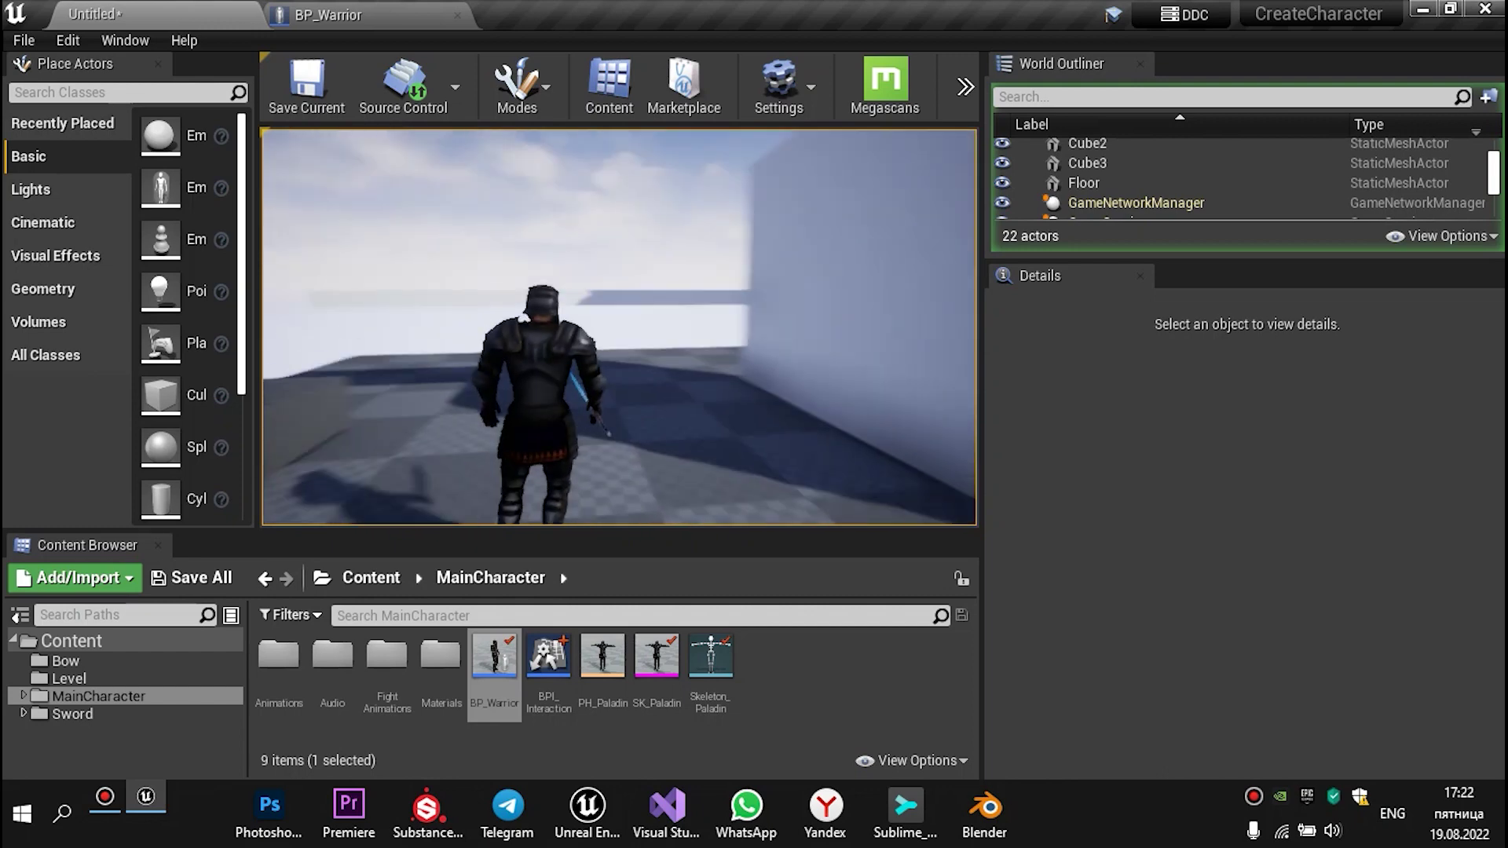
key(w)
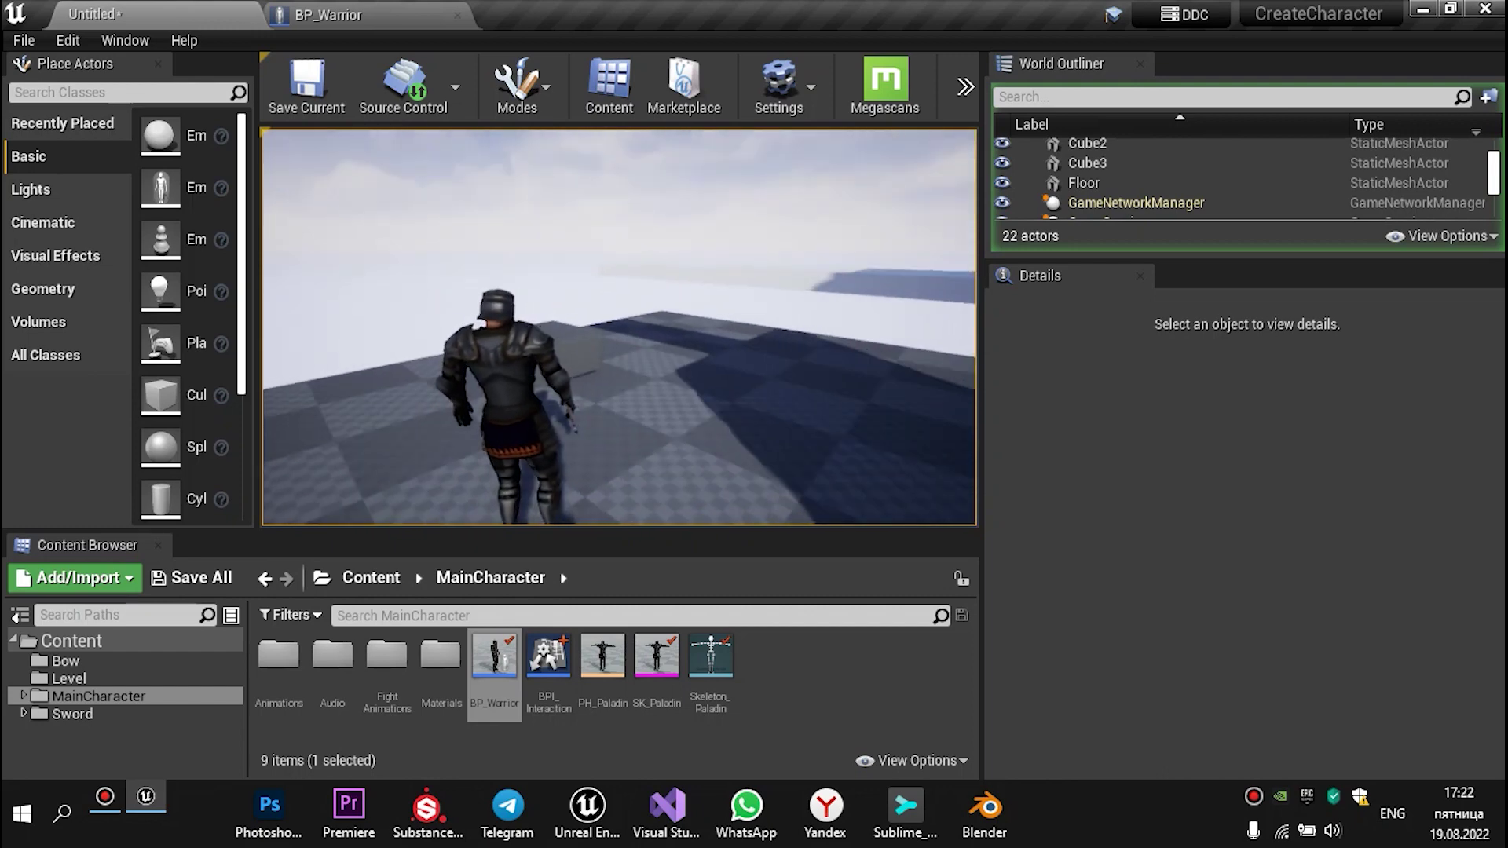
key(w)
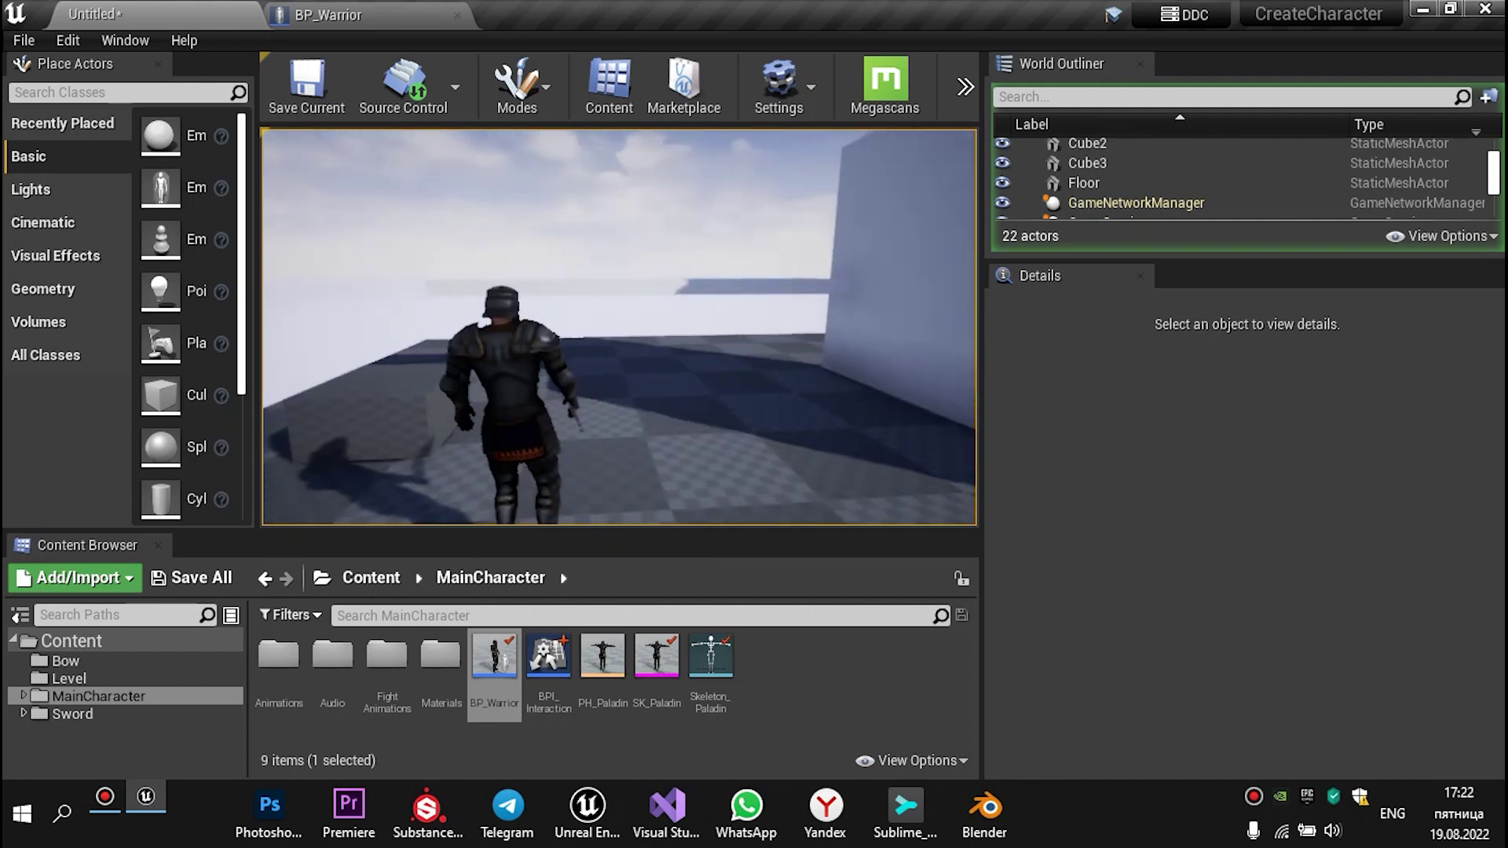
key(w)
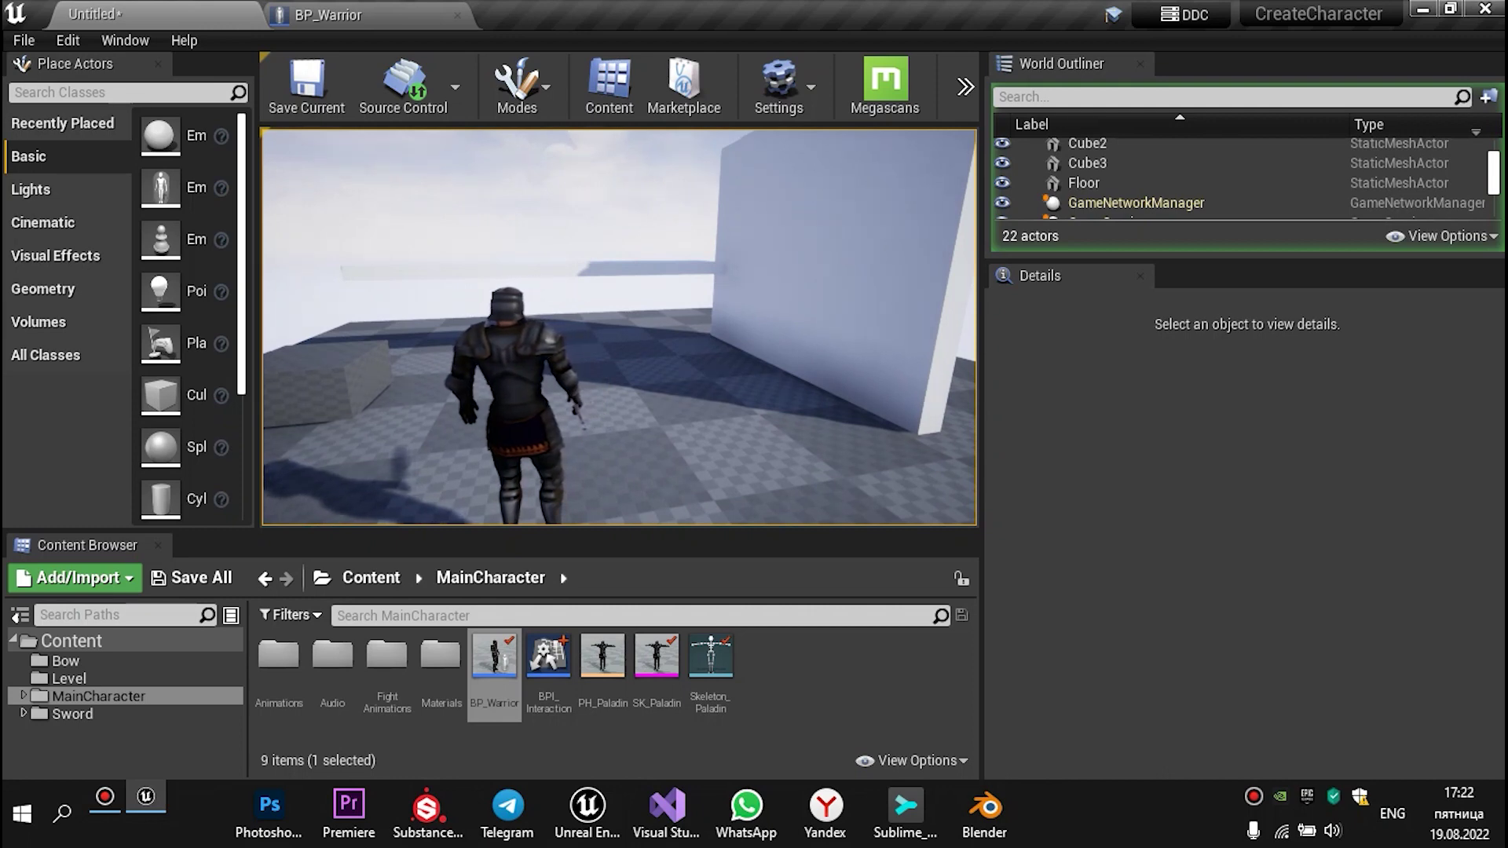
Keep steering the warrior between open floor and wall, swinging his sword once
key(w)
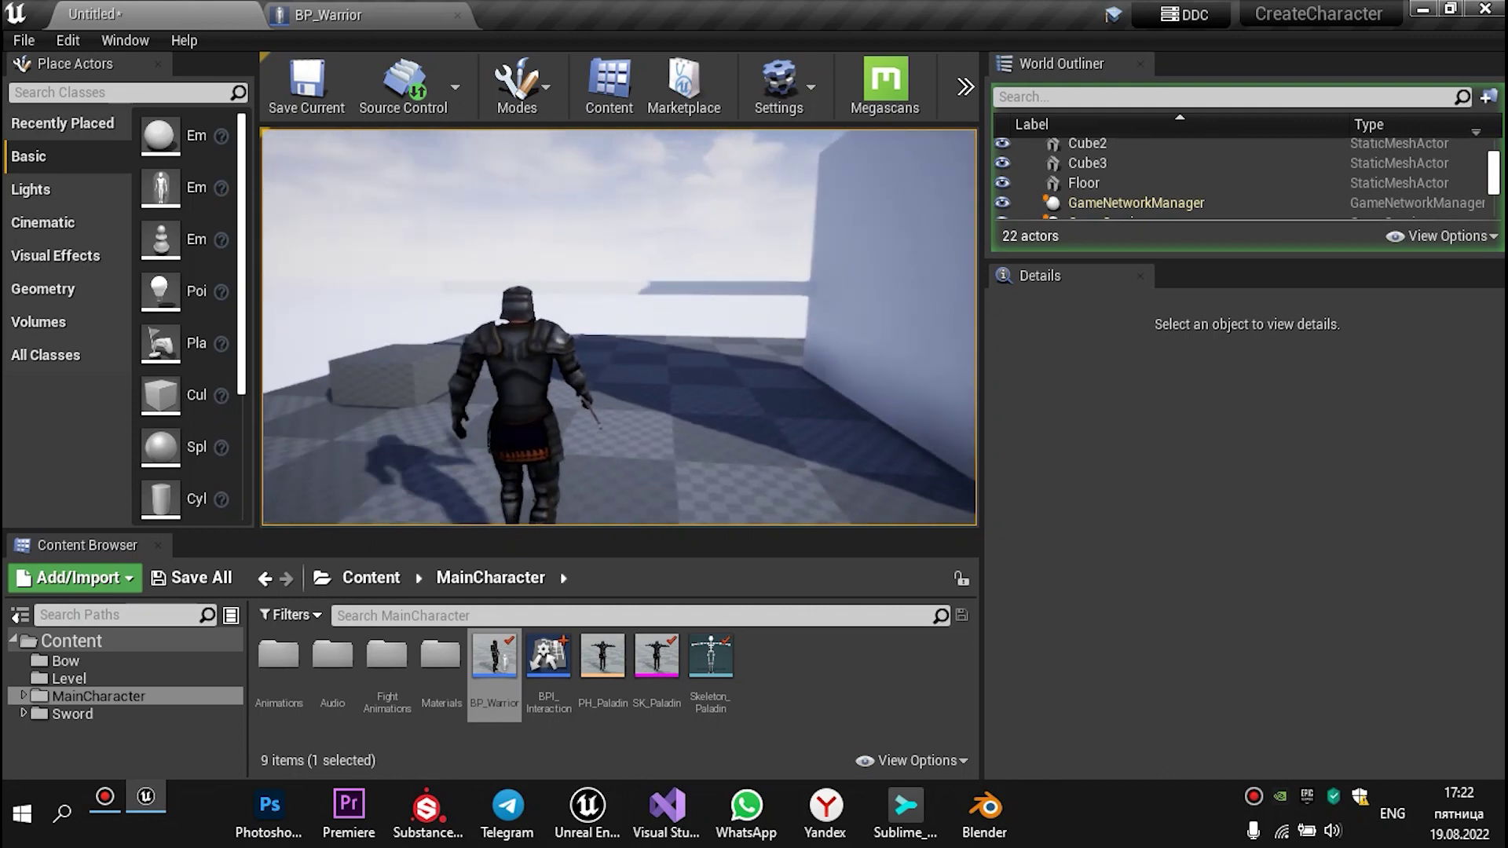
key(w)
key(w)
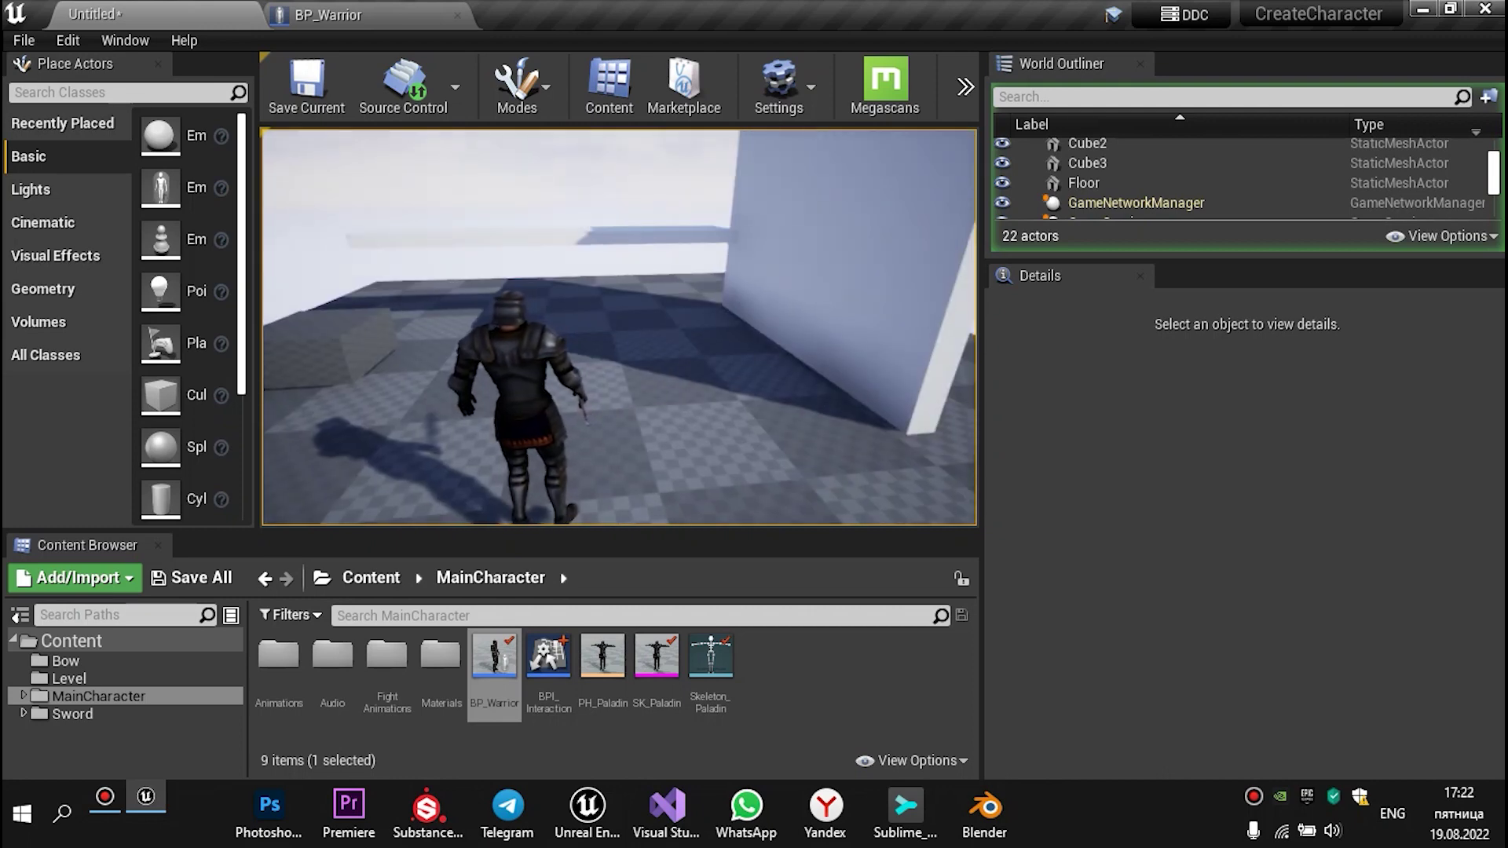
key(w)
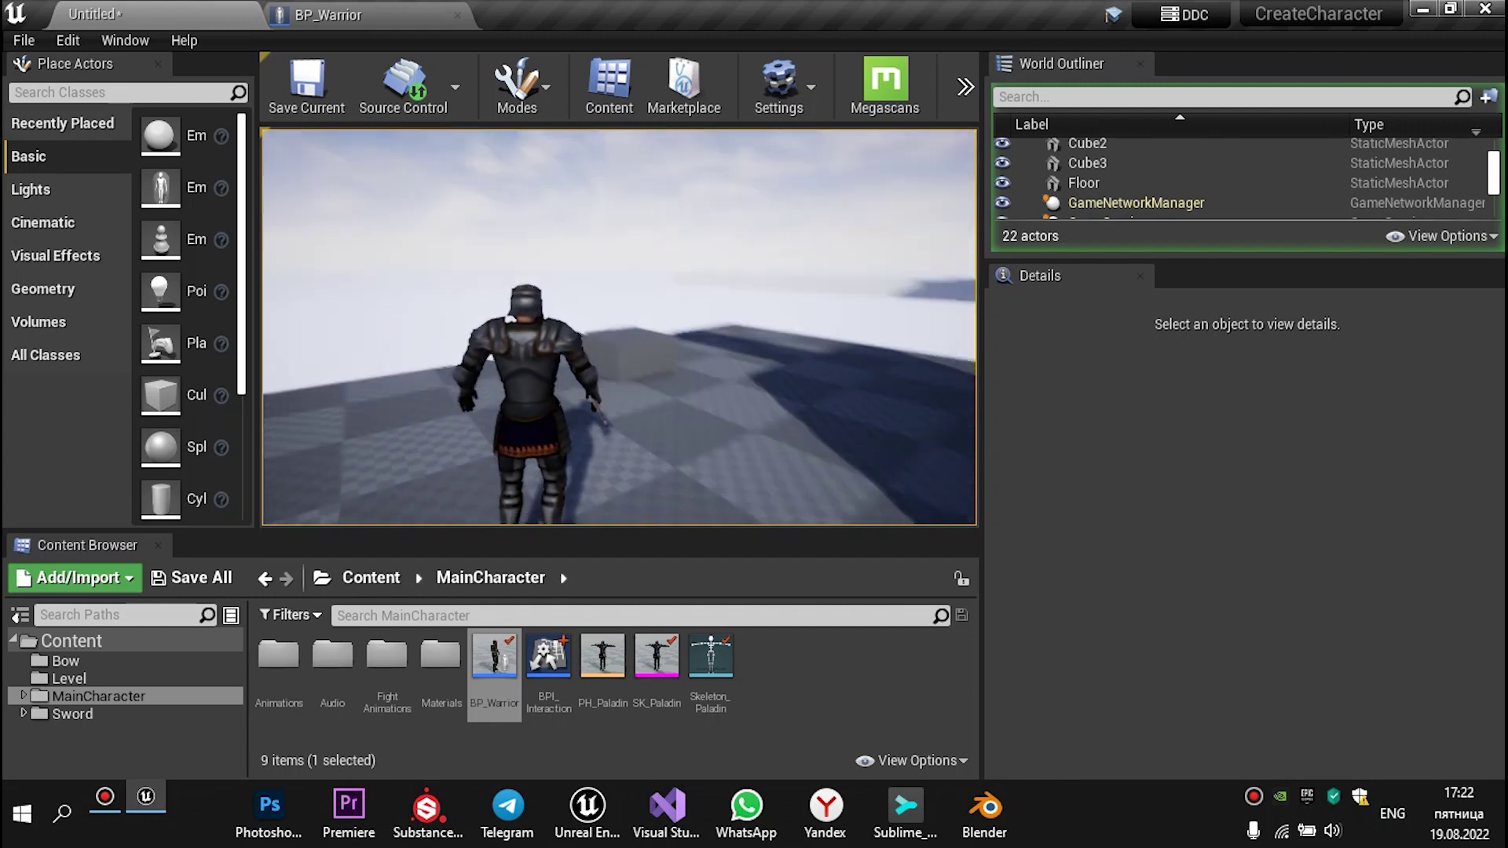
key(w)
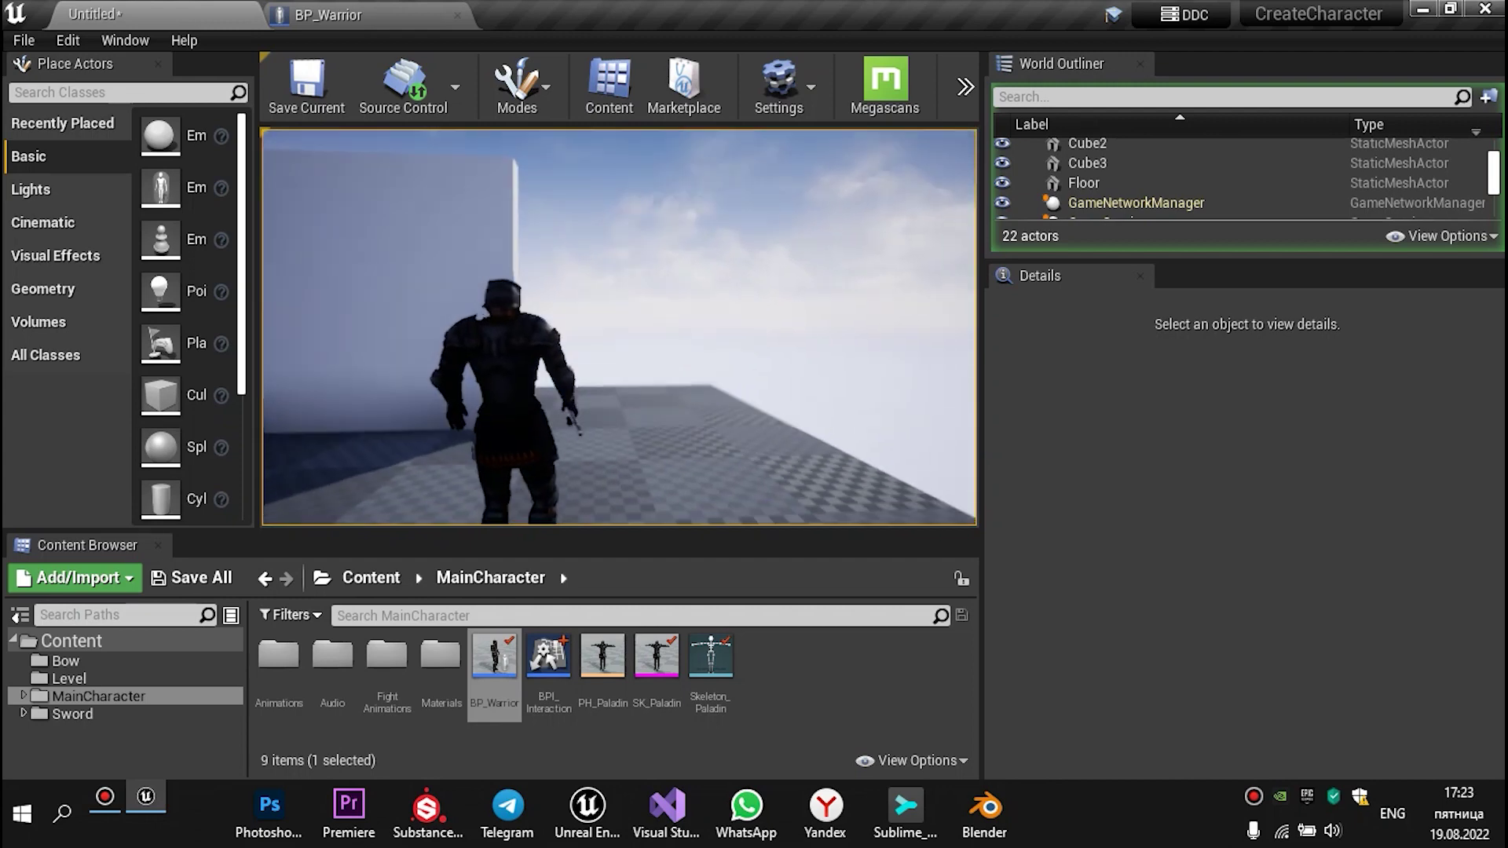
key(w)
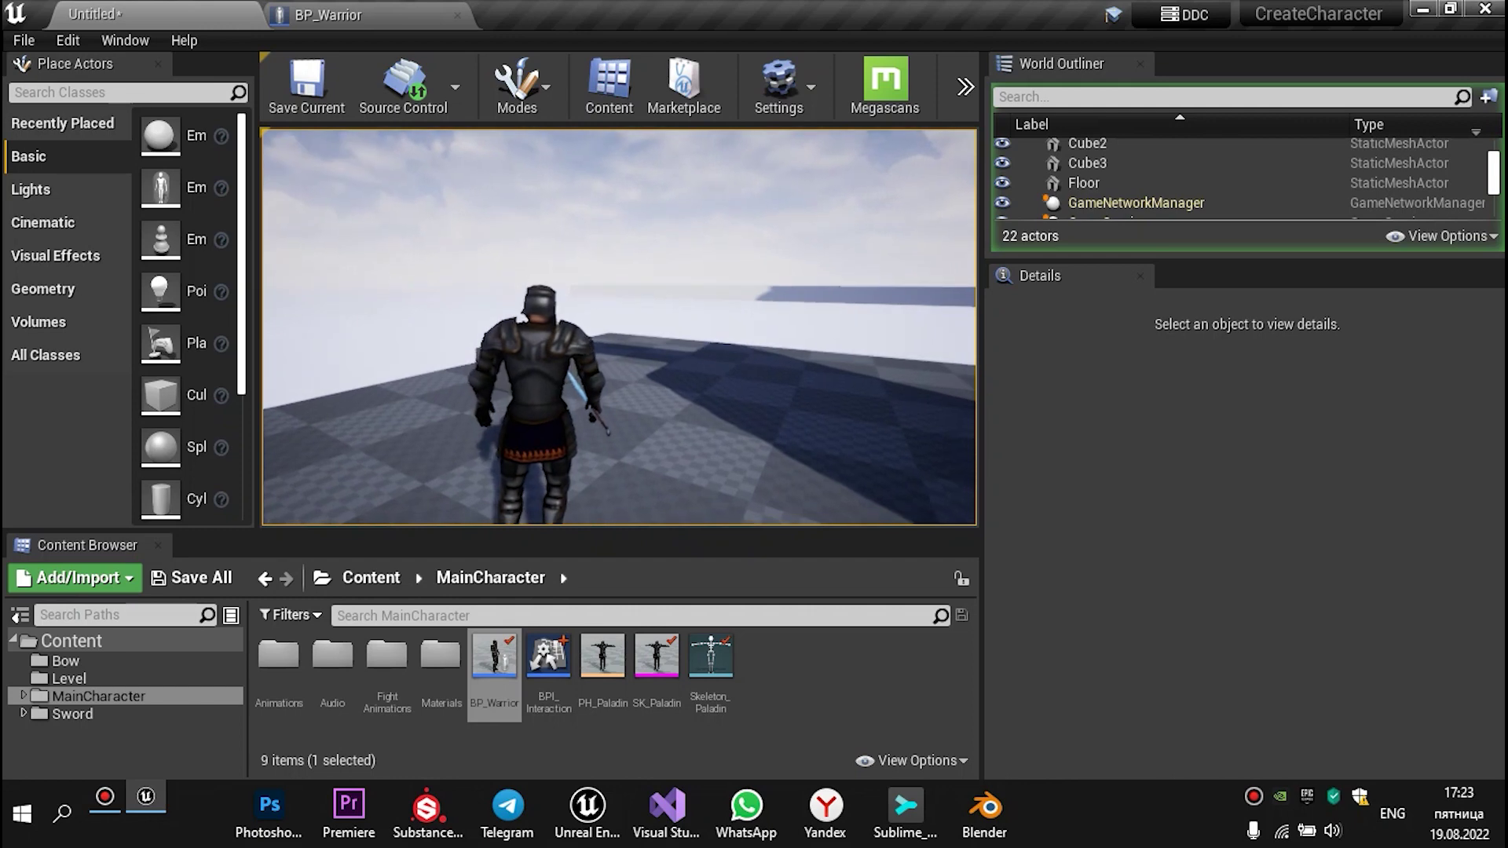
key(w)
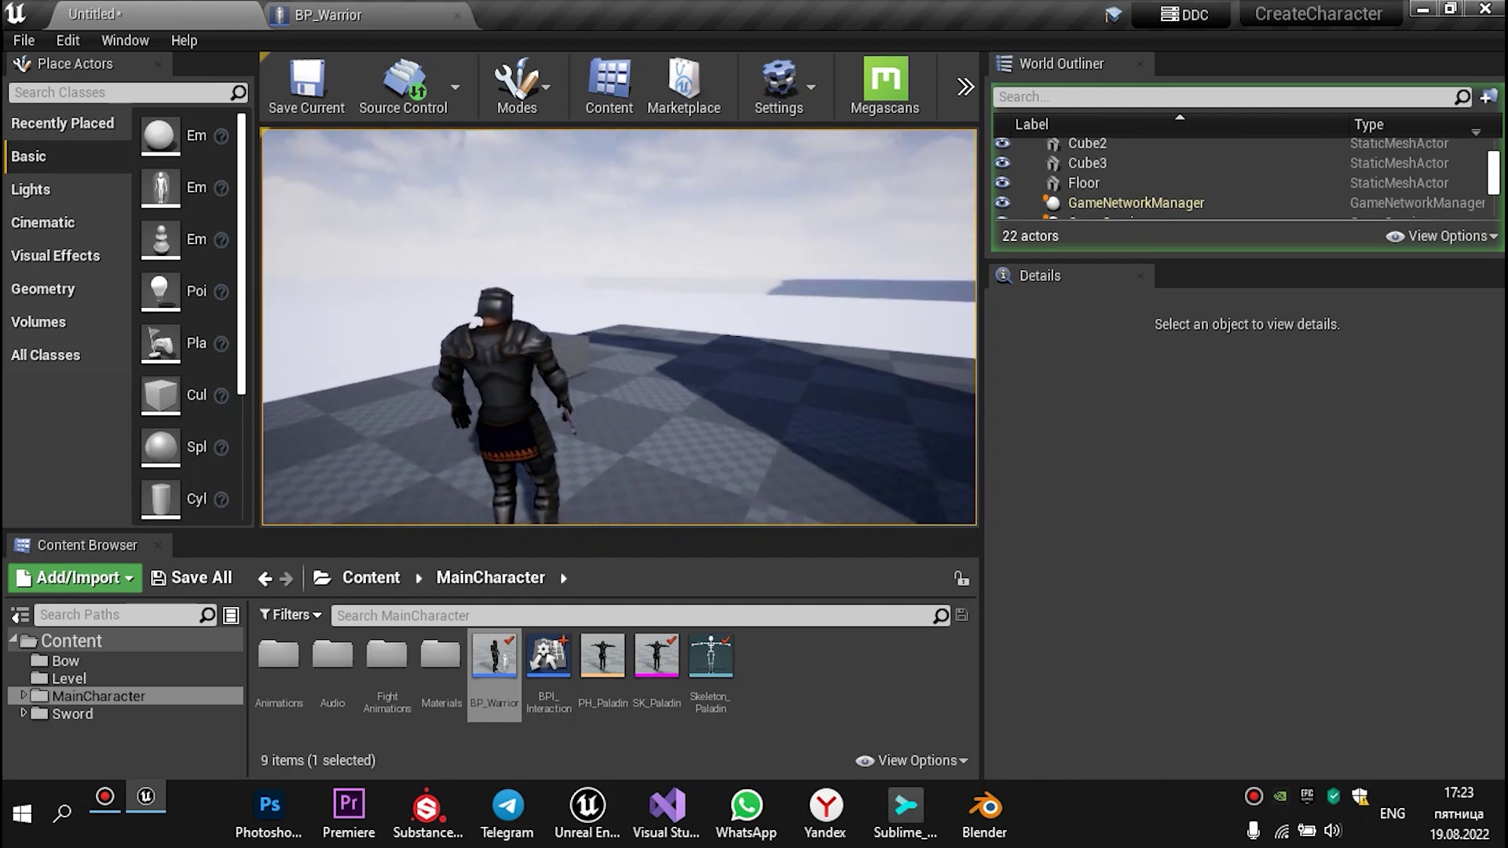
key(w)
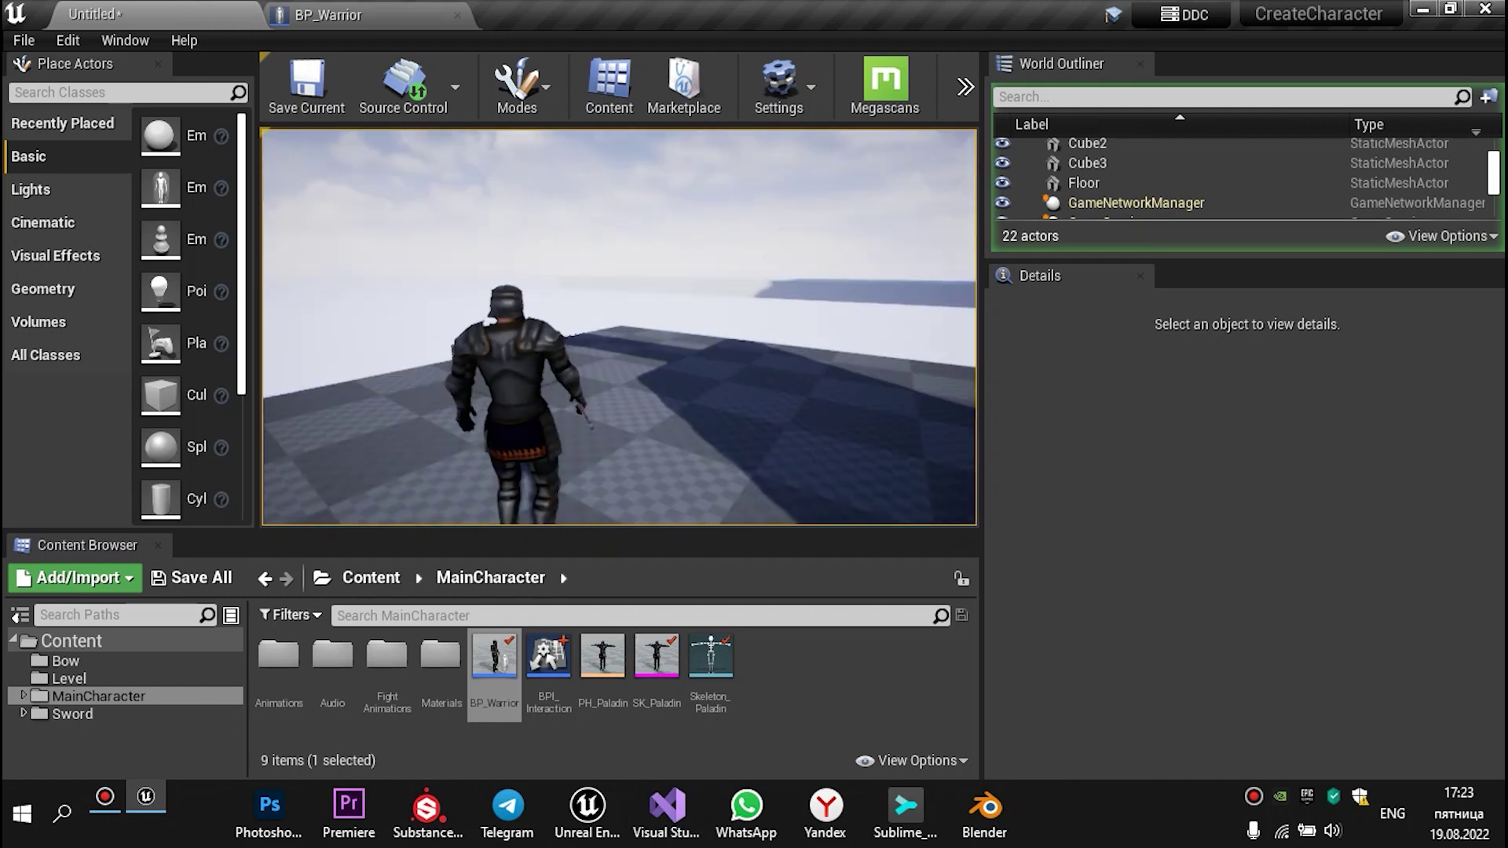
key(w)
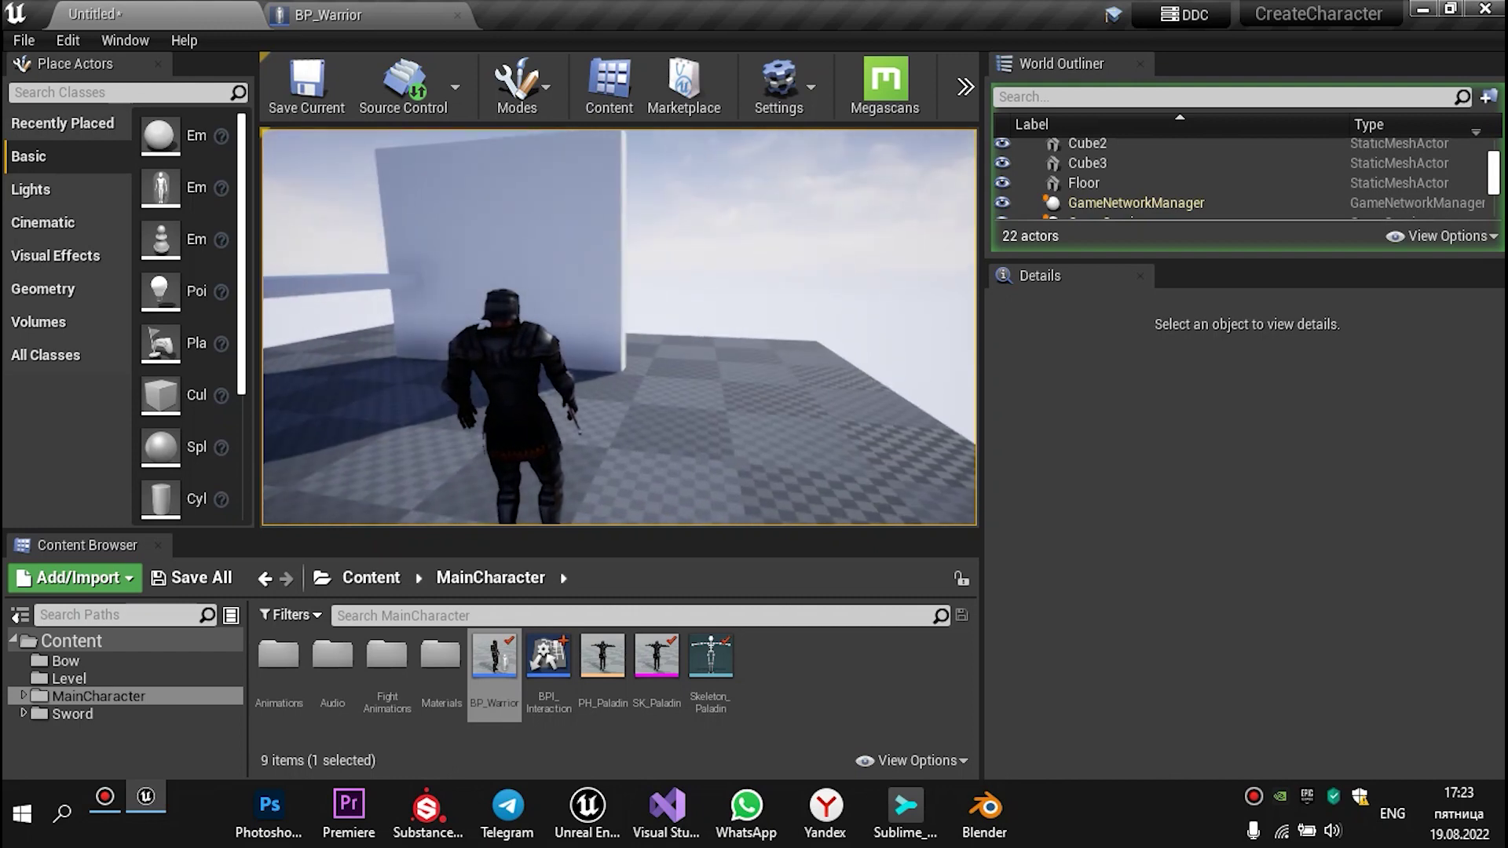
key(w)
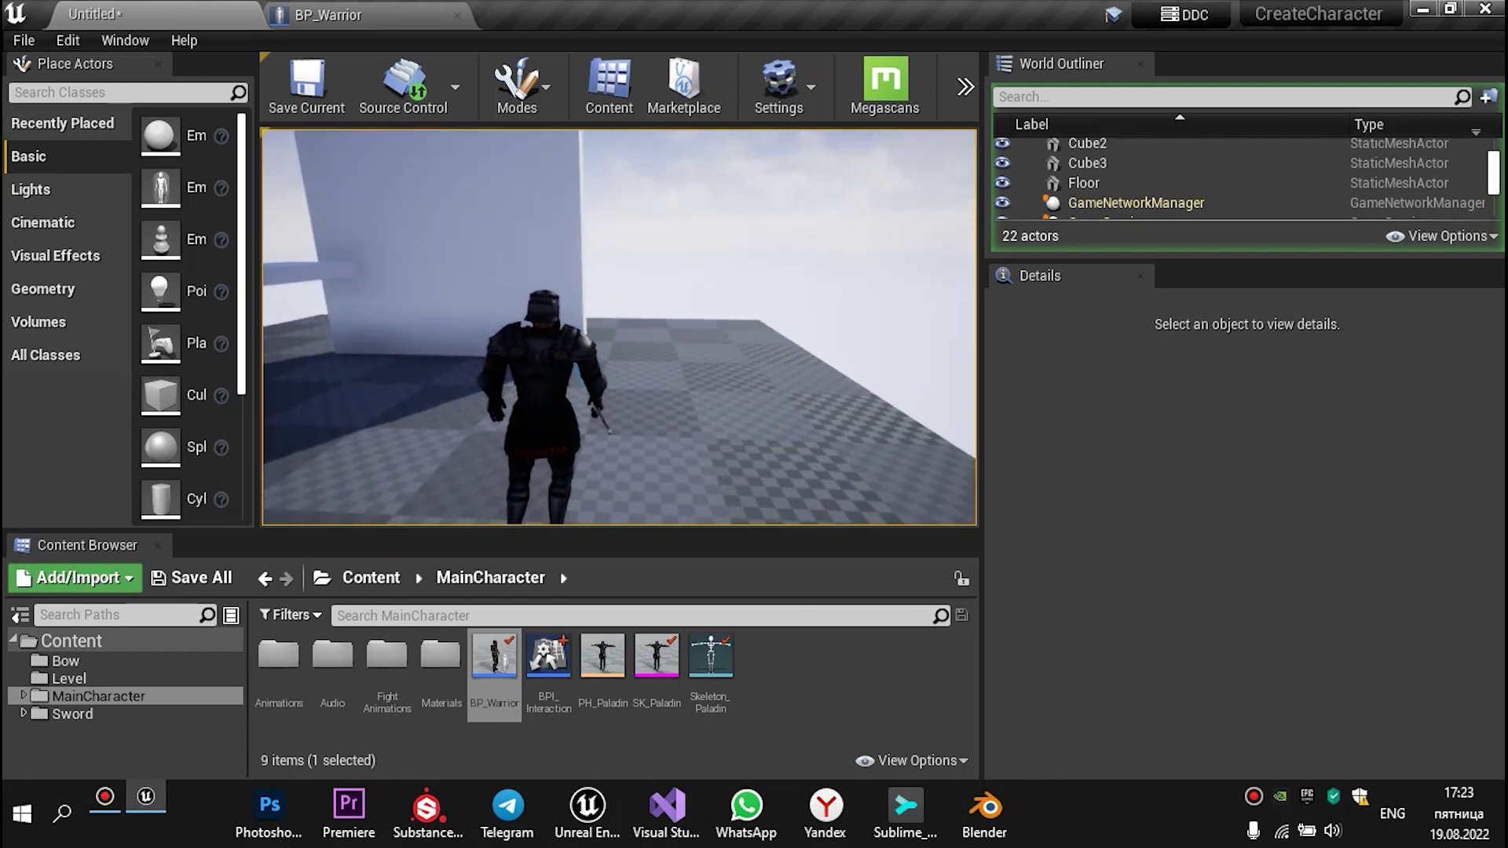
key(w)
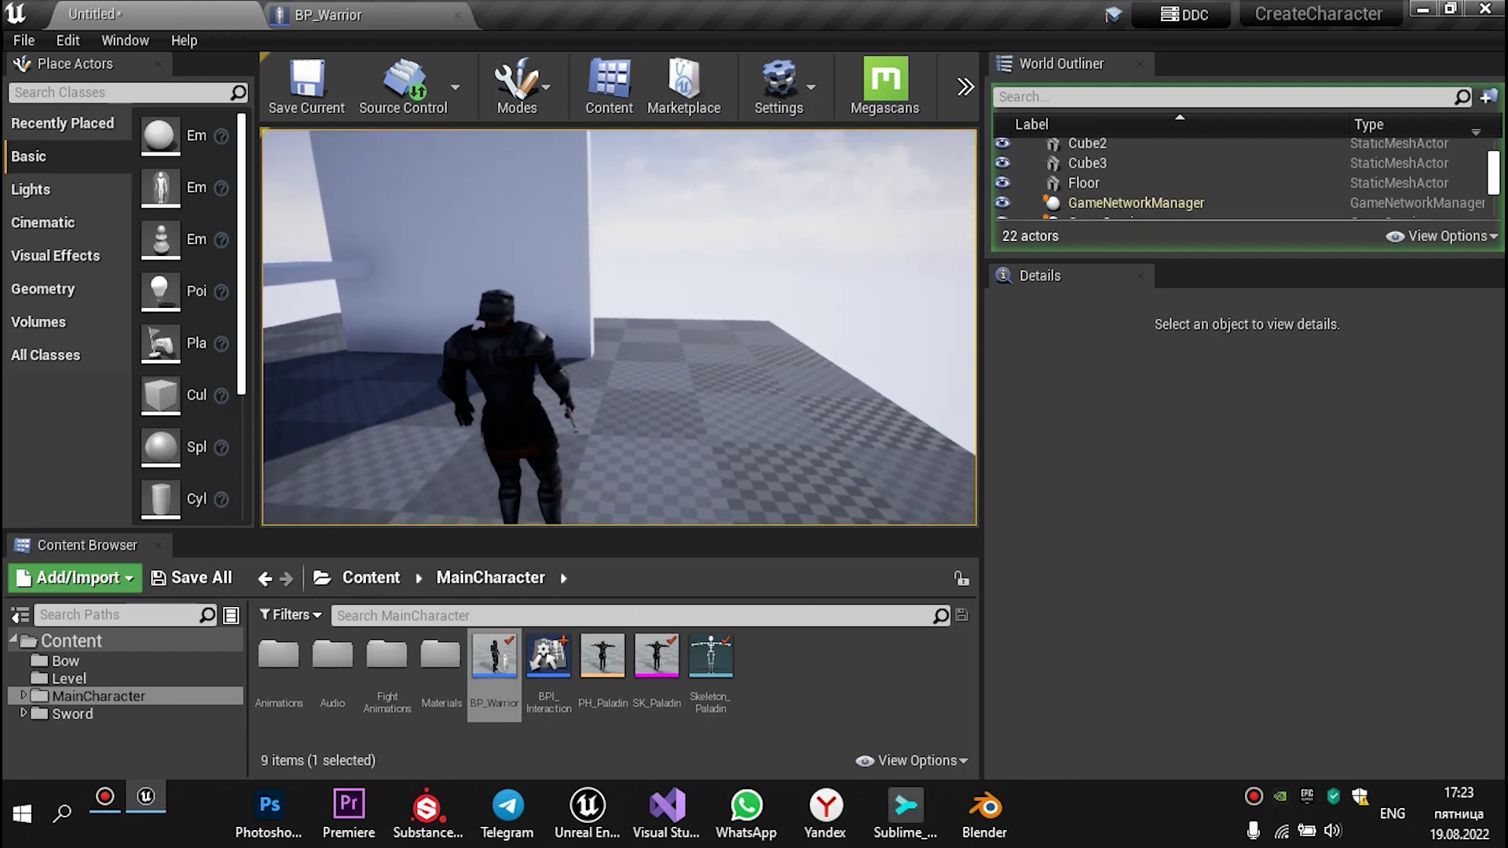
key(w)
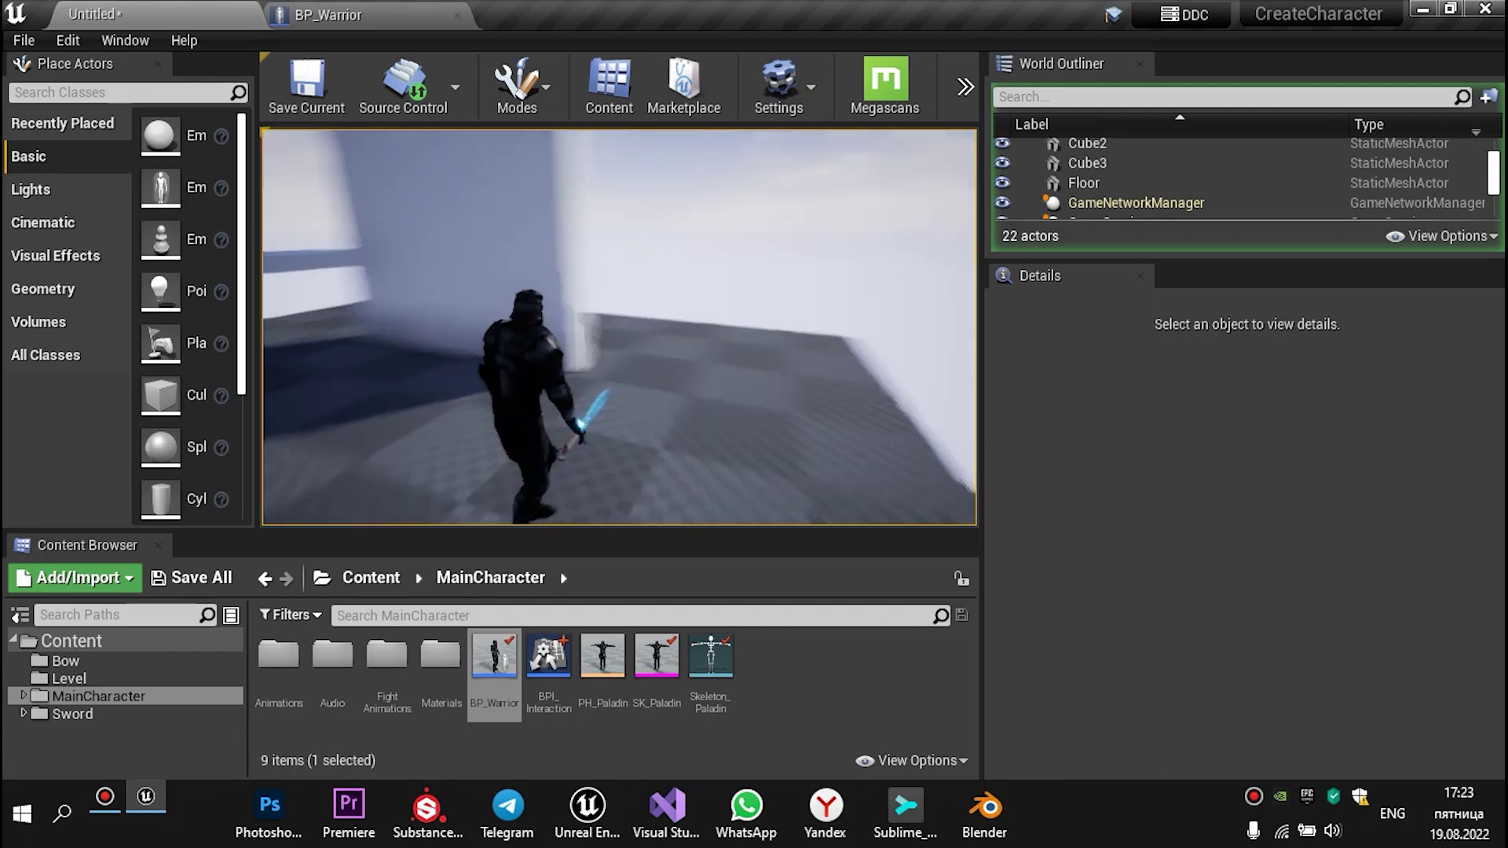
key(w)
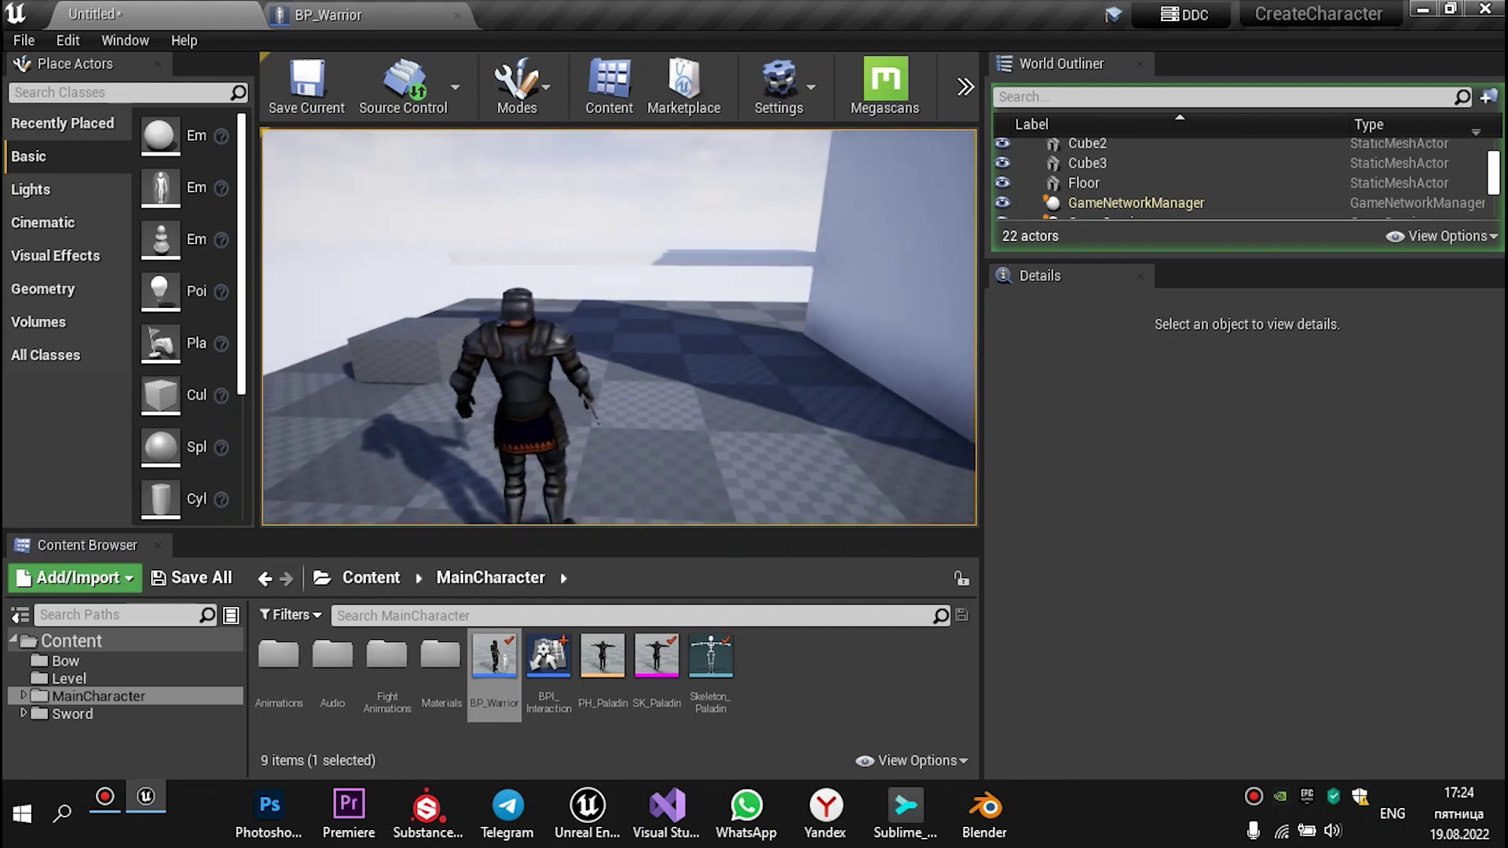
Stop the play session and browse to MainCharacter/FightAnimations/BlockAnimation
key(Escape)
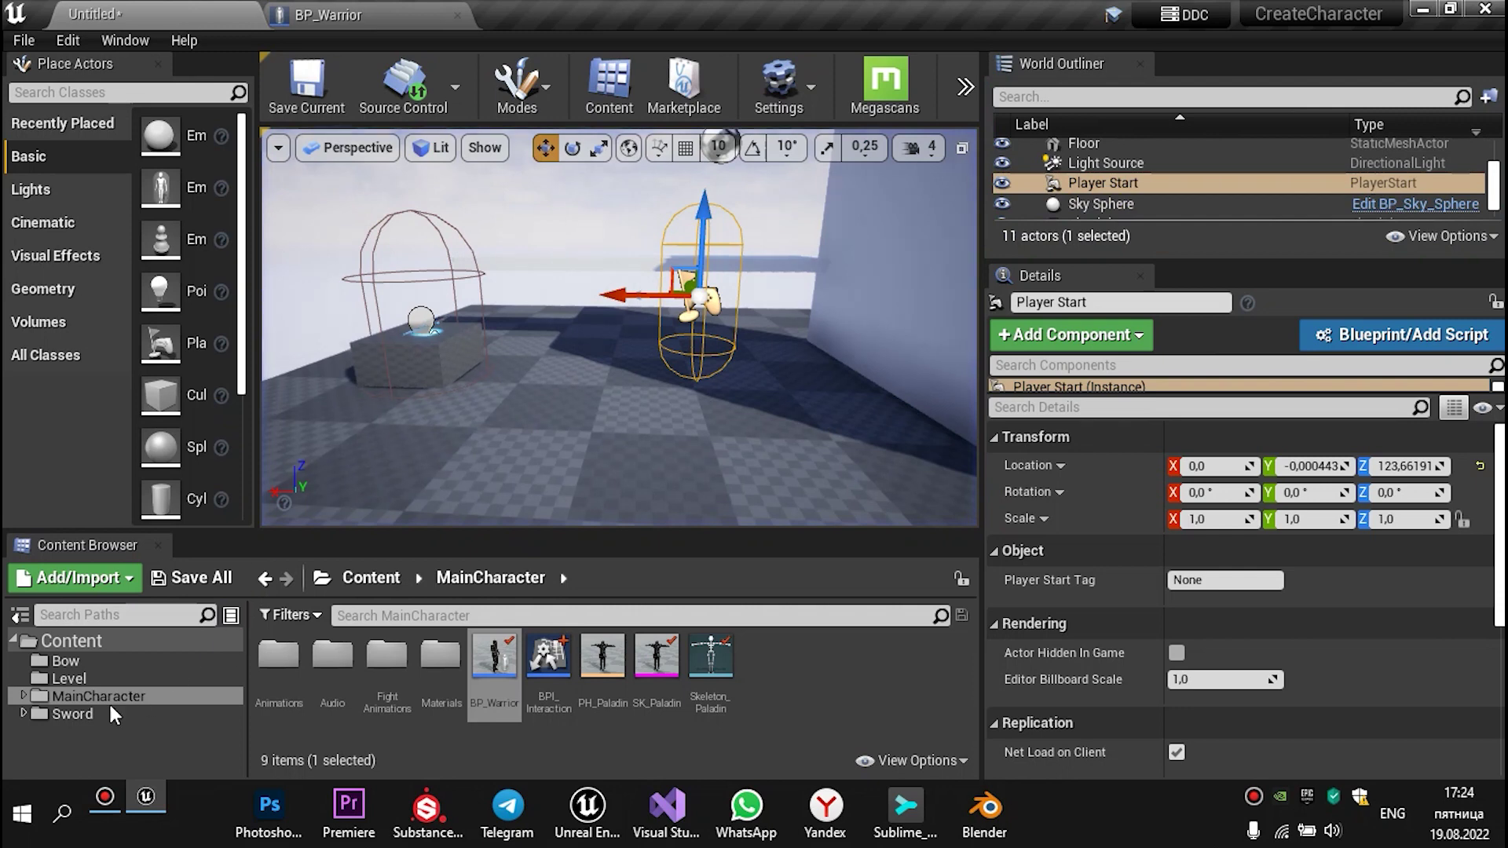
click(102, 697)
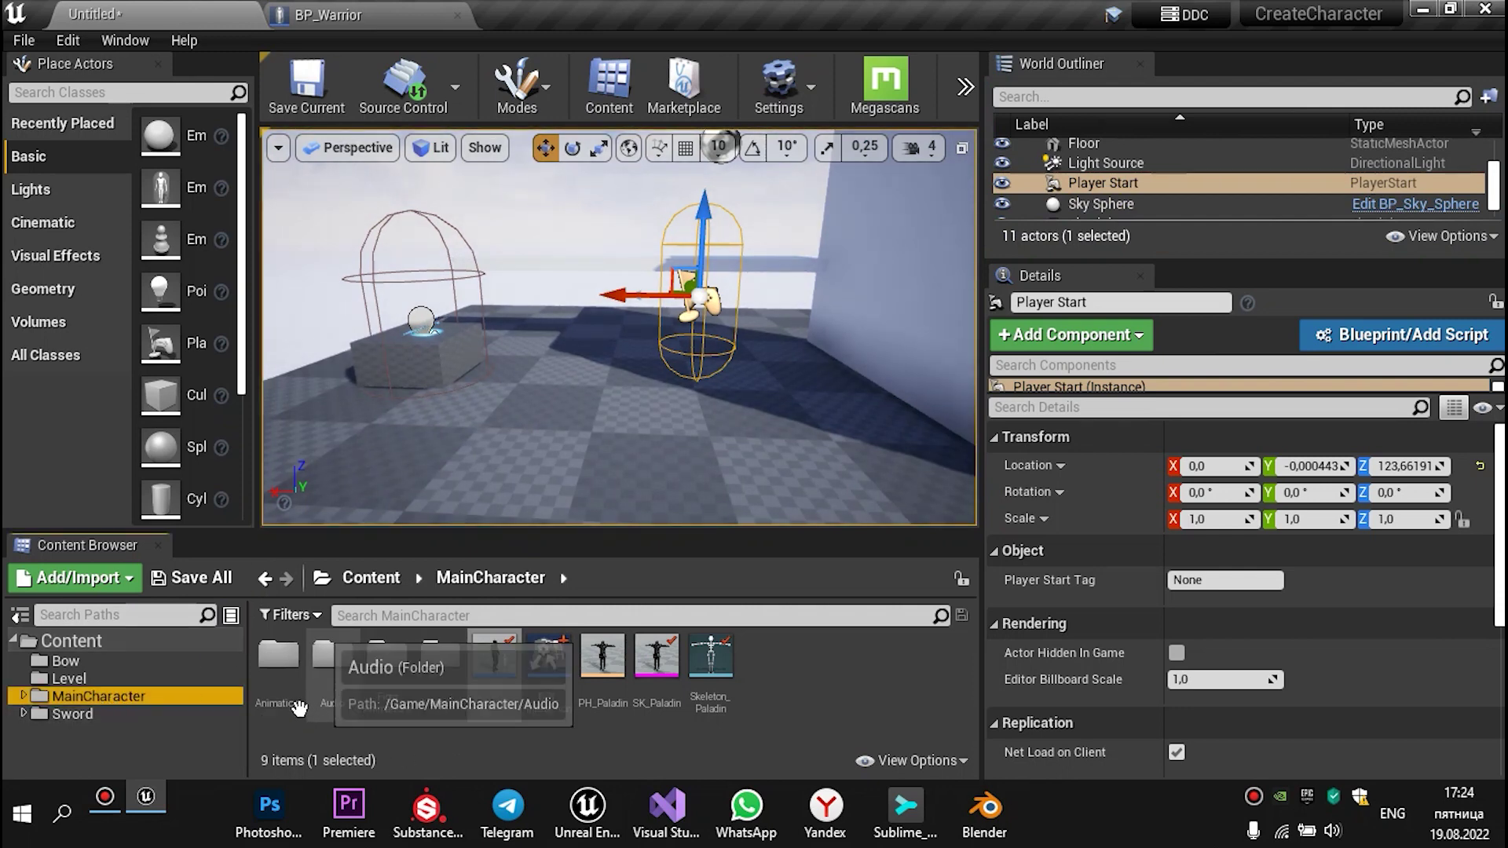
double_click(279, 656)
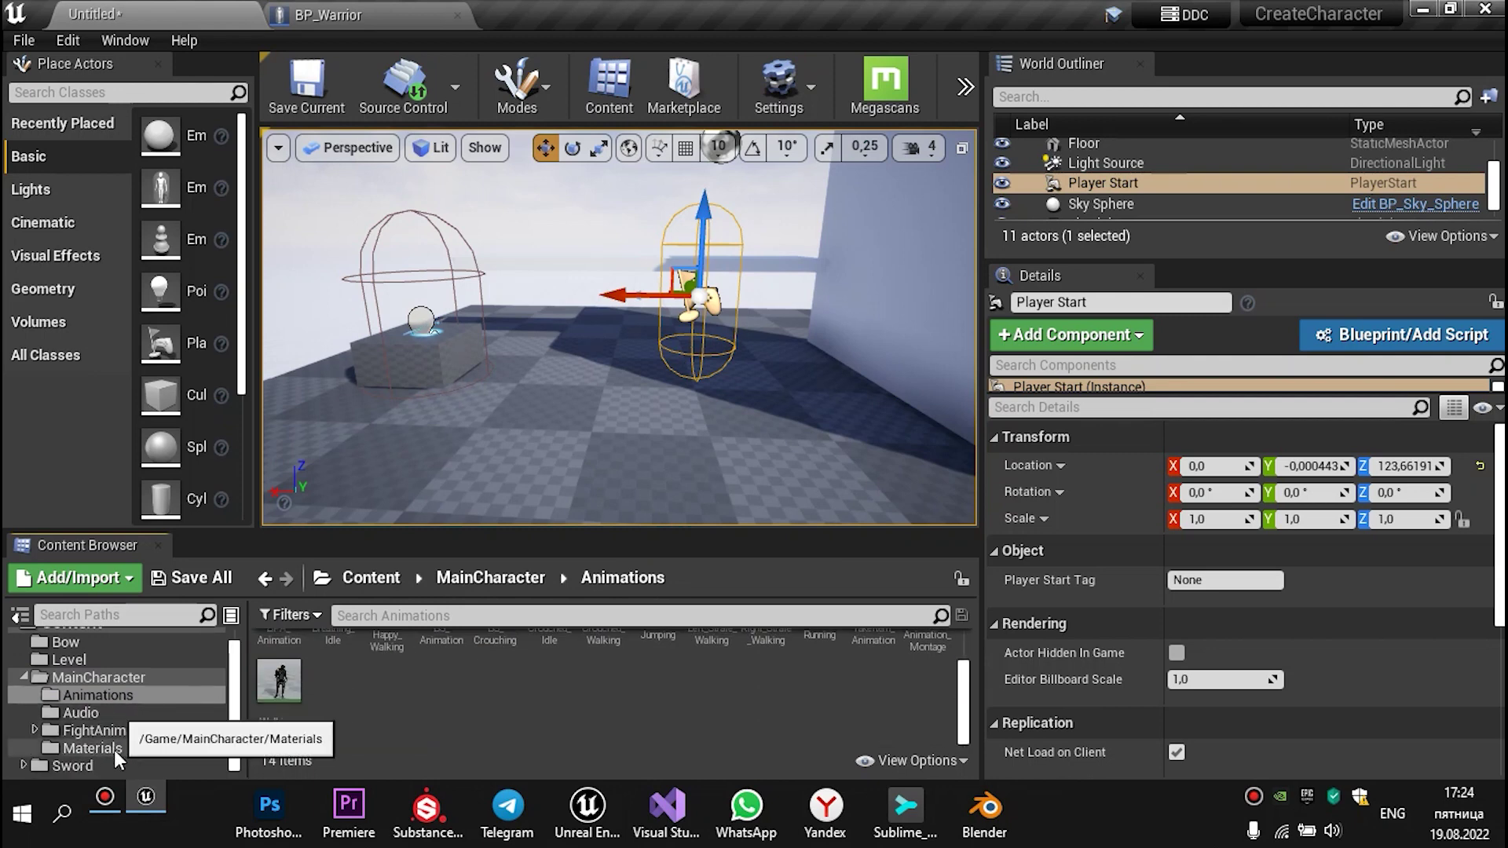
click(103, 733)
double_click(333, 656)
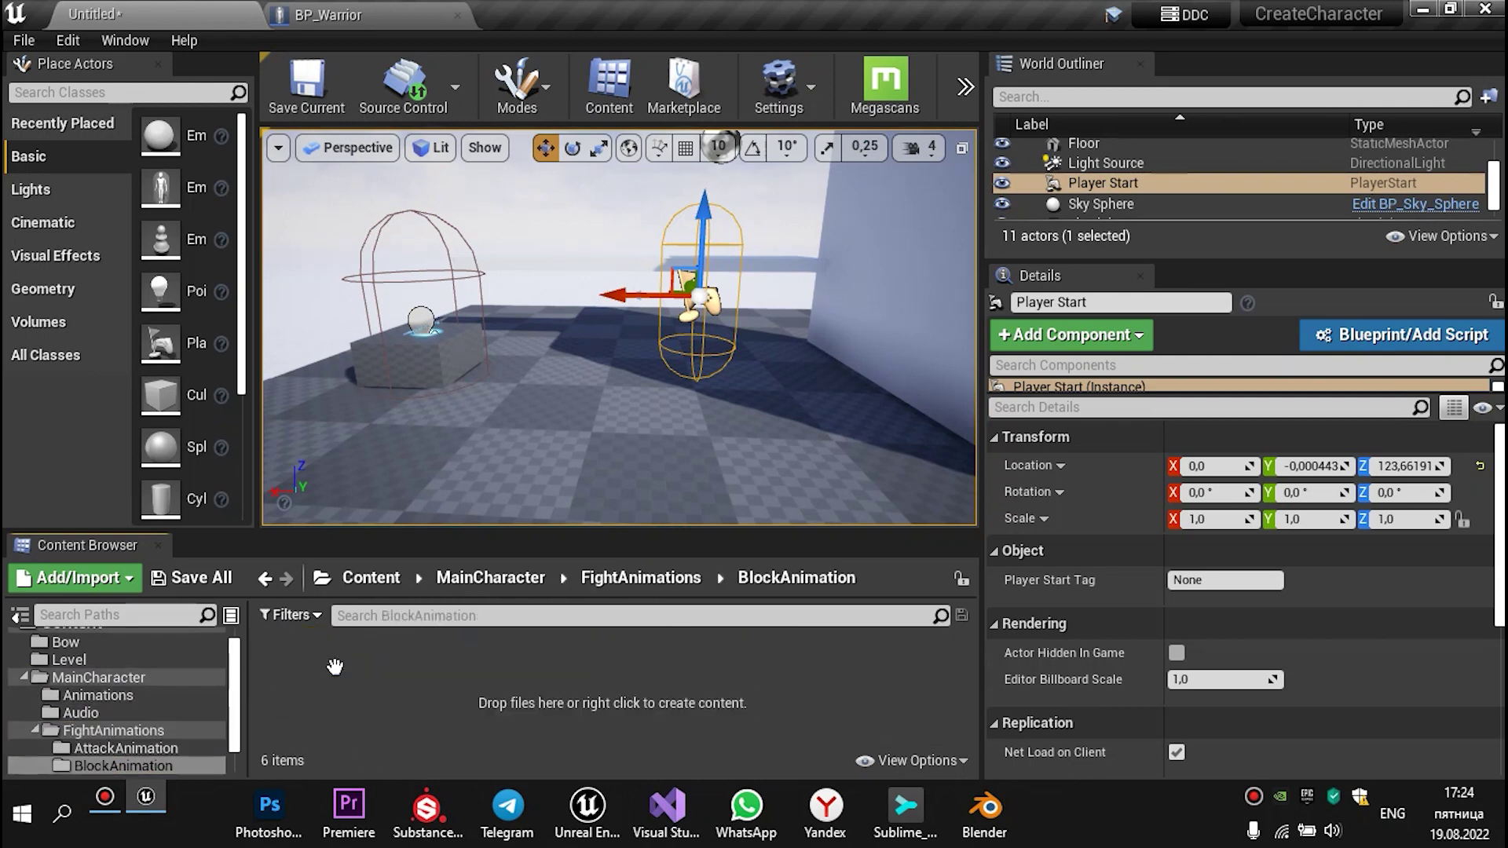
Import Standing Block Idle.fbx into BlockAnimation using the Skeleton_Paladin skeleton
right_click(339, 667)
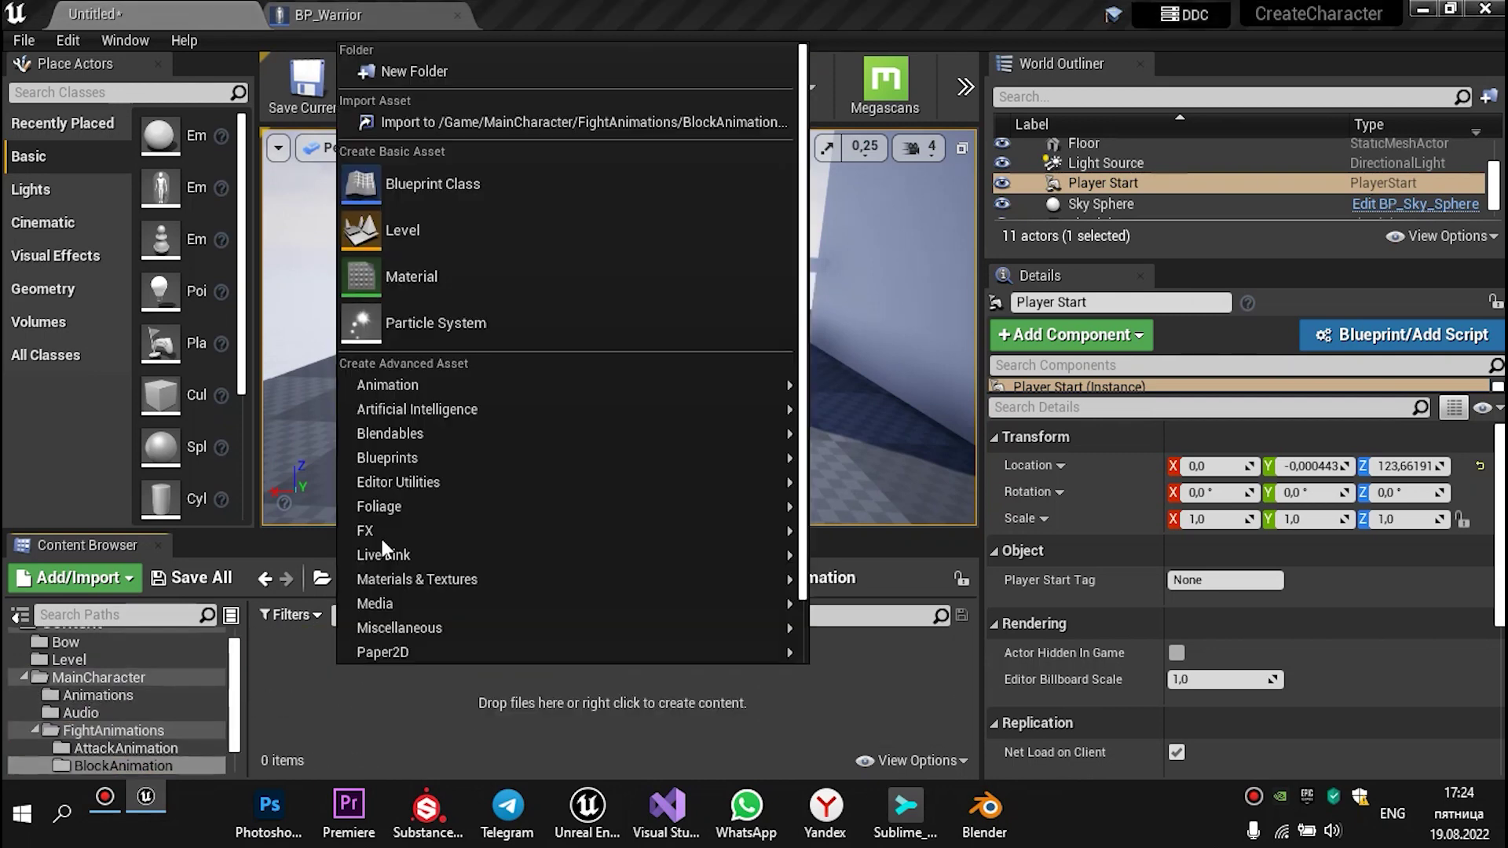
click(456, 118)
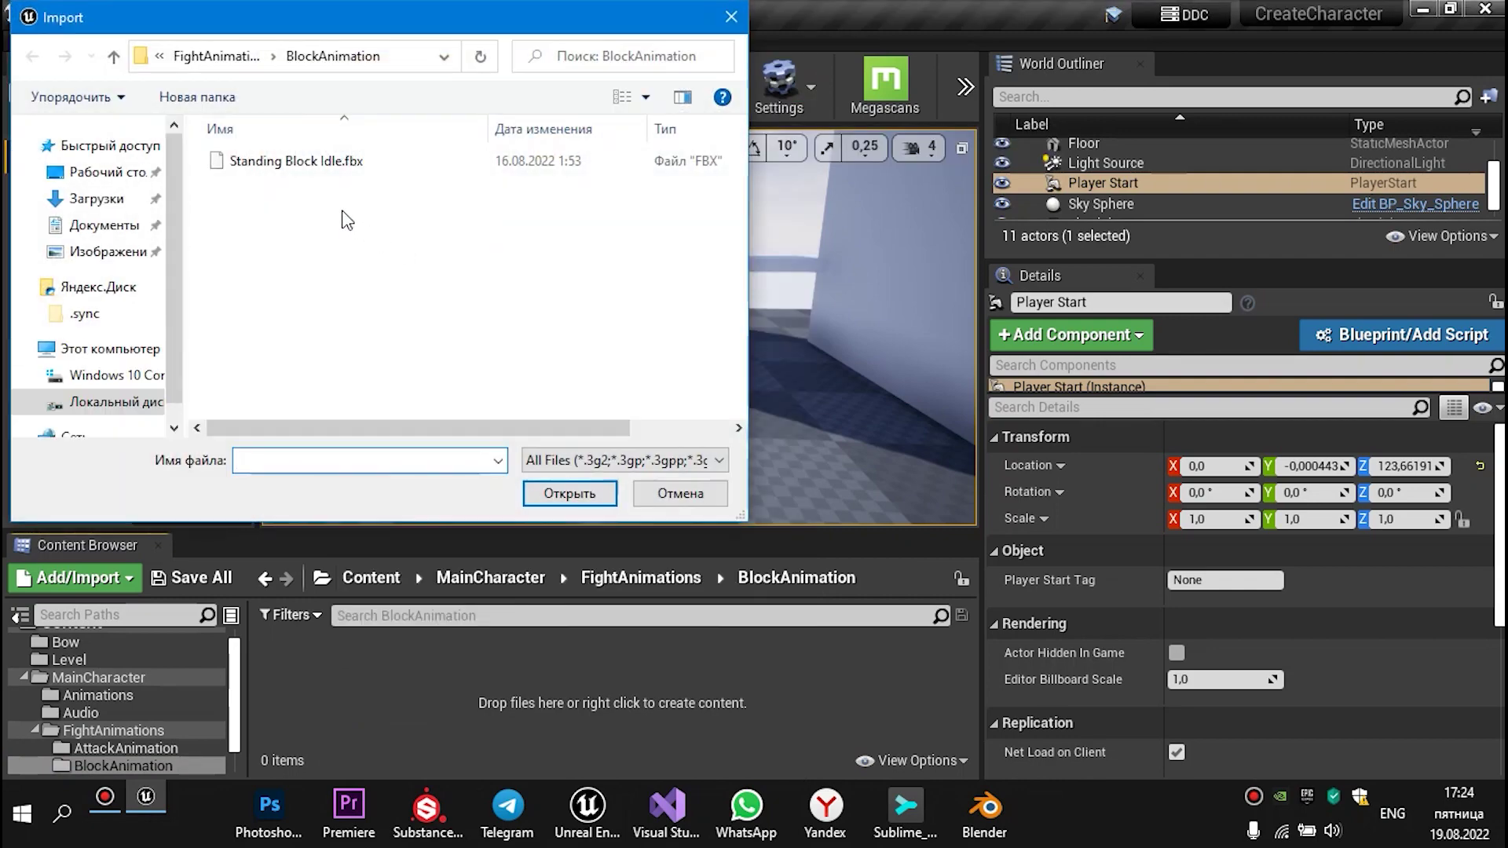
double_click(345, 162)
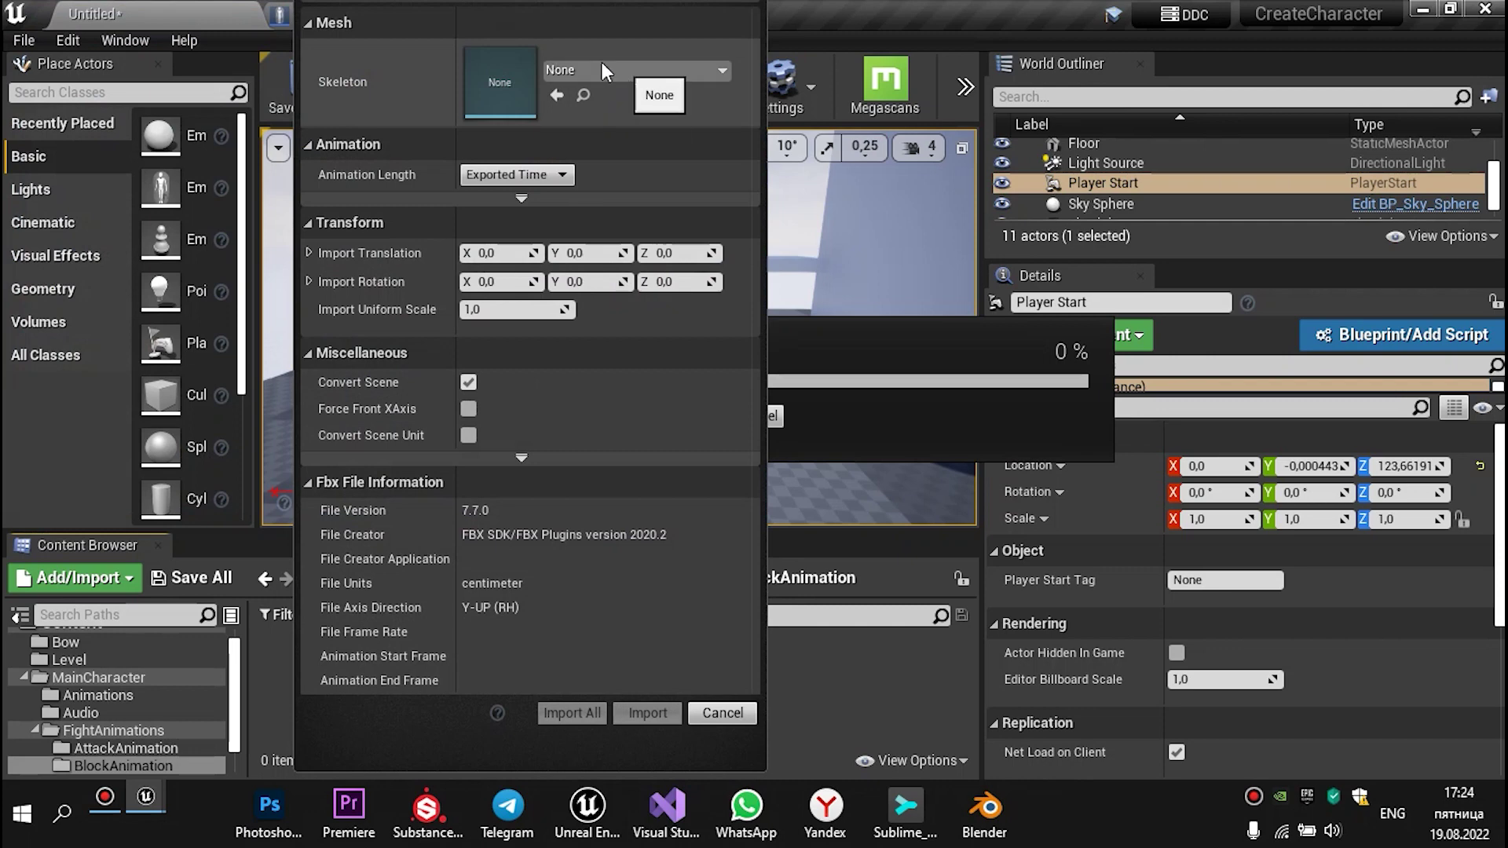
click(641, 69)
click(628, 210)
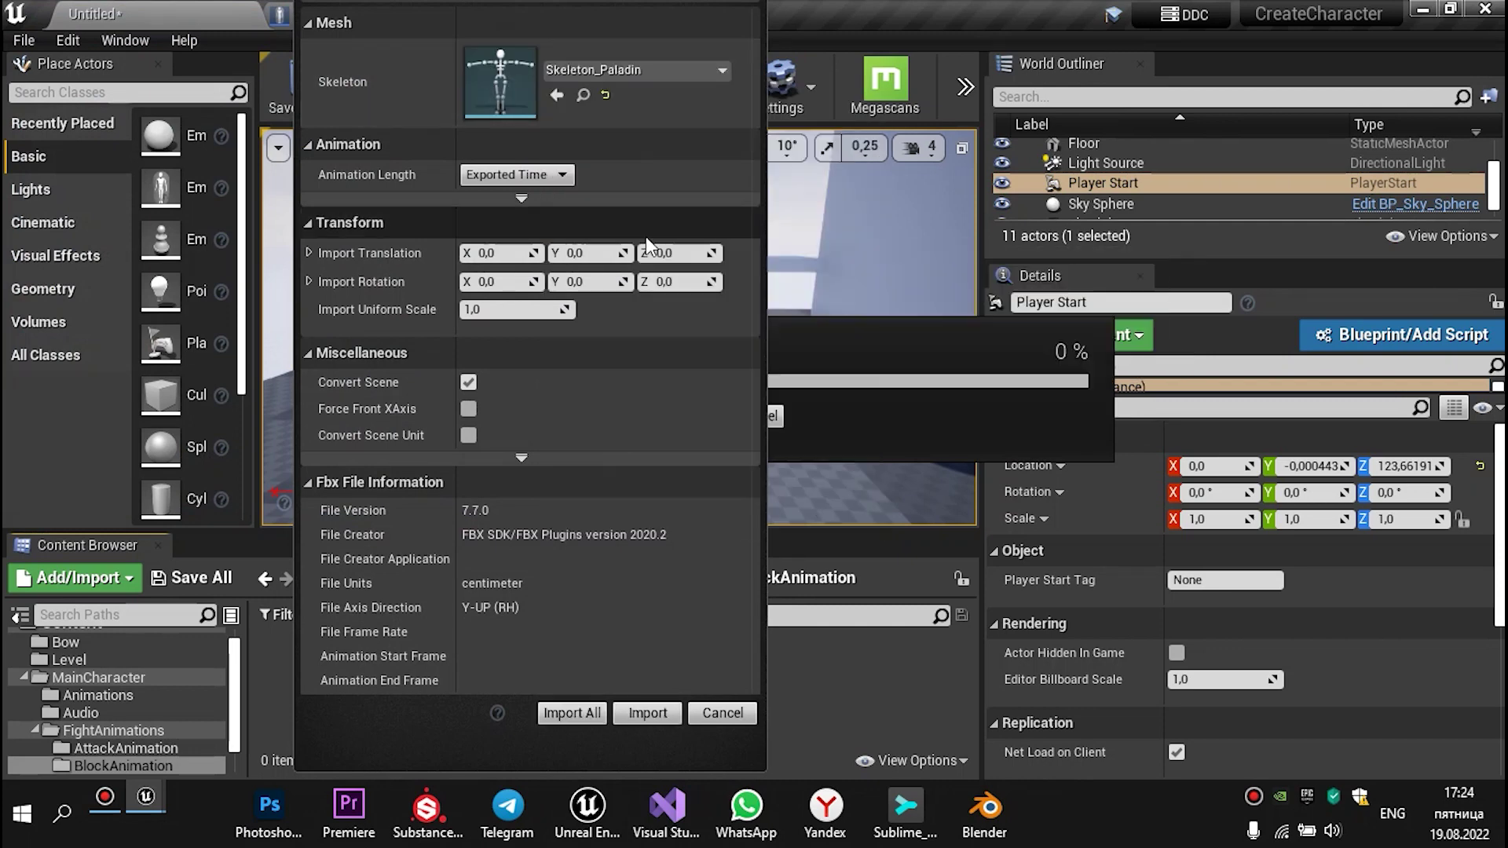
click(573, 715)
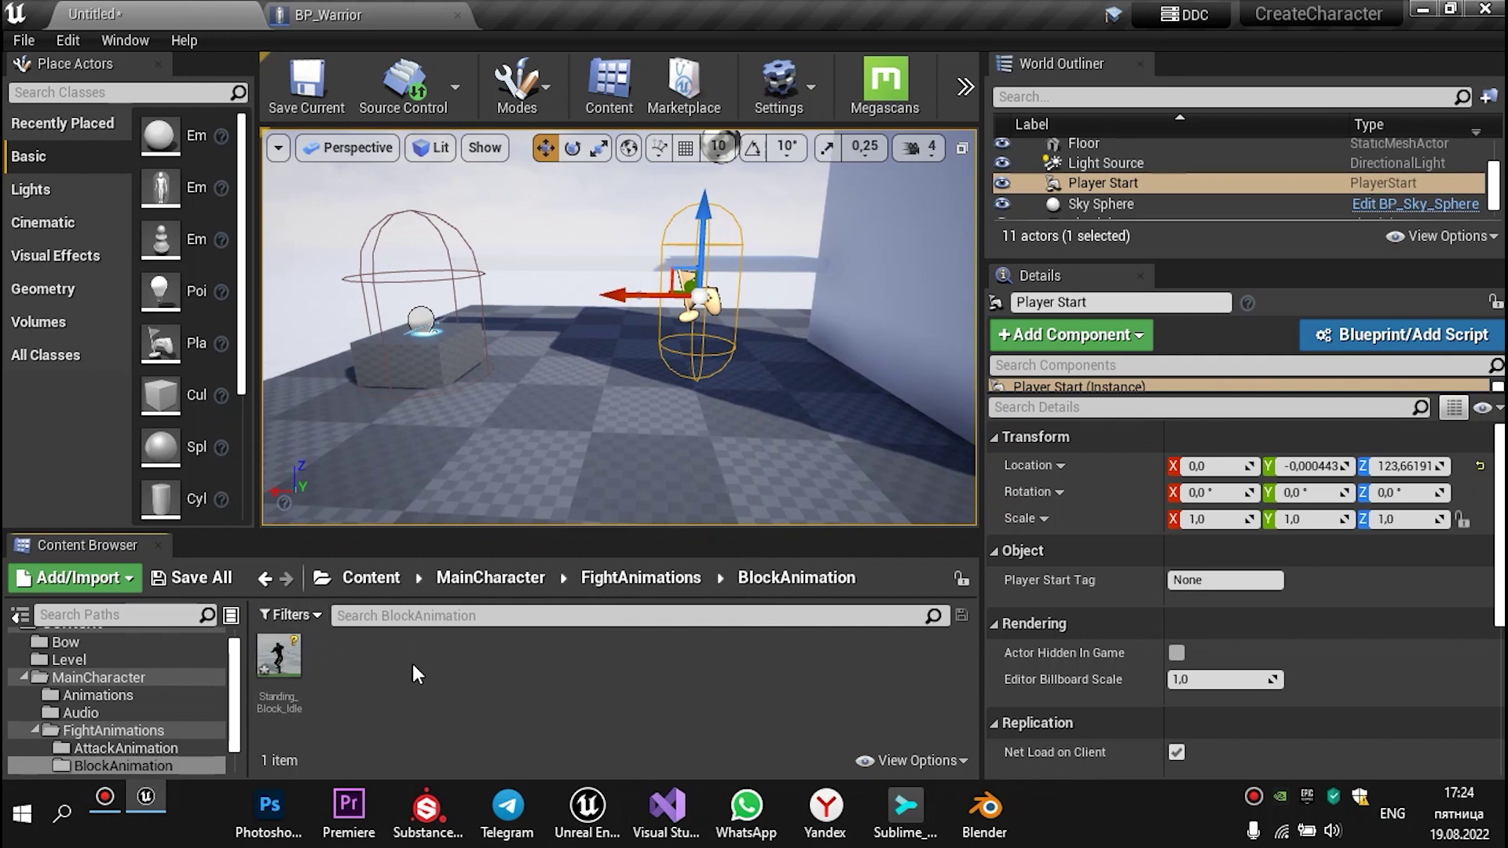
Open the imported Standing_Block_Idle animation to preview the block pose
right_drag(634, 336, 634, 336)
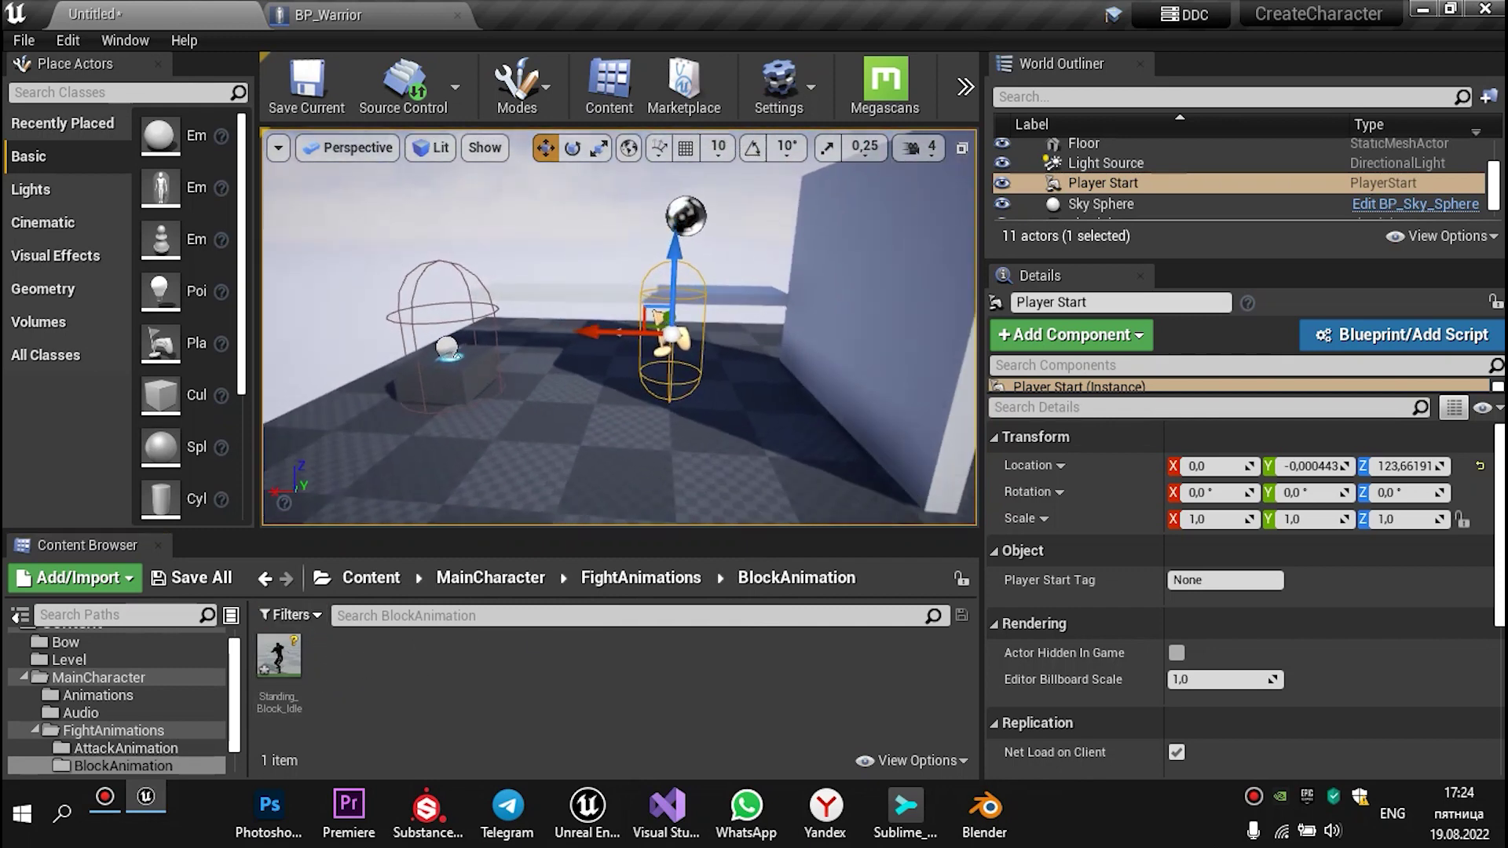
right_drag(634, 336, 633, 337)
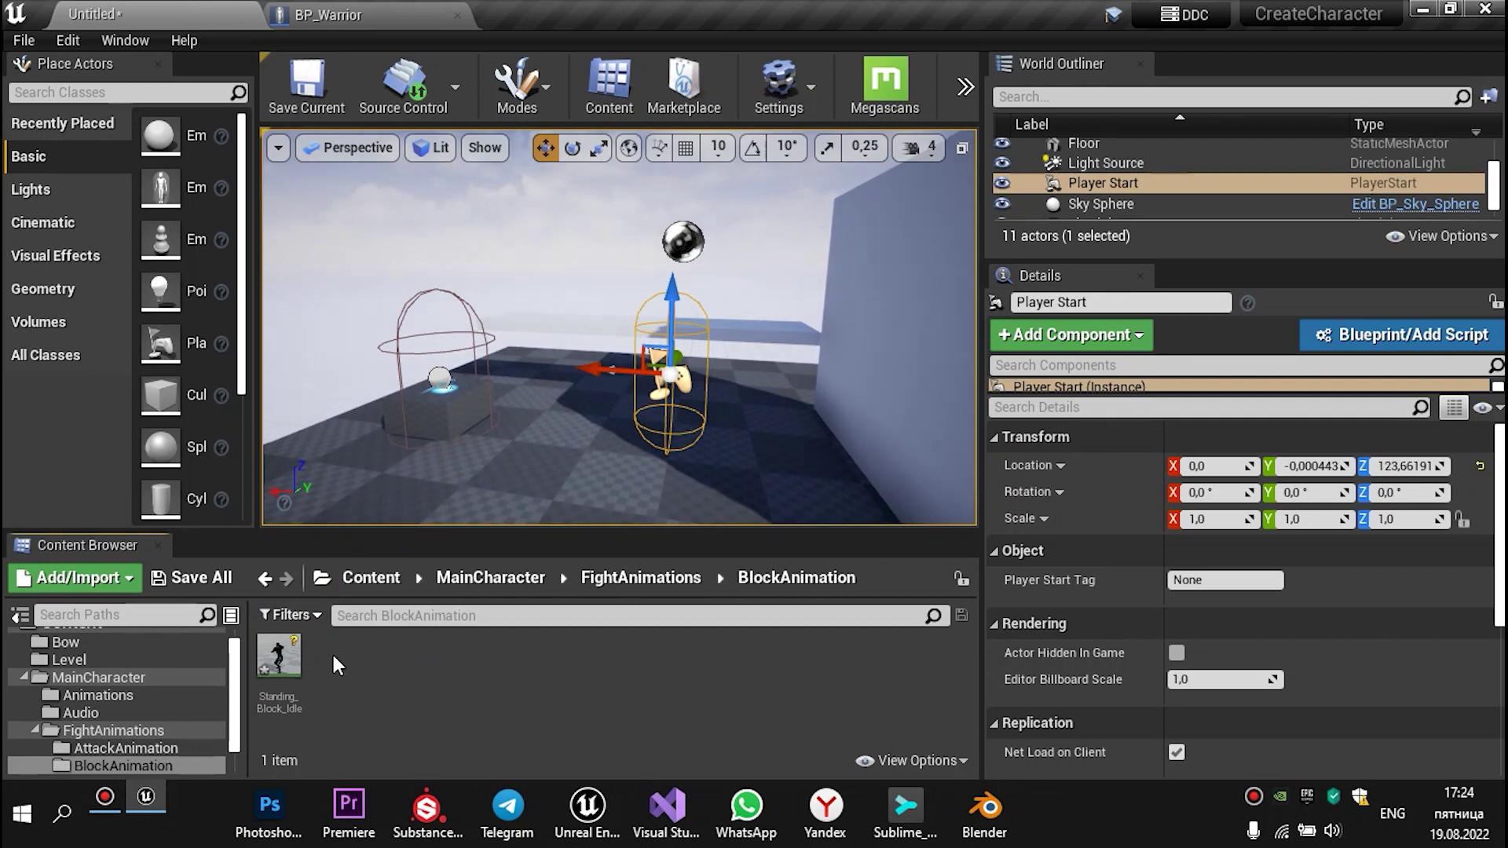
double_click(289, 663)
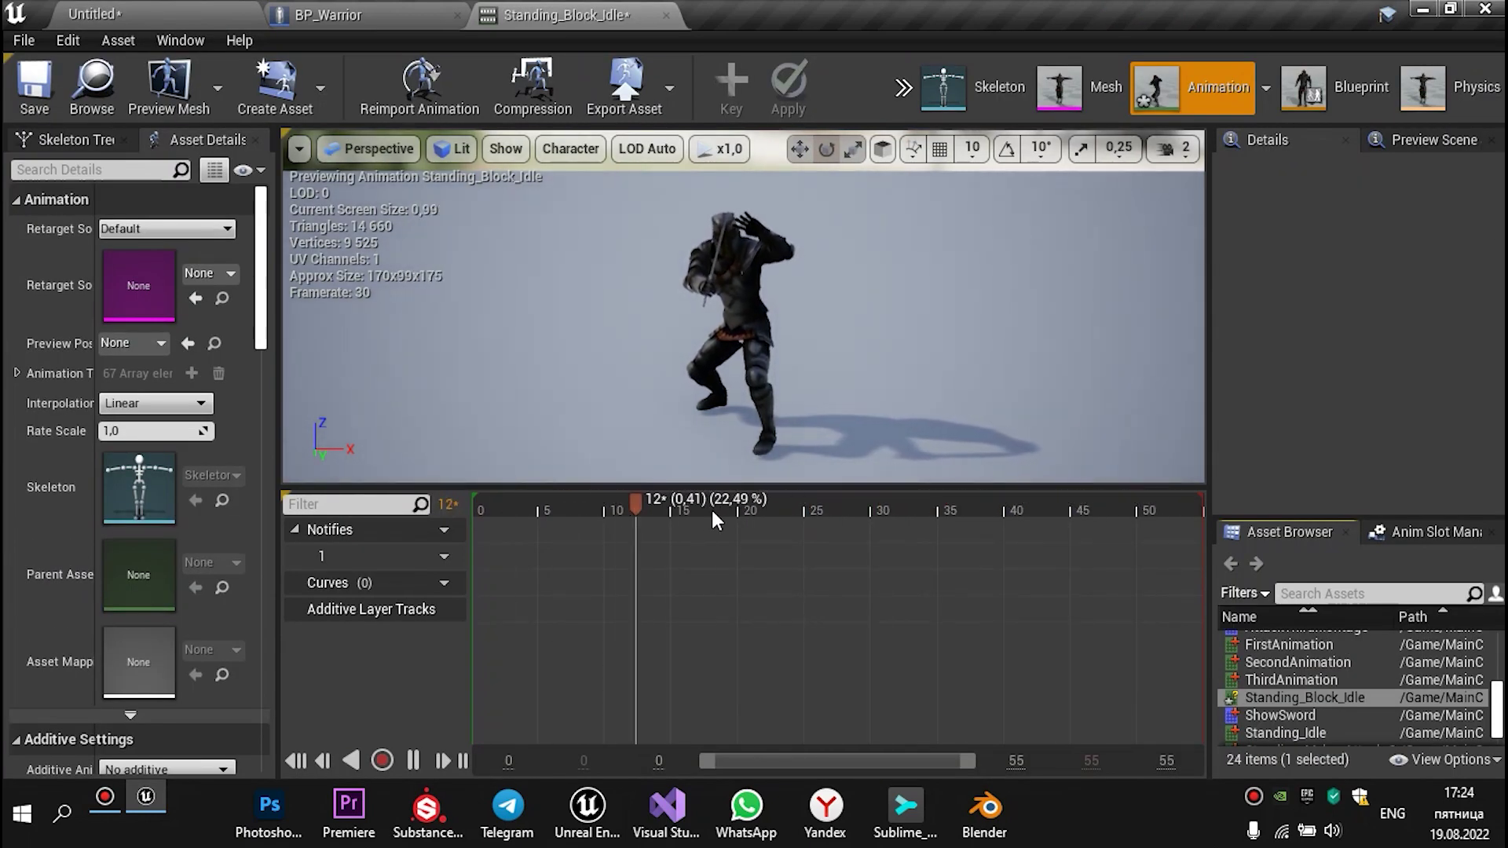
Scrub the Standing_Block_Idle preview to frame 11, then close the animation editor
drag(704, 510, 550, 511)
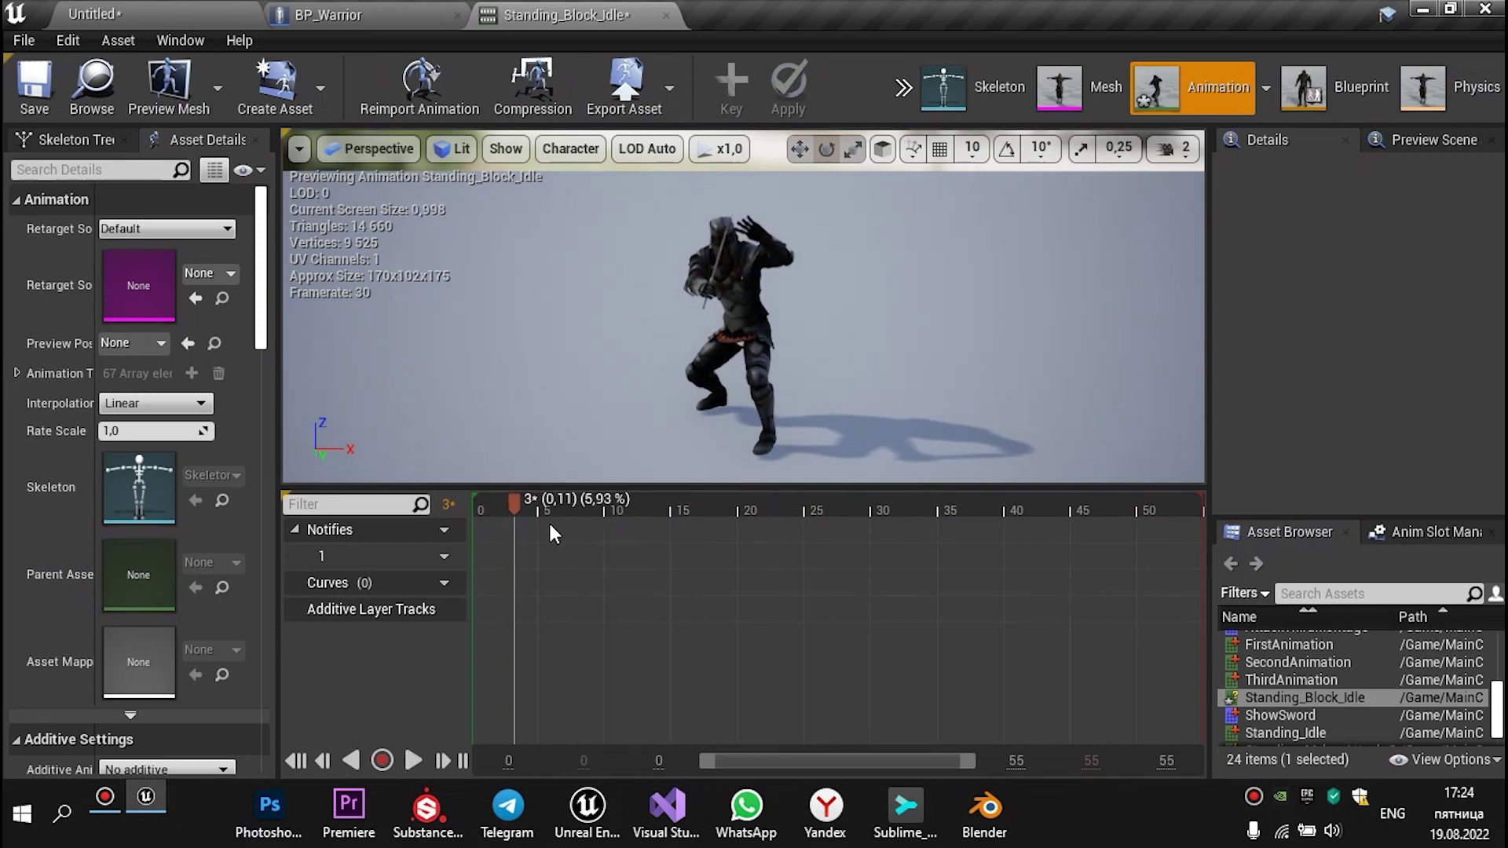
click(666, 16)
click(177, 11)
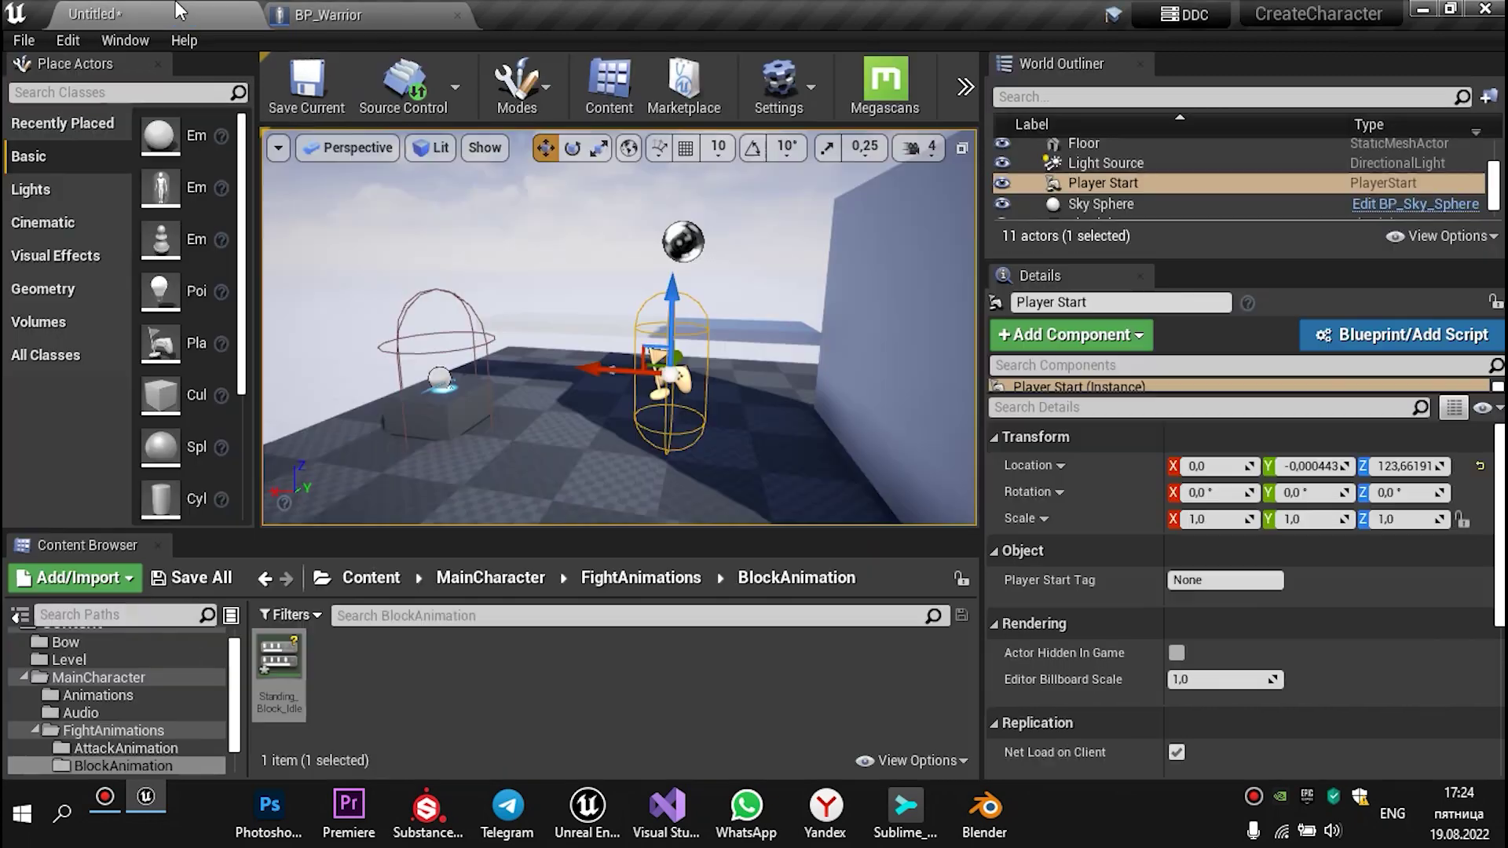
Create an AnimMontage from Standing_Block_Idle and name it Block_Montage
right_click(294, 677)
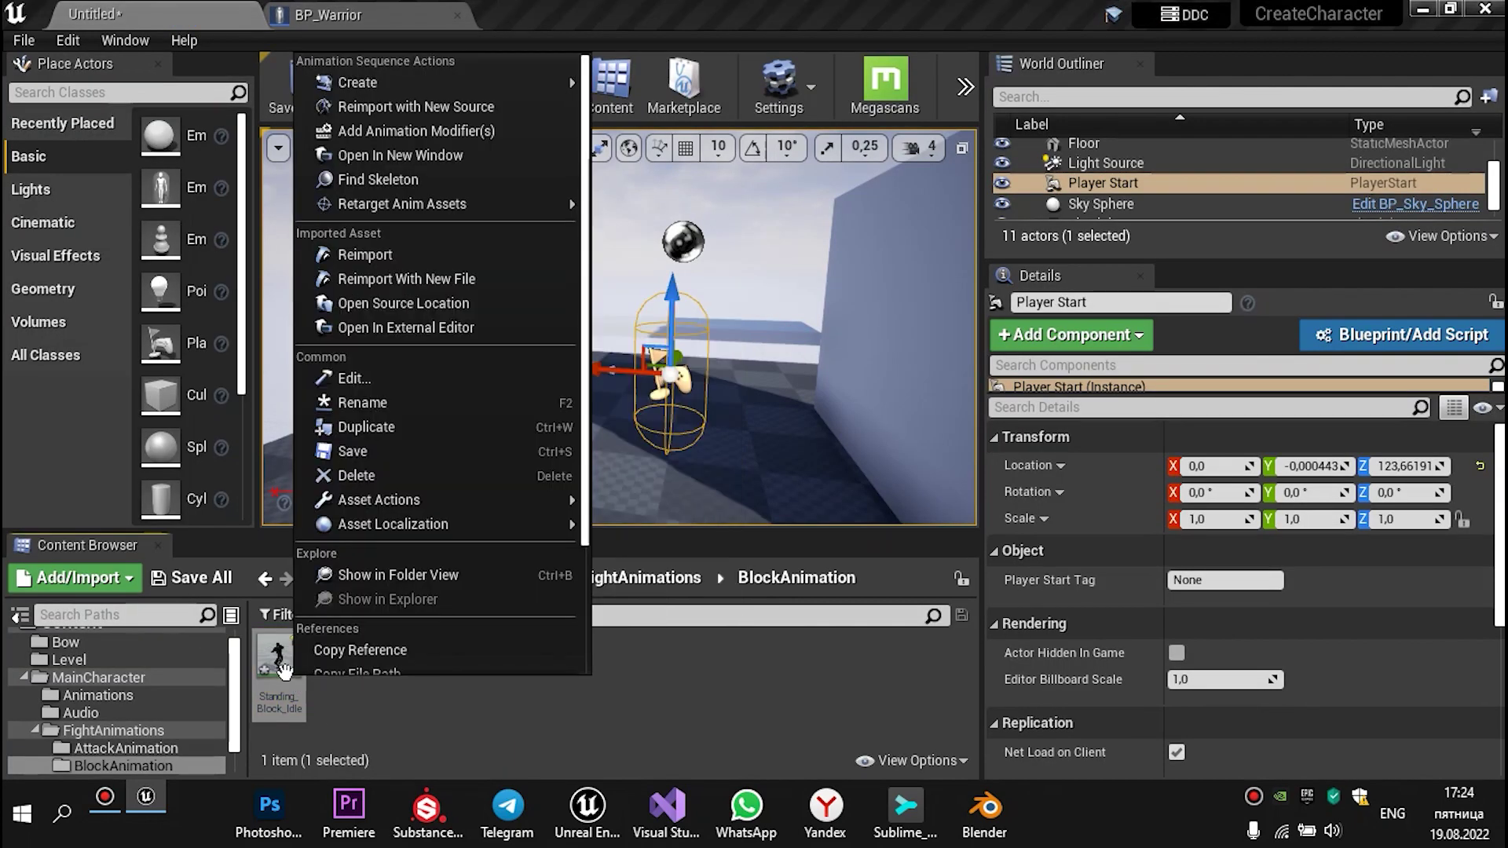
mouse_move(410, 82)
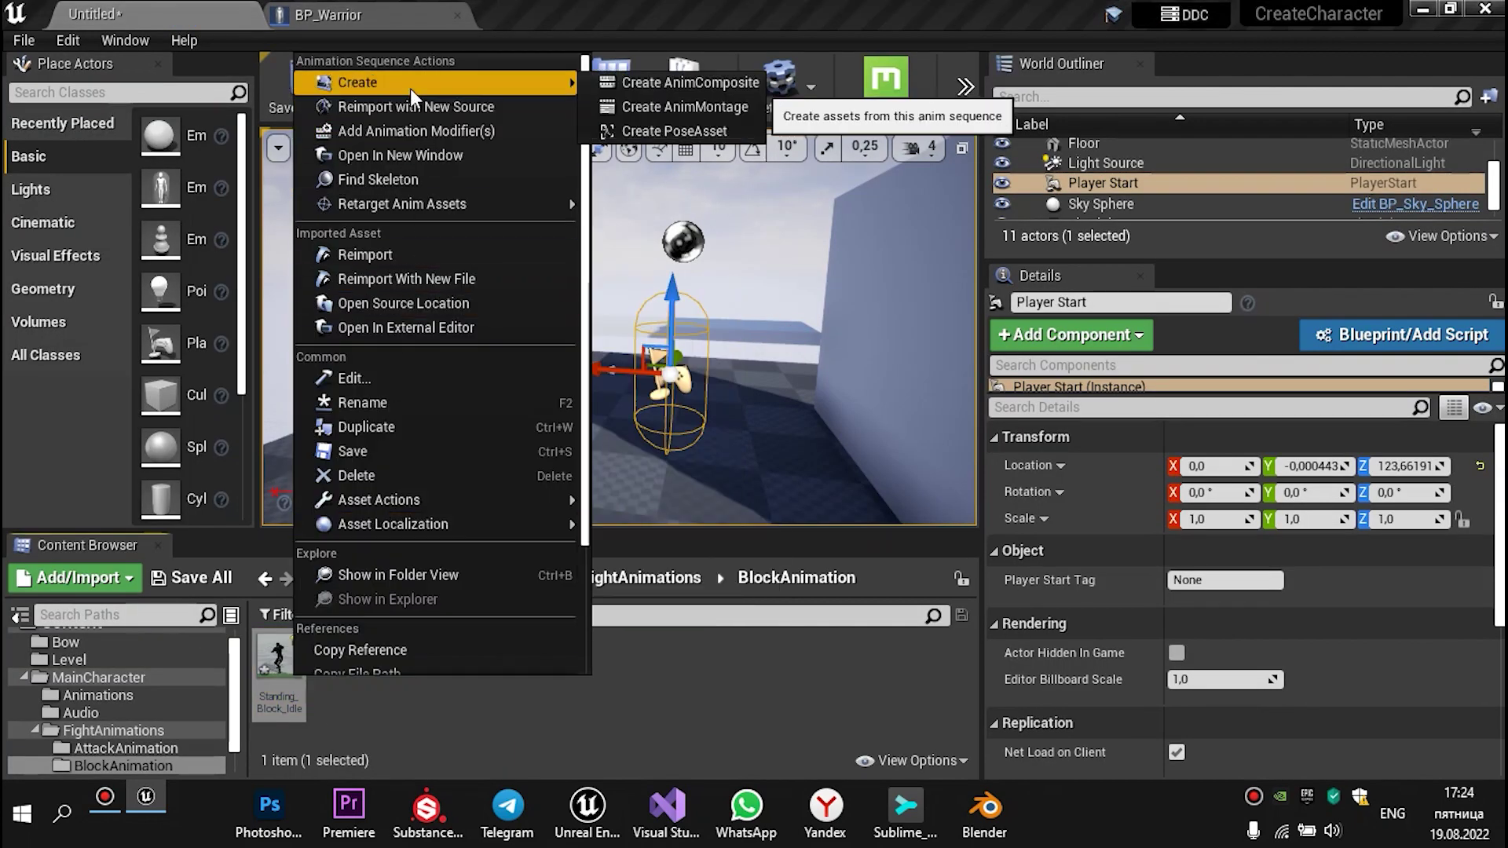
click(402, 712)
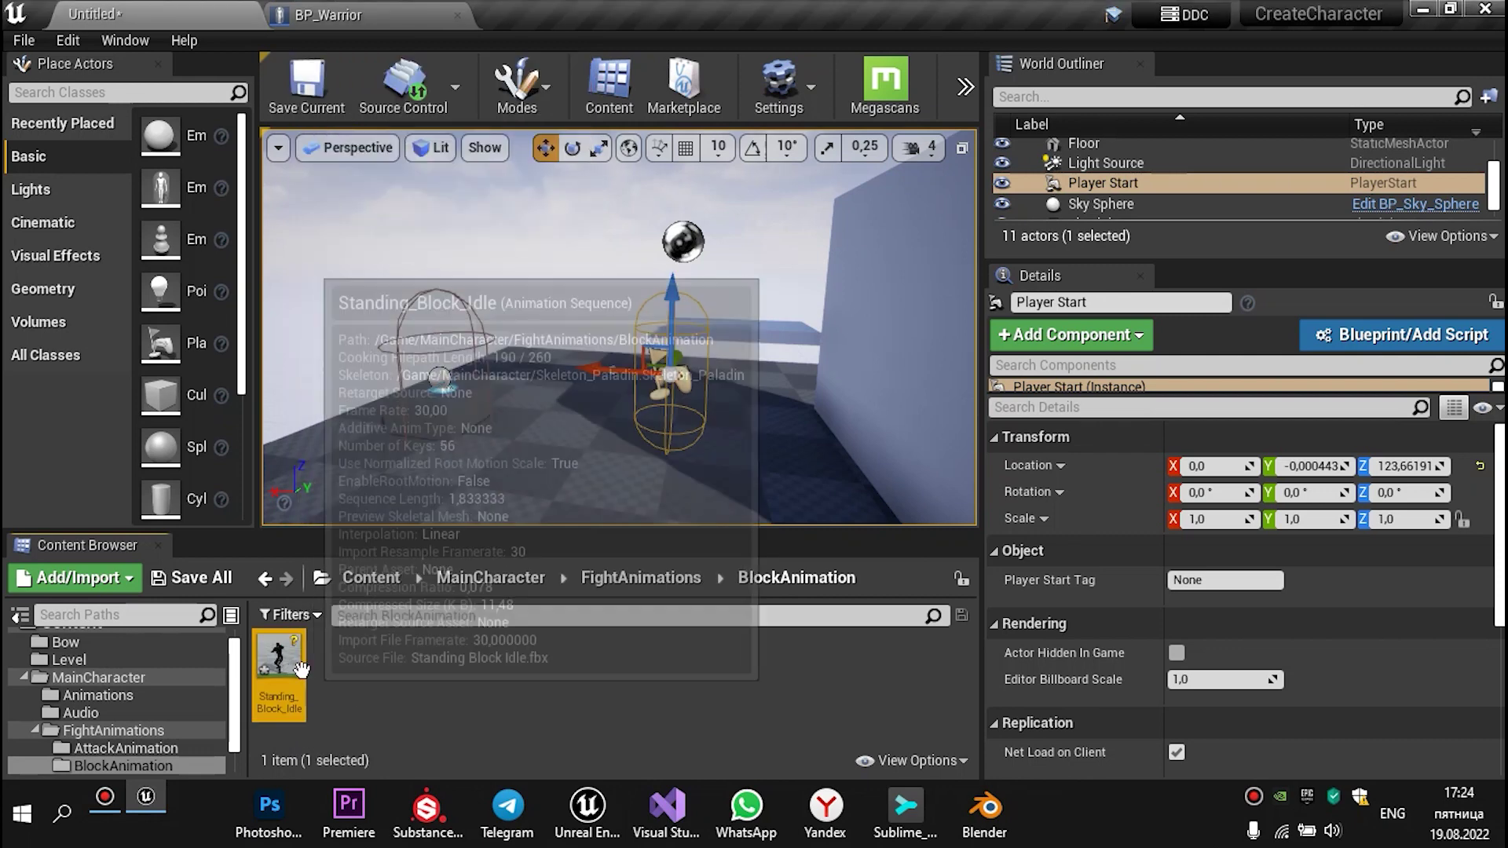
right_click(282, 667)
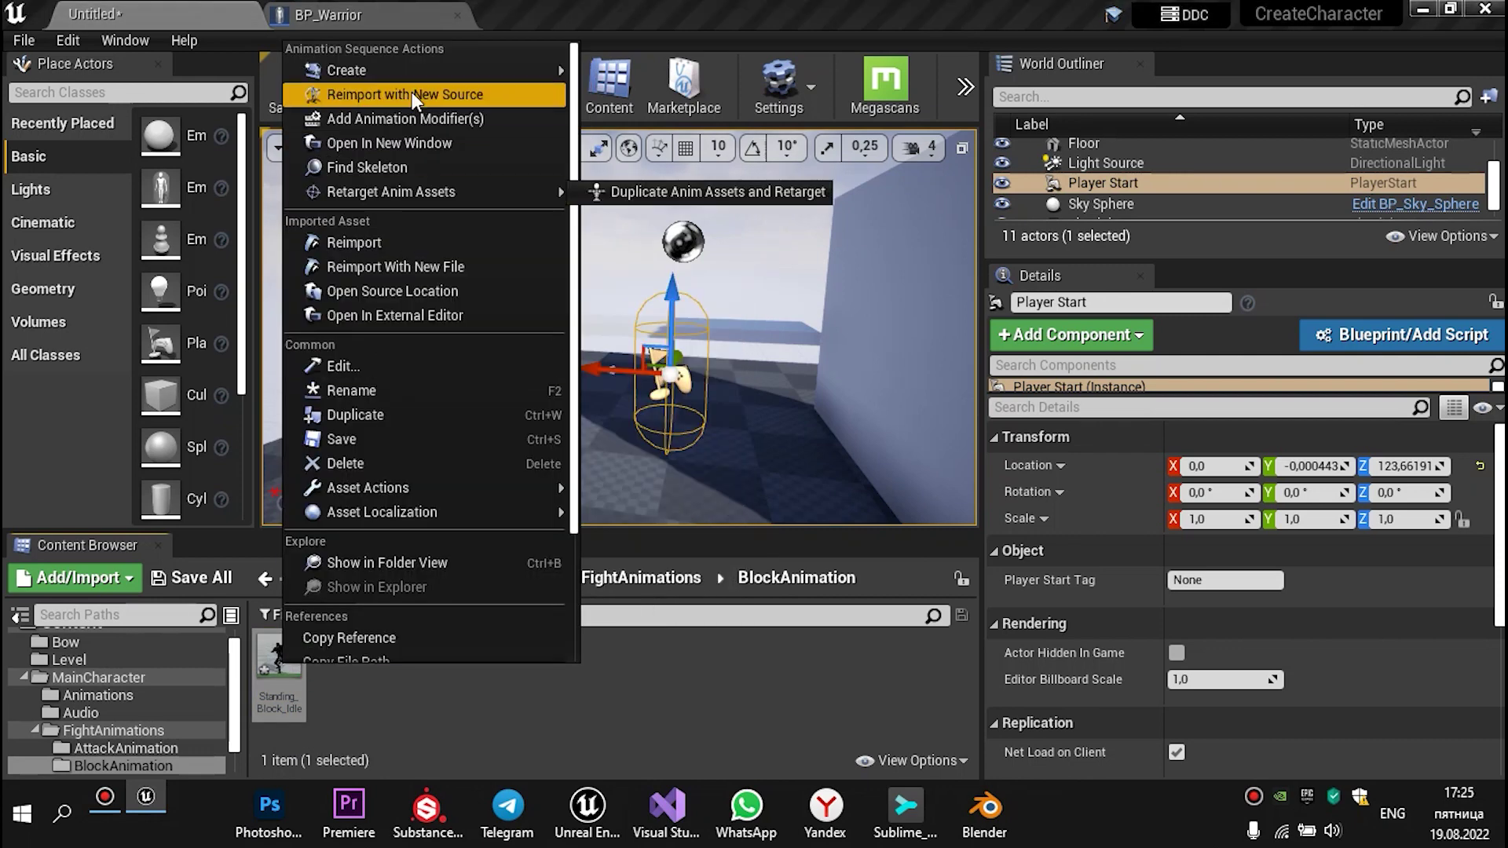
mouse_move(413, 67)
click(668, 93)
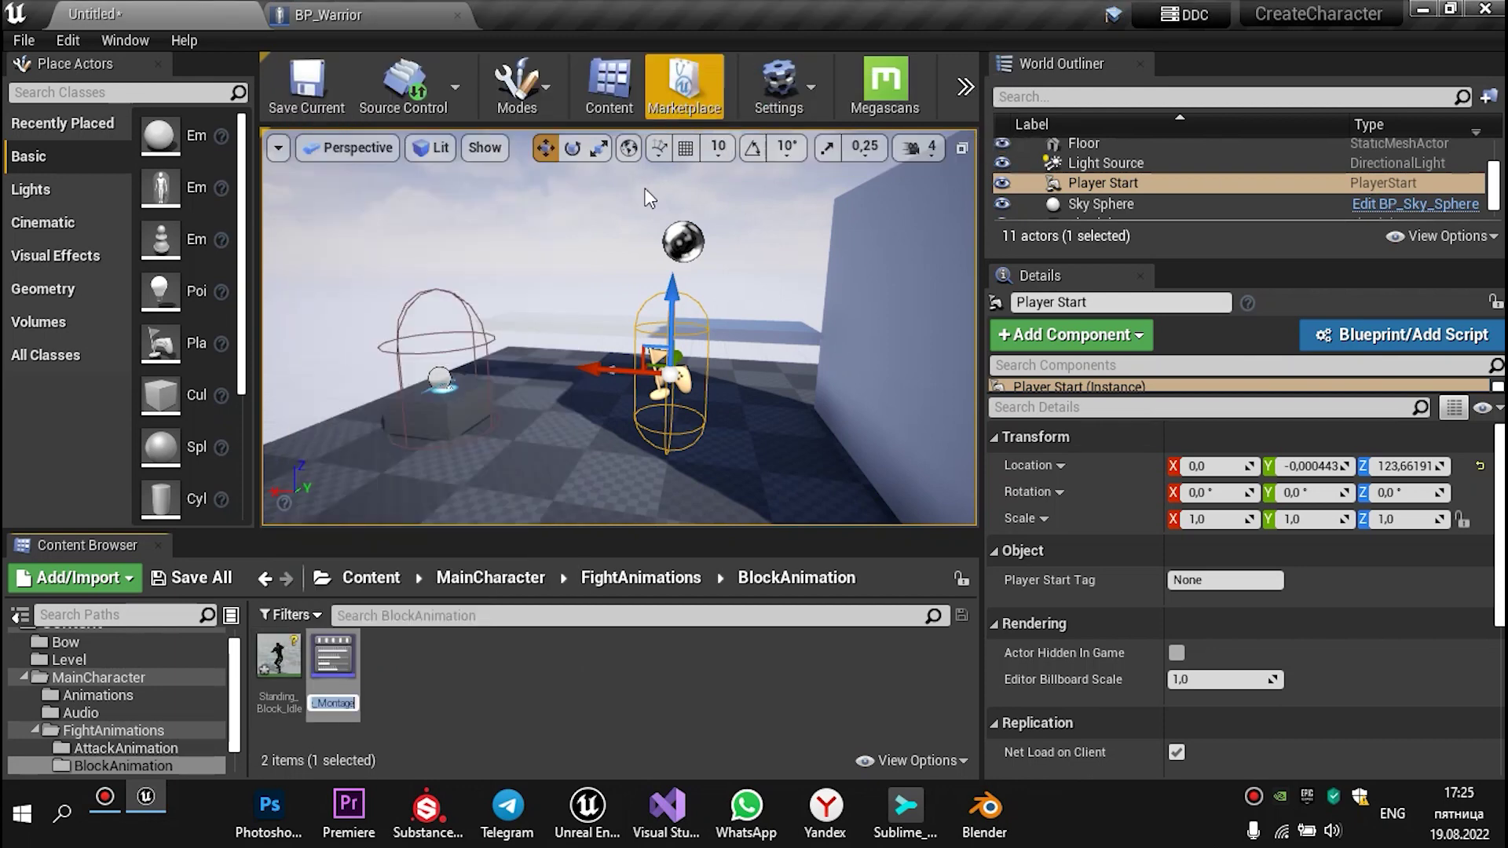
text(Block)
text(_Montage)
key(Return)
click(442, 681)
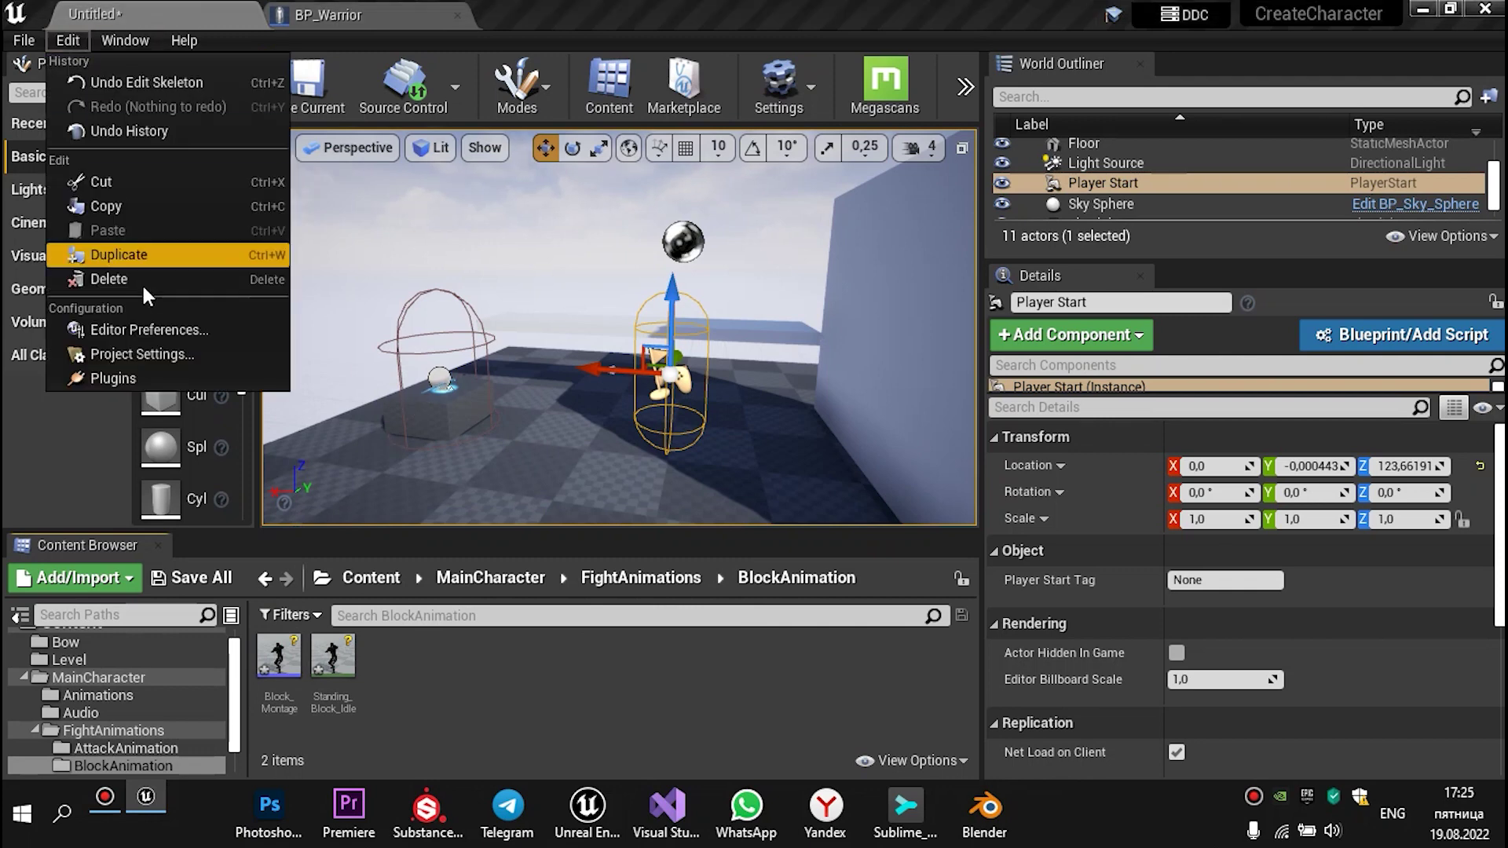
click(167, 356)
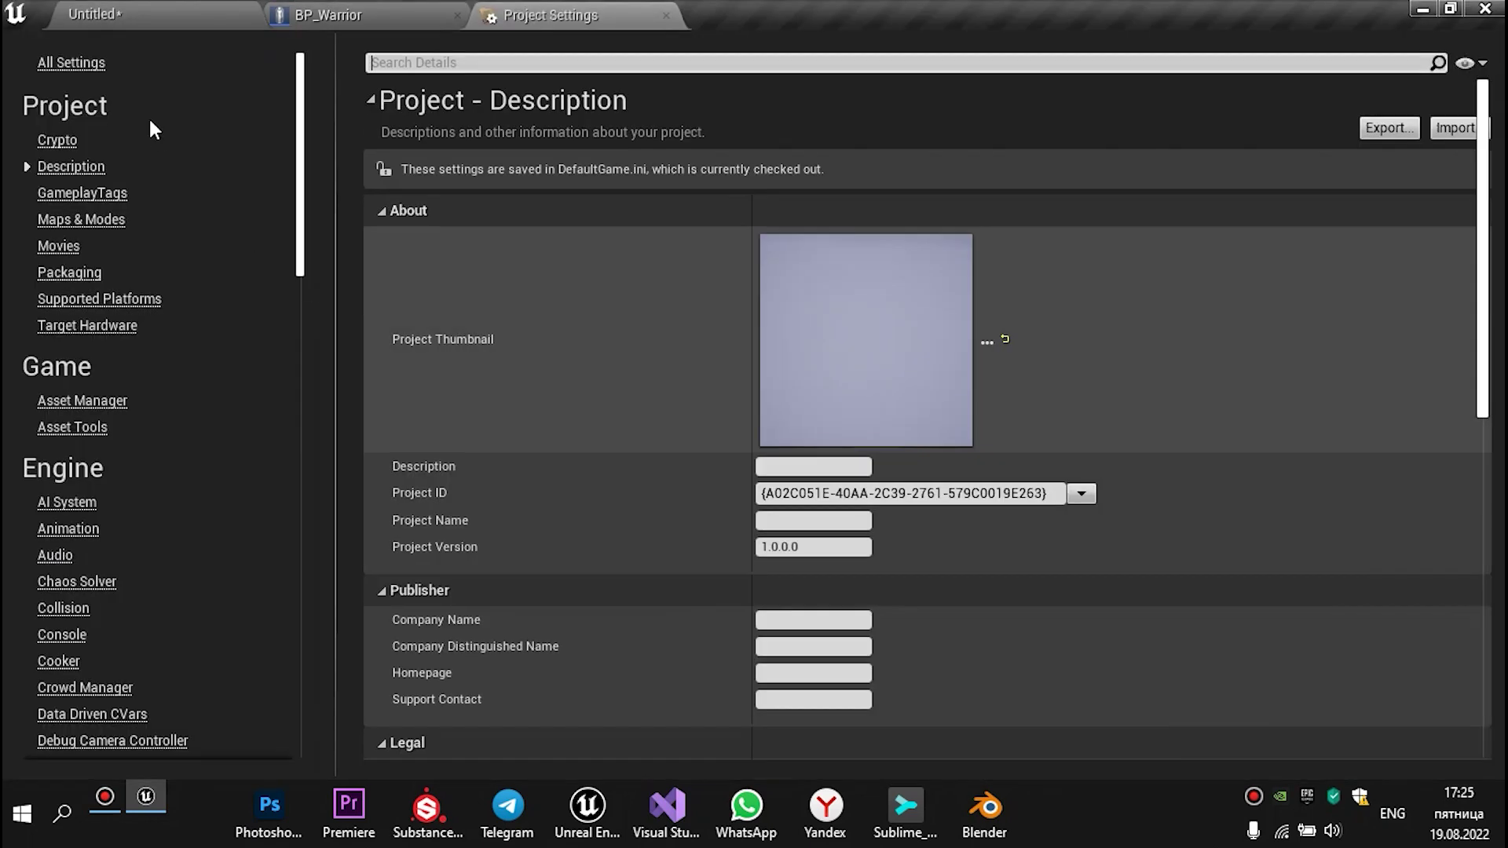
Replace the Block input action mapping with one bound to Right Mouse Button
scroll(126, 458, down, 5)
scroll(126, 458, down, 4)
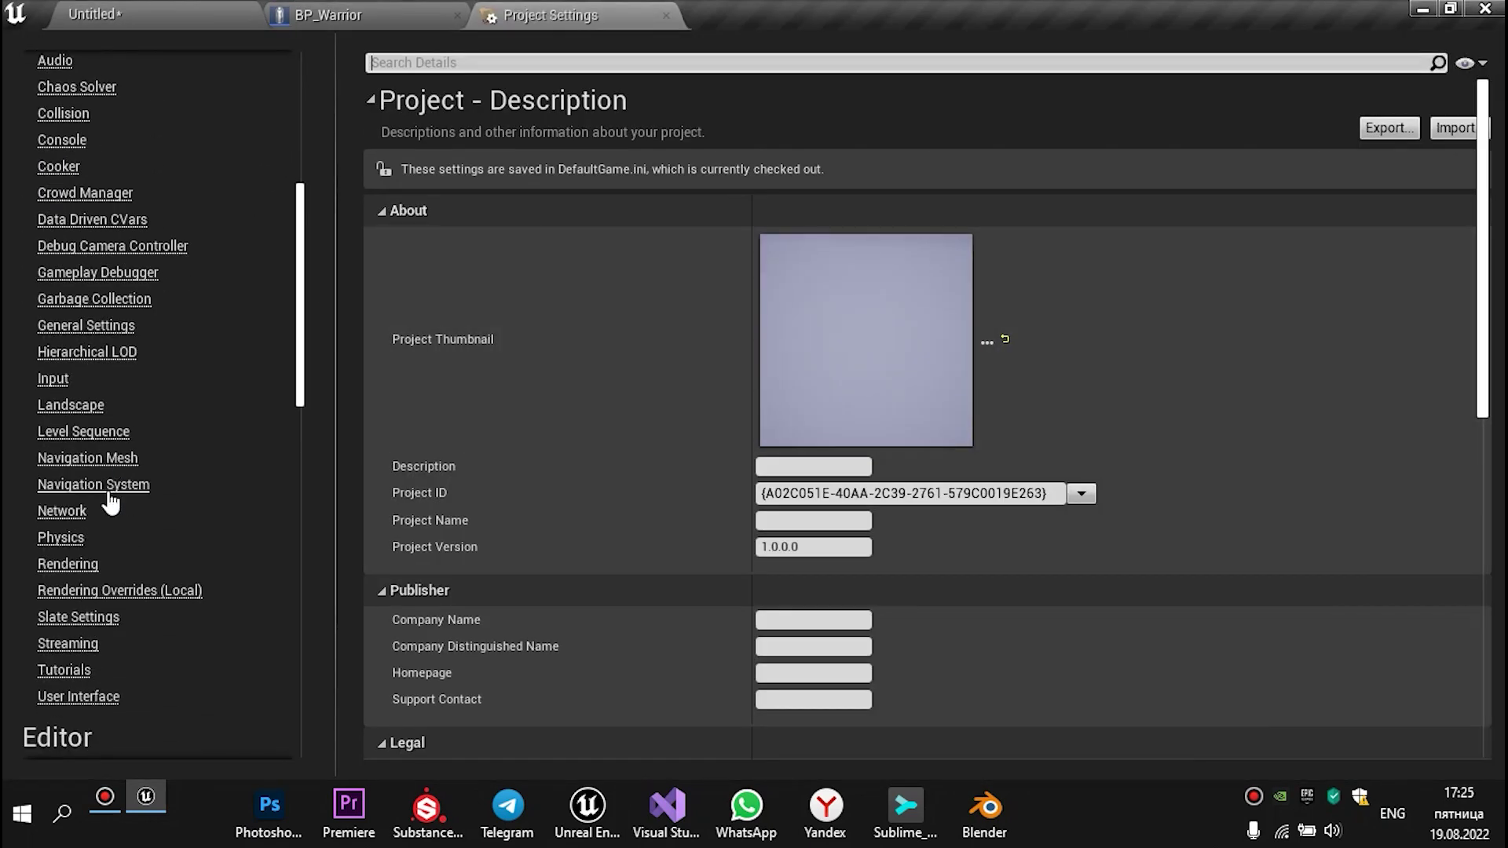
scroll(60, 513, up, 1)
click(55, 450)
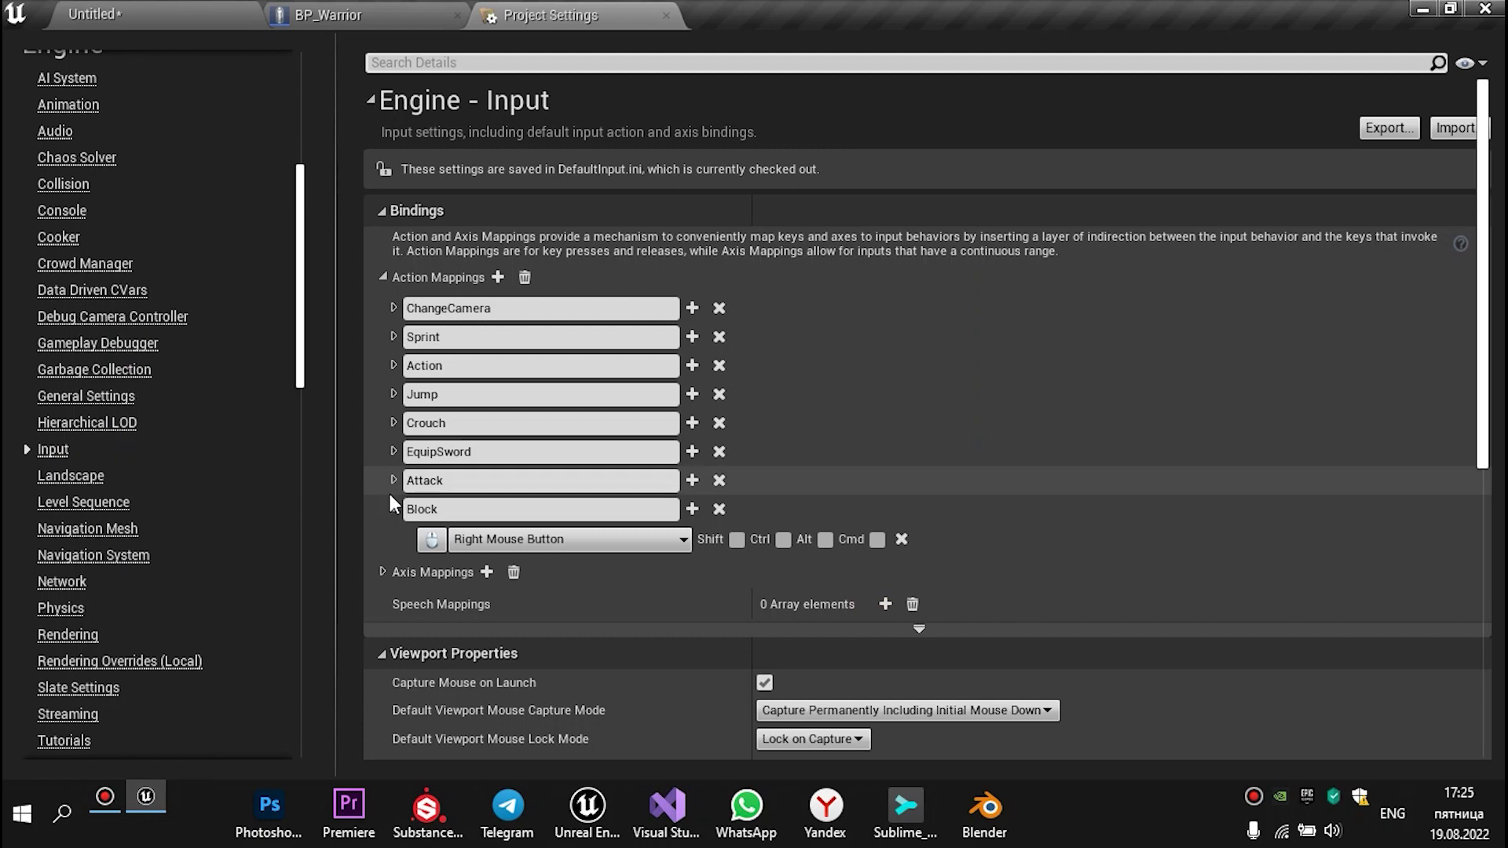
click(720, 510)
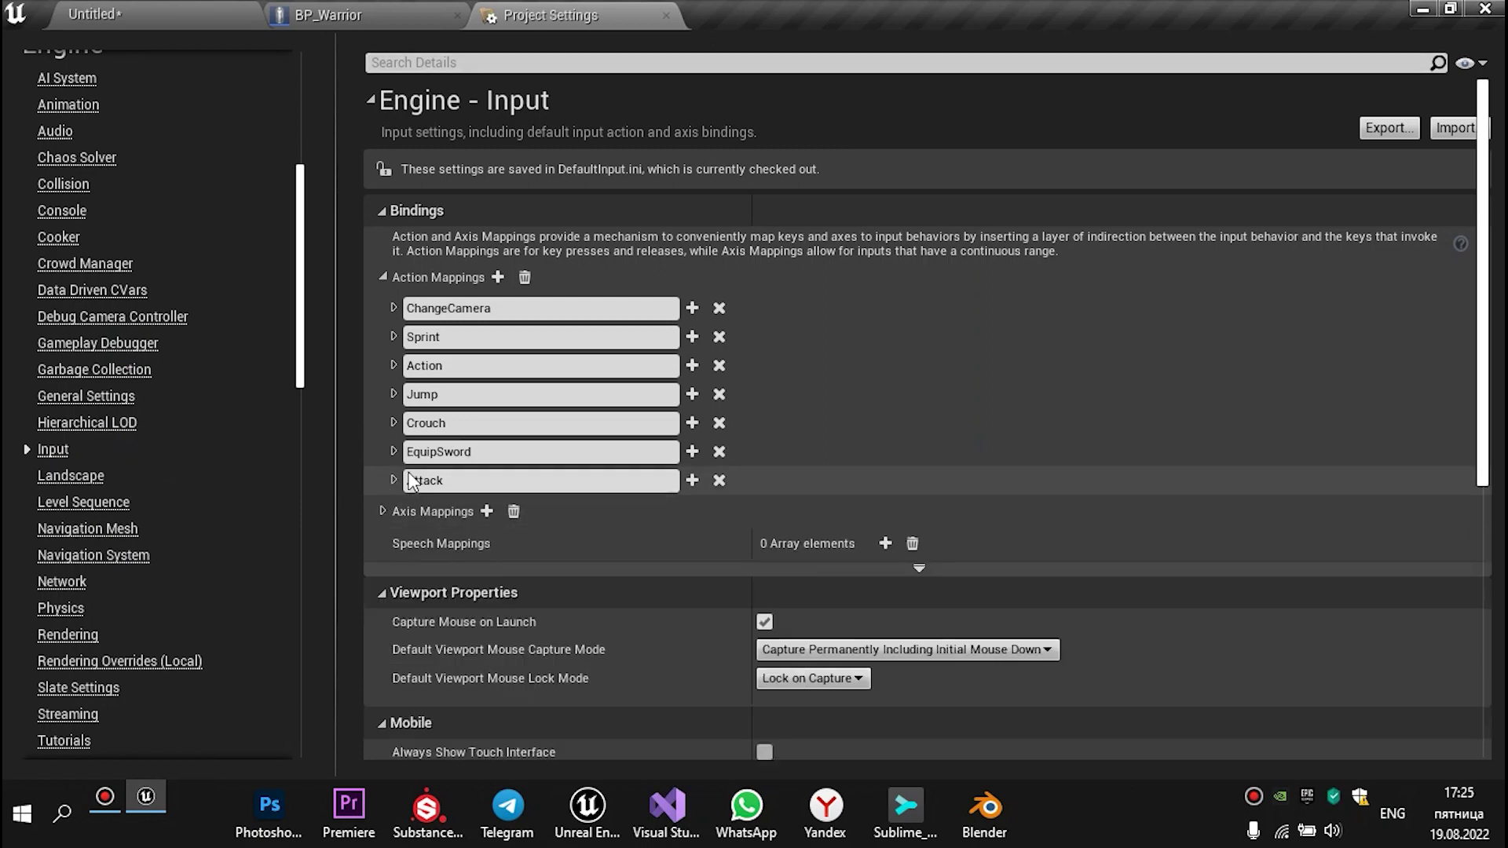
click(496, 279)
text(Block)
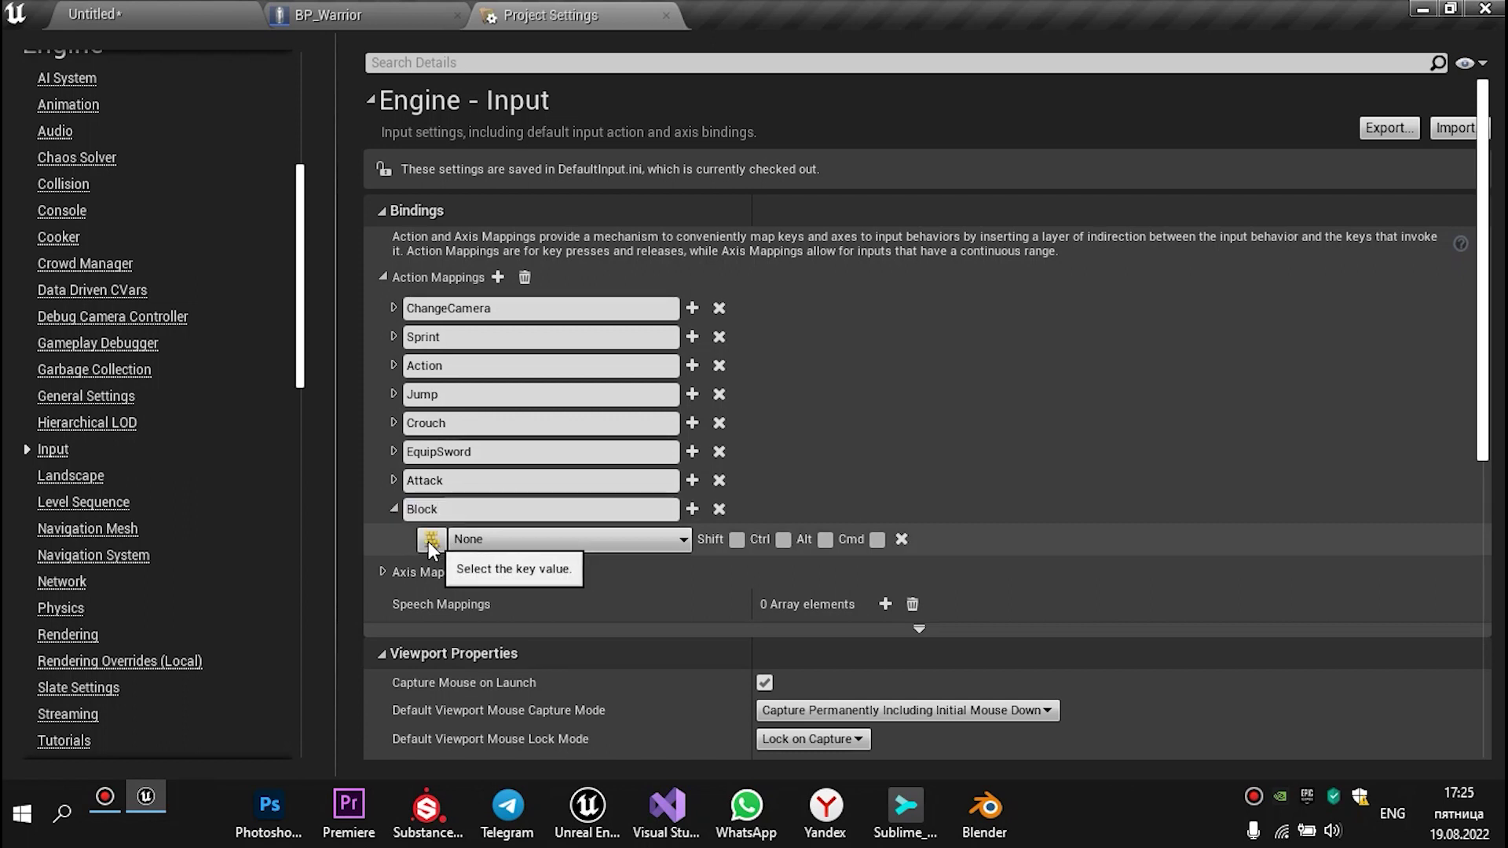
right_click(388, 545)
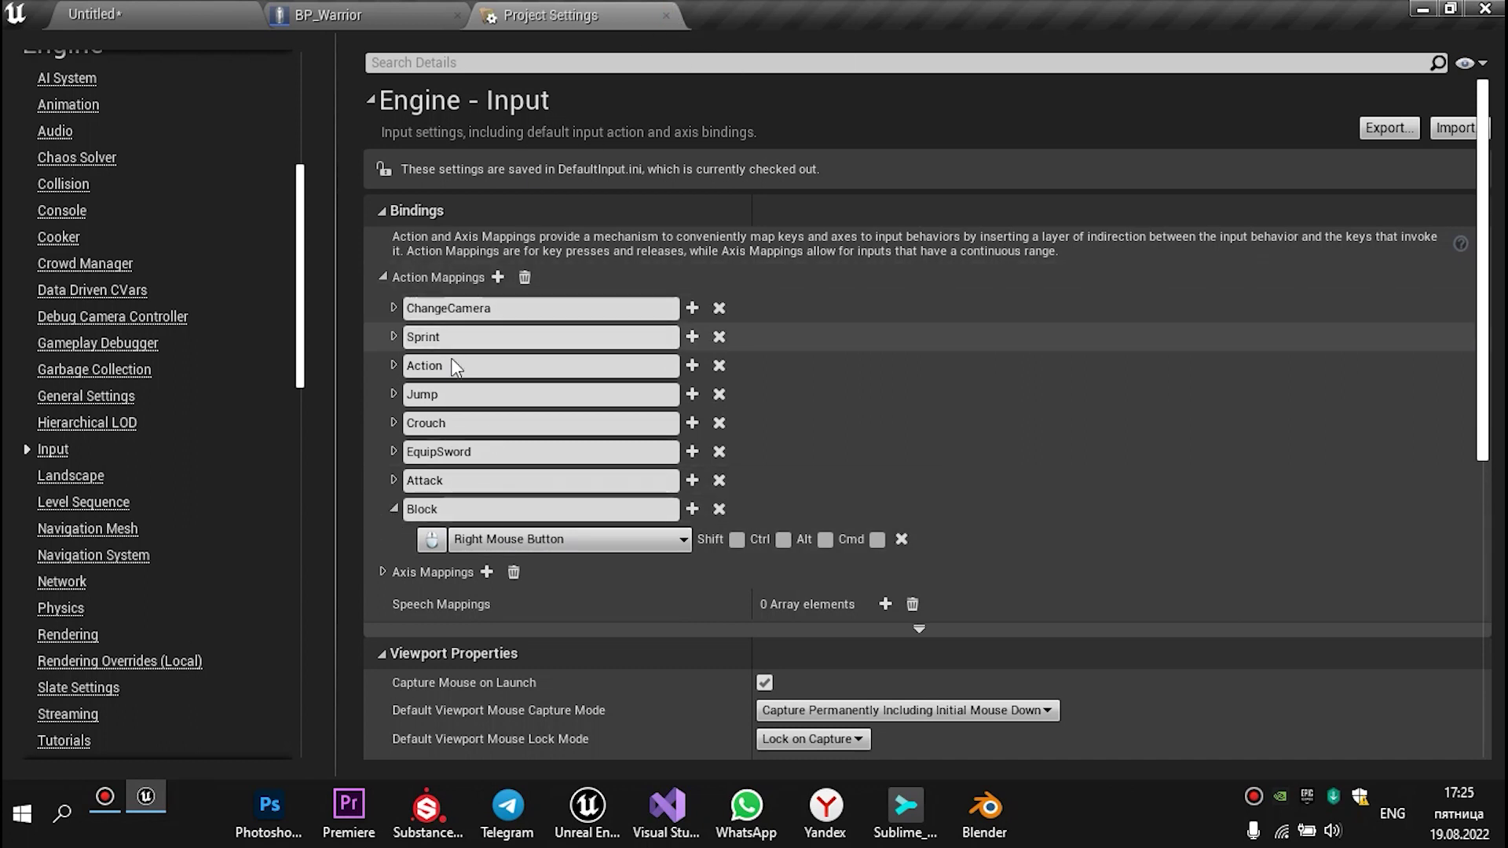
click(666, 15)
Add an InputAction Block event node in empty space of BP_Warrior's Event Graph
right_drag(436, 525, 591, 412)
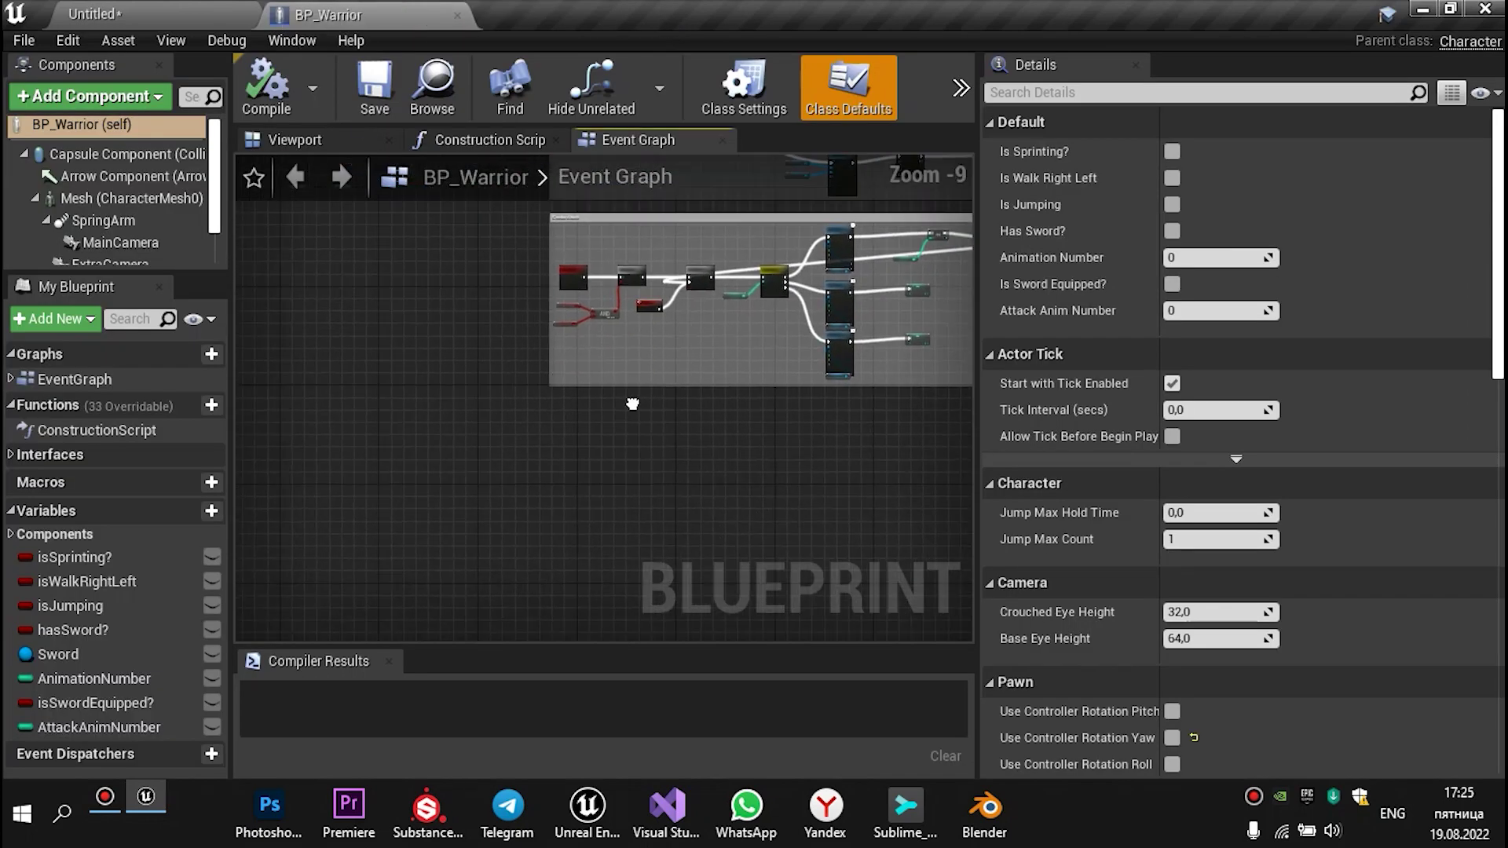
scroll(568, 443, up, 2)
scroll(565, 445, down, 1)
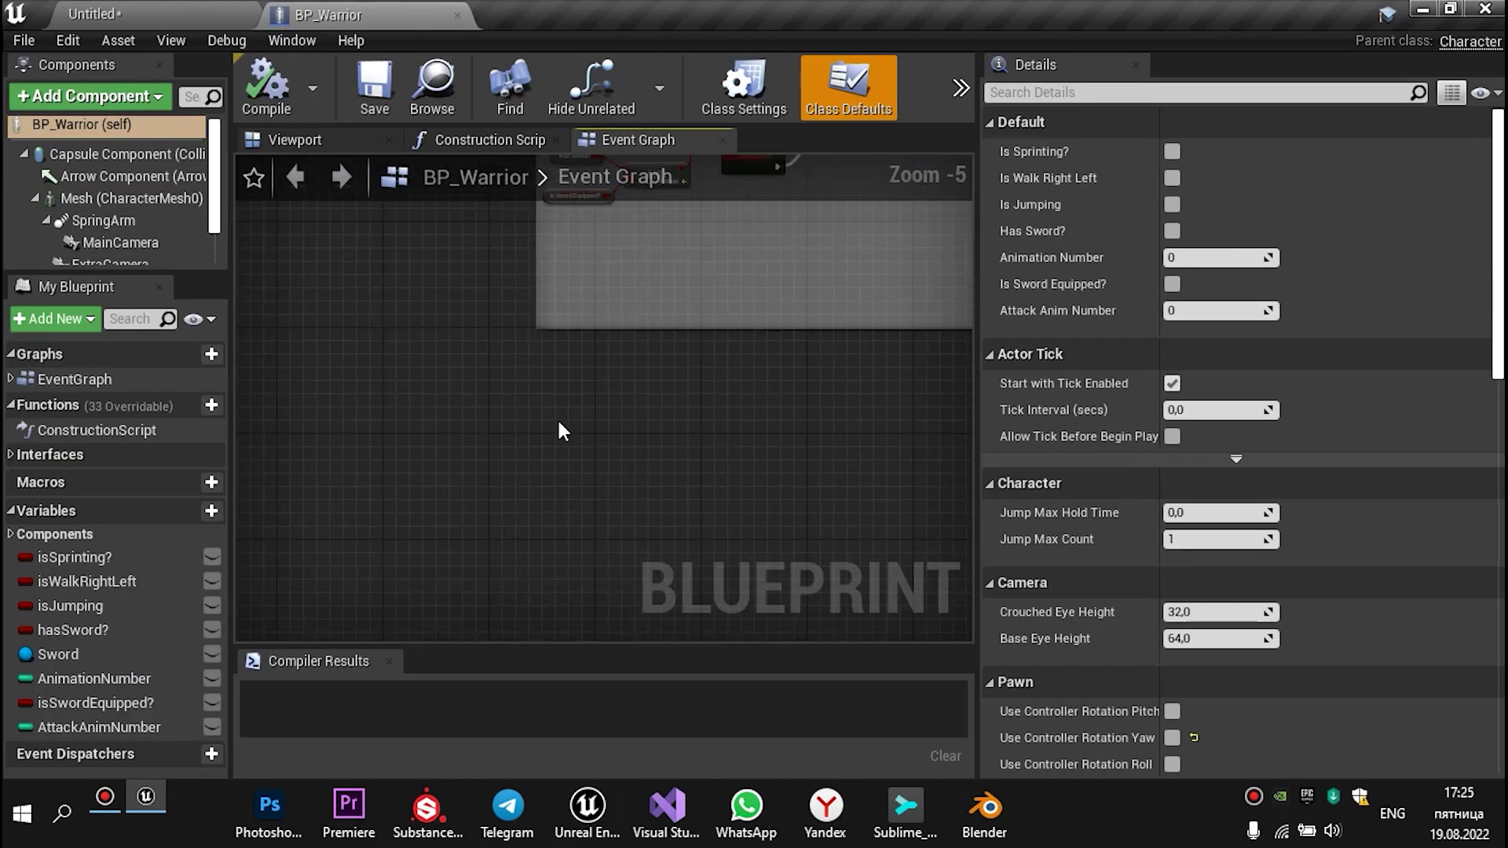
right_click(558, 422)
click(441, 478)
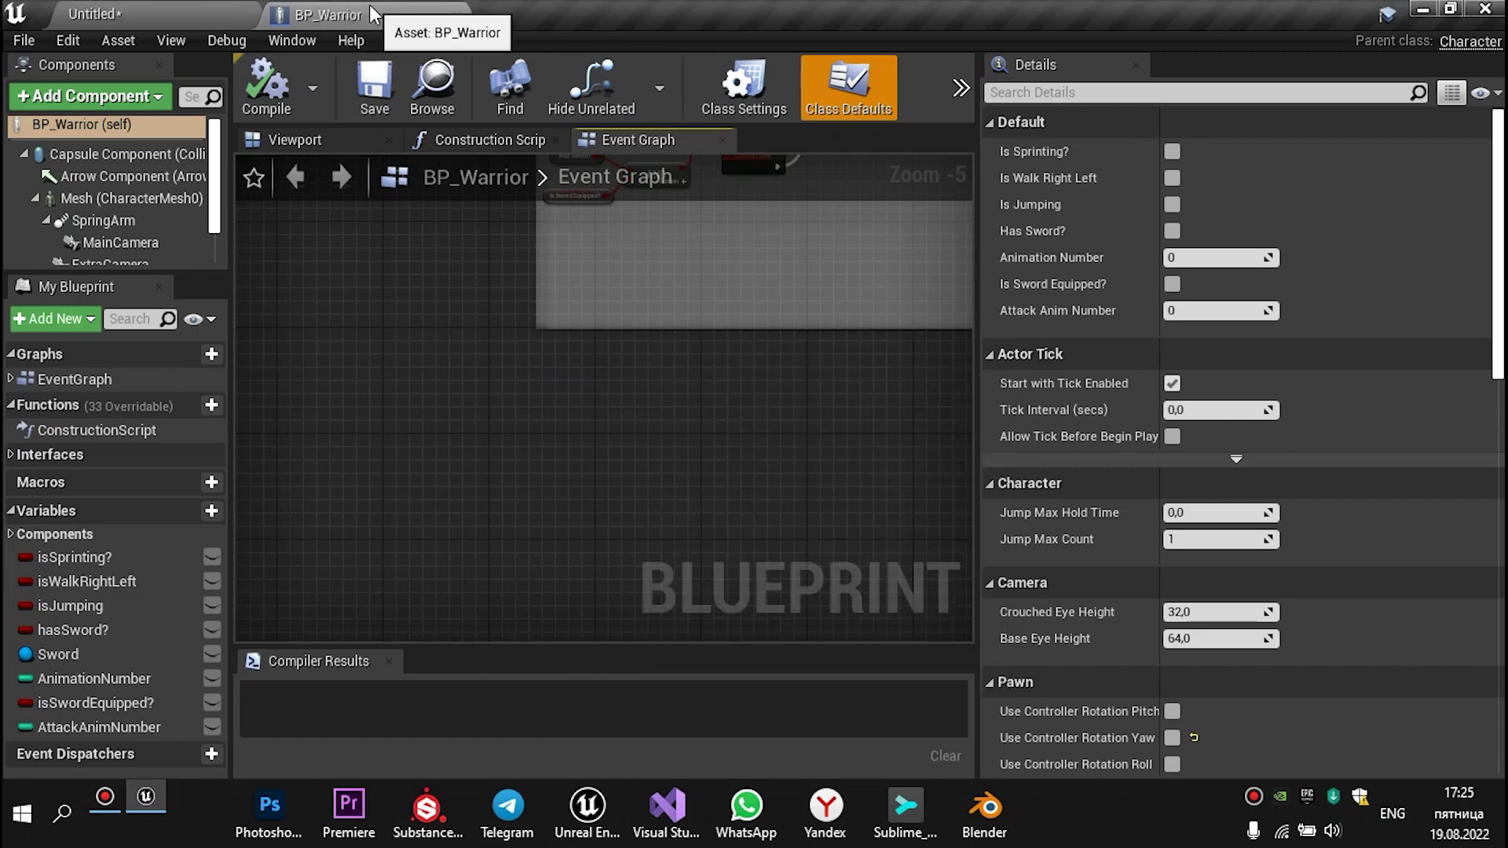
mouse_move(579, 413)
right_down()
mouse_move(482, 409)
mouse_move(444, 476)
right_up()
right_click(440, 475)
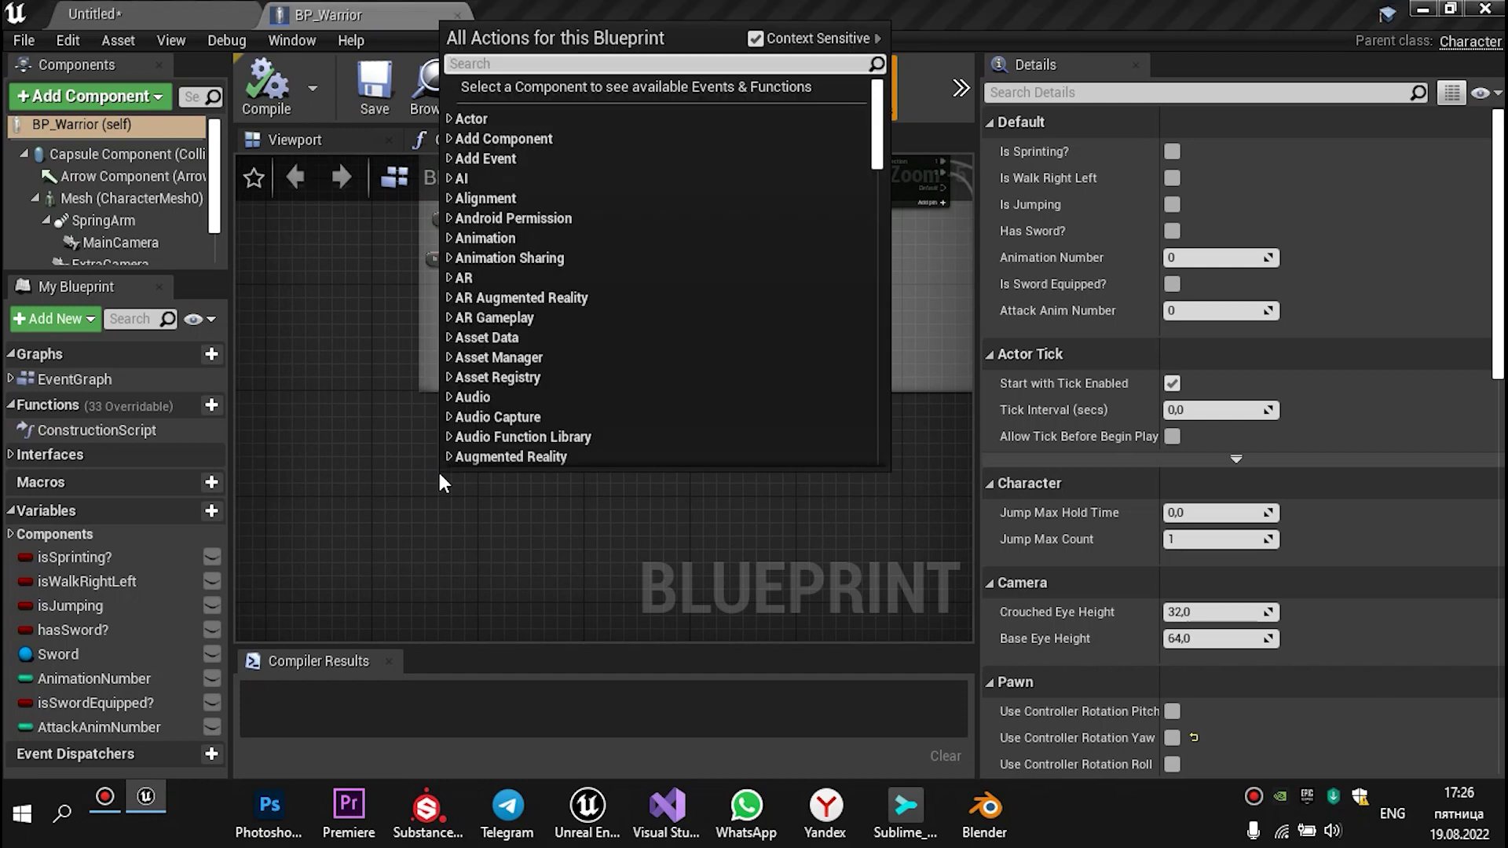
text(Block)
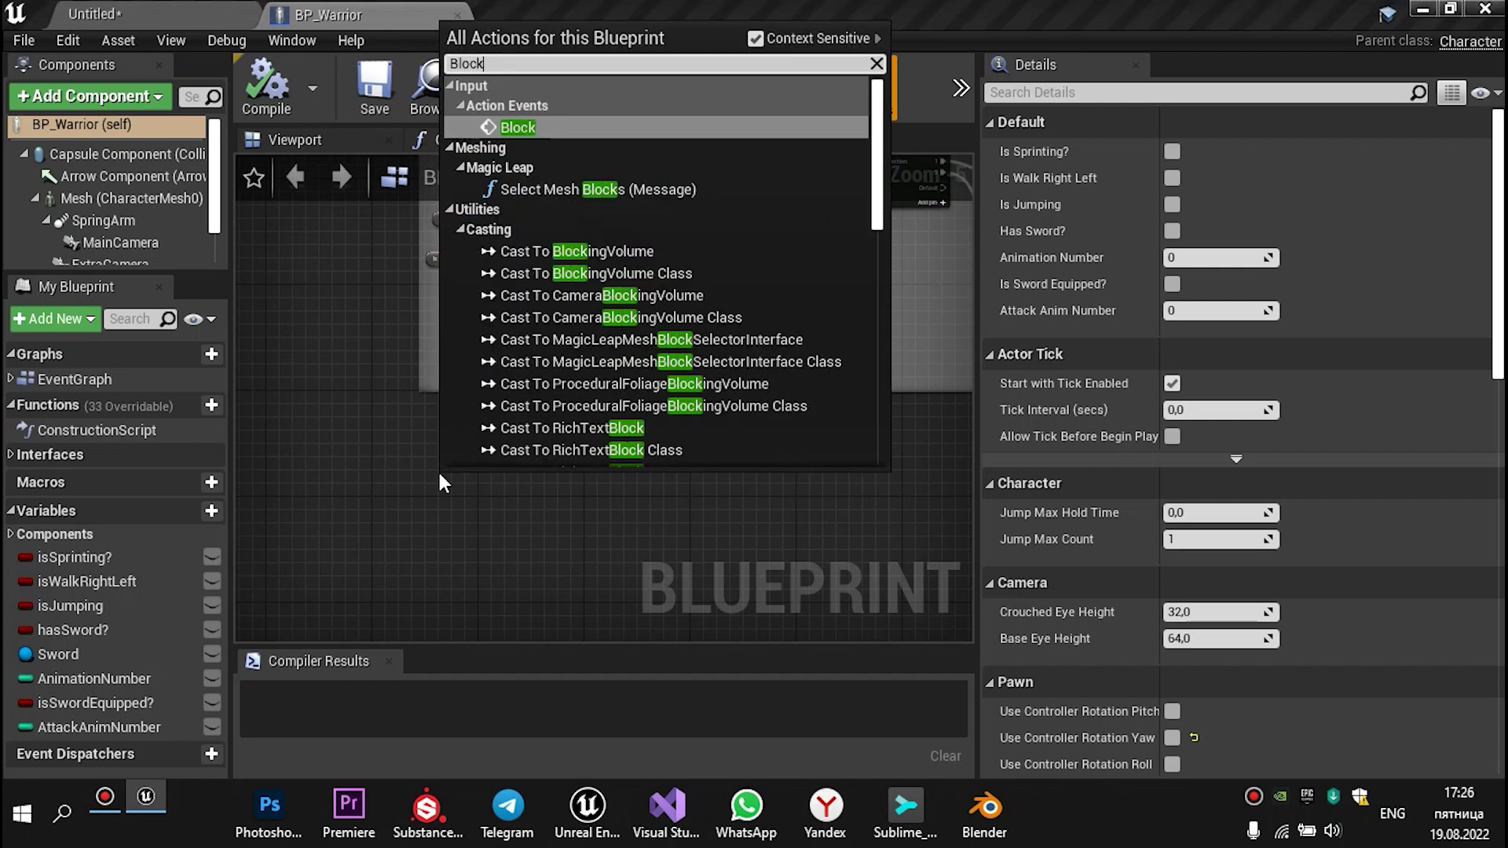
click(550, 129)
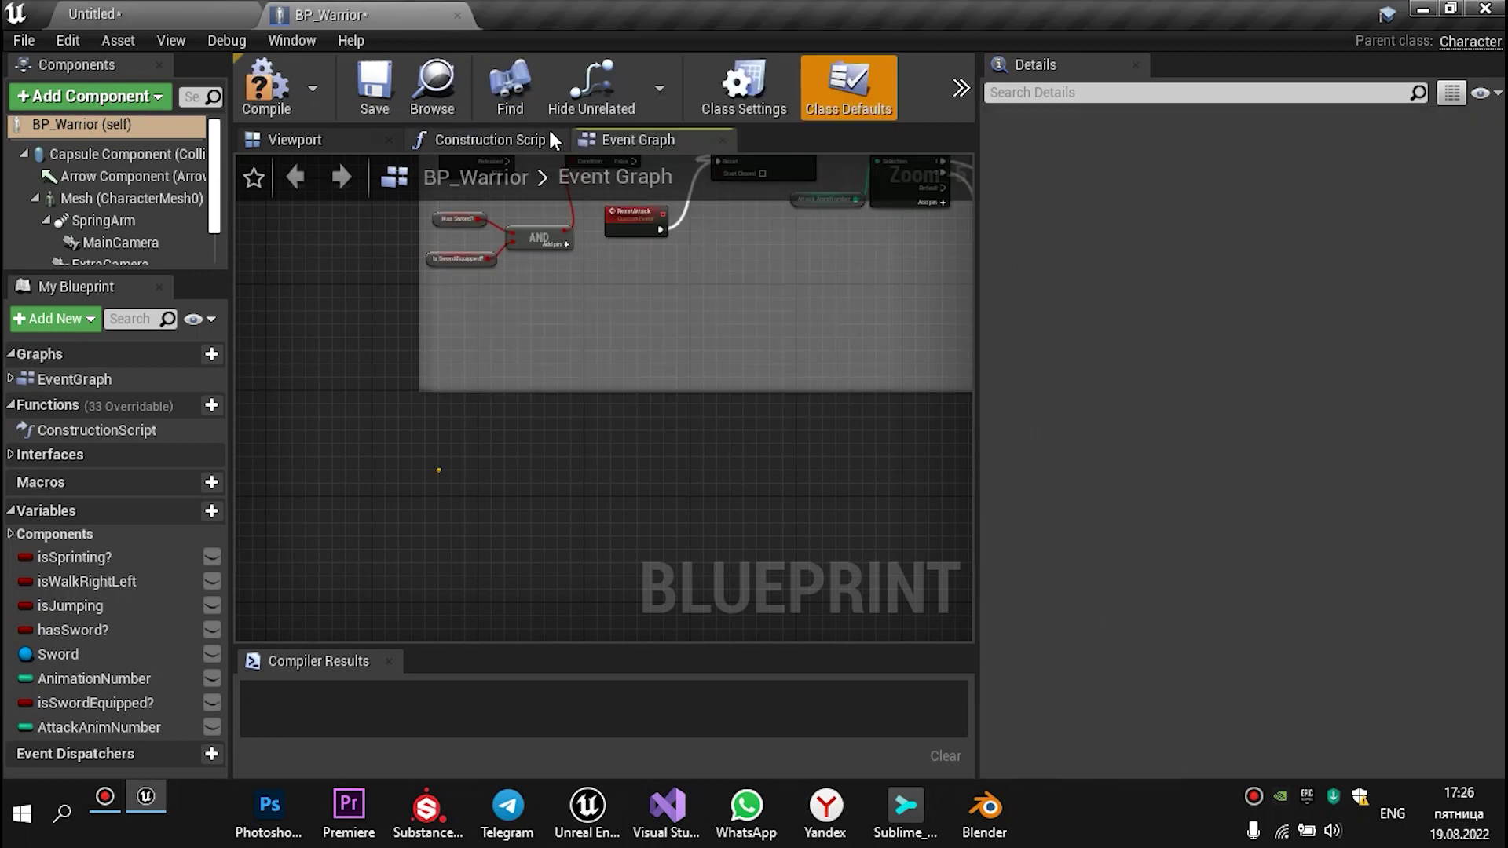
scroll(479, 523, up, 3)
scroll(490, 513, down, 5)
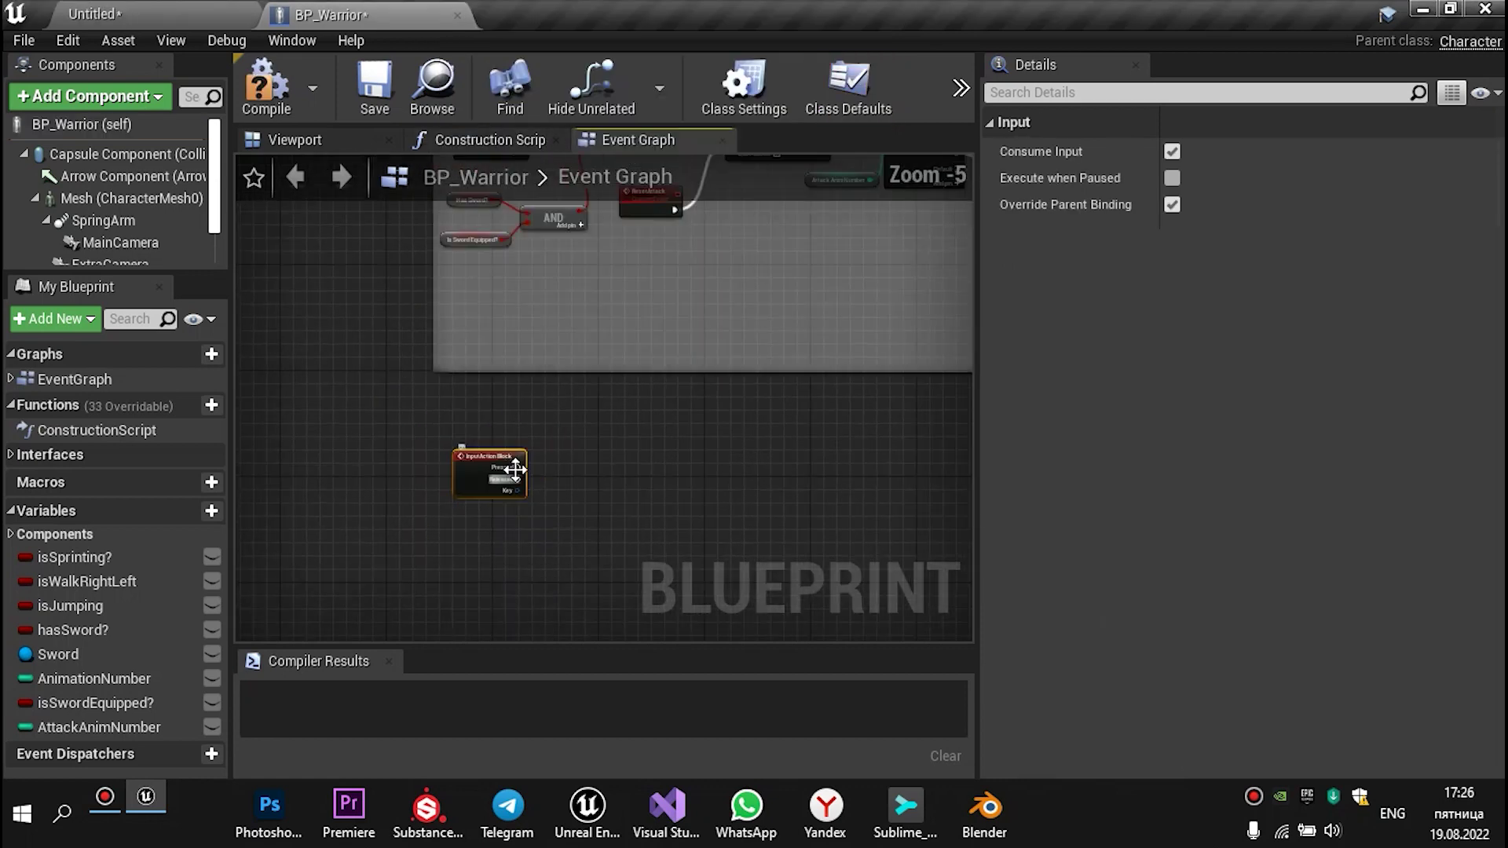
scroll(597, 337, up, 3)
scroll(596, 337, down, 1)
mouse_move(630, 279)
right_down()
mouse_move(520, 425)
mouse_move(534, 431)
right_up()
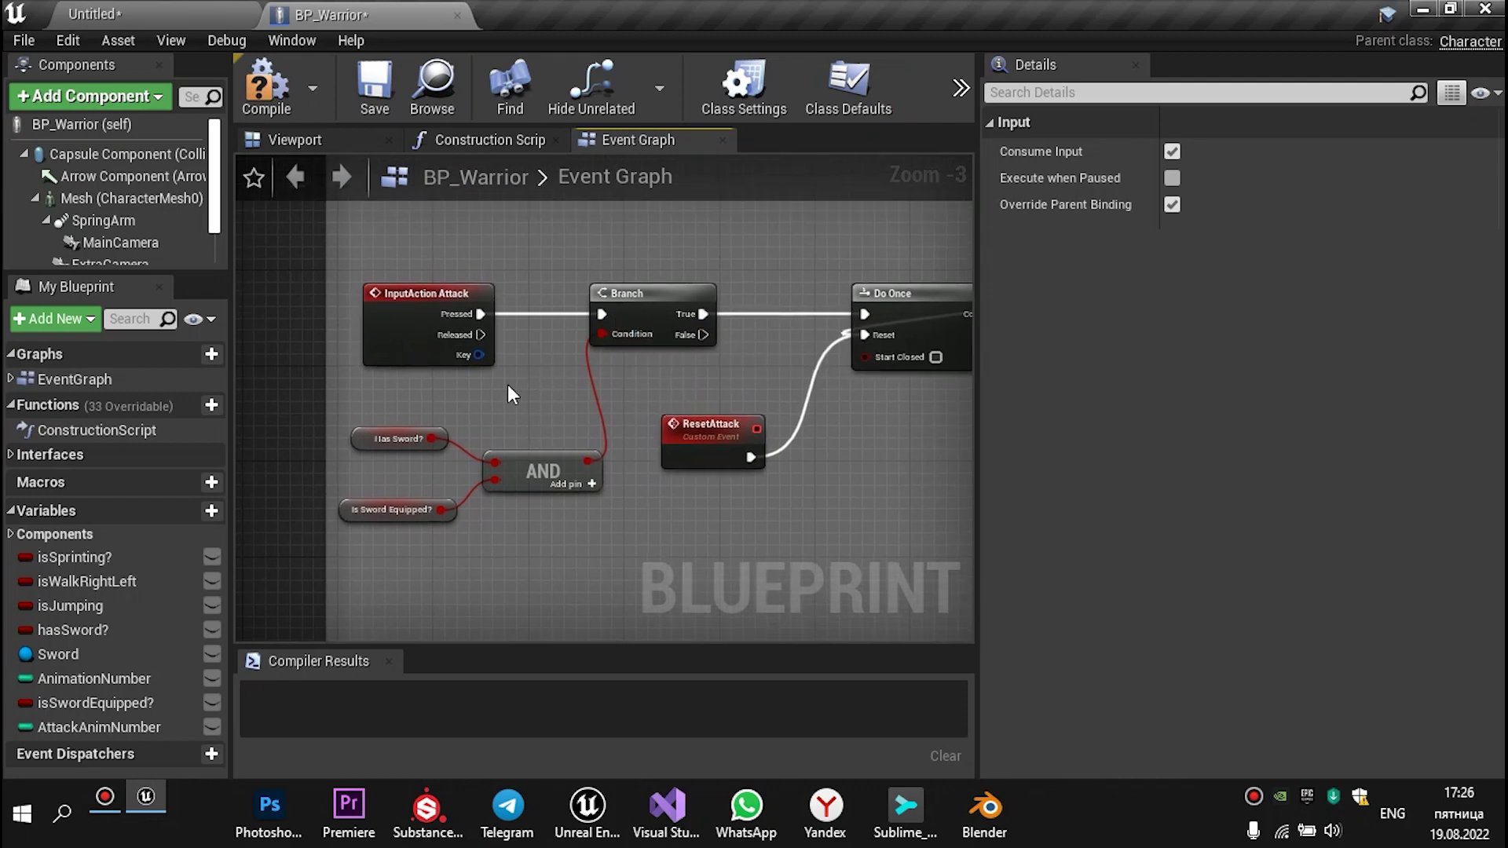
scroll(410, 423, up, 2)
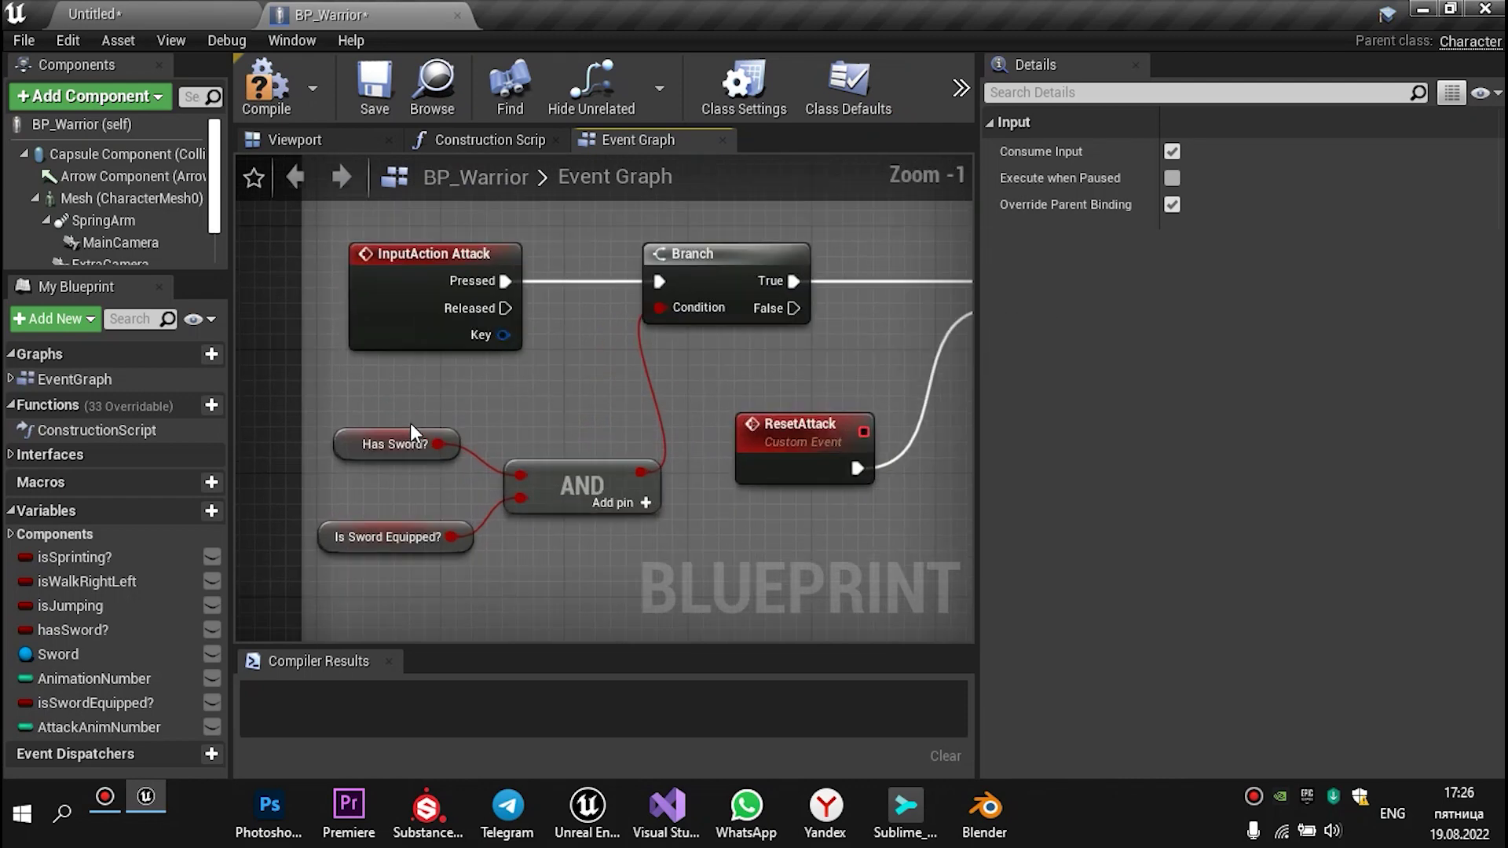
Copy the Has Sword?, Is Sword Equipped? and AND nodes and paste them below the Block event
click(348, 450)
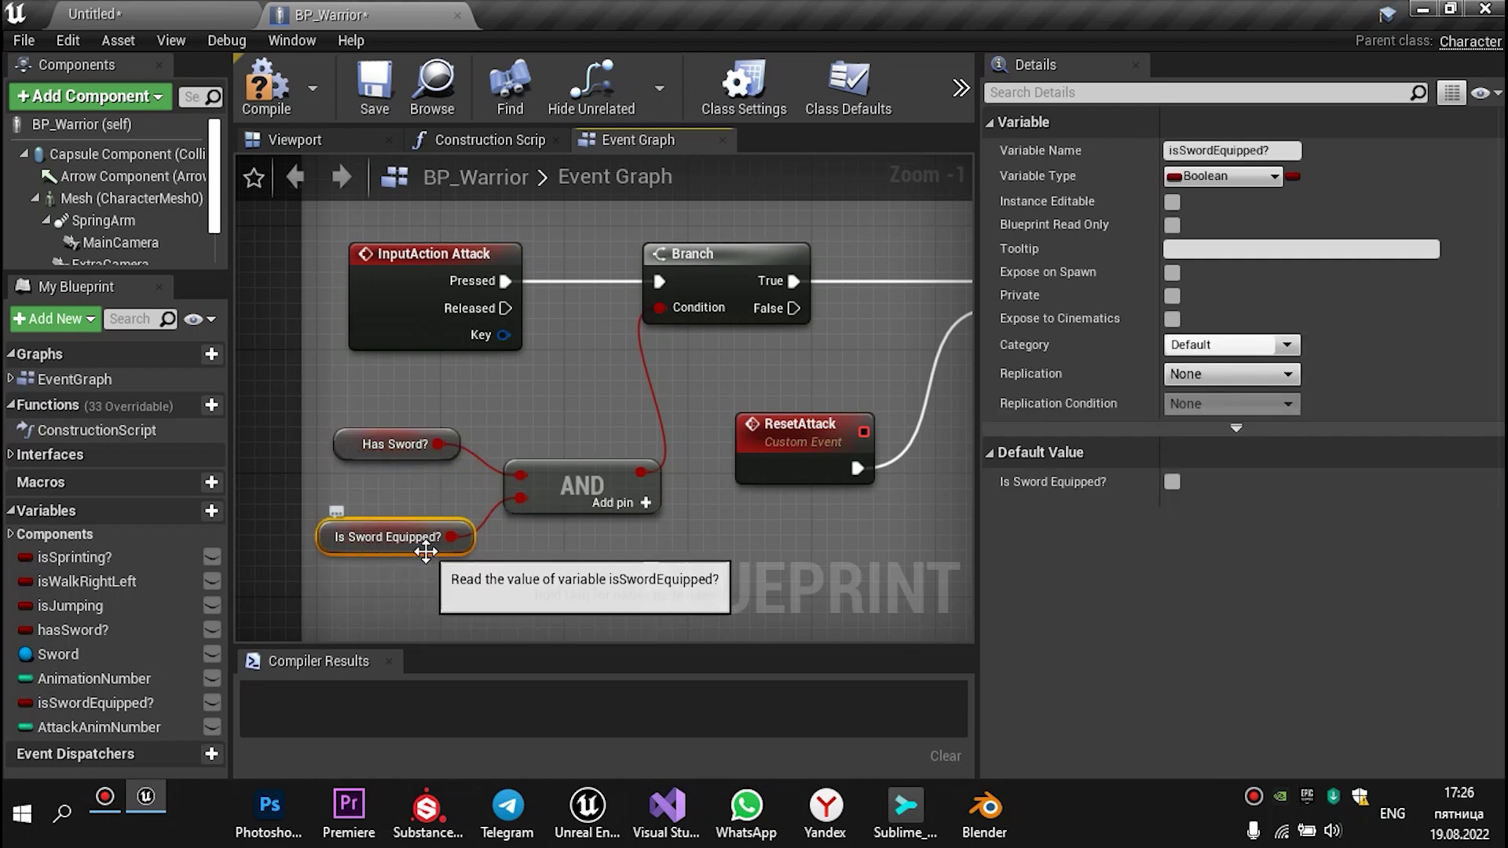
drag(326, 389, 597, 584)
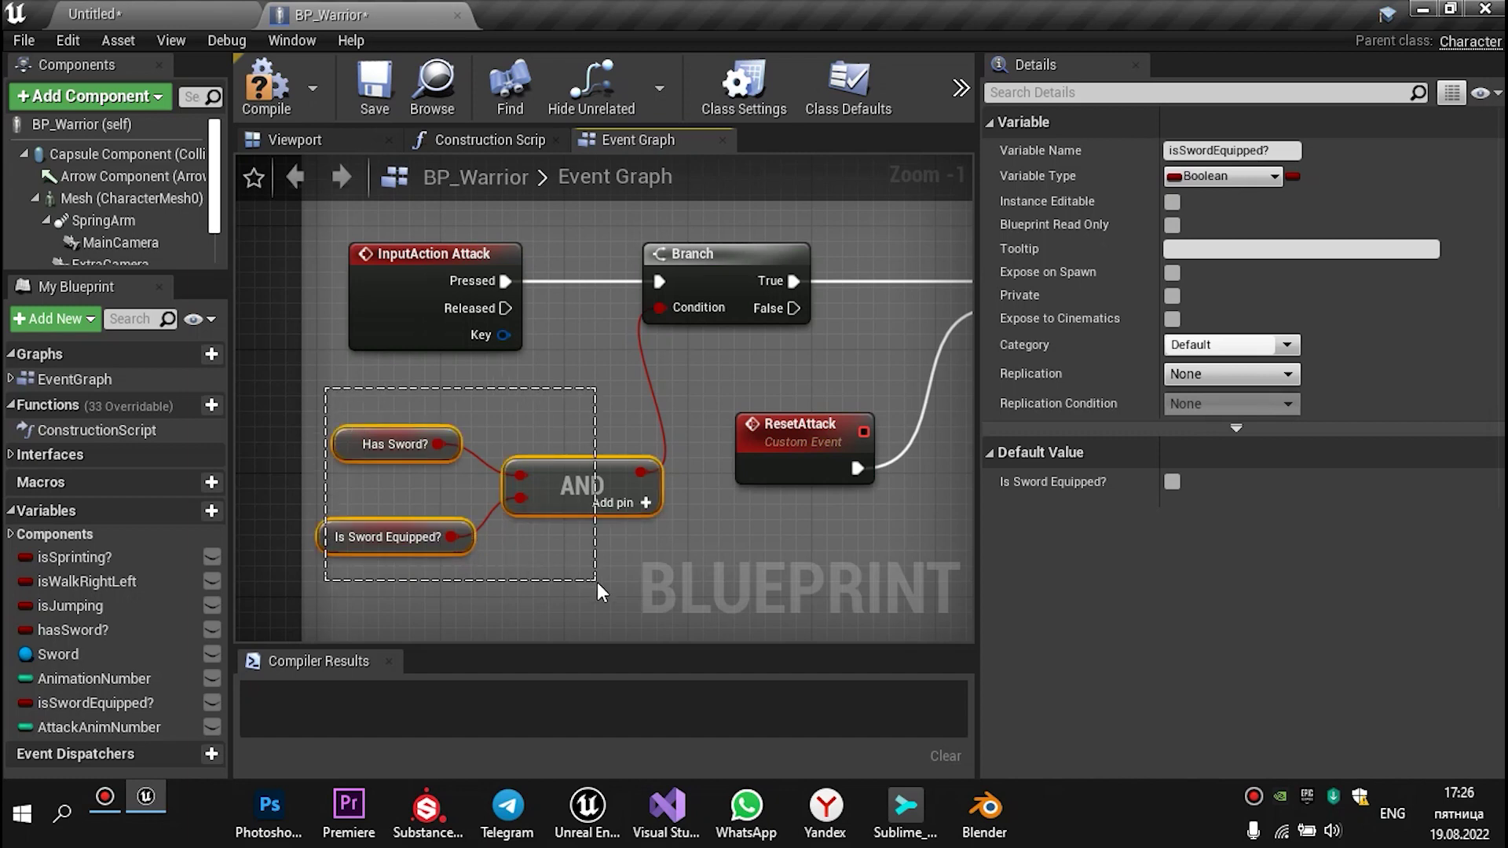
scroll(597, 589, down, 3)
mouse_move(581, 592)
right_down()
mouse_move(601, 250)
mouse_move(593, 471)
right_up()
scroll(592, 493, up, 1)
scroll(612, 471, up, 1)
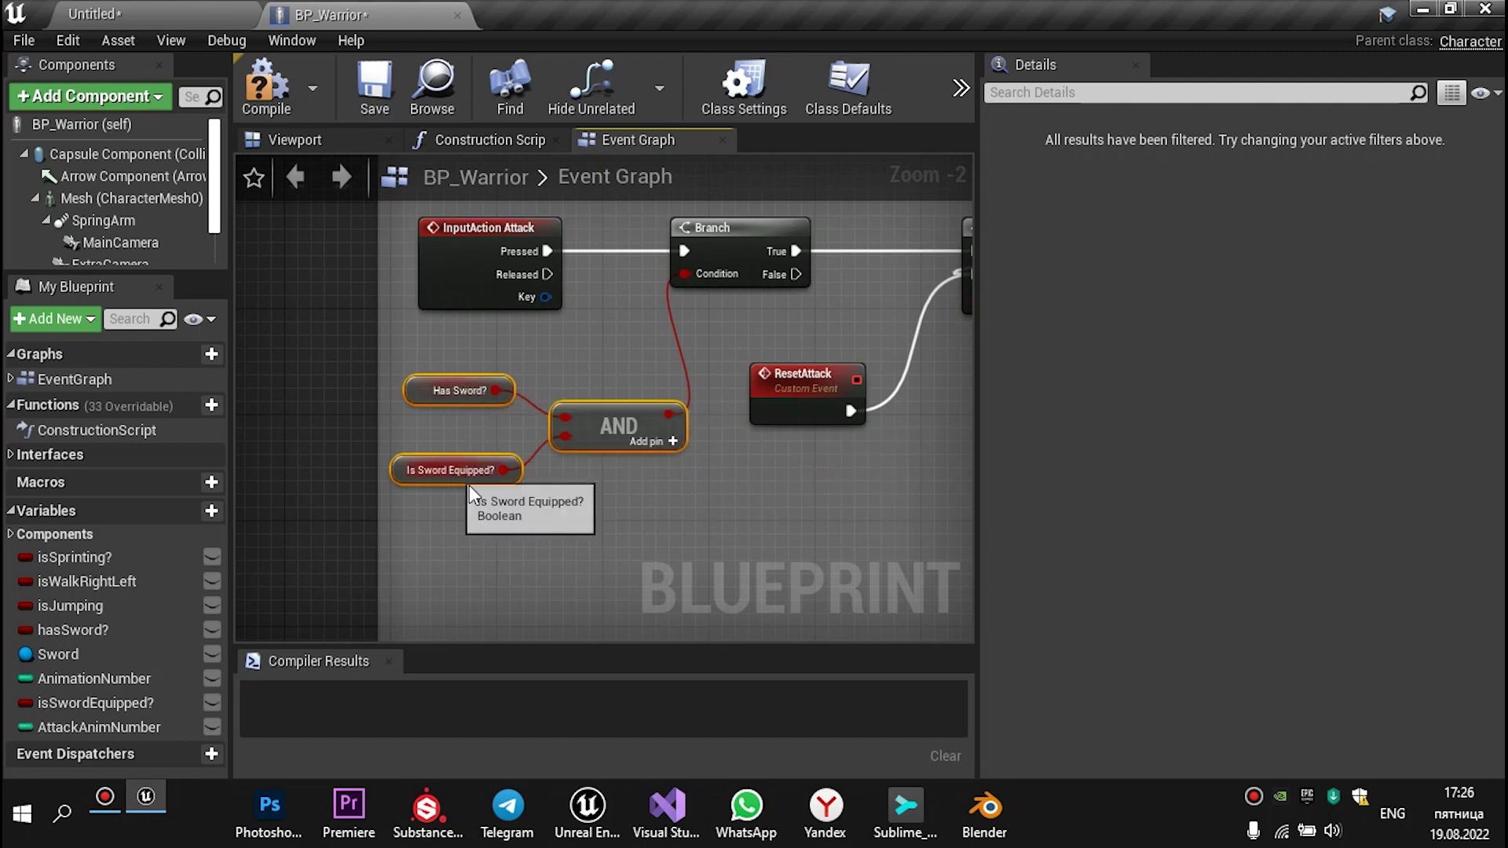
scroll(453, 475, down, 1)
right_drag(514, 571, 515, 244)
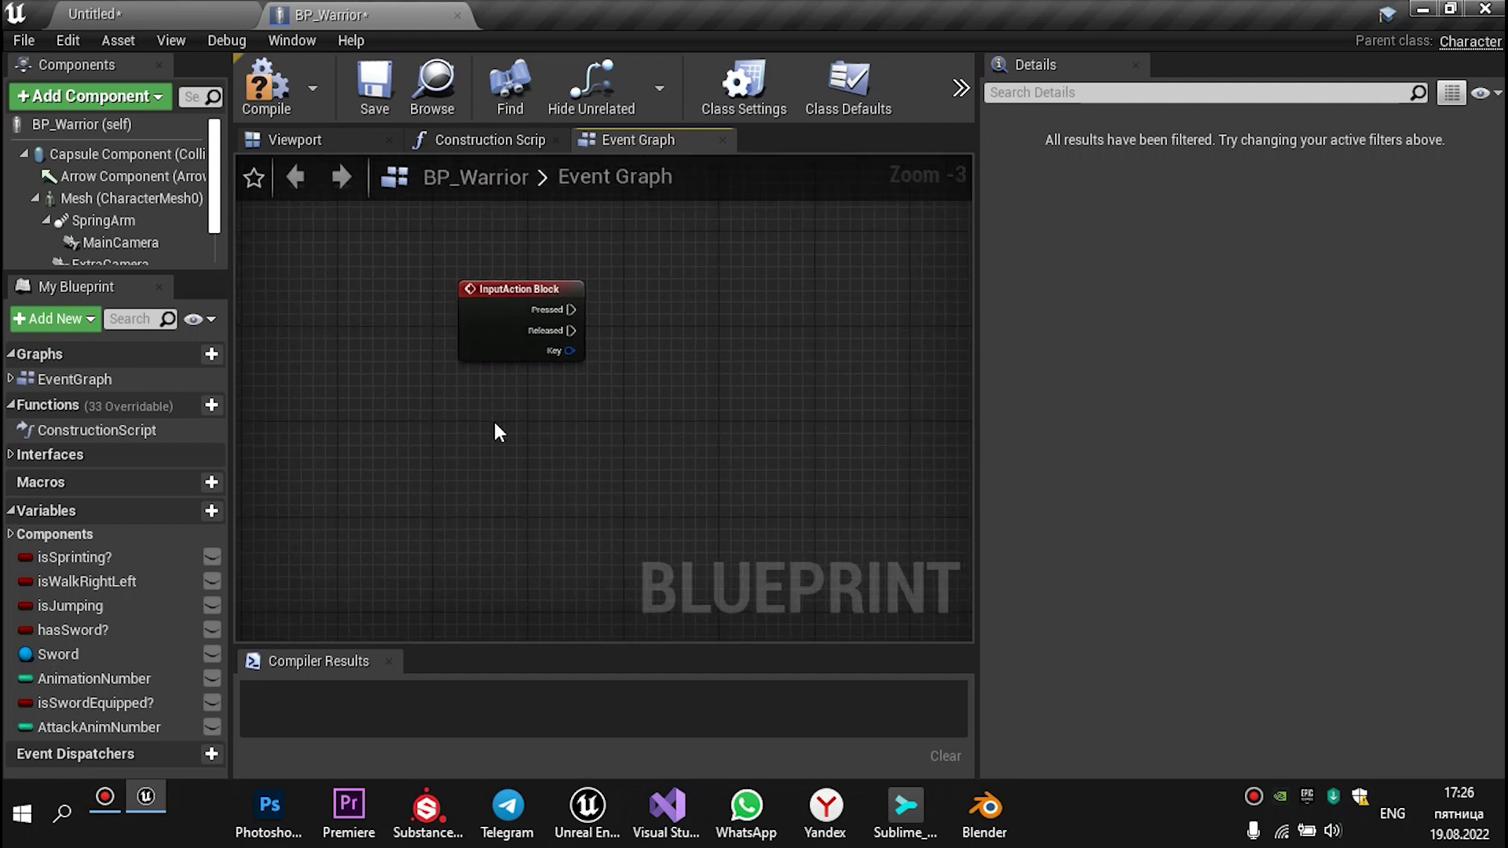
key(ctrl+v)
click(628, 330)
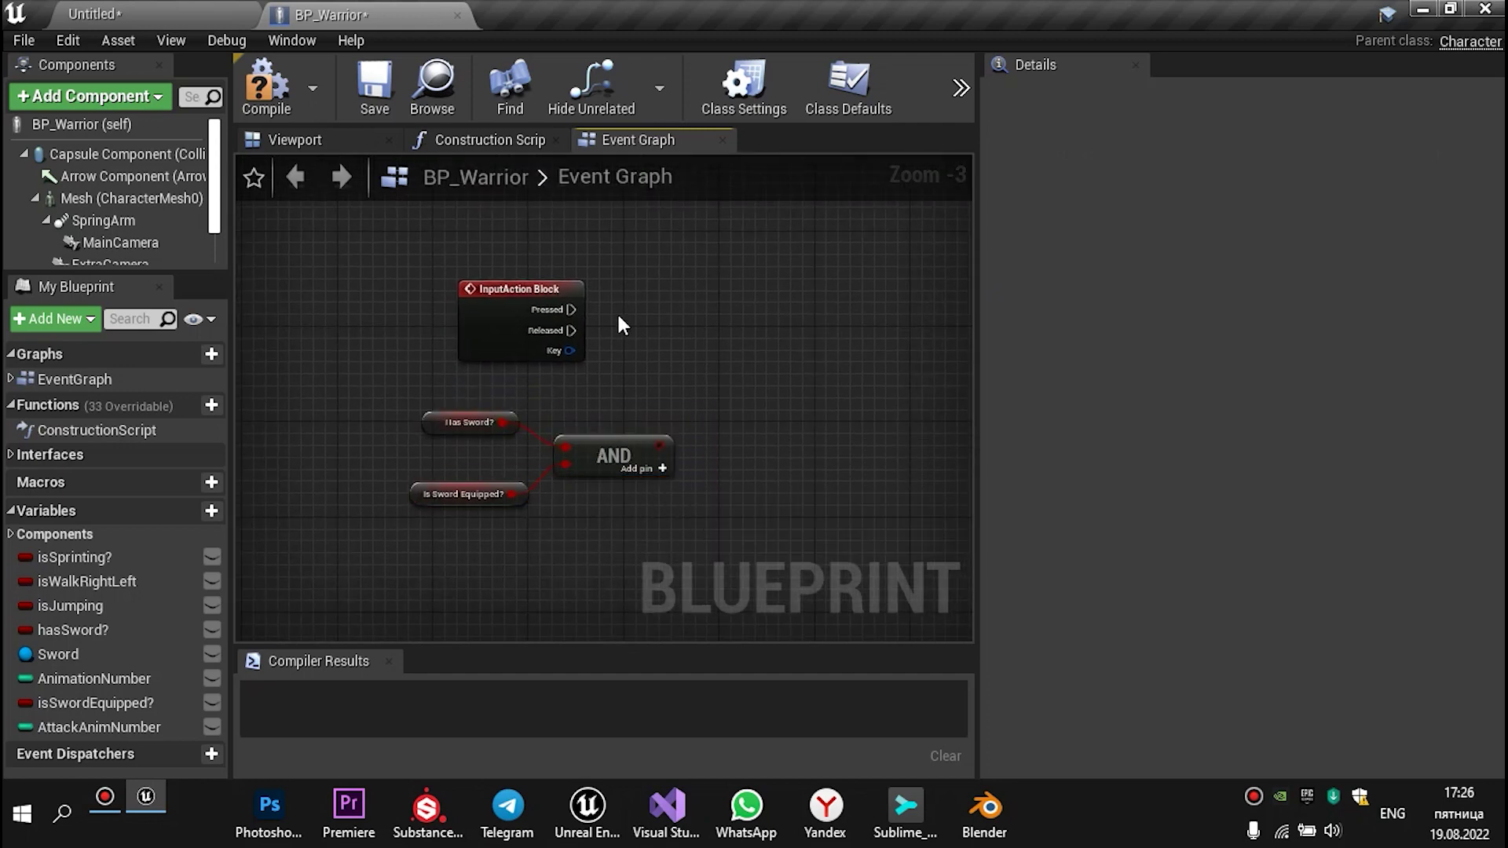
Add a Branch node wired from the Block event's Pressed pin
drag(571, 309, 747, 313)
text(branch)
key(Return)
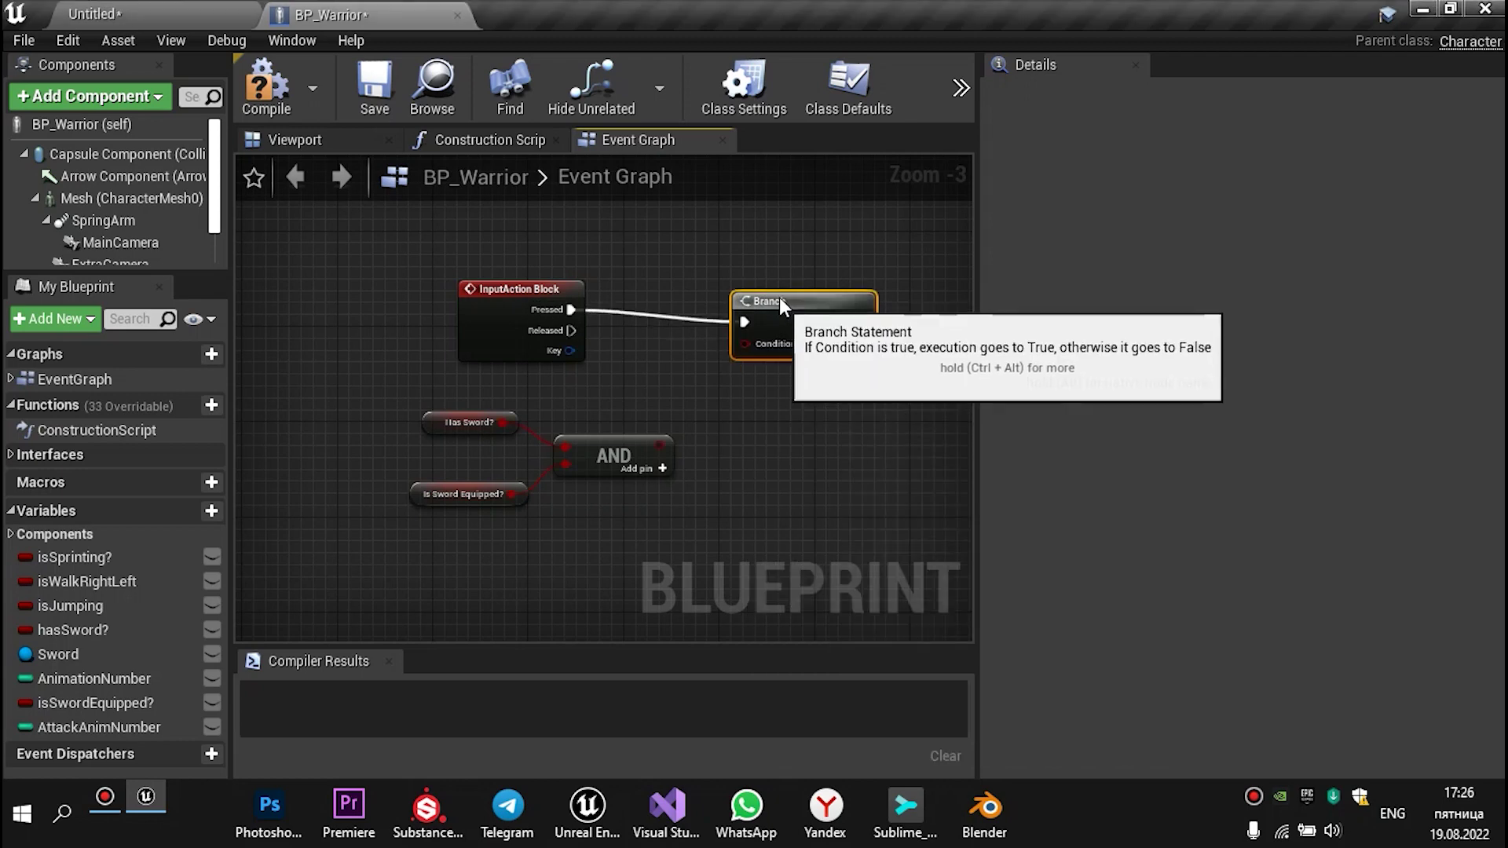
Wire the AND result into the Branch Condition and add Play Anim Montage from True
drag(655, 446, 760, 333)
right_drag(761, 333, 496, 421)
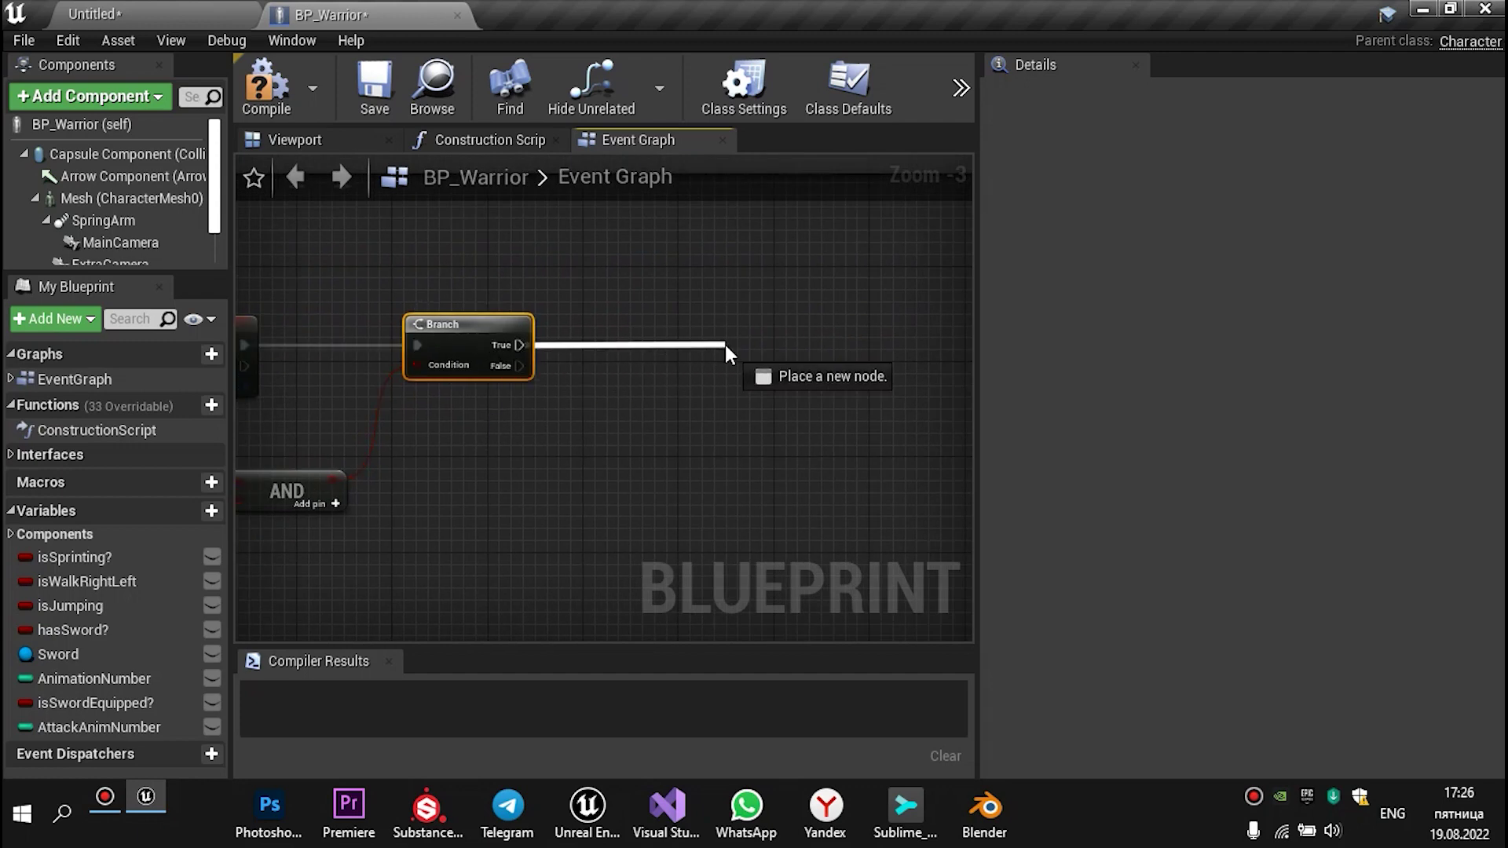
drag(725, 346, 728, 344)
text(Play An)
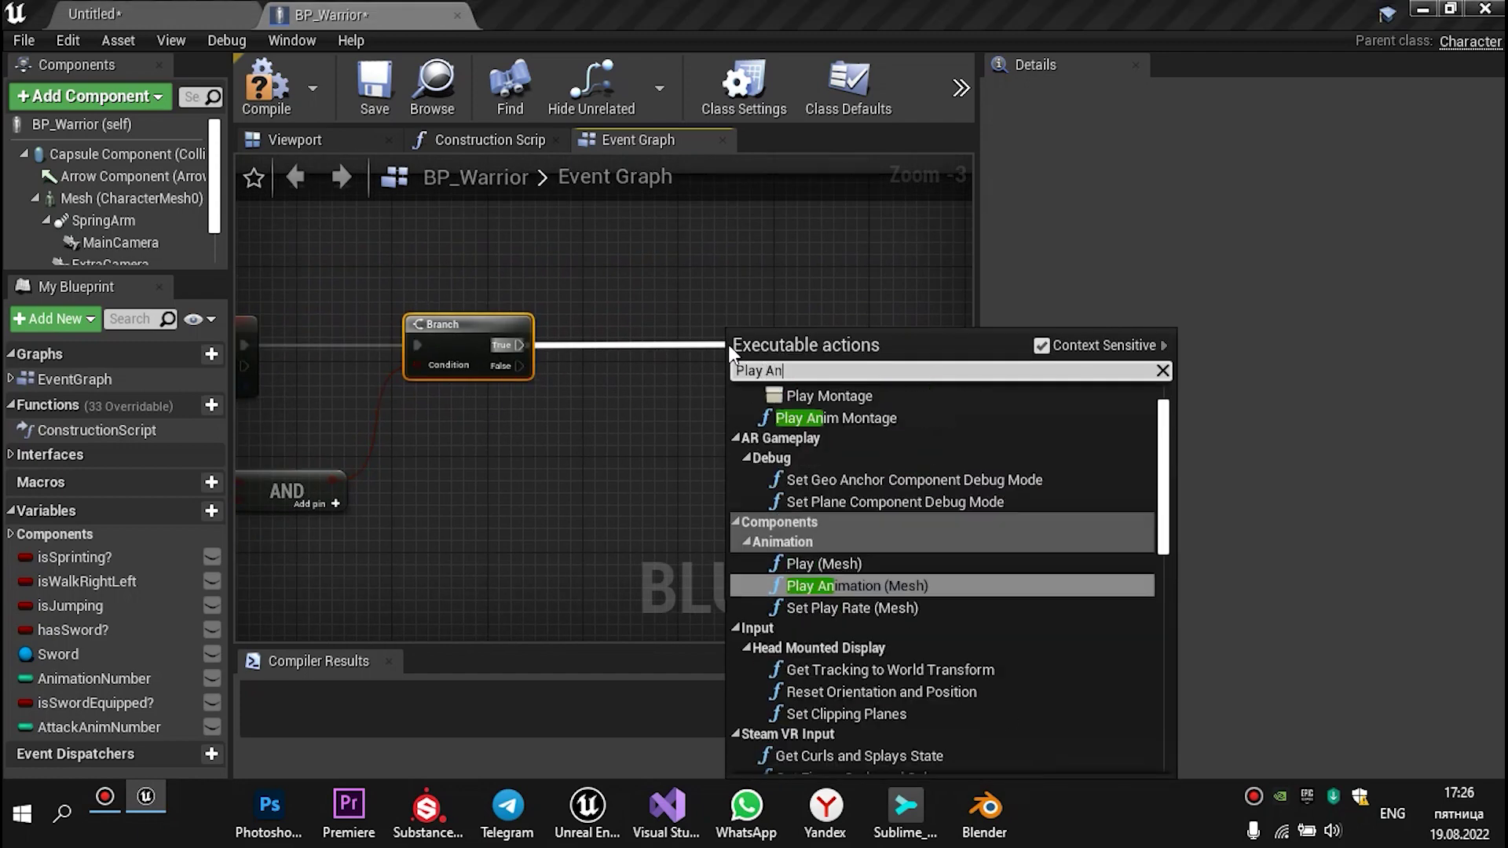
text(im)
key(Up)
key(Up)
key(Up)
key(Up)
key(Return)
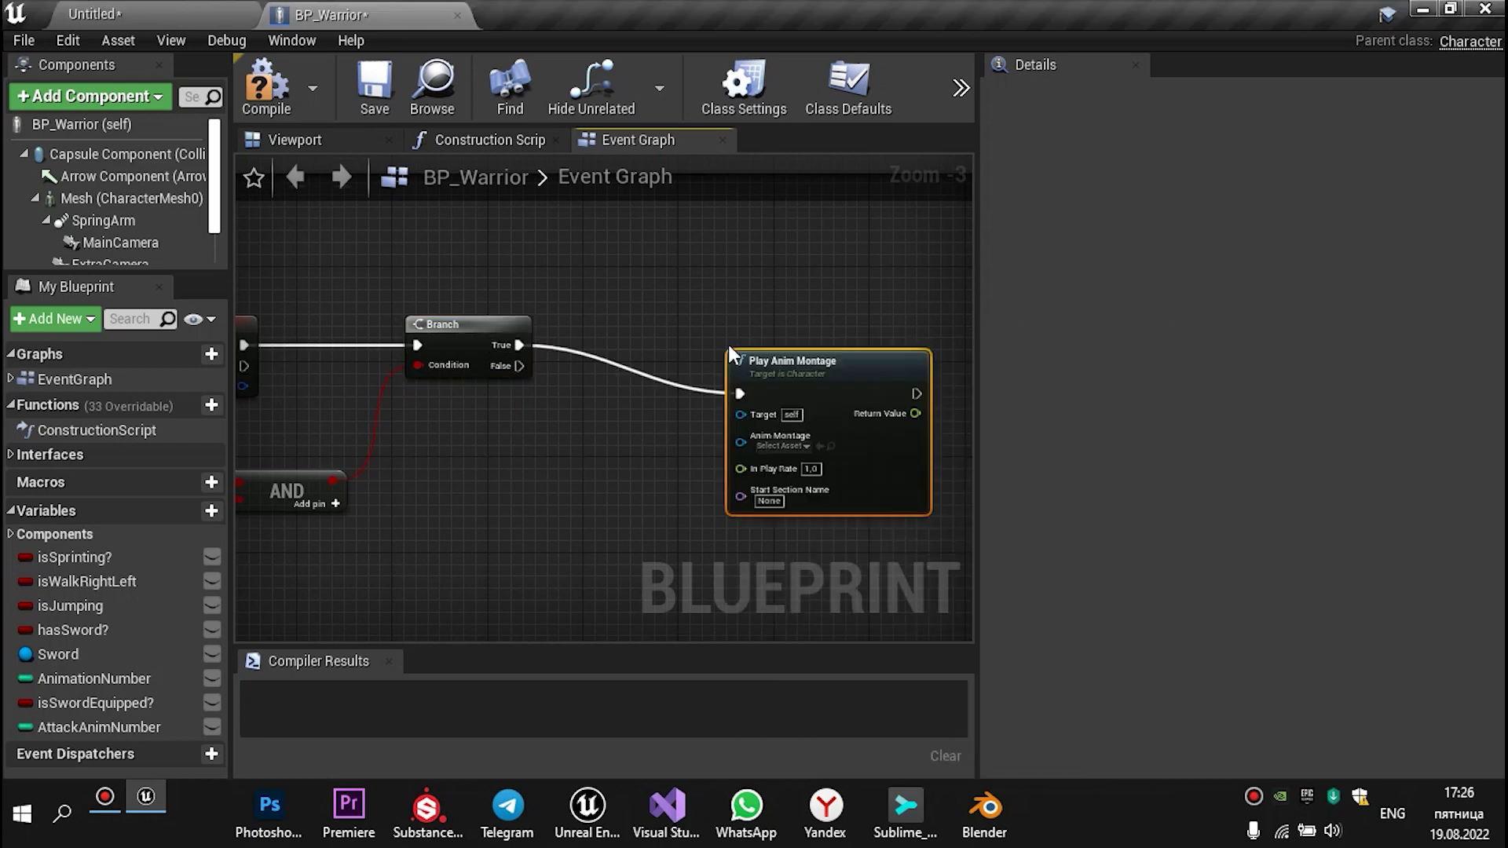
key(q)
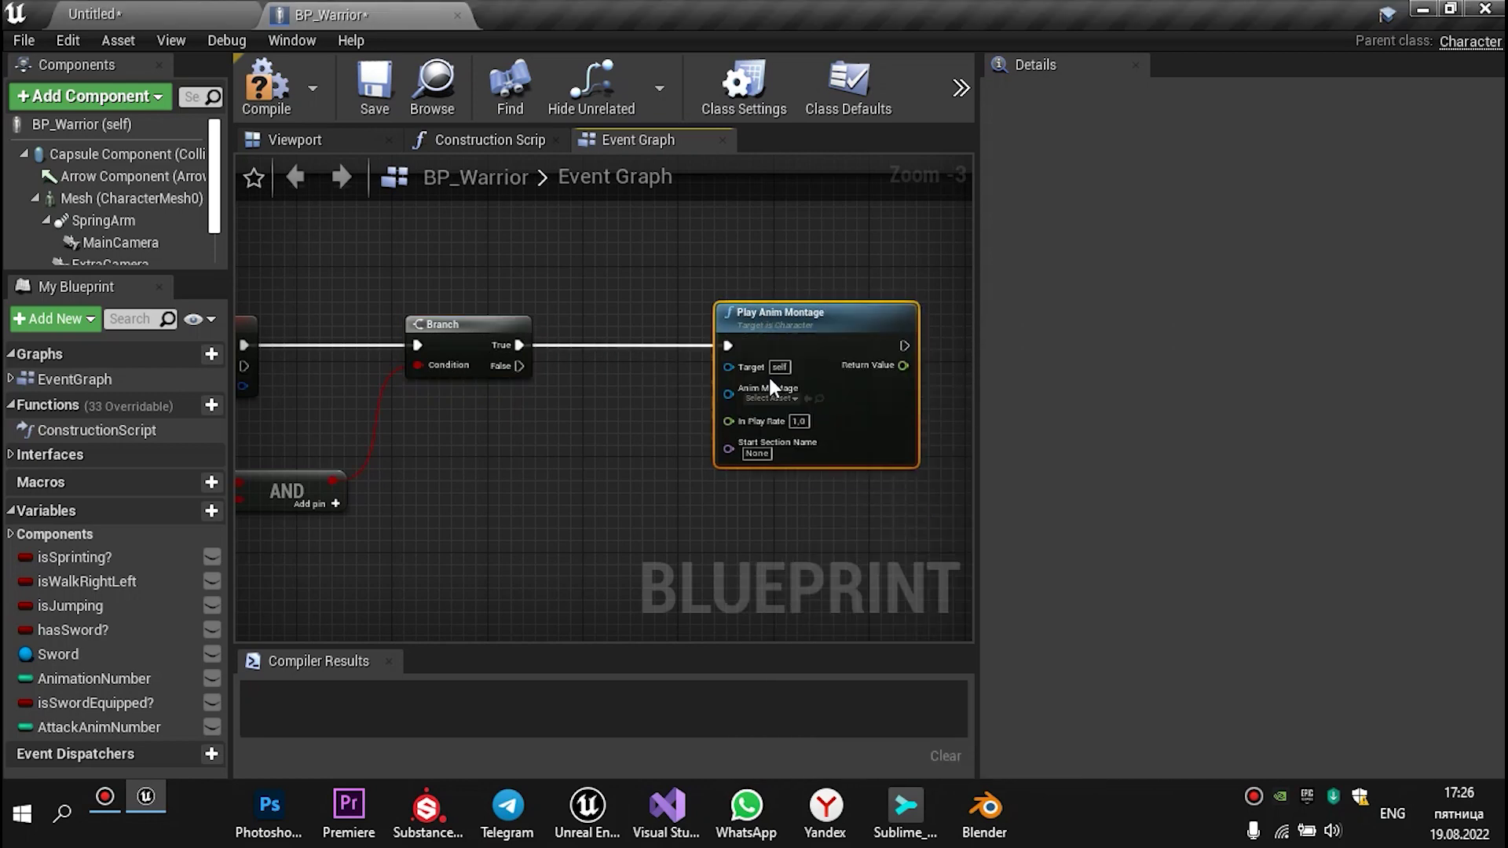
Set the Play Anim Montage asset to Block_Montage, then compile and save BP_Warrior
scroll(769, 379, up, 2)
click(812, 398)
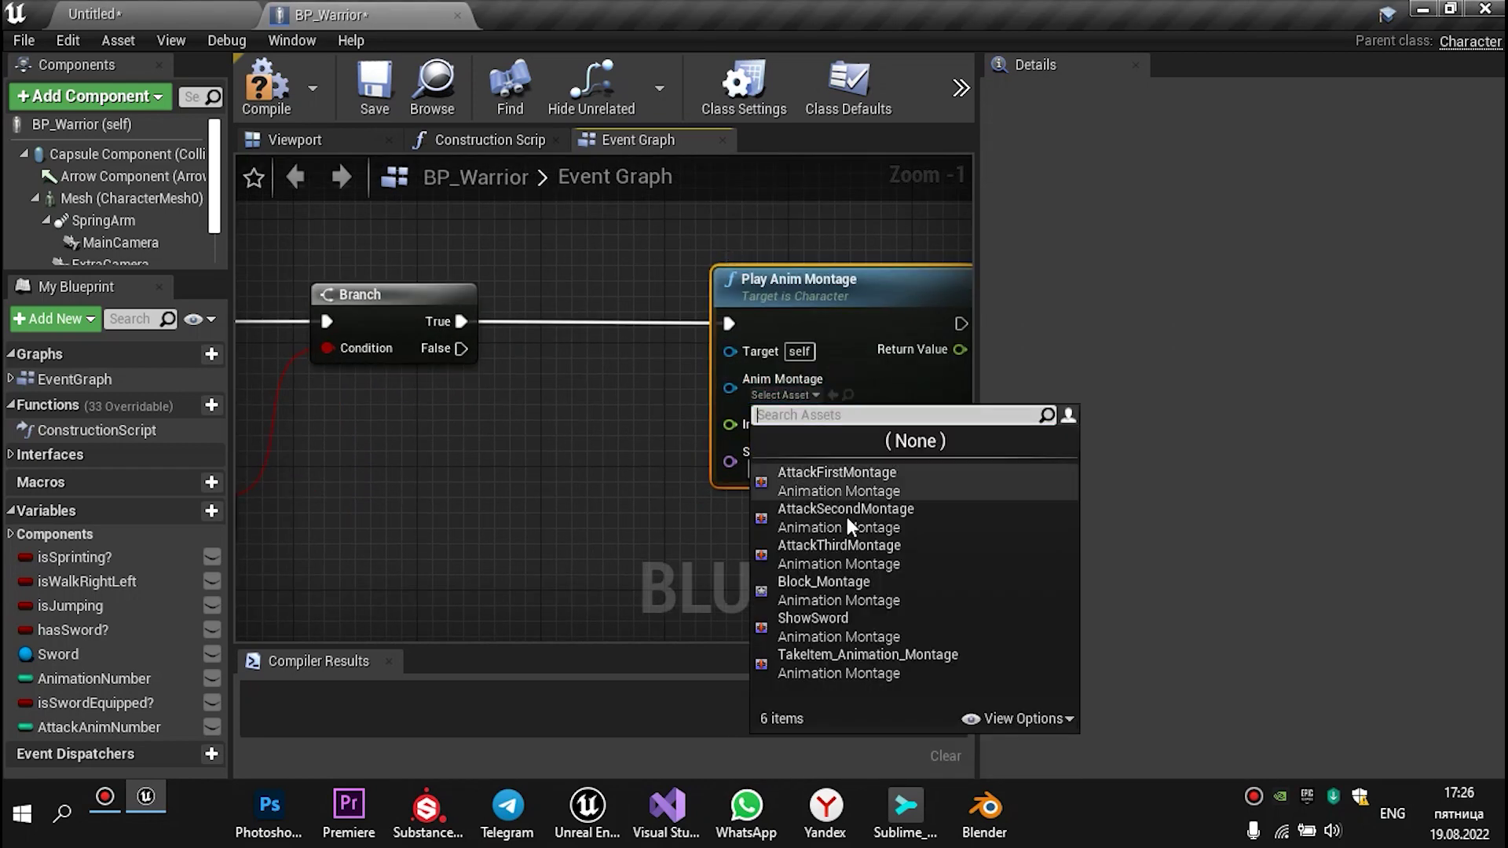
click(856, 587)
scroll(738, 535, down, 2)
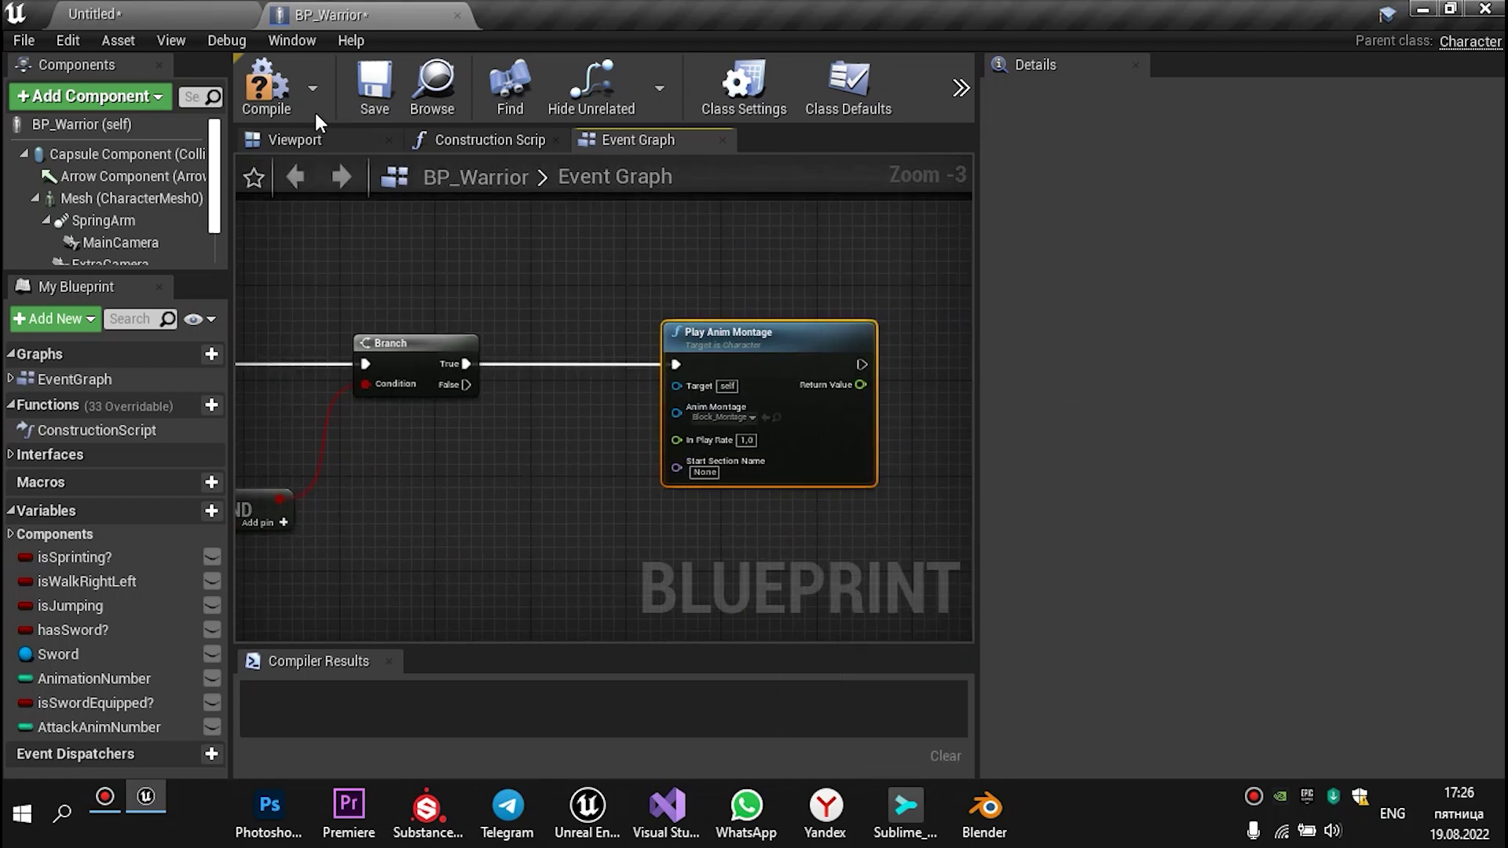
click(272, 105)
click(380, 97)
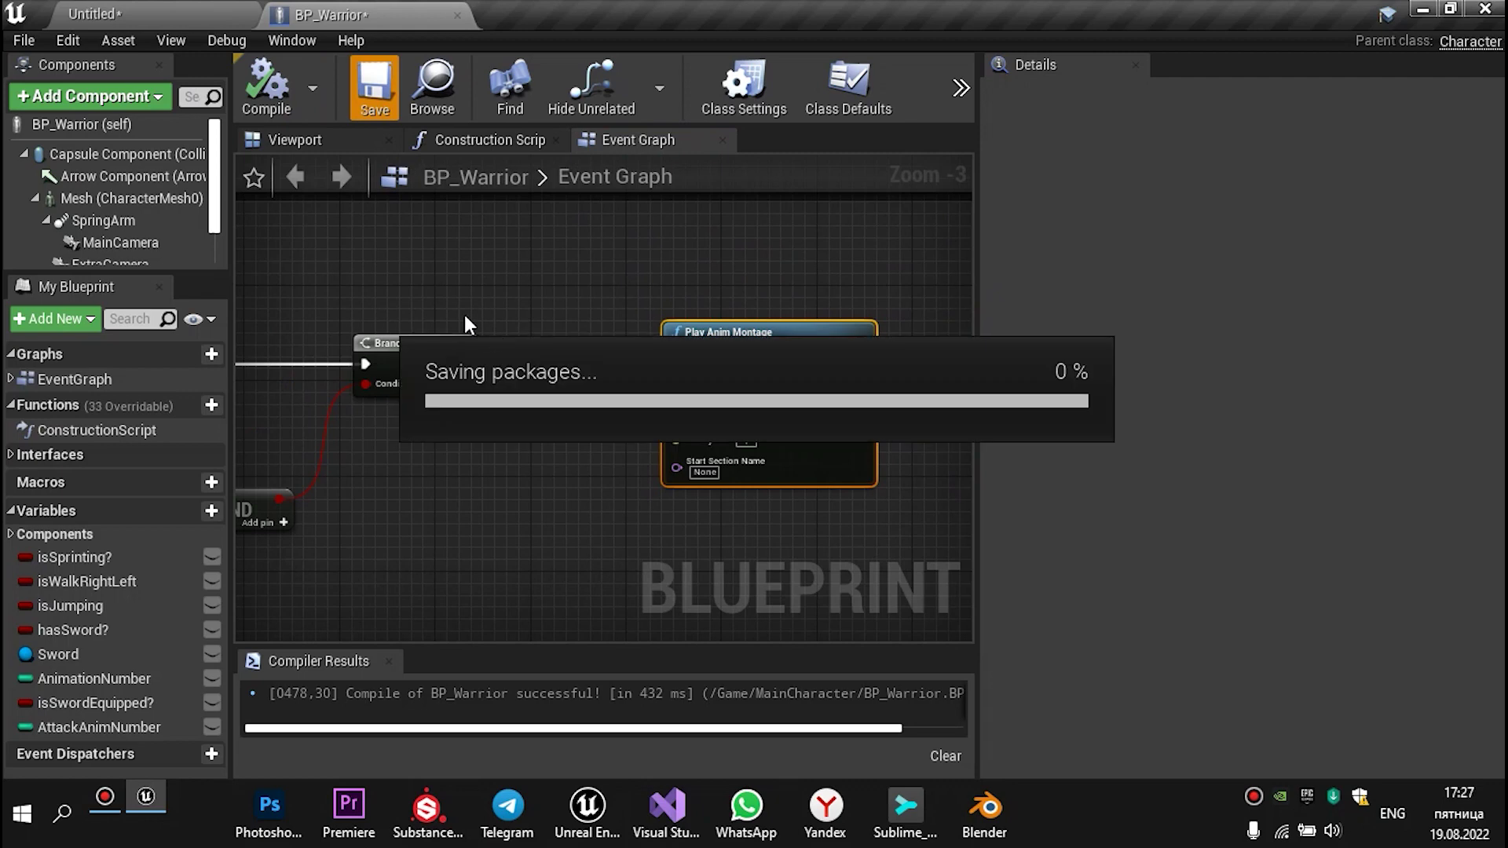
Select the Play Anim Montage node and switch back to the Untitled level
scroll(667, 322, up, 2)
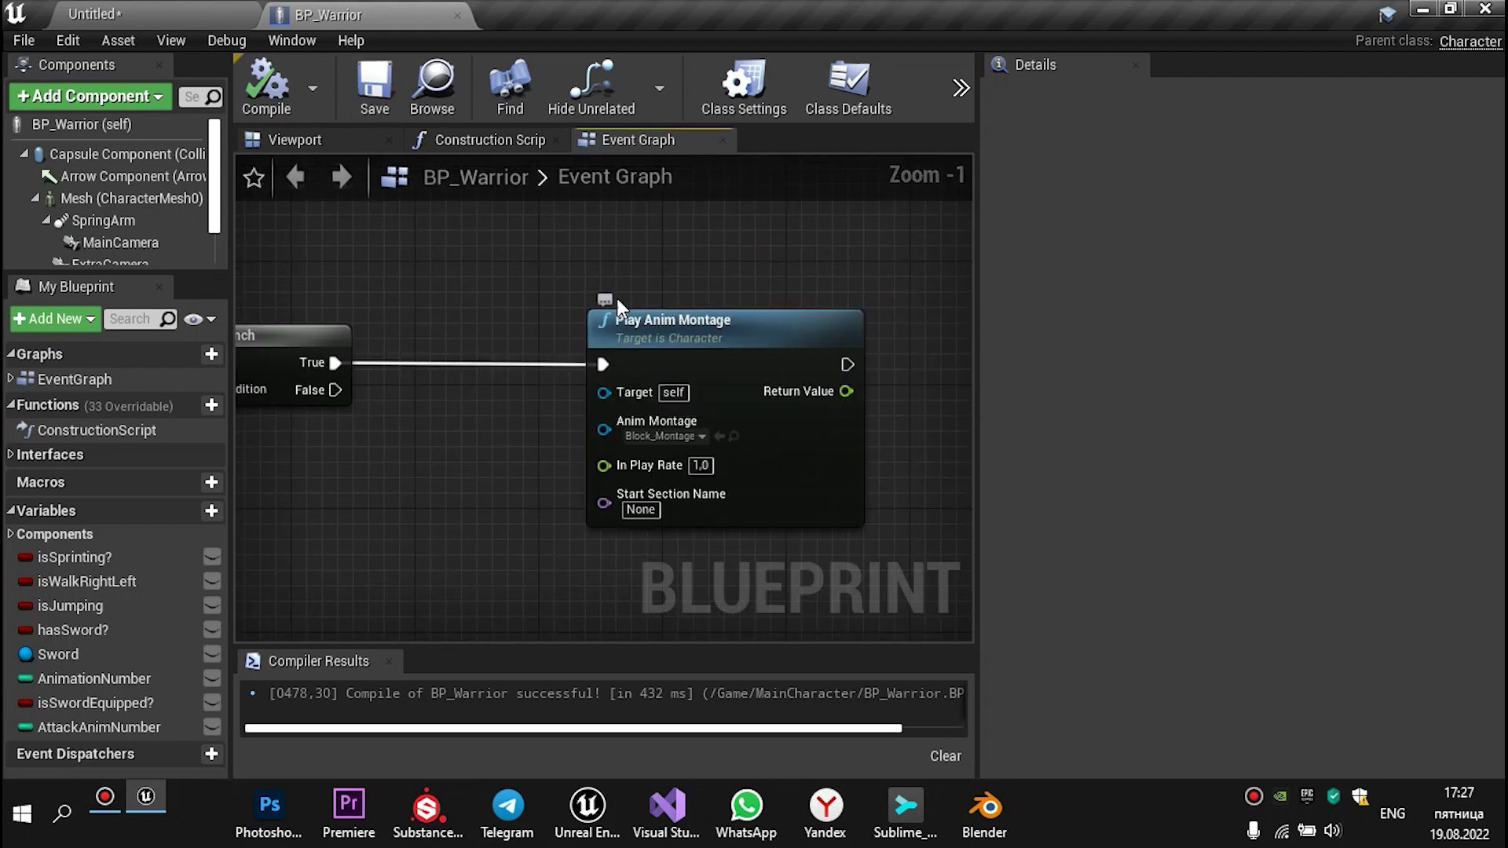
scroll(504, 258, down, 1)
right_drag(504, 258, 564, 264)
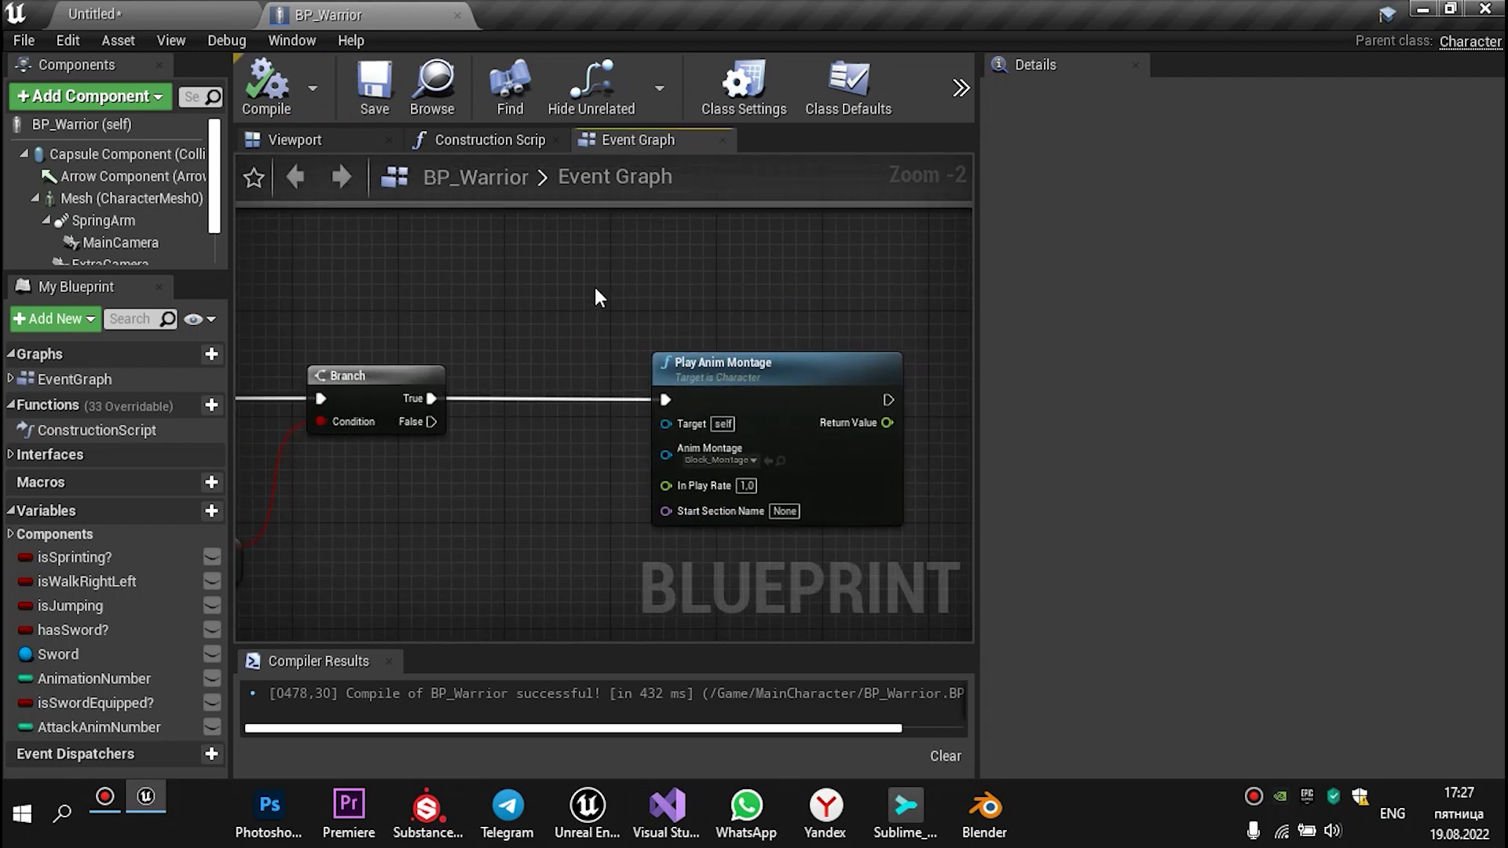
drag(573, 197, 696, 297)
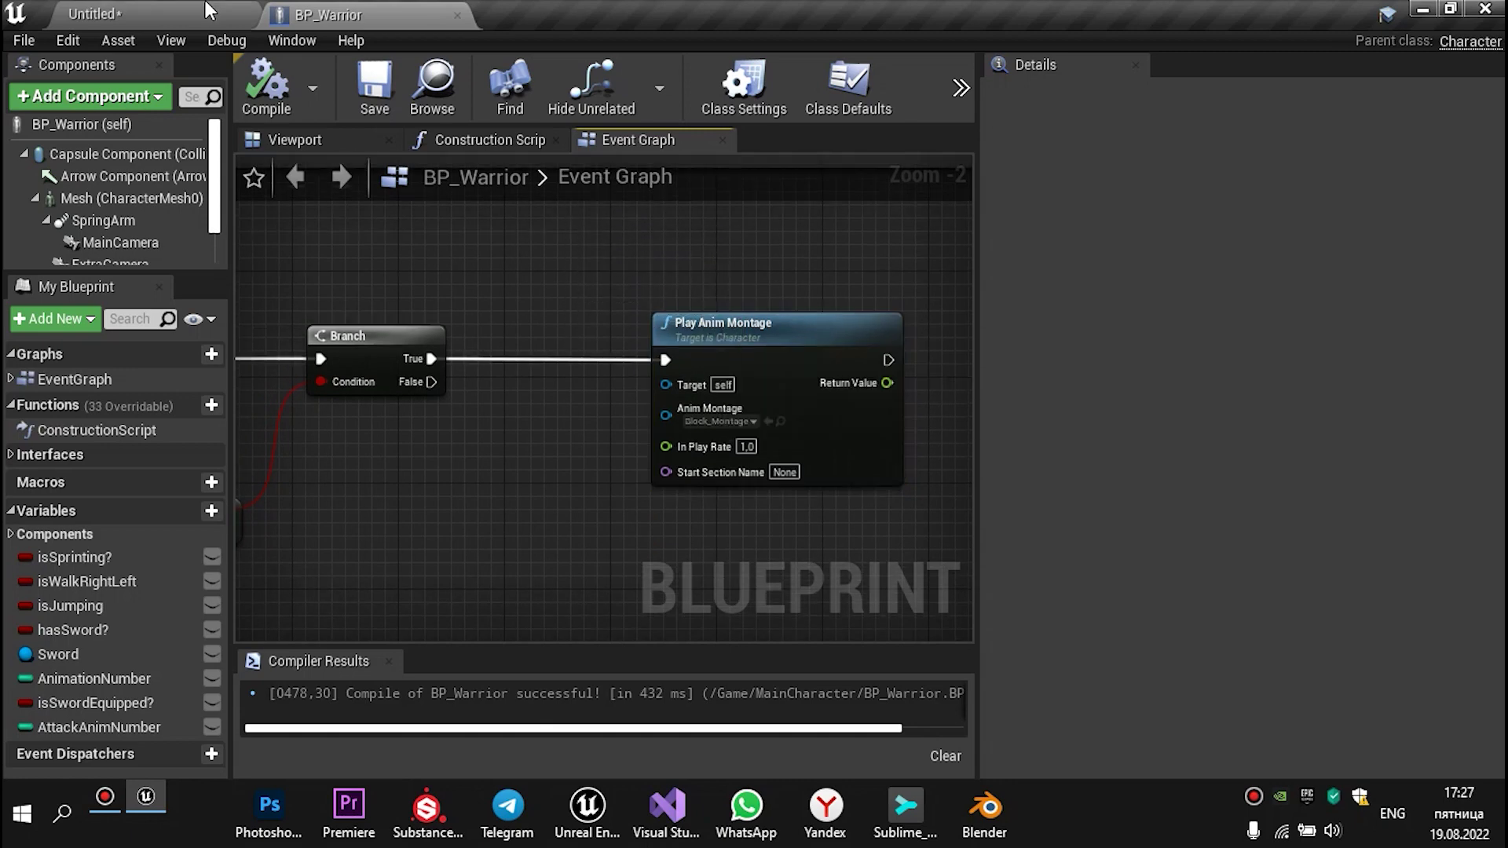
click(210, 8)
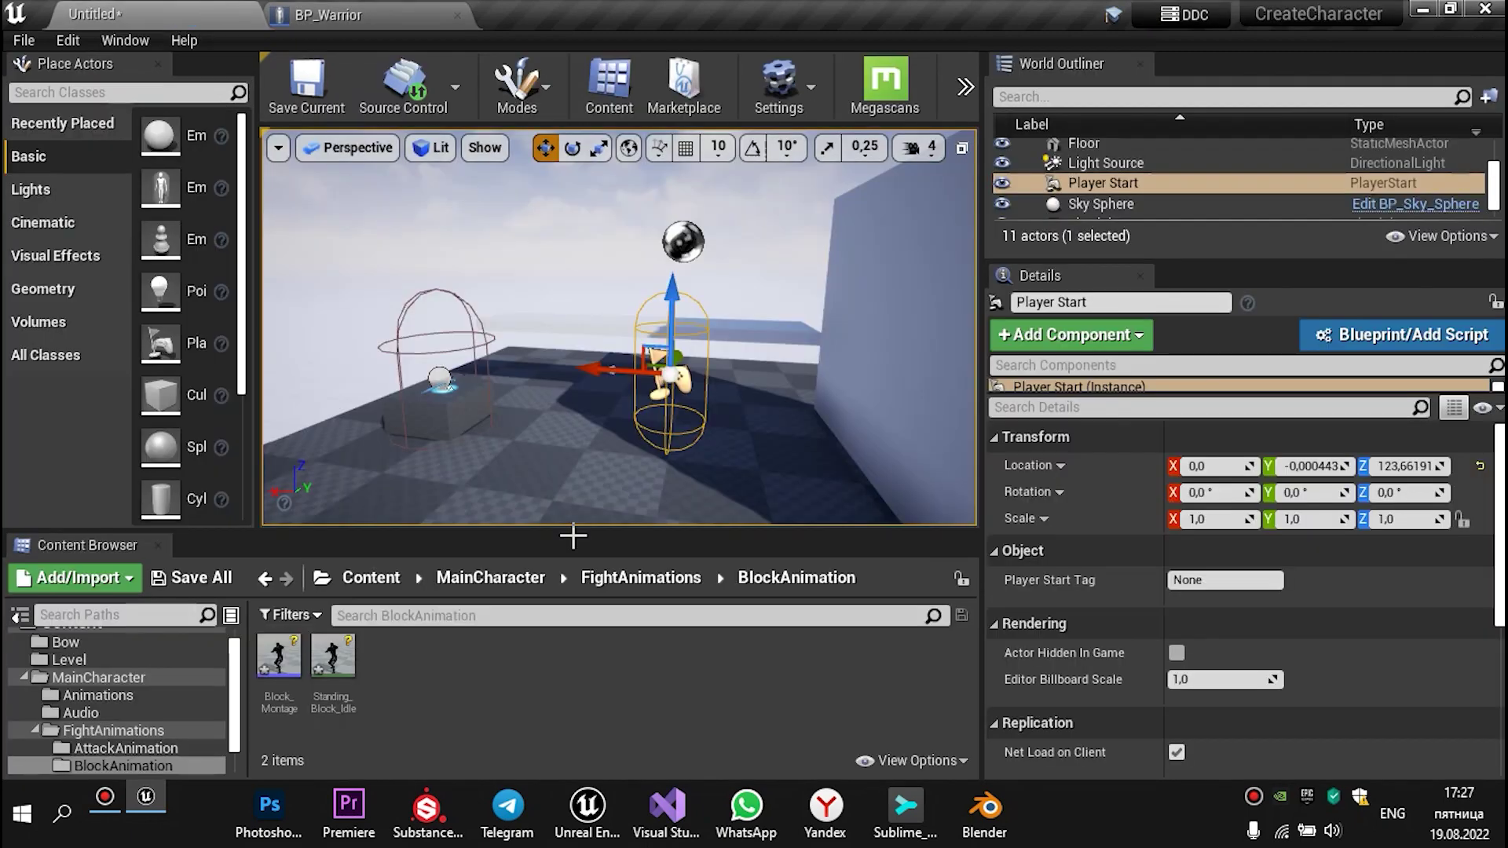
Open the BPA_Animation blueprint from MainCharacter > Animations
click(93, 678)
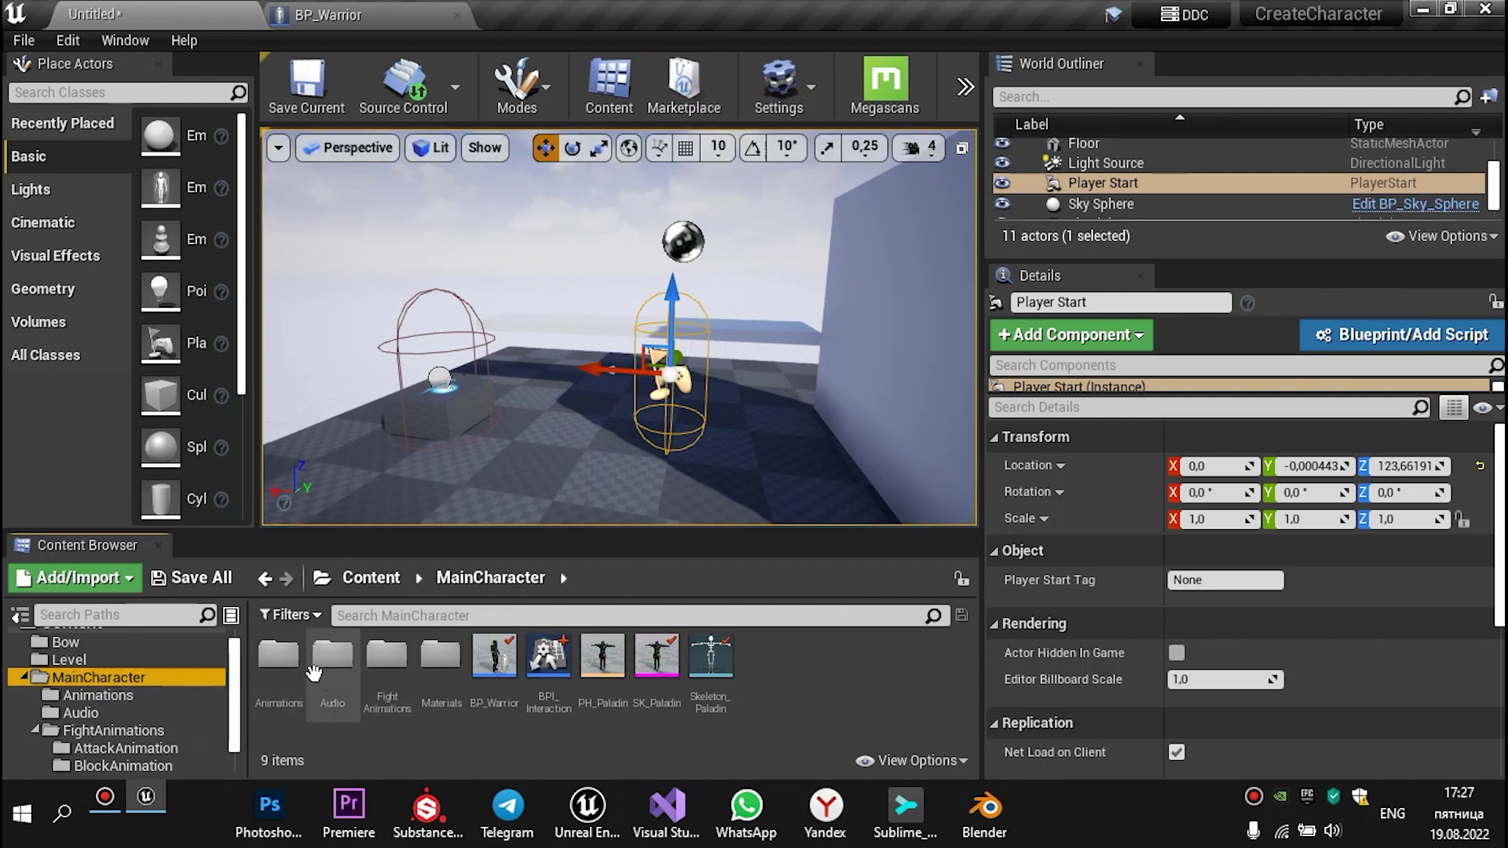
double_click(279, 660)
click(283, 691)
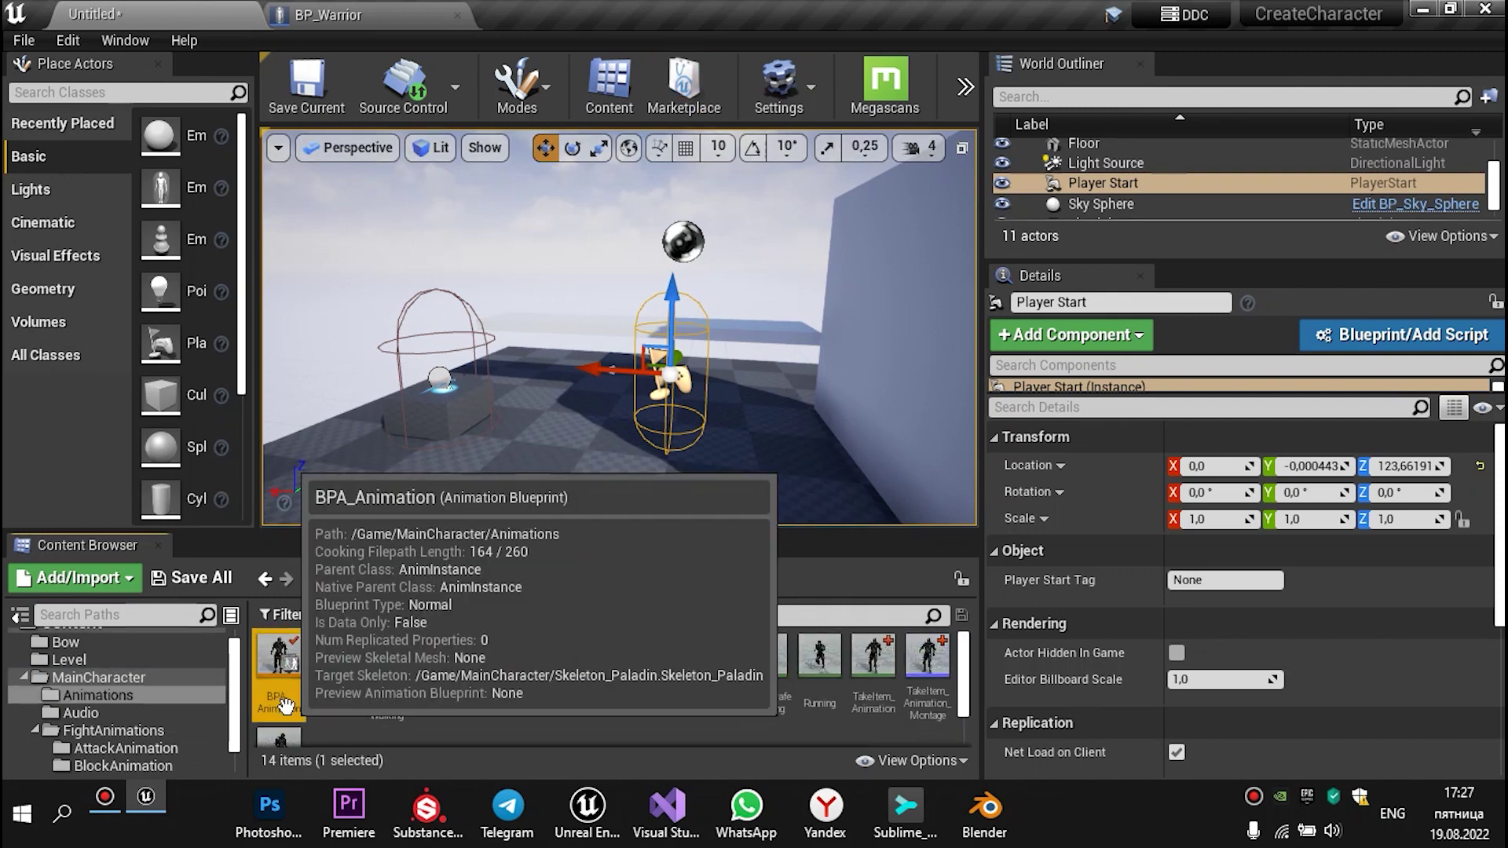
double_click(286, 707)
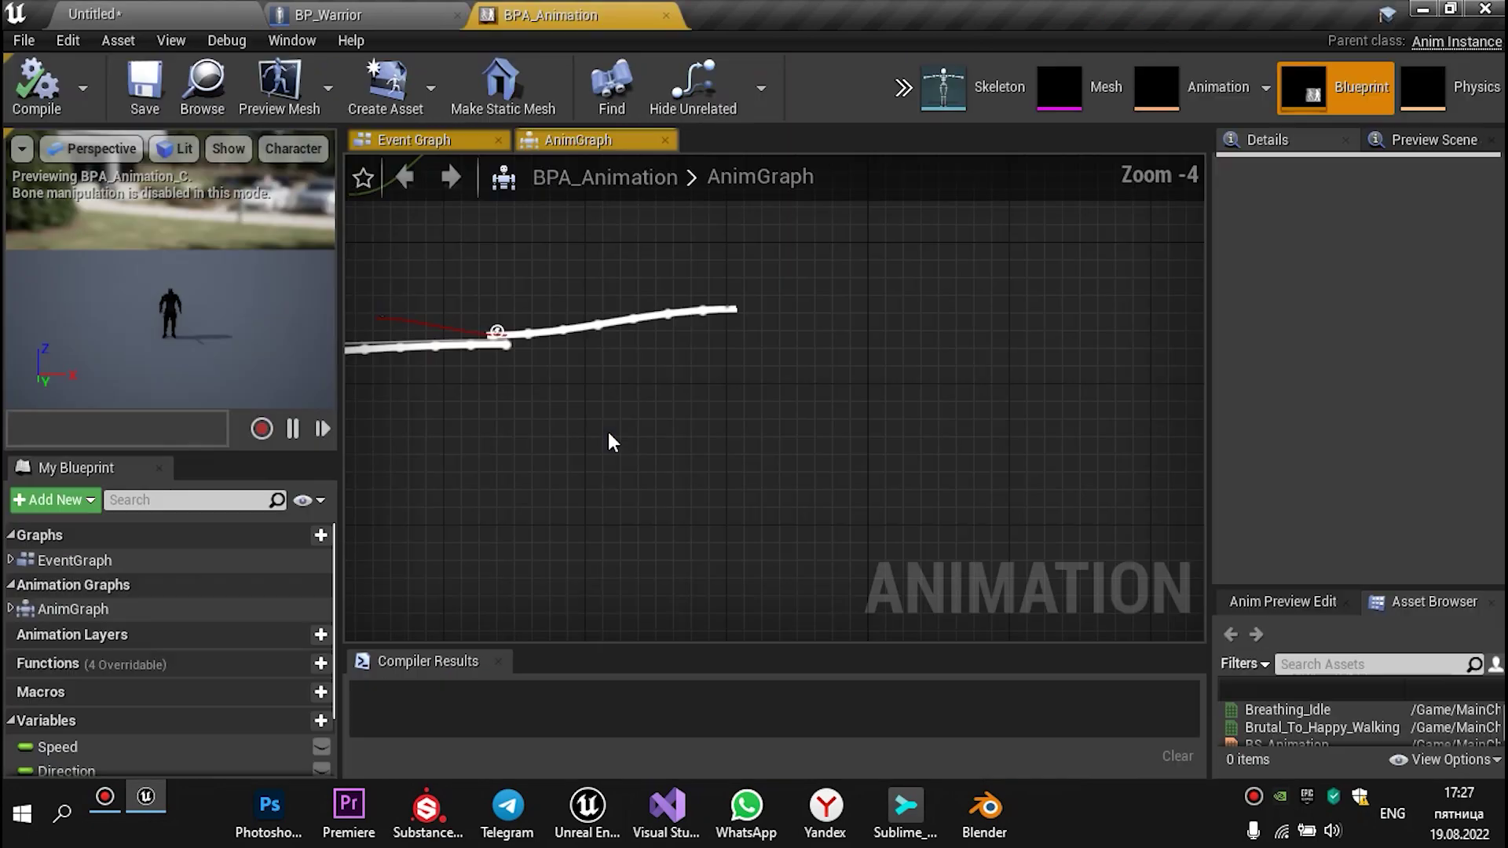
Look over the AnimGraph's jump blend, Output Pose and neighbouring nodes
scroll(660, 522, up, 2)
scroll(646, 510, up, 1)
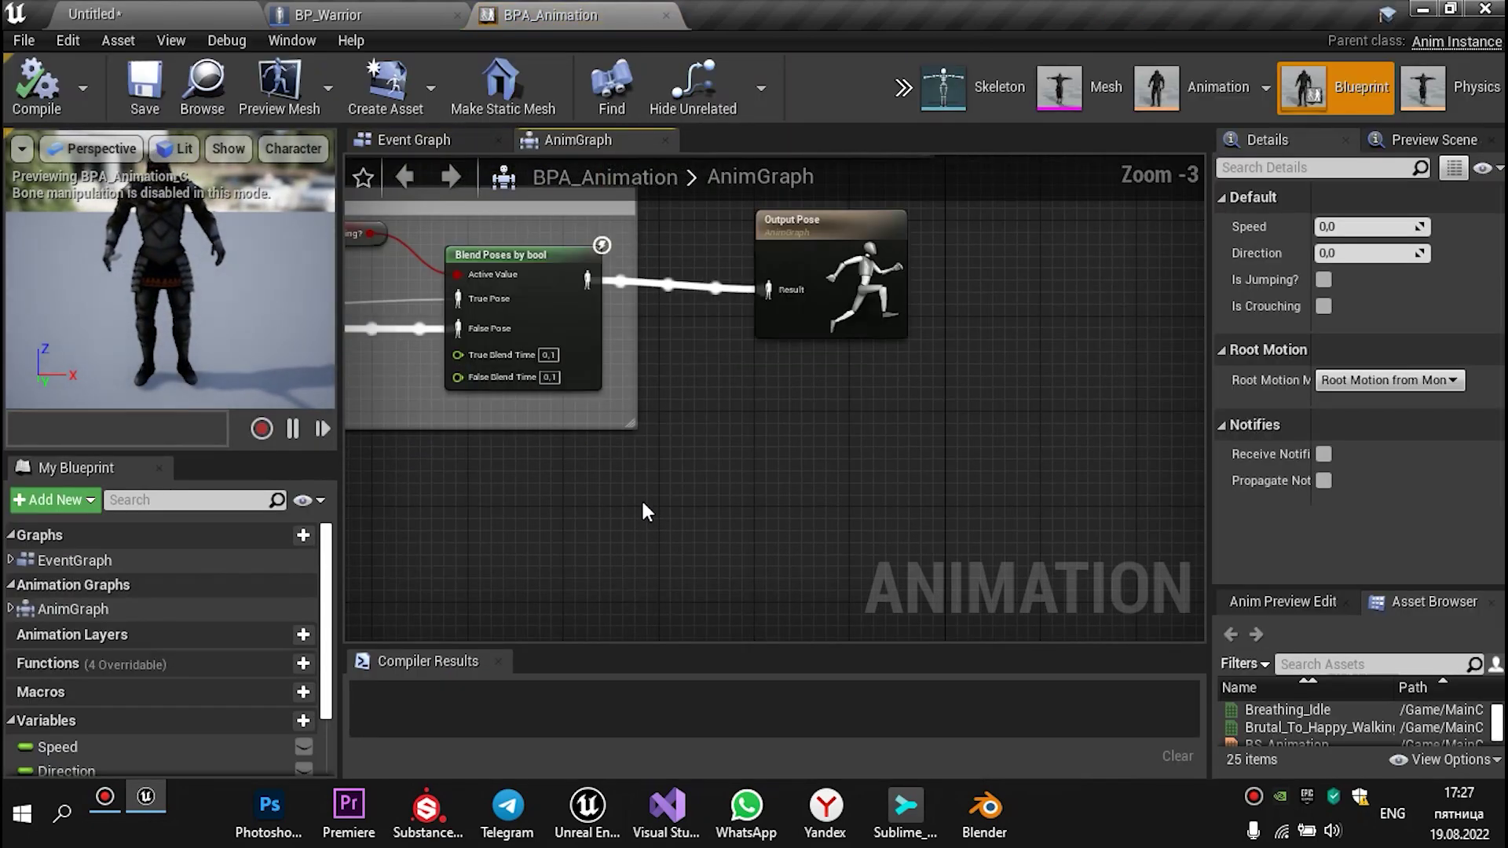
right_drag(641, 498, 793, 549)
scroll(757, 578, down, 1)
scroll(762, 591, down, 1)
scroll(784, 476, up, 1)
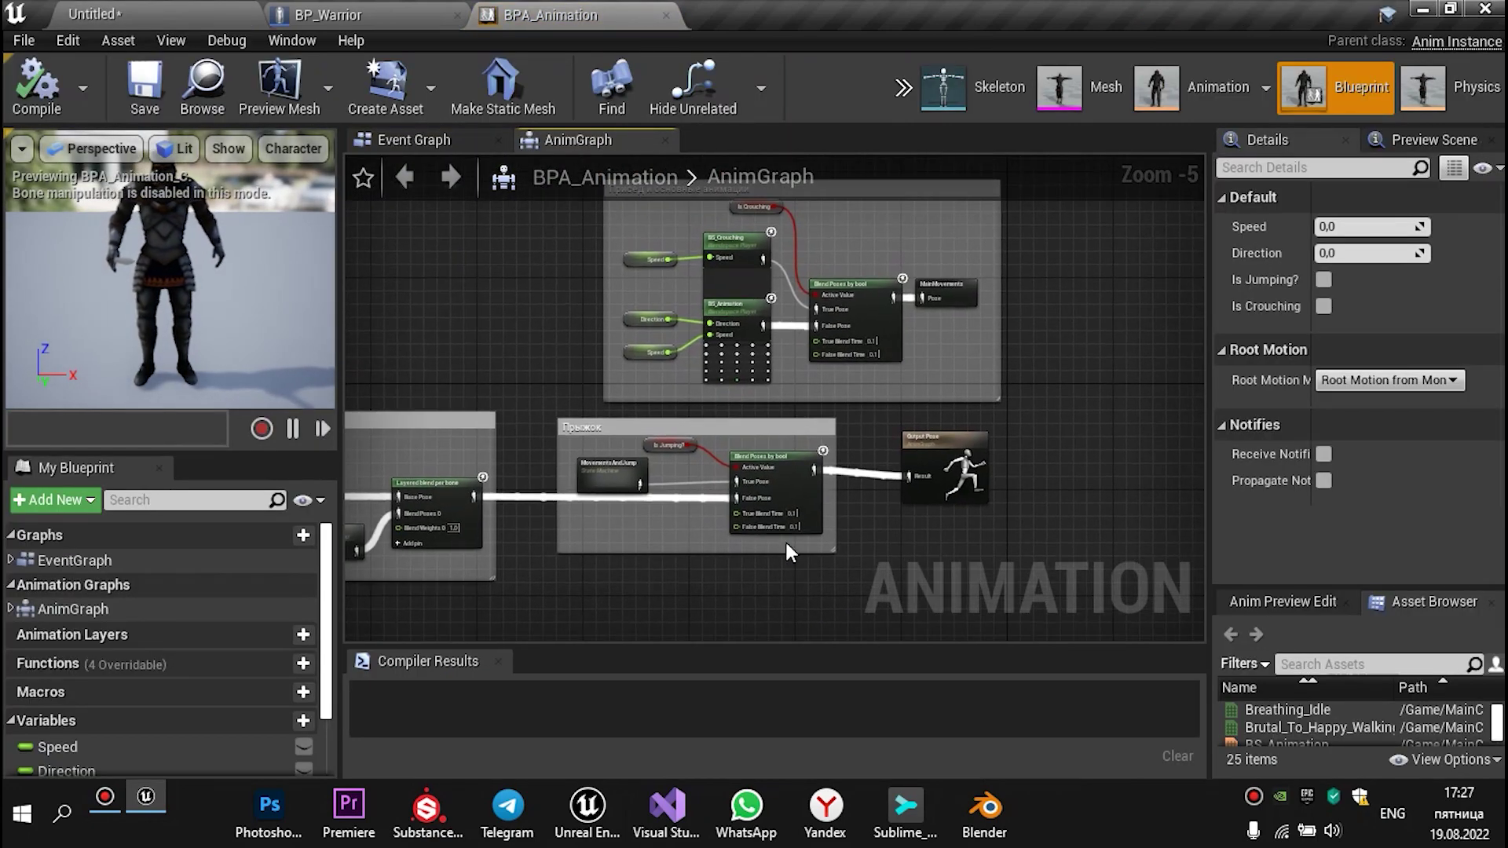
scroll(784, 476, up, 1)
scroll(784, 476, up, 2)
scroll(778, 485, down, 1)
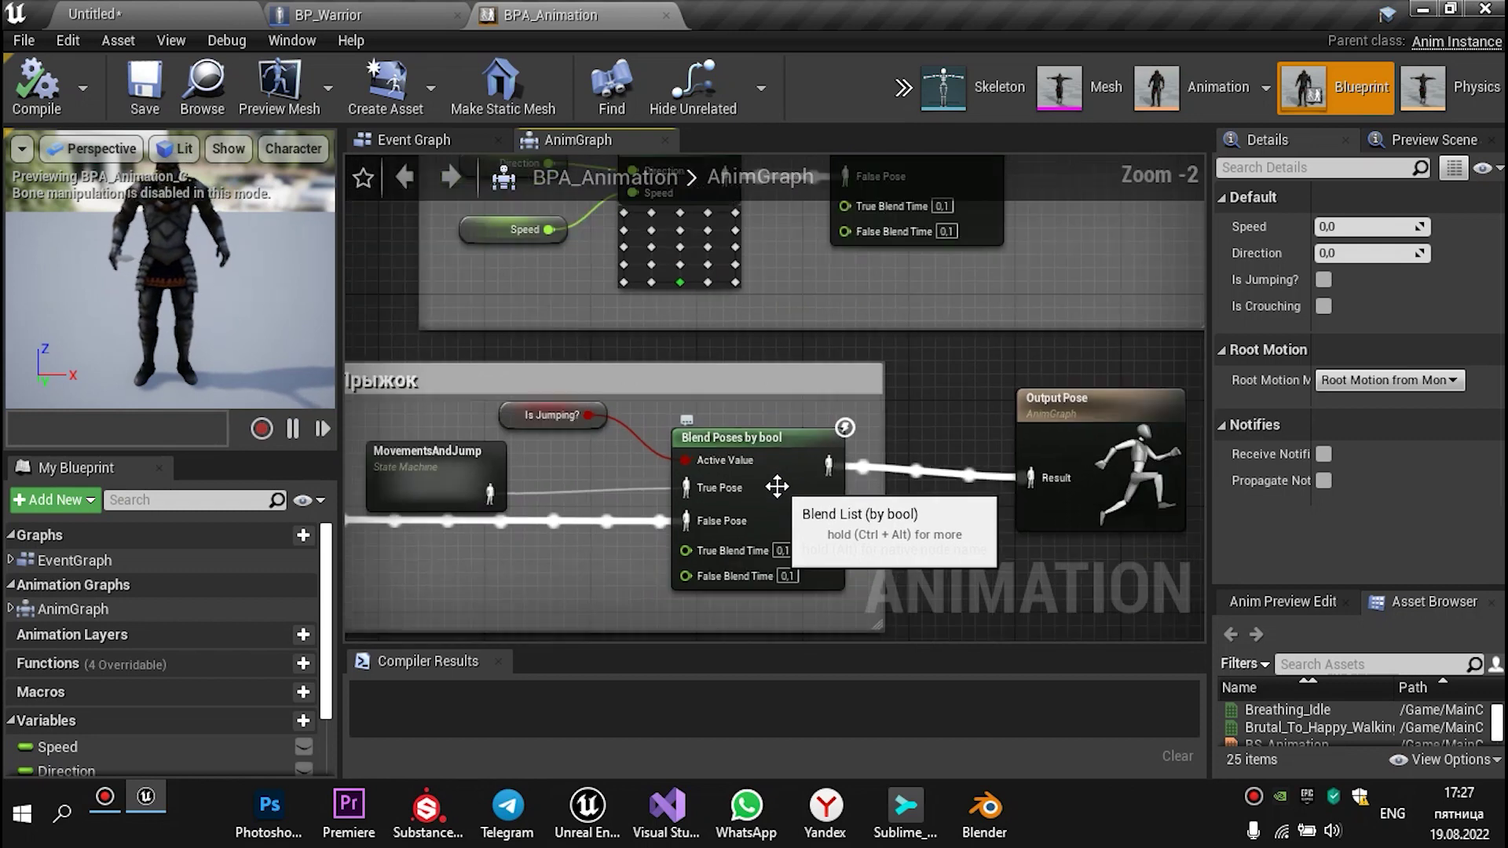
scroll(778, 485, down, 1)
right_drag(618, 611, 814, 570)
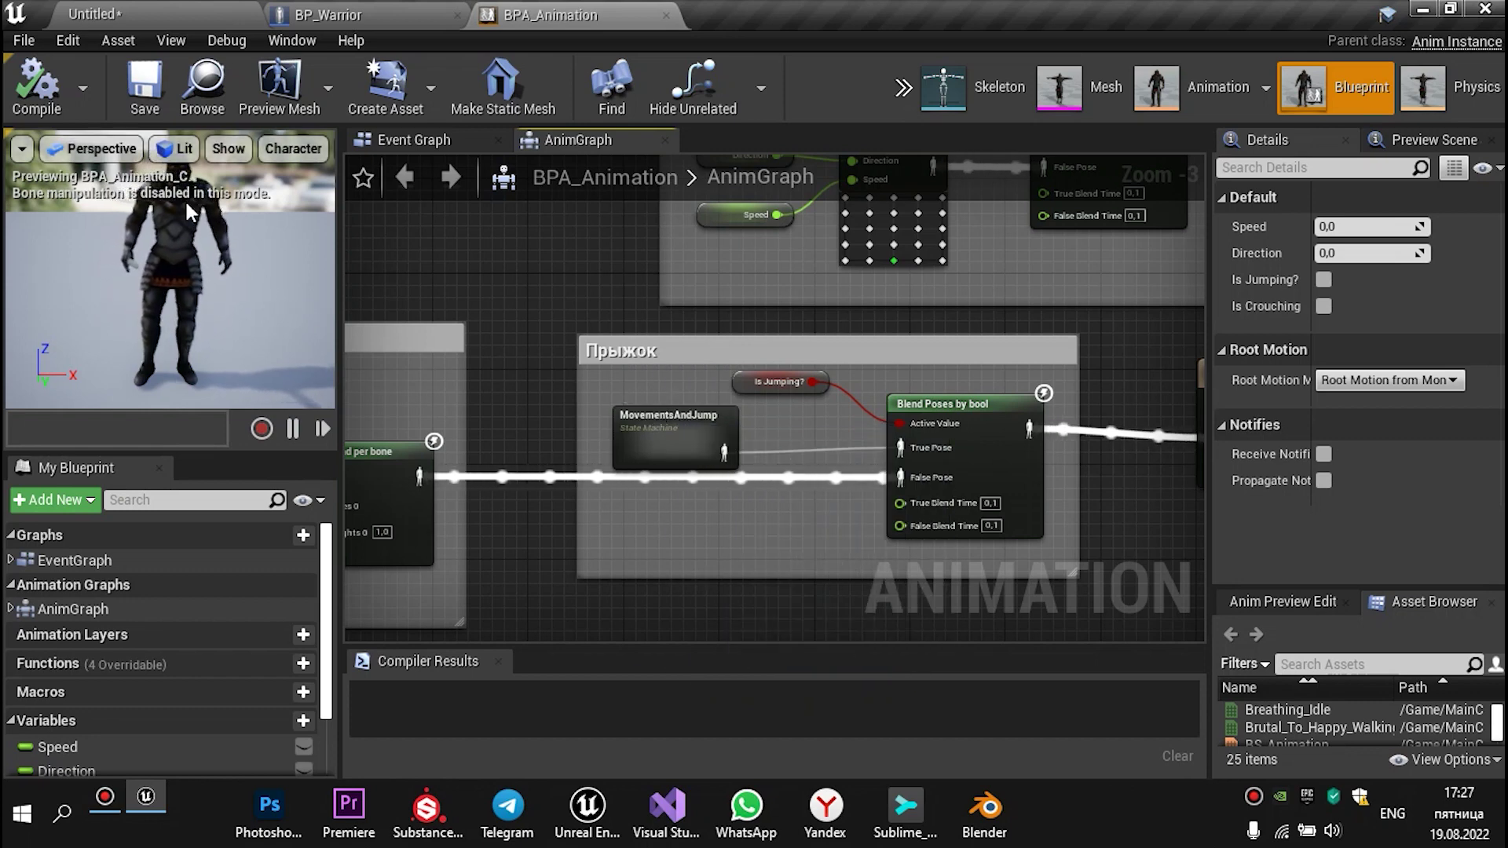
right_drag(758, 594, 526, 608)
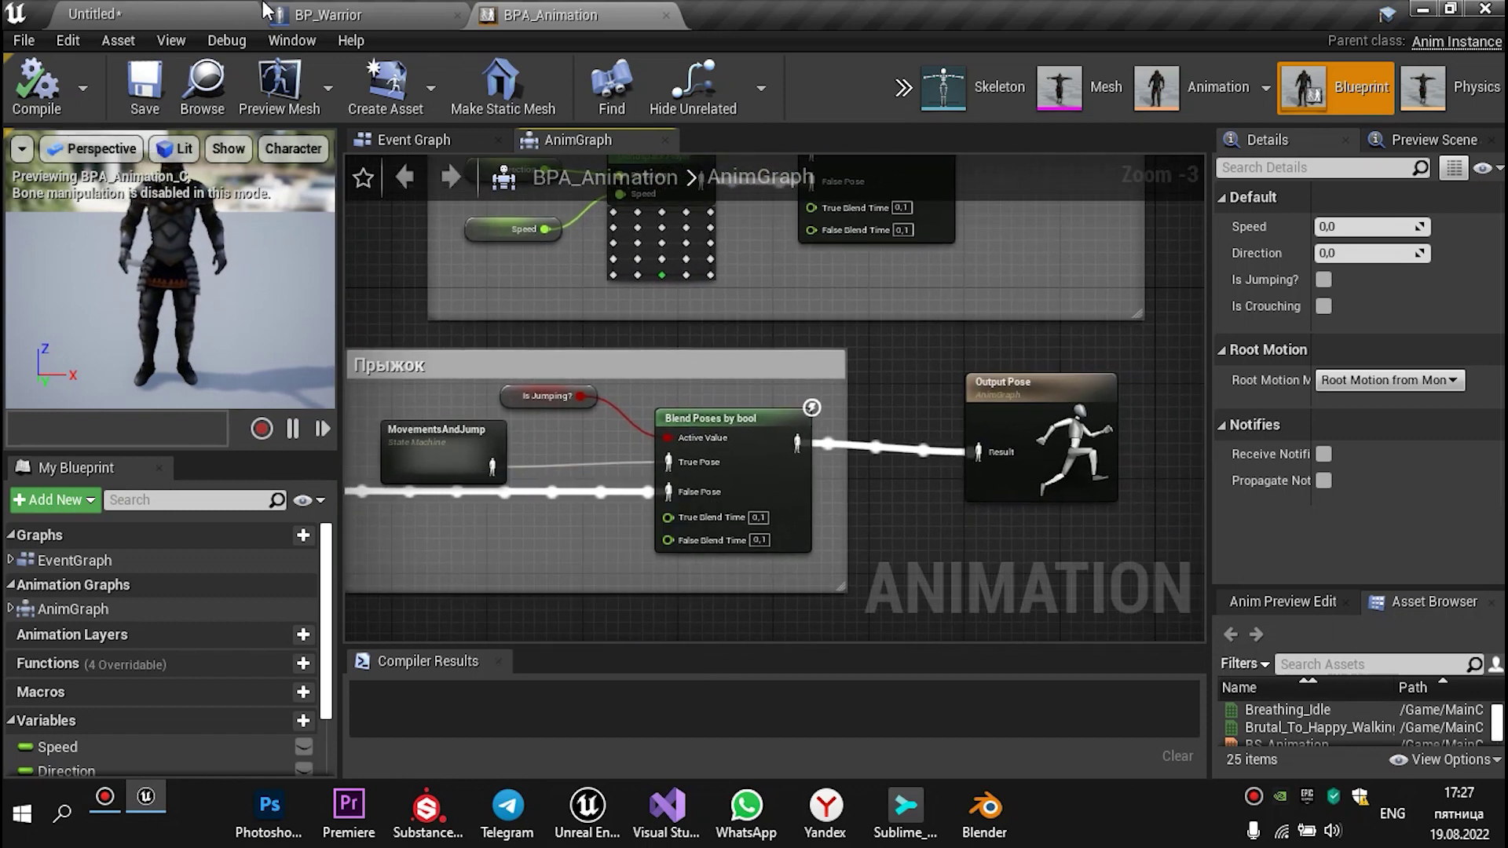
Find the Slot 'UpperSlot' node beside the crouching blend space and check its slot name
click(346, 14)
click(554, 13)
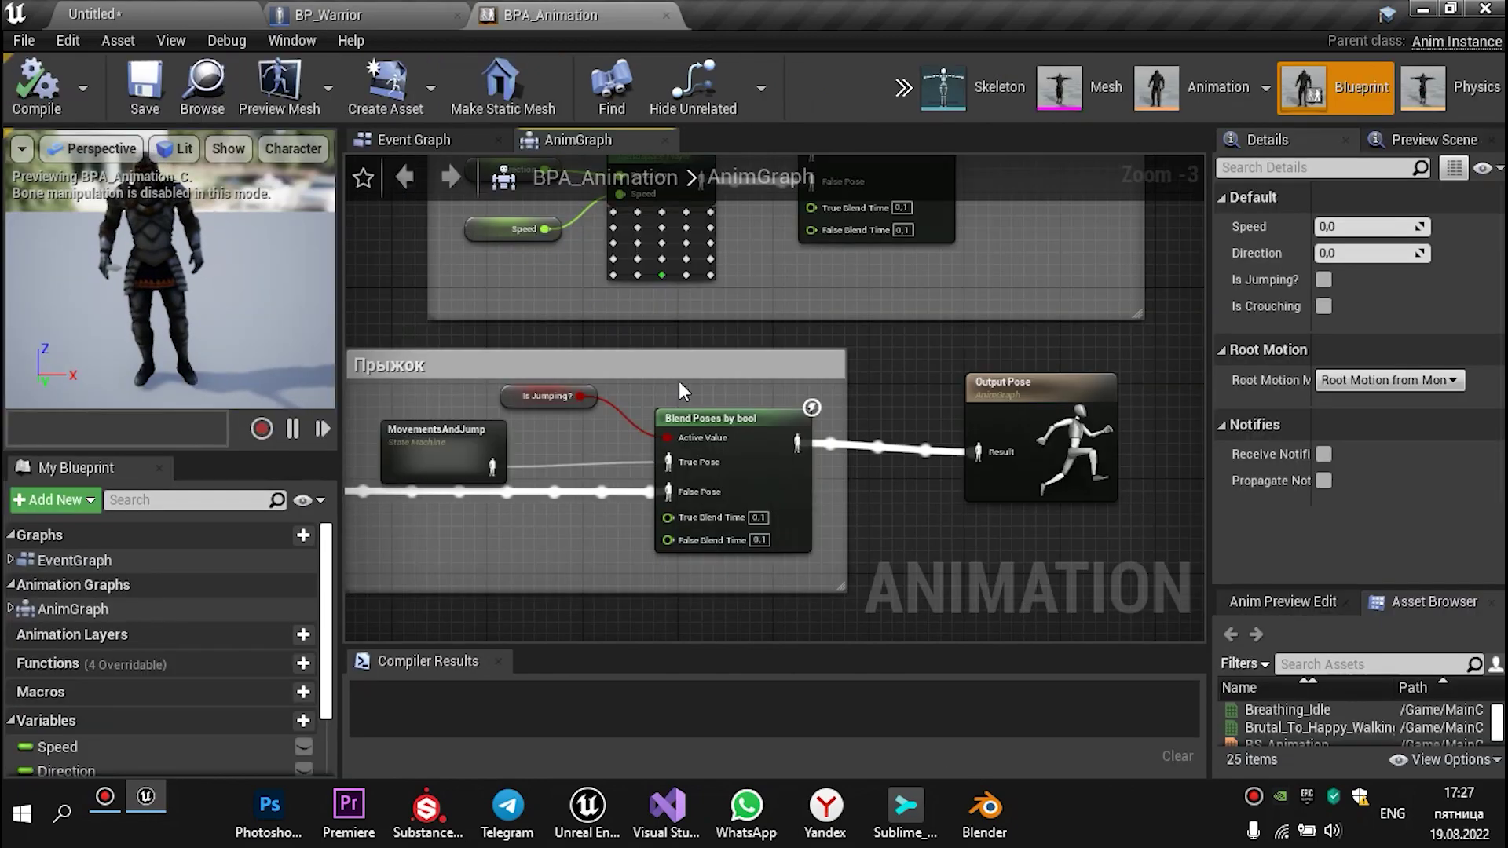
mouse_move(724, 370)
right_down()
mouse_move(556, 622)
mouse_move(823, 431)
right_up()
right_drag(685, 508, 864, 471)
scroll(729, 428, up, 4)
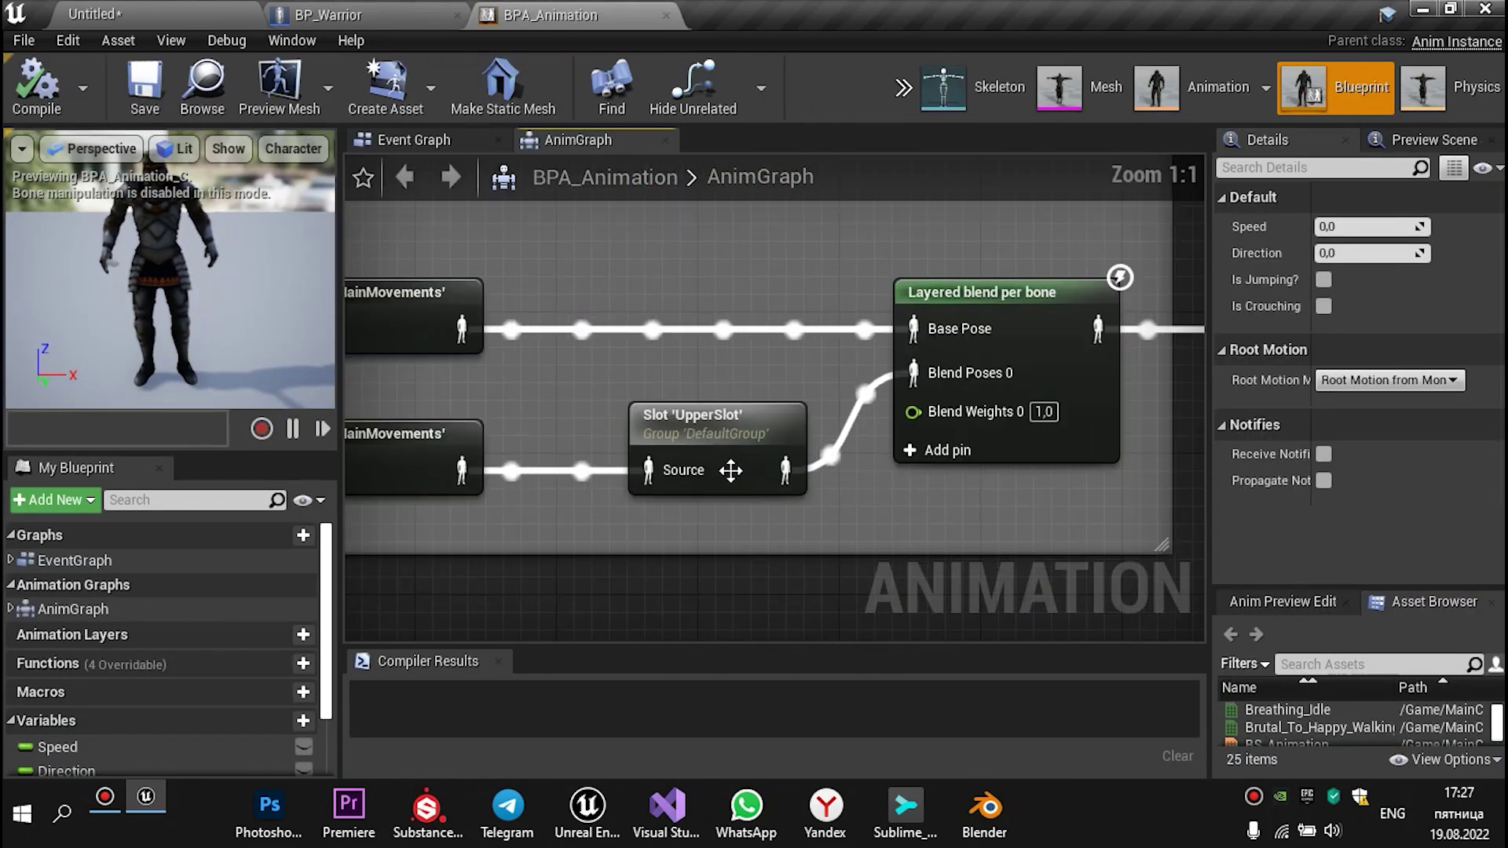
click(729, 425)
scroll(729, 425, down, 2)
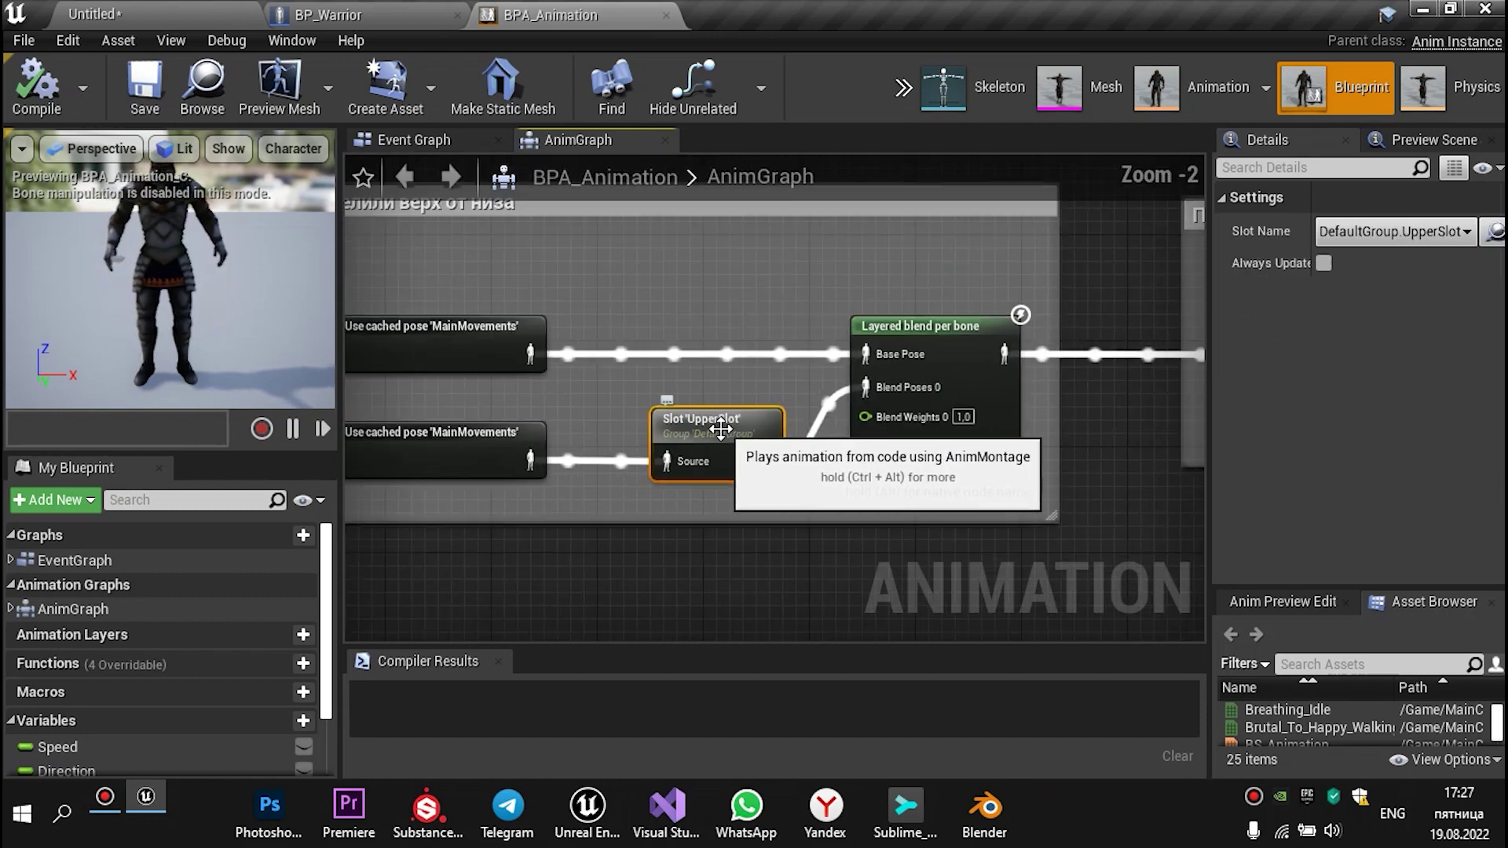
scroll(723, 434, down, 1)
click(867, 512)
Review the crouching and jump node groups, then go back to the level editor
scroll(867, 512, down, 2)
mouse_move(867, 512)
right_down()
mouse_move(734, 566)
mouse_move(403, 600)
right_up()
scroll(731, 560, up, 3)
scroll(807, 552, down, 2)
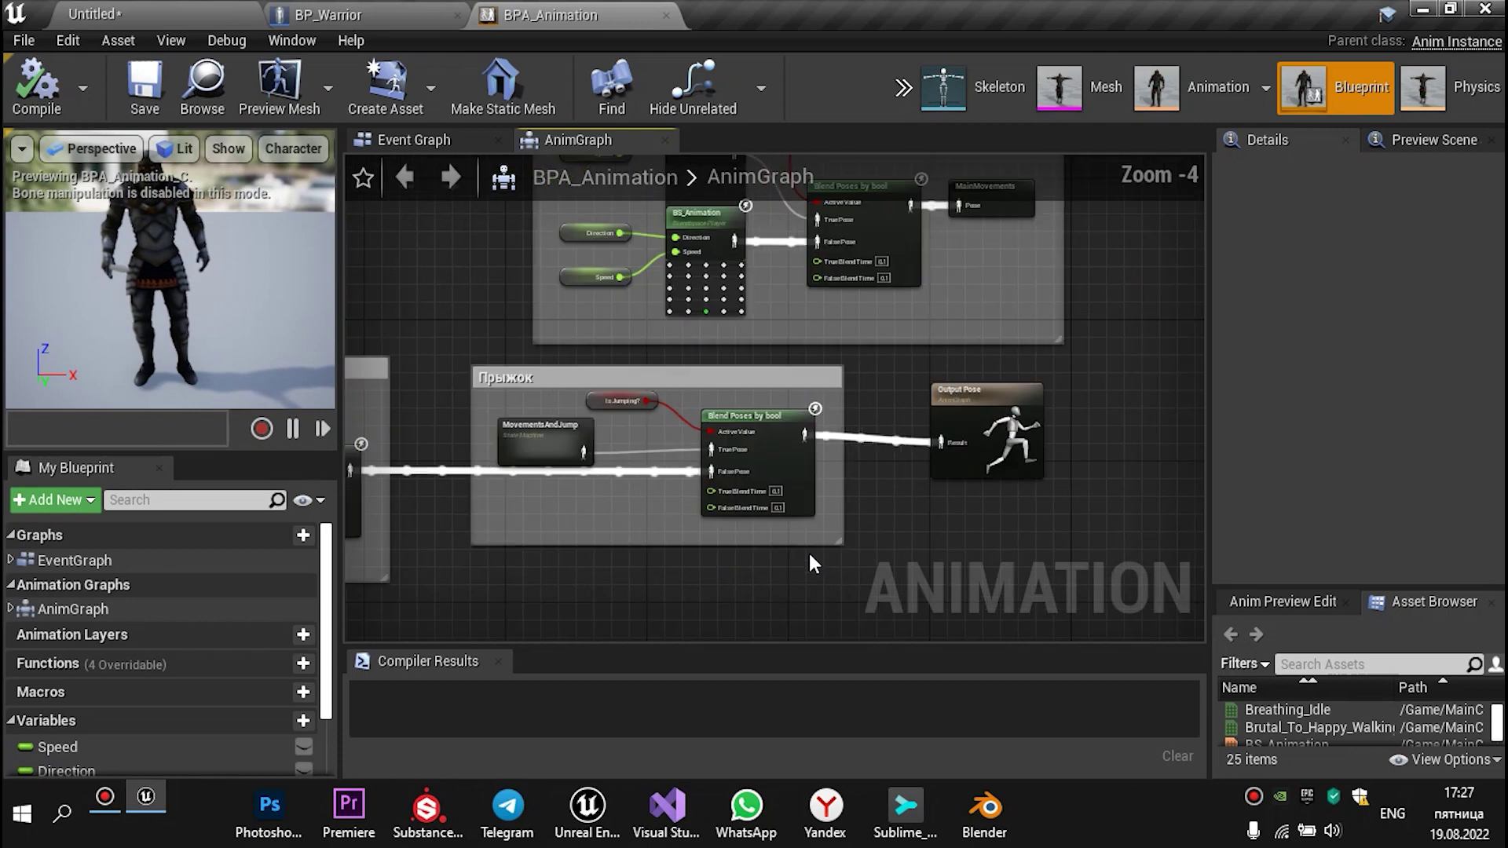
click(149, 14)
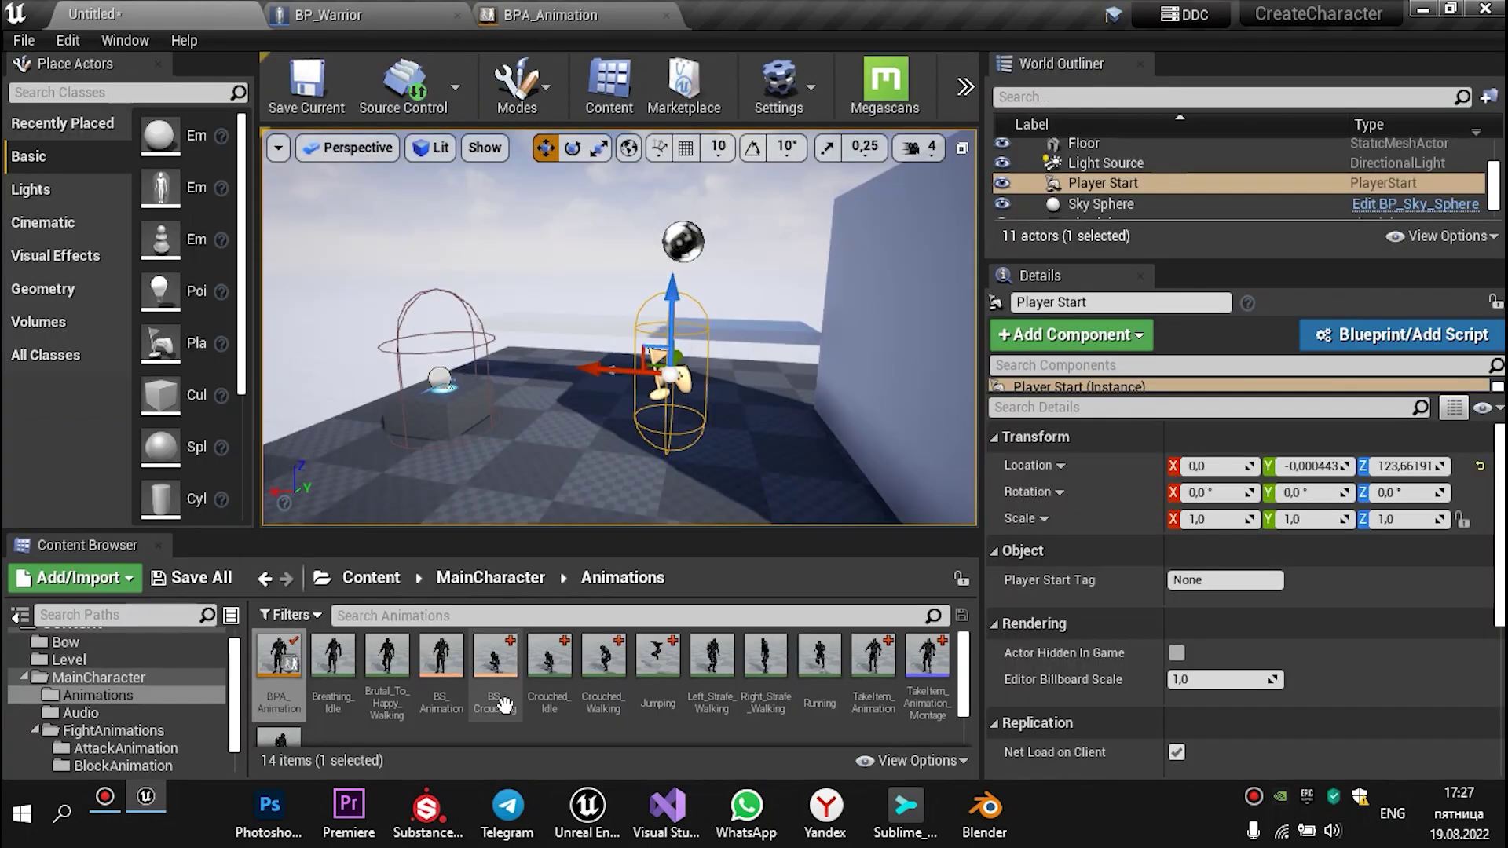
Open Block_Montage from the BlockAnimation folder
scroll(141, 730, down, 1)
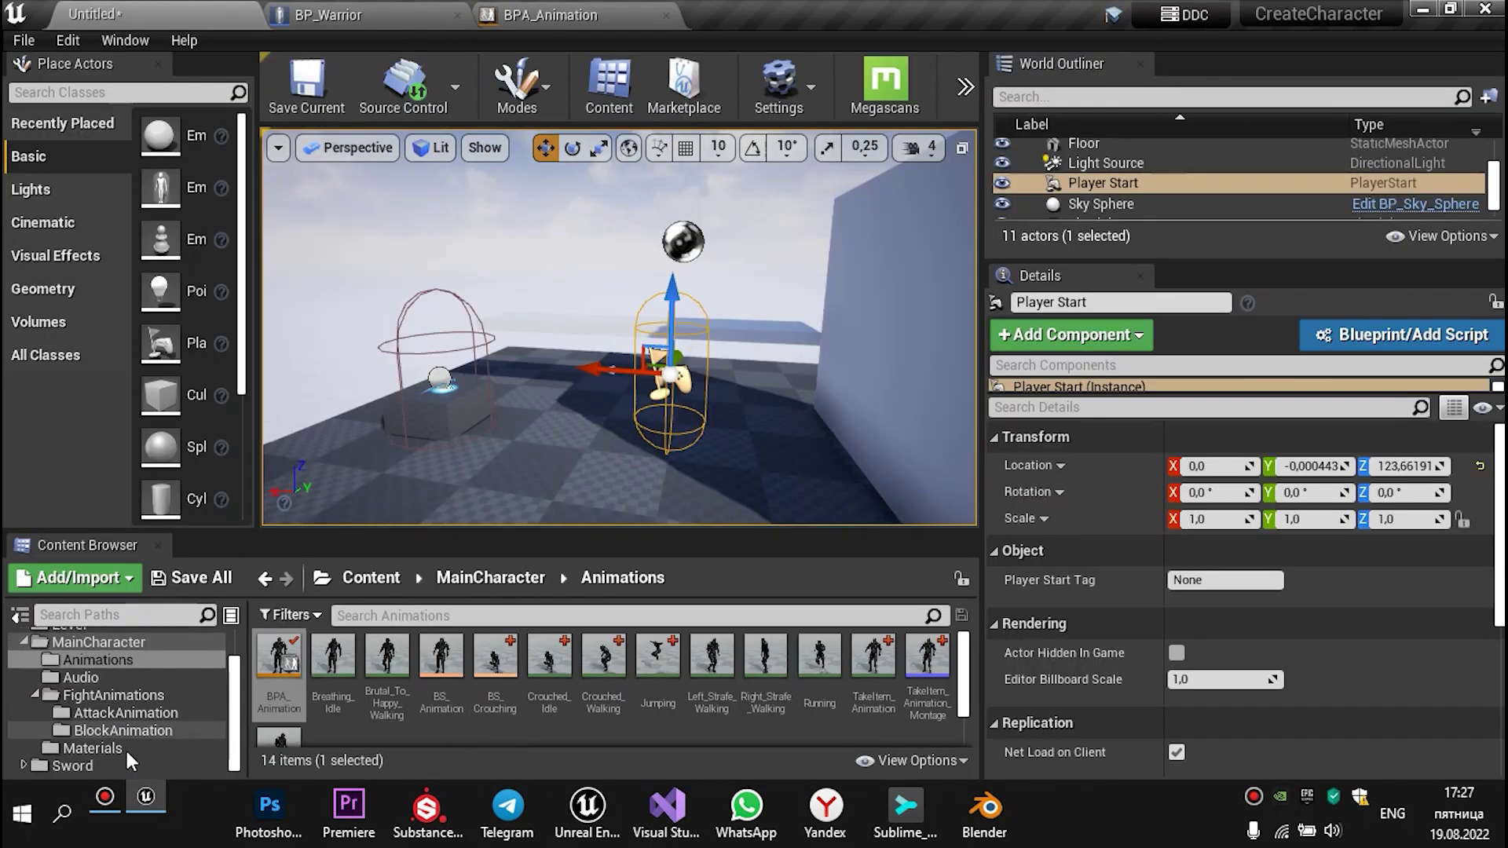
click(101, 711)
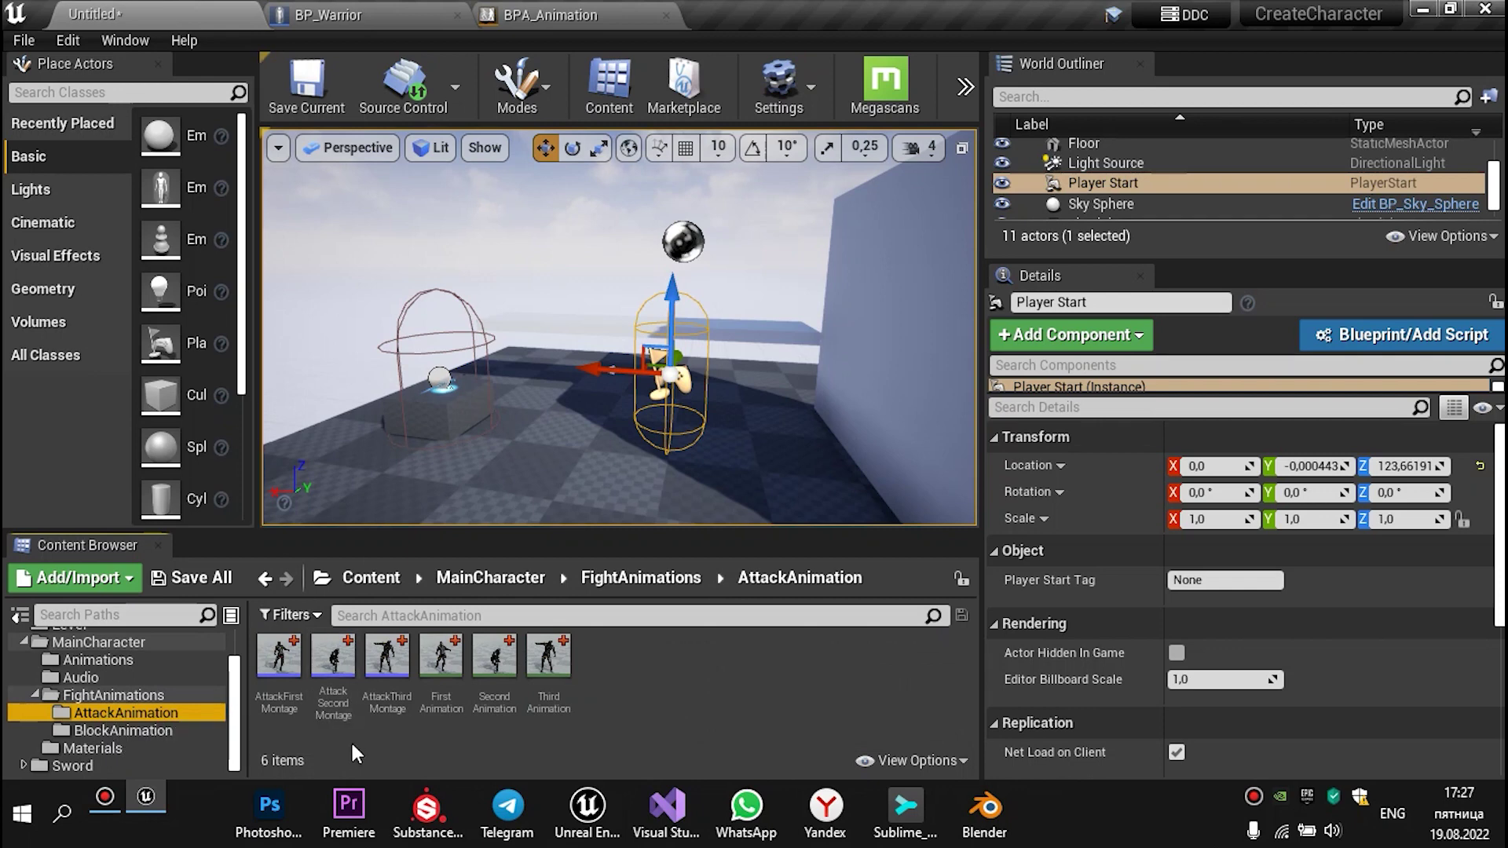
click(129, 730)
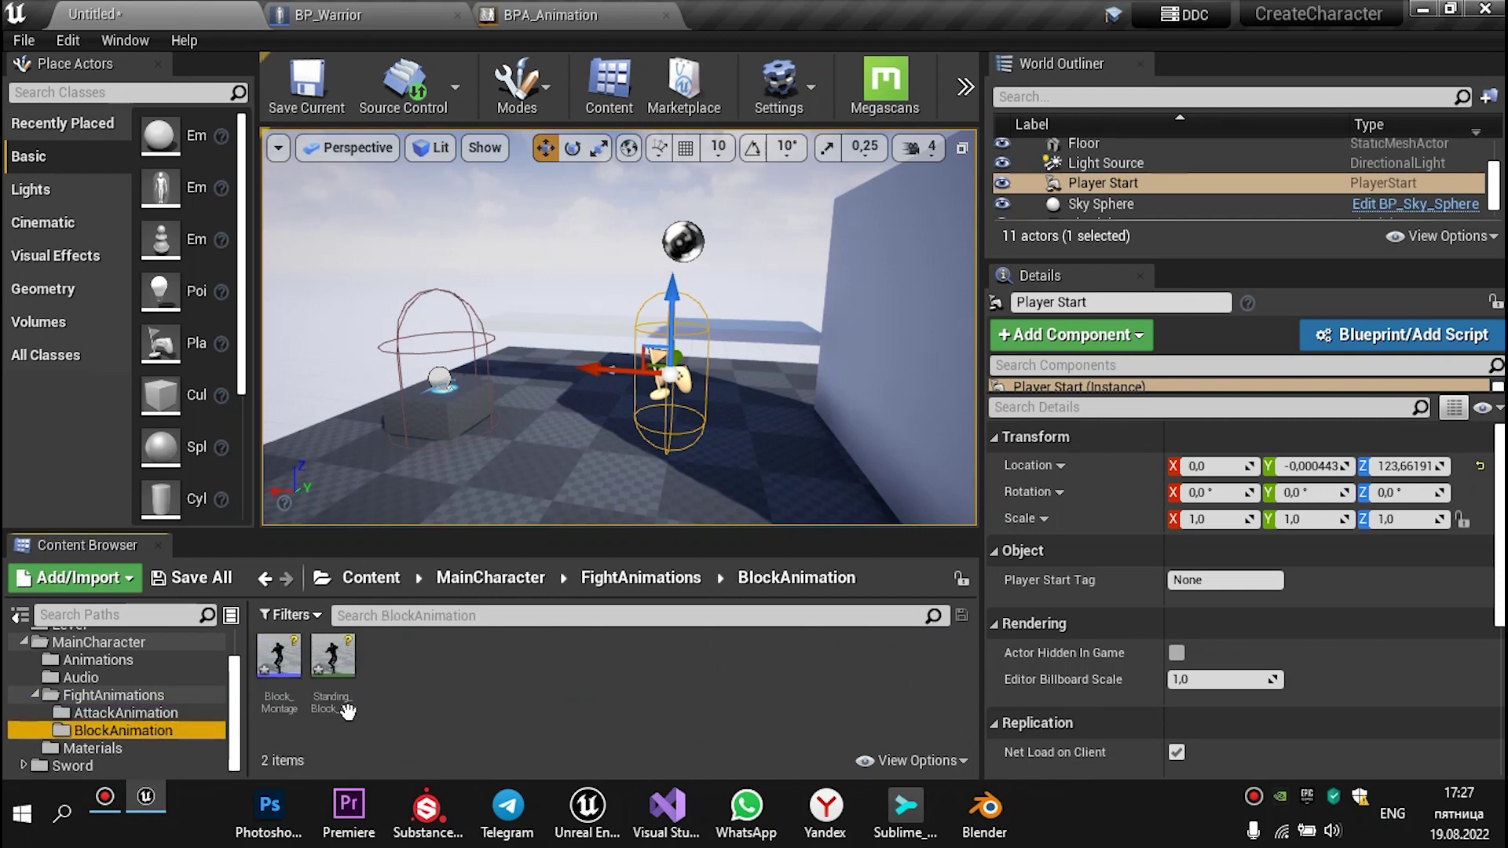
double_click(289, 699)
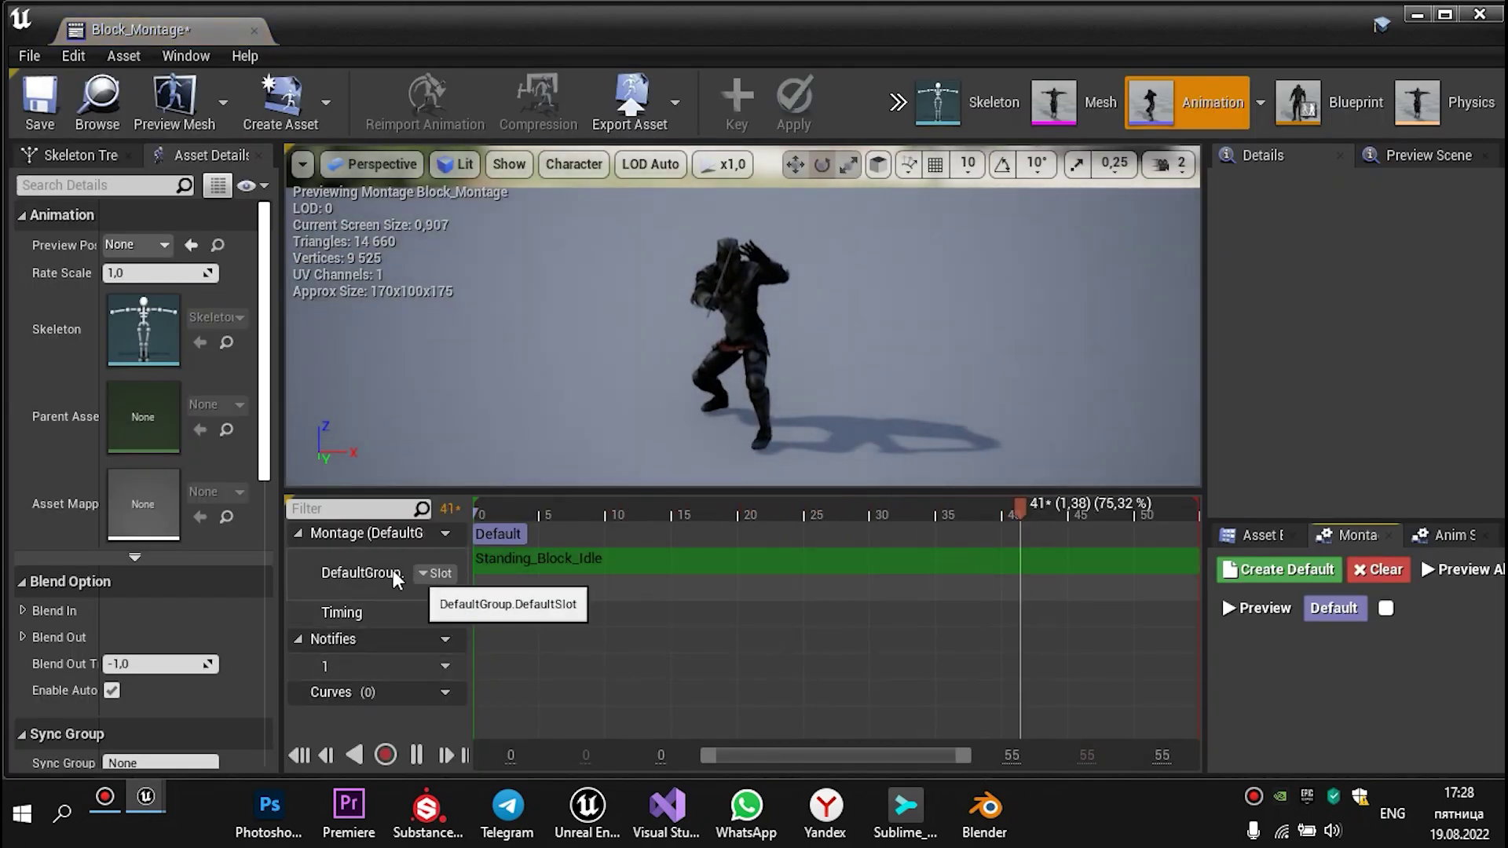
Assign the montage to DefaultGroup.UpperSlot, save, and reopen it to verify the slot
click(431, 575)
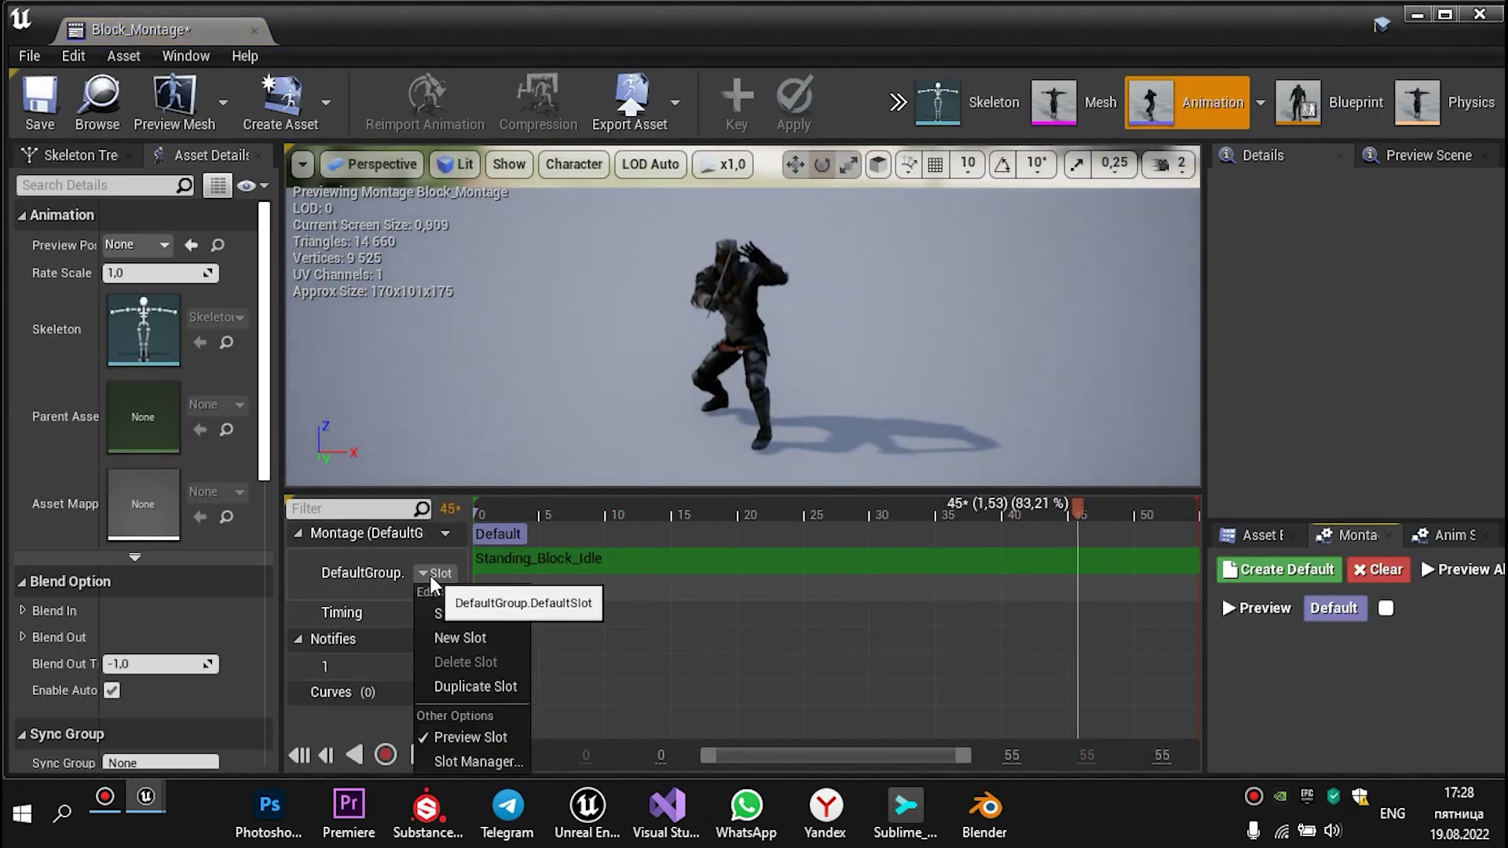
mouse_move(455, 610)
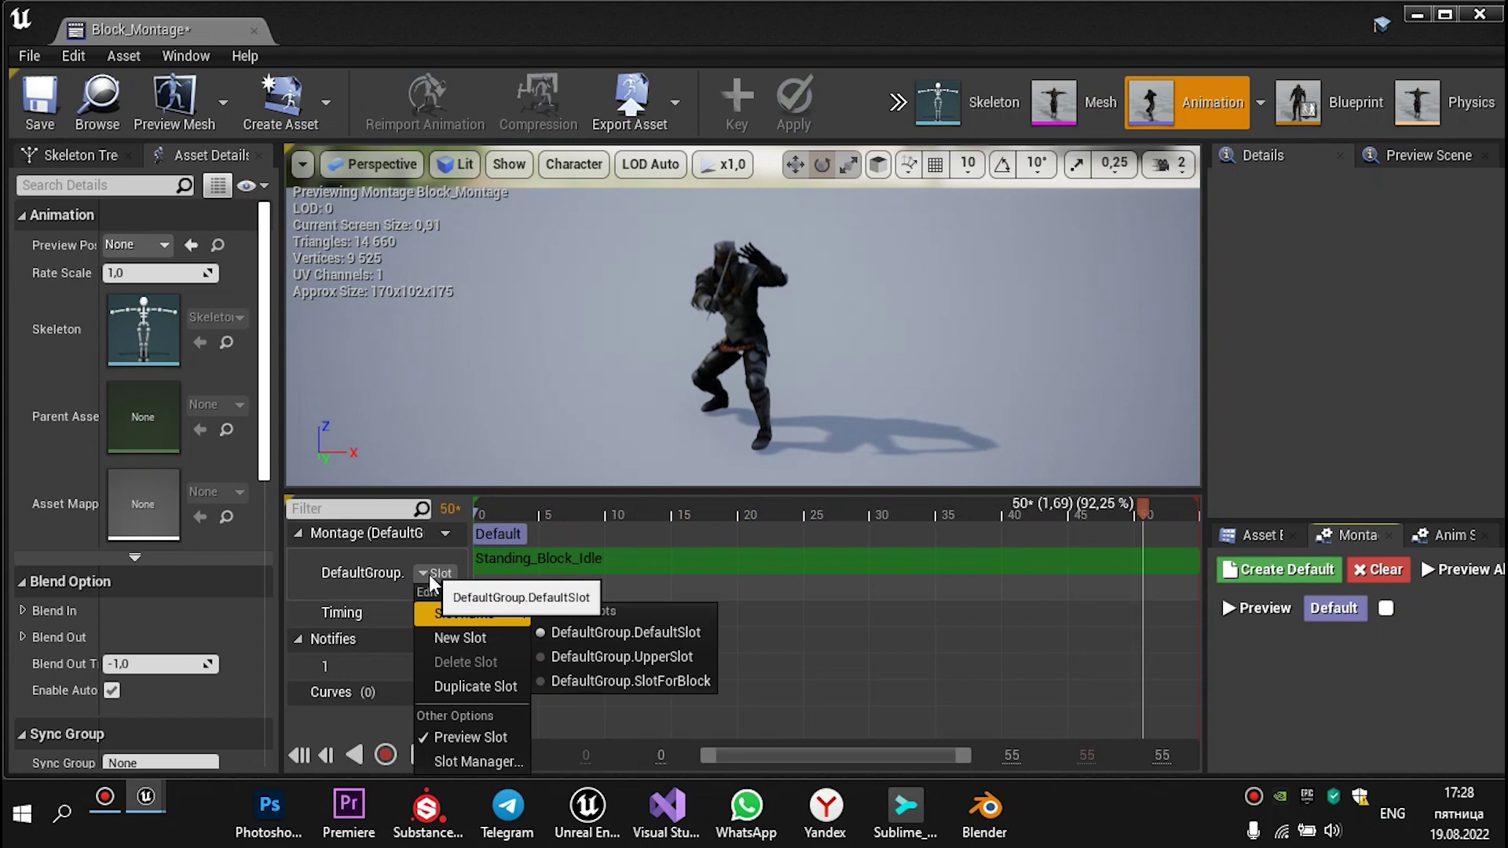
click(663, 659)
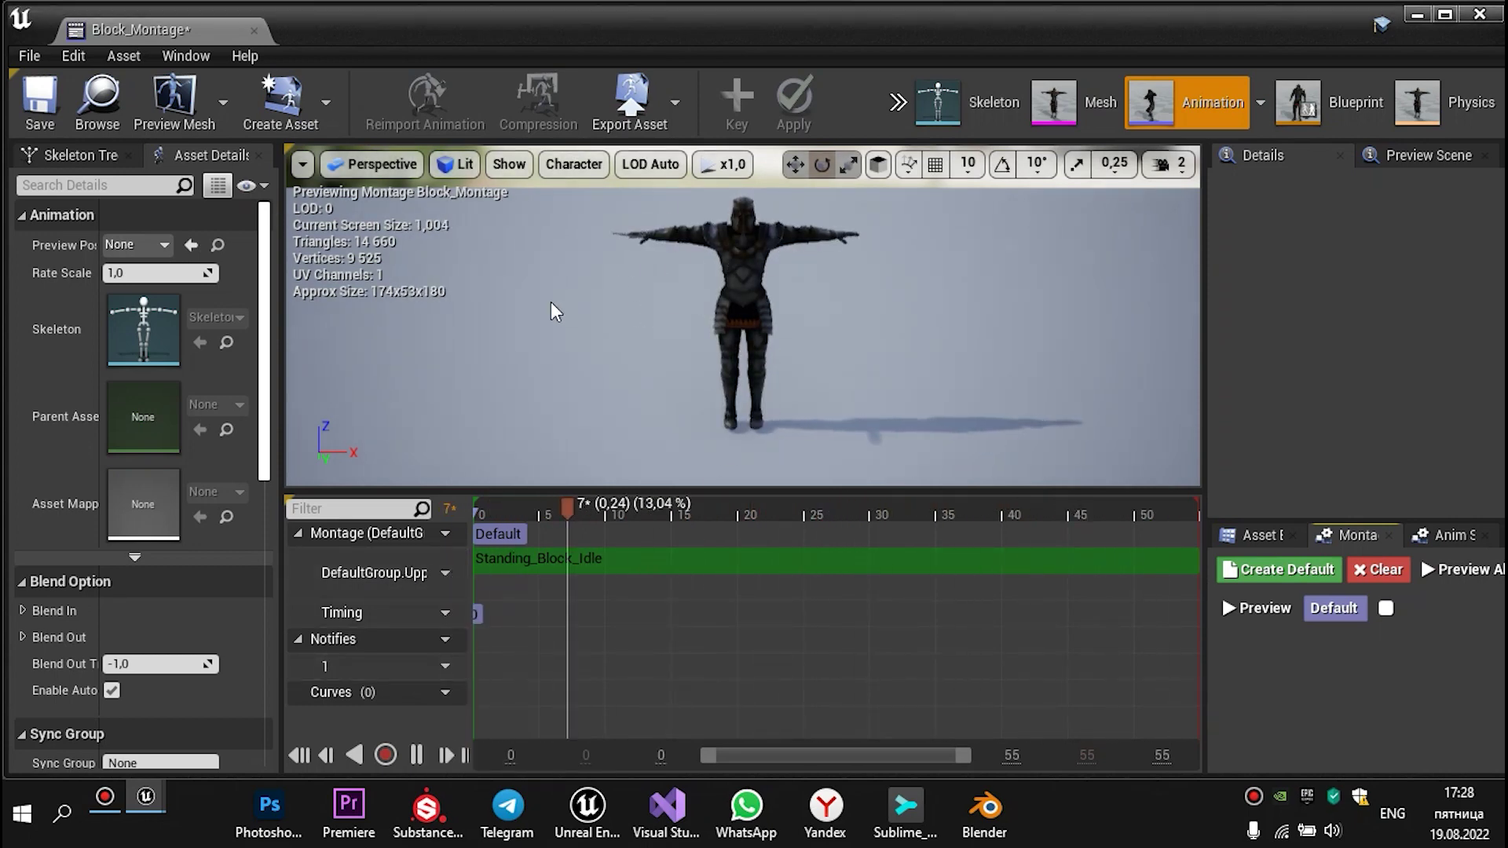
click(39, 98)
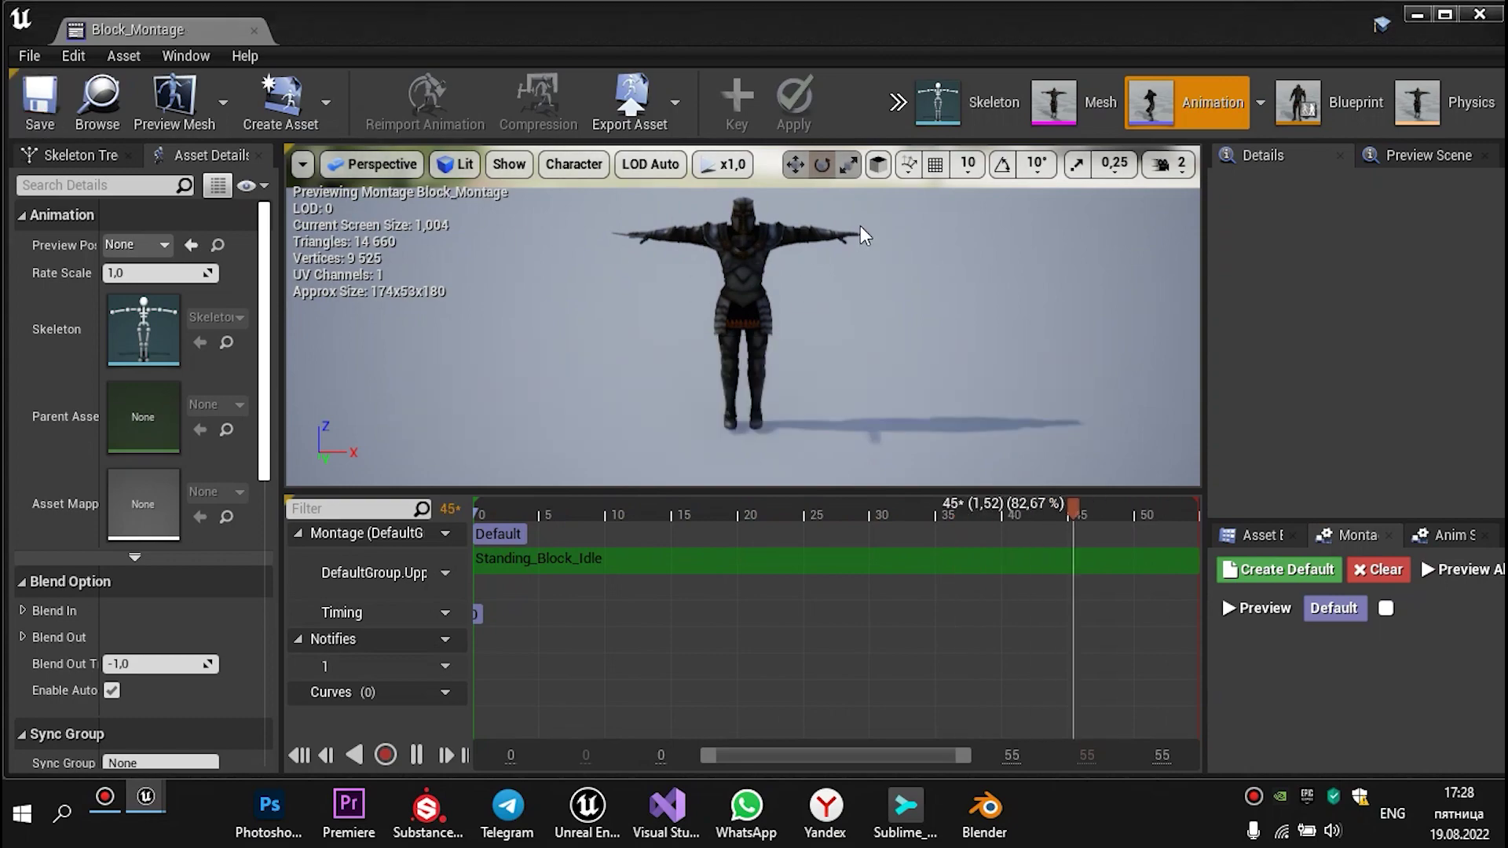
click(252, 31)
double_click(293, 666)
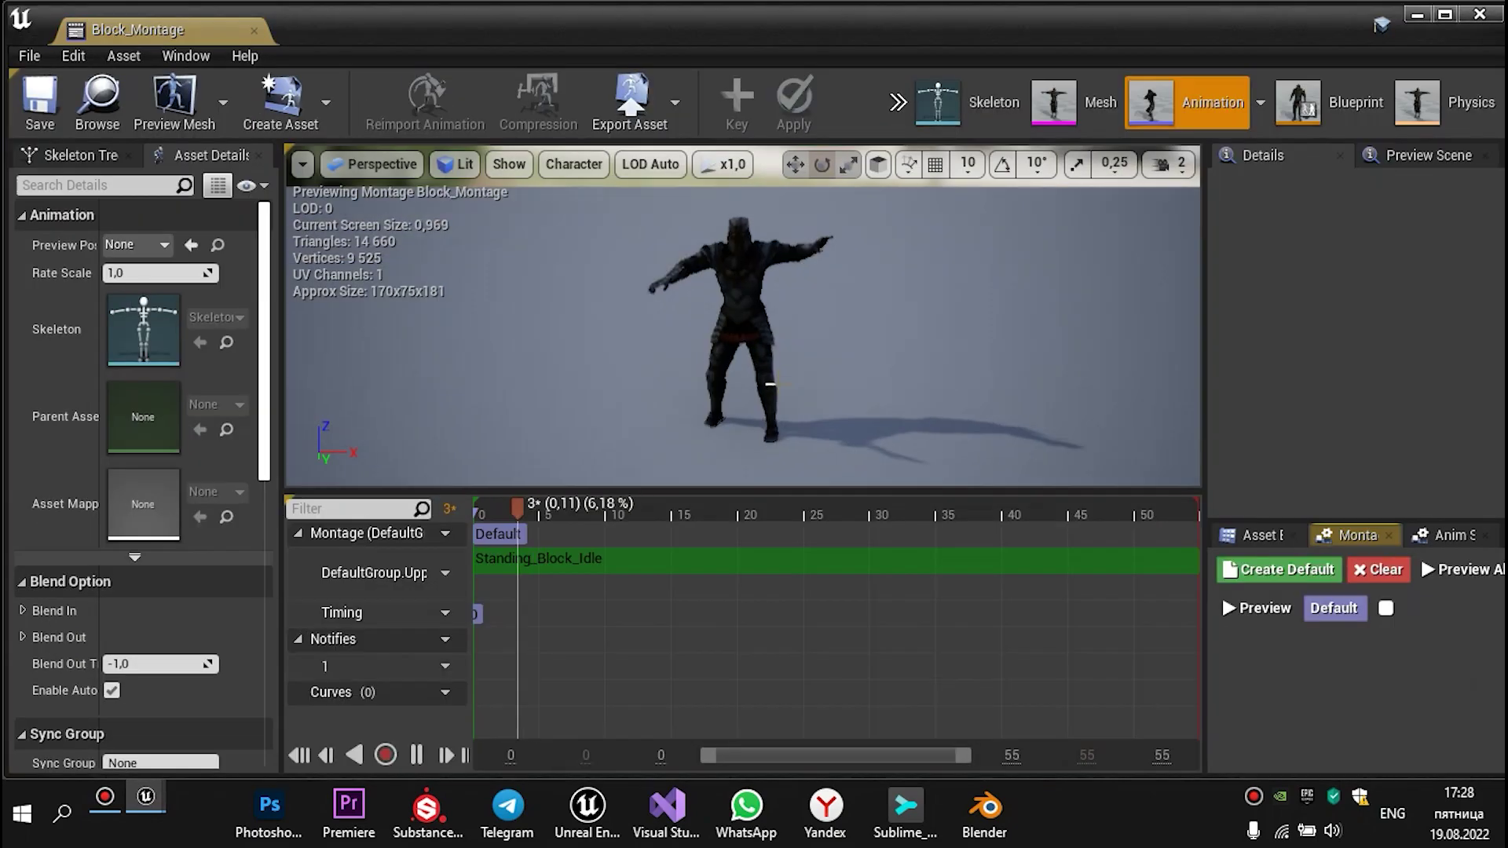
click(253, 30)
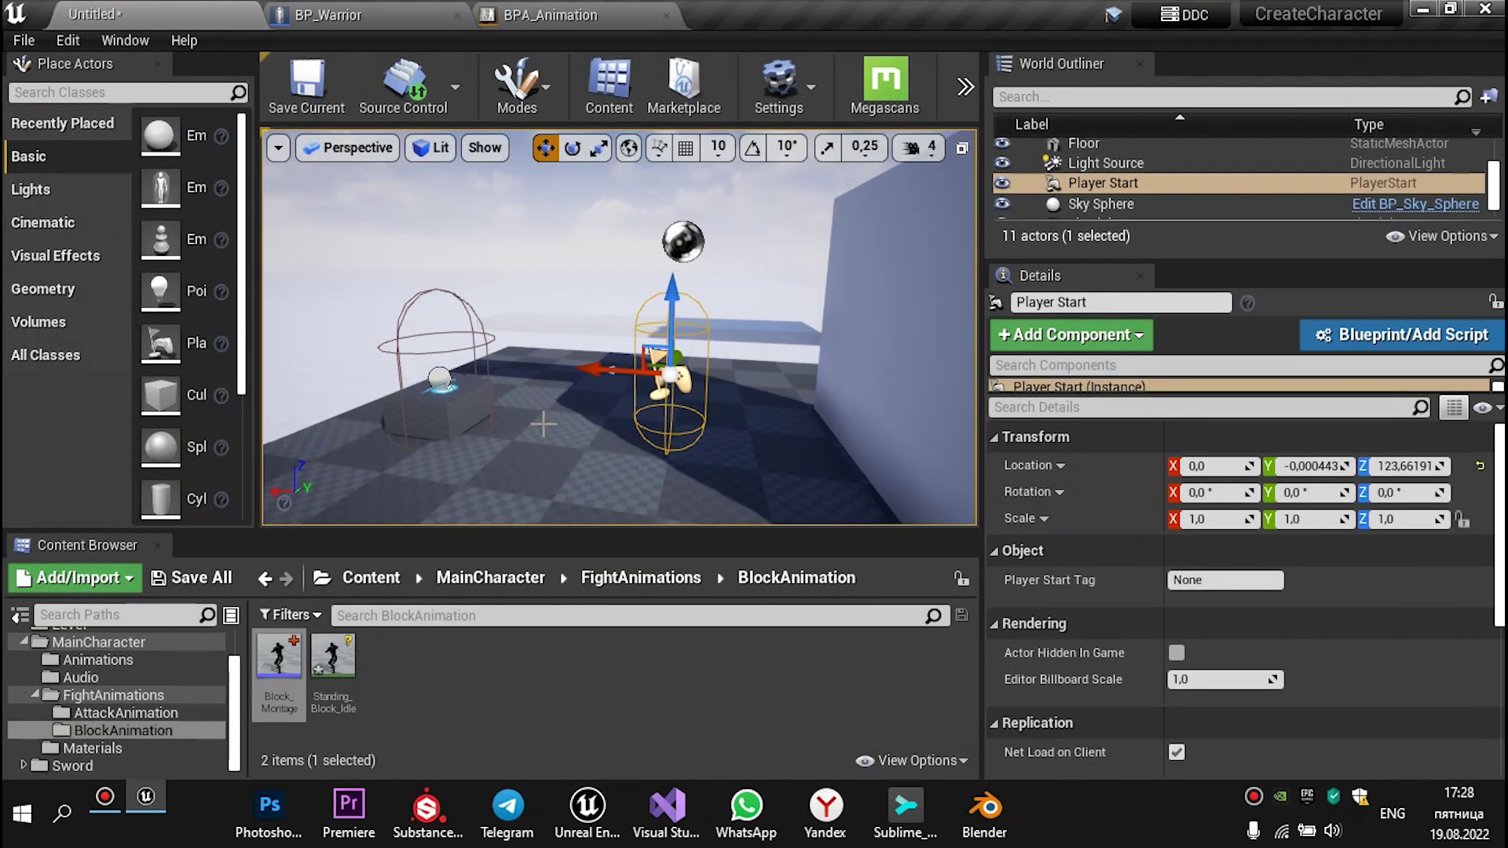
key(alt+p)
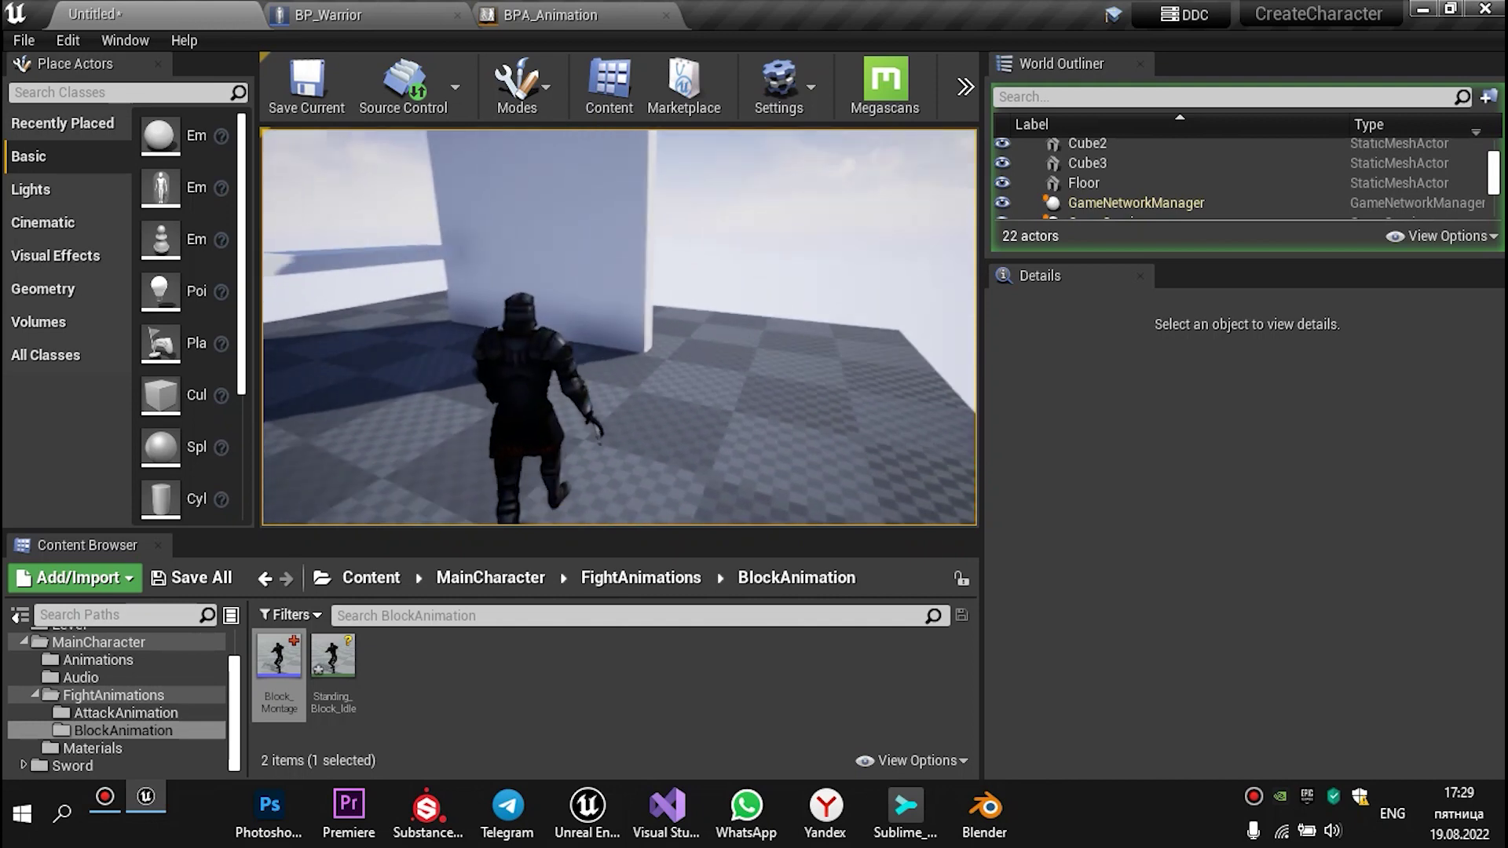
key(Escape)
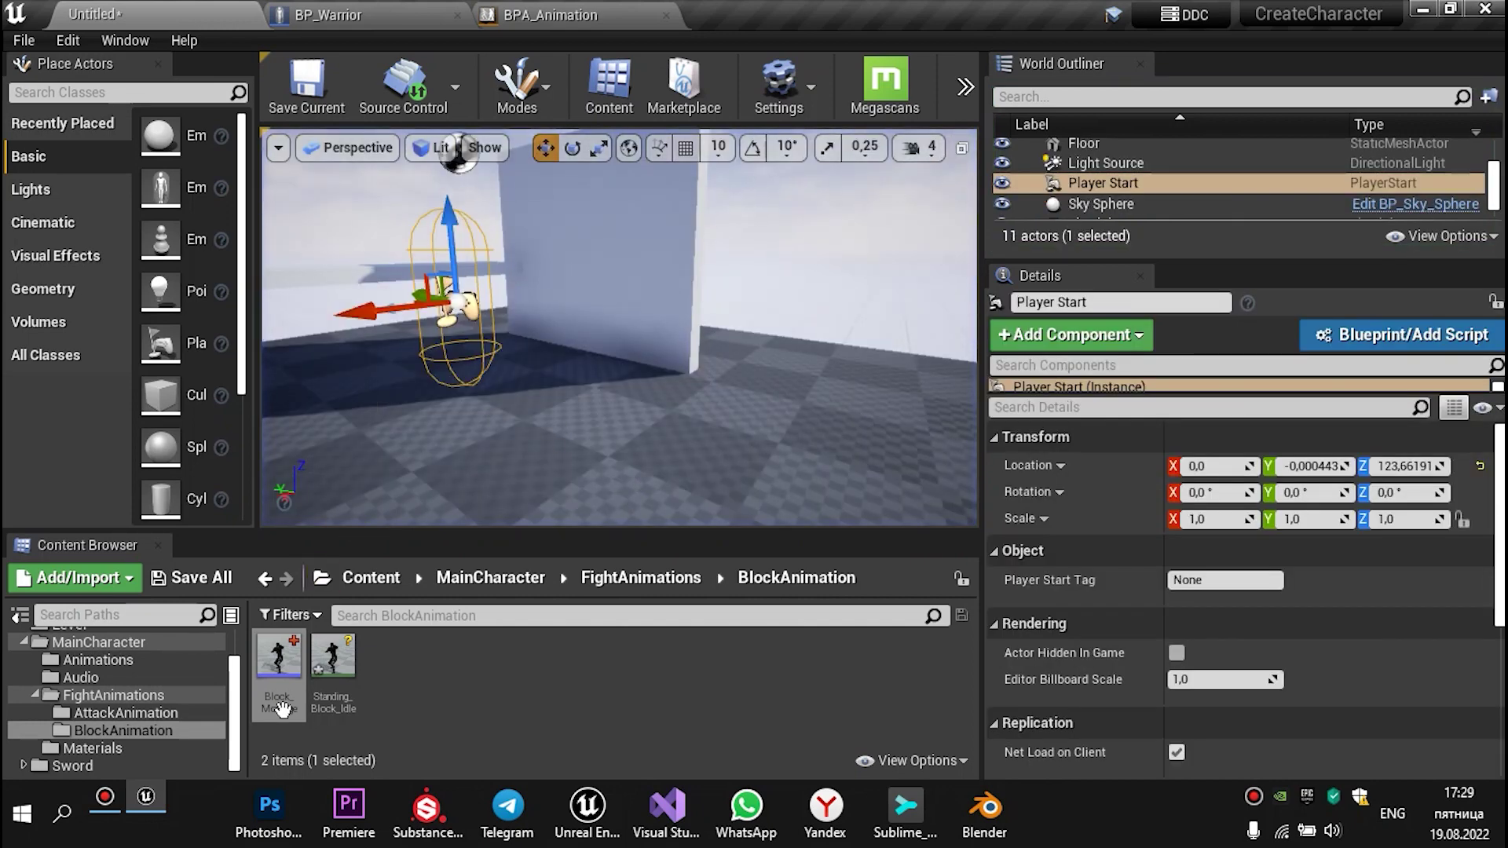
double_click(282, 709)
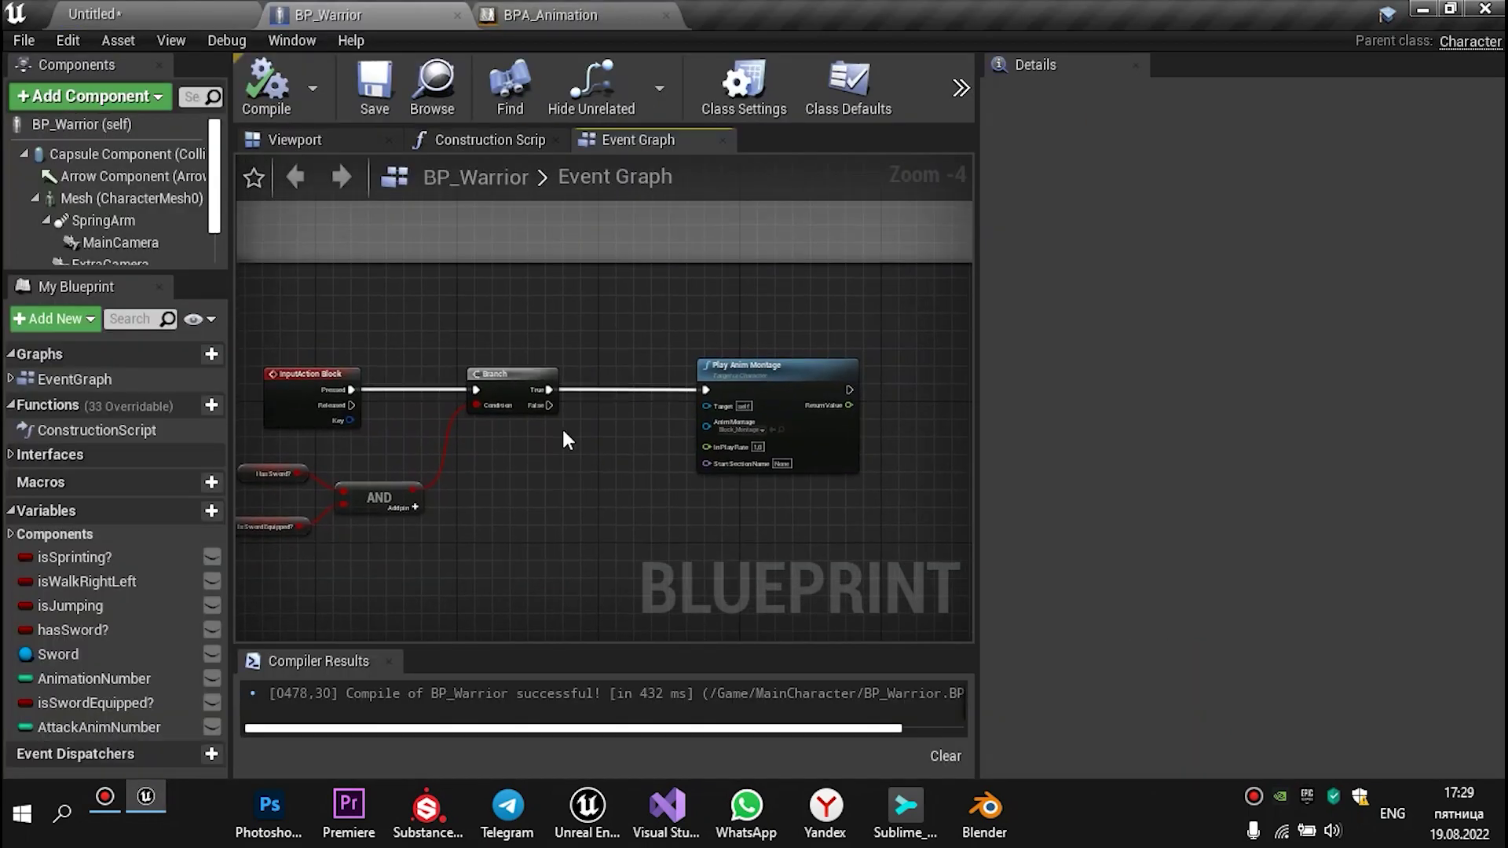
click(183, 10)
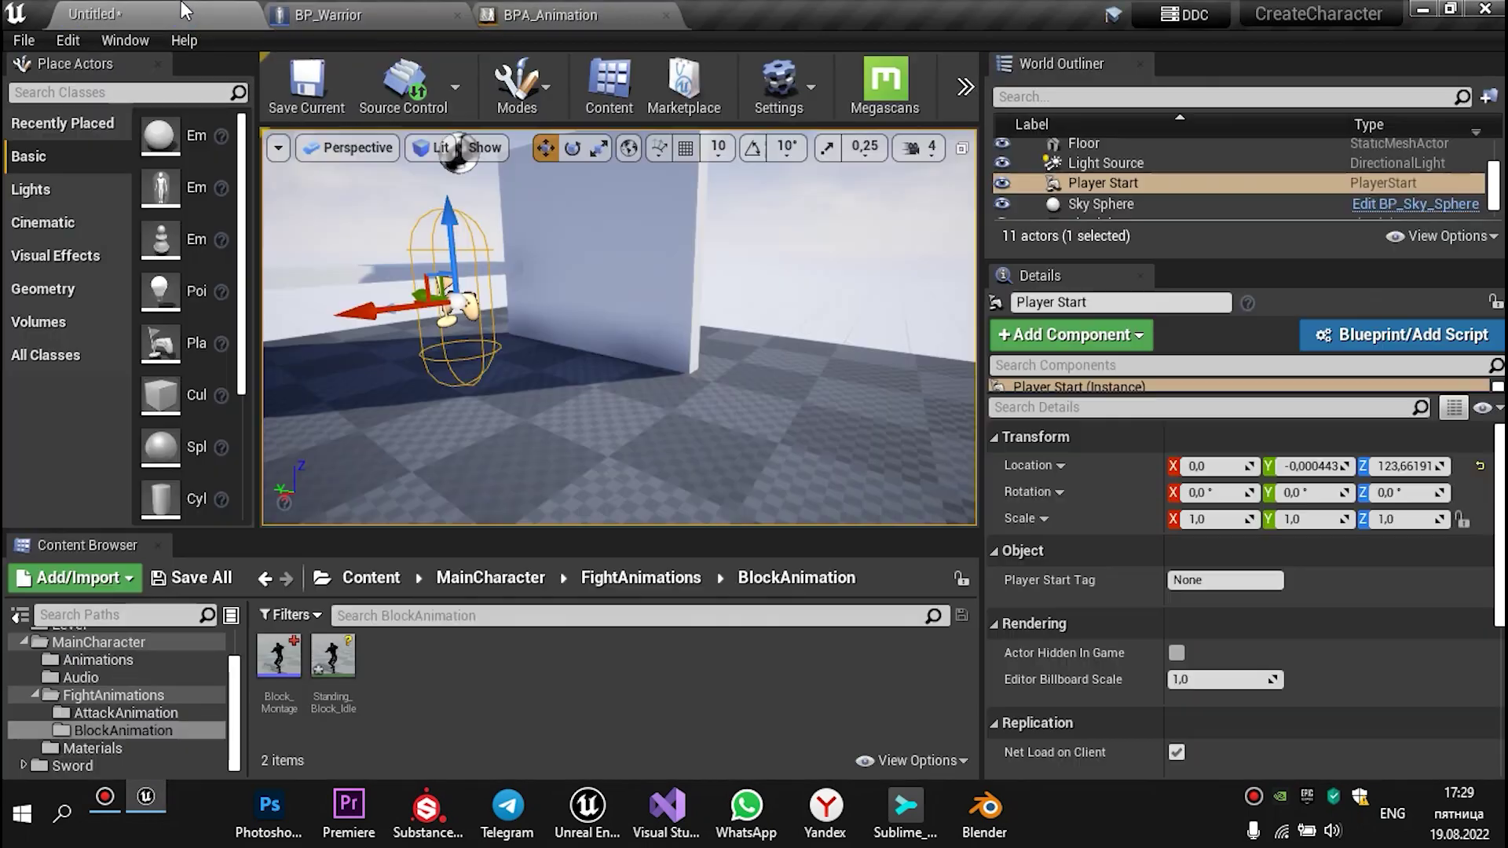
right_drag(619, 327, 581, 330)
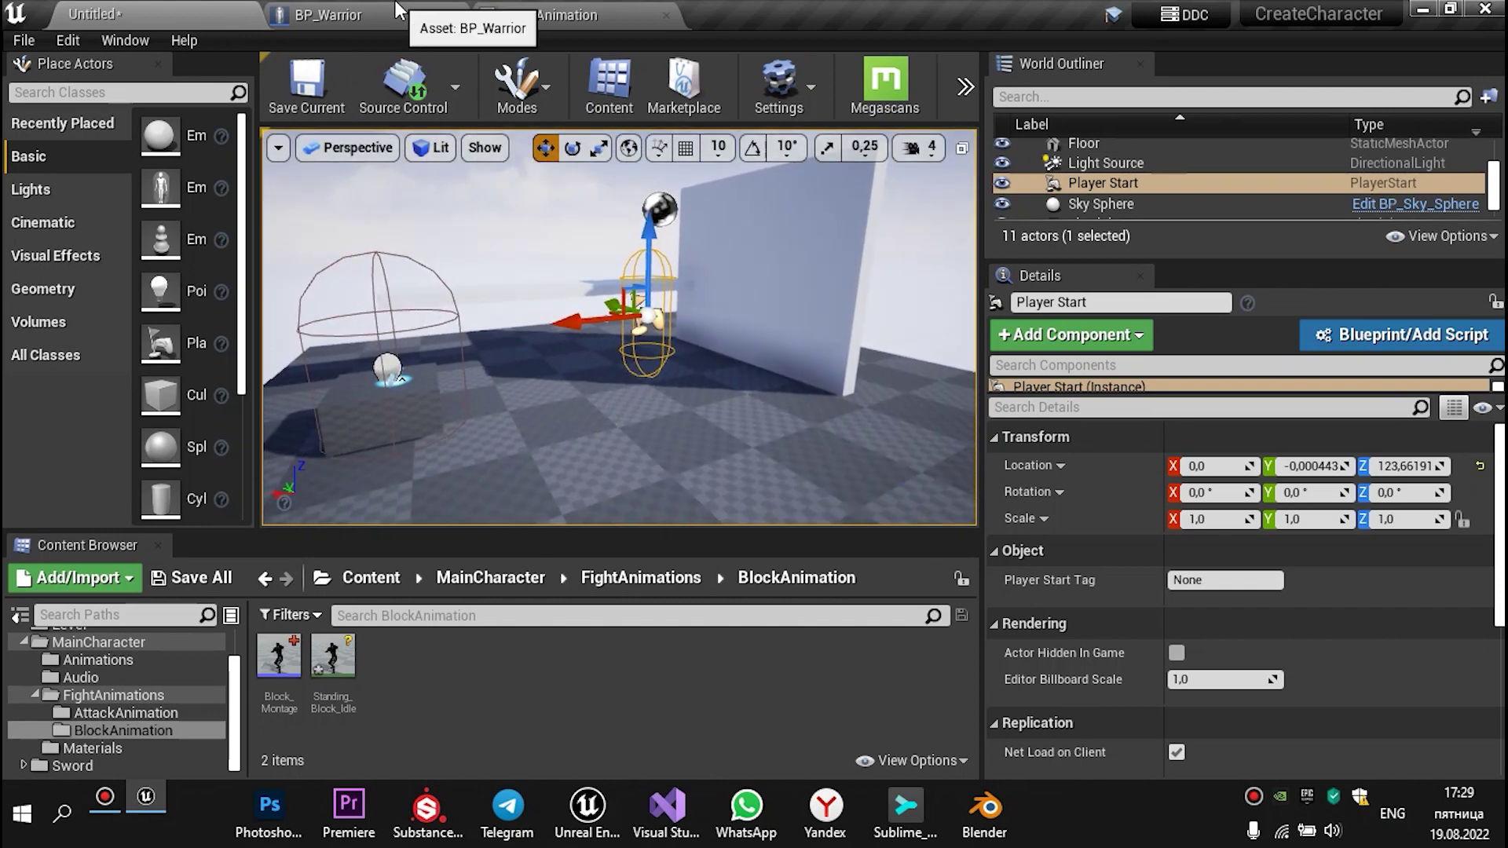
click(380, 17)
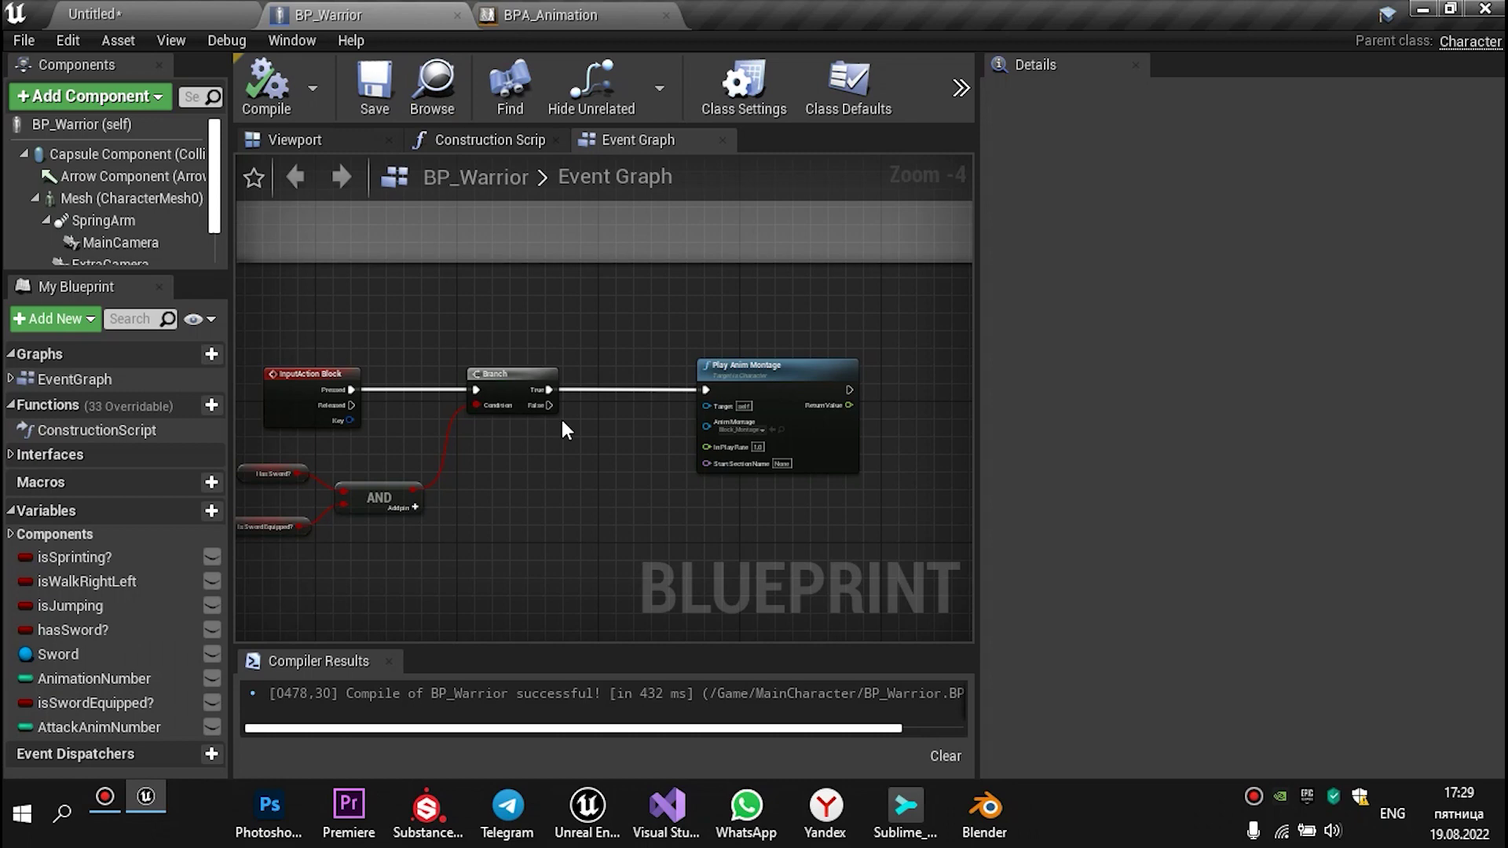
Add a Stop Anim Montage node wired from InputAction Block's Released pin
scroll(550, 425, up, 2)
right_drag(548, 429, 709, 384)
scroll(390, 320, up, 1)
scroll(390, 320, up, 1)
click(390, 319)
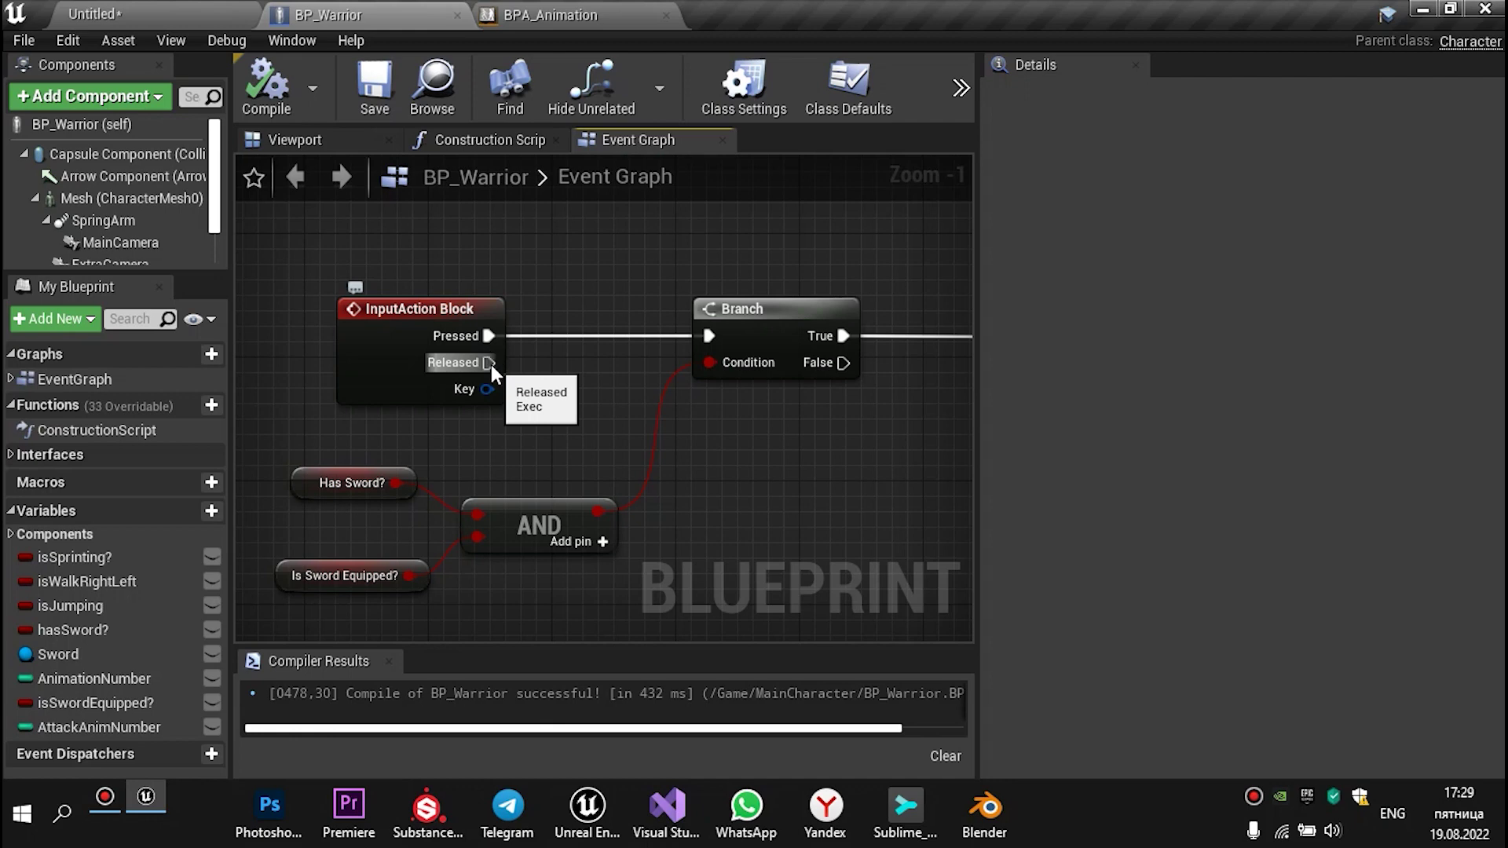
drag(793, 517, 823, 536)
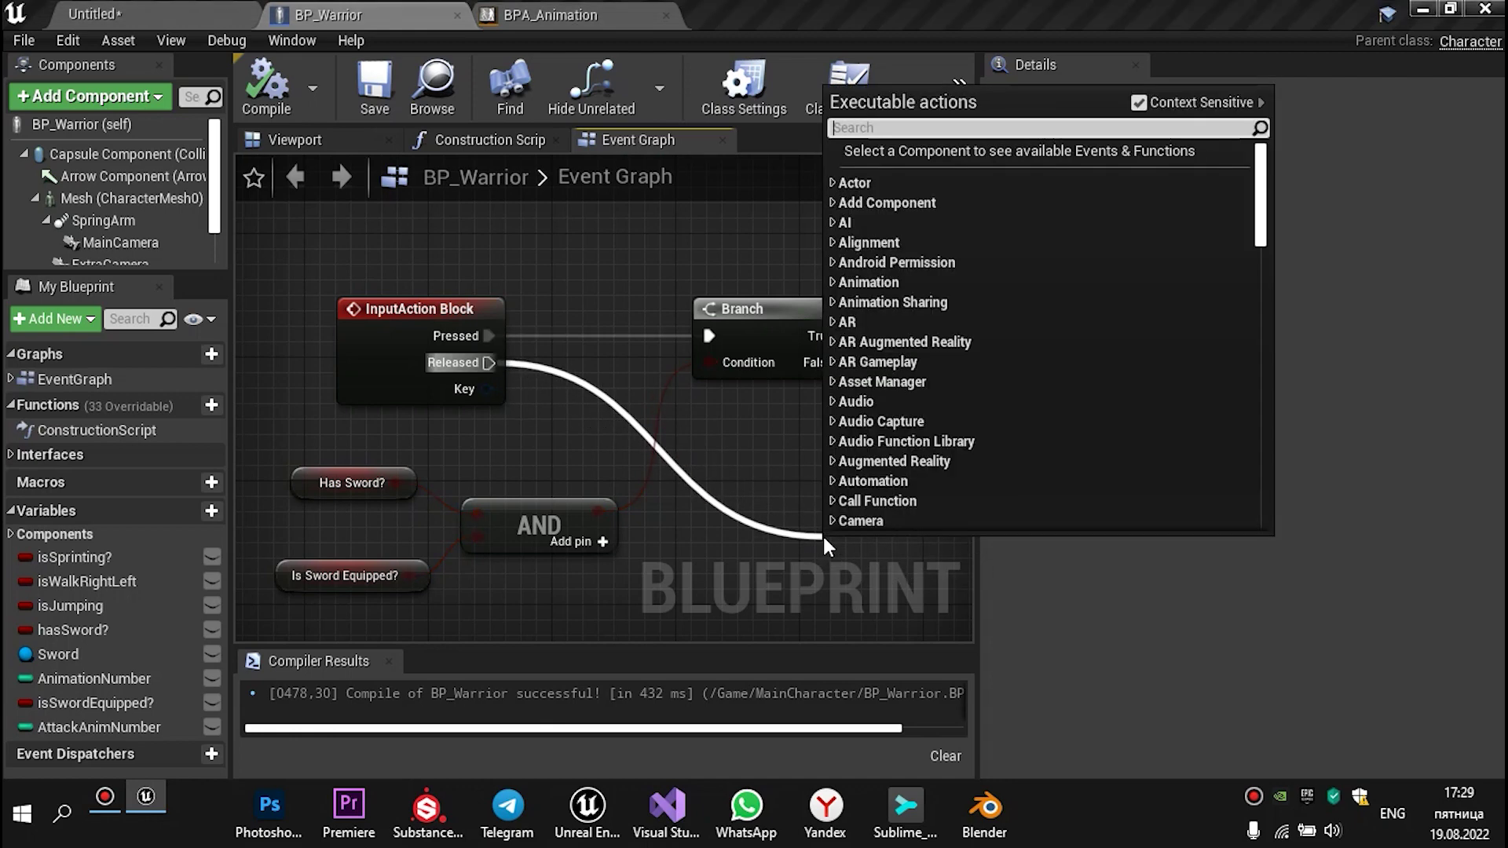
text(Stop A)
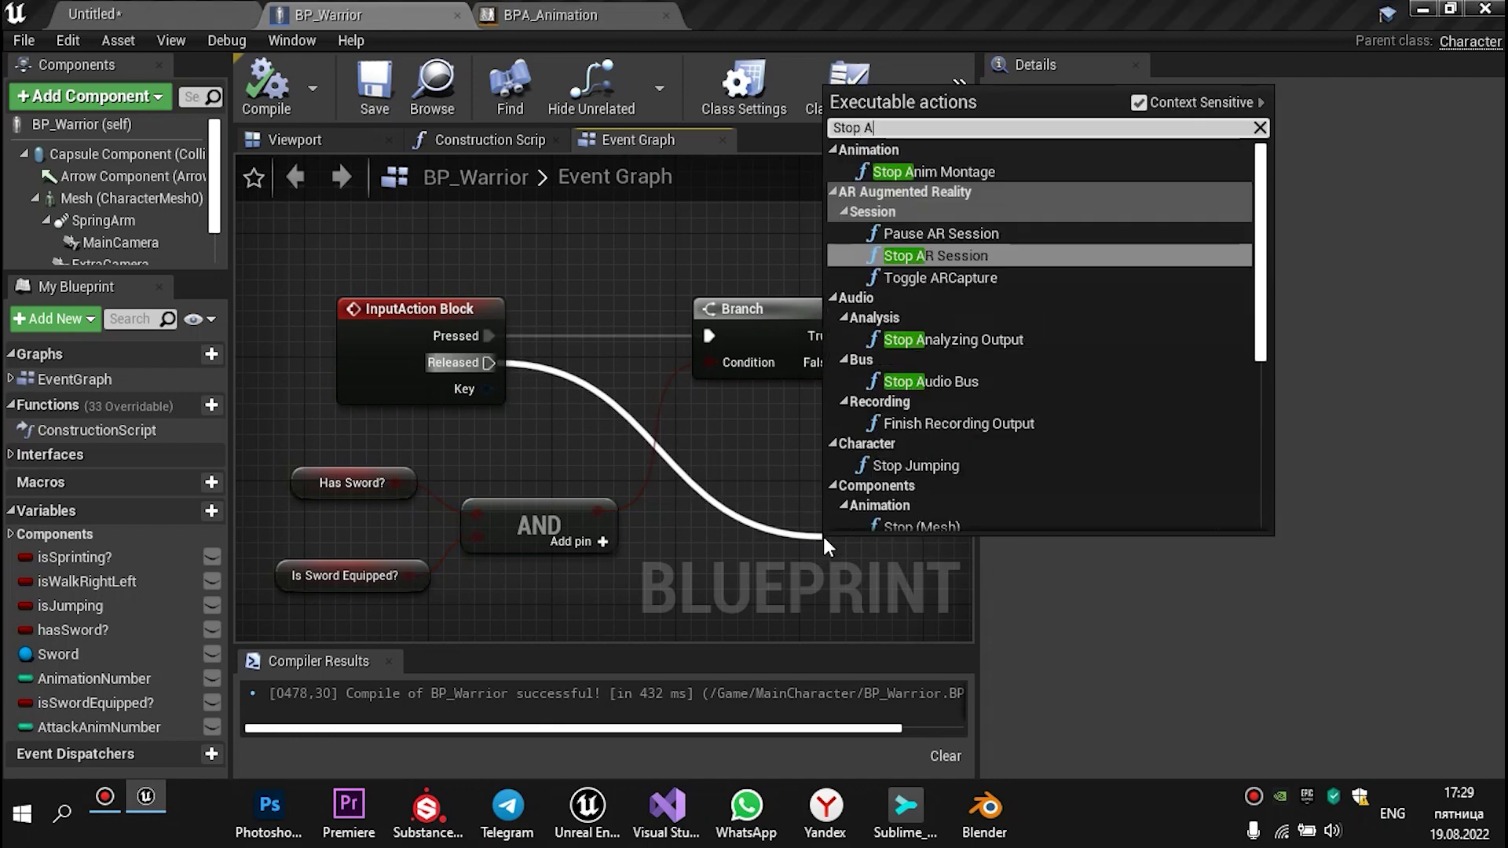
text(nim)
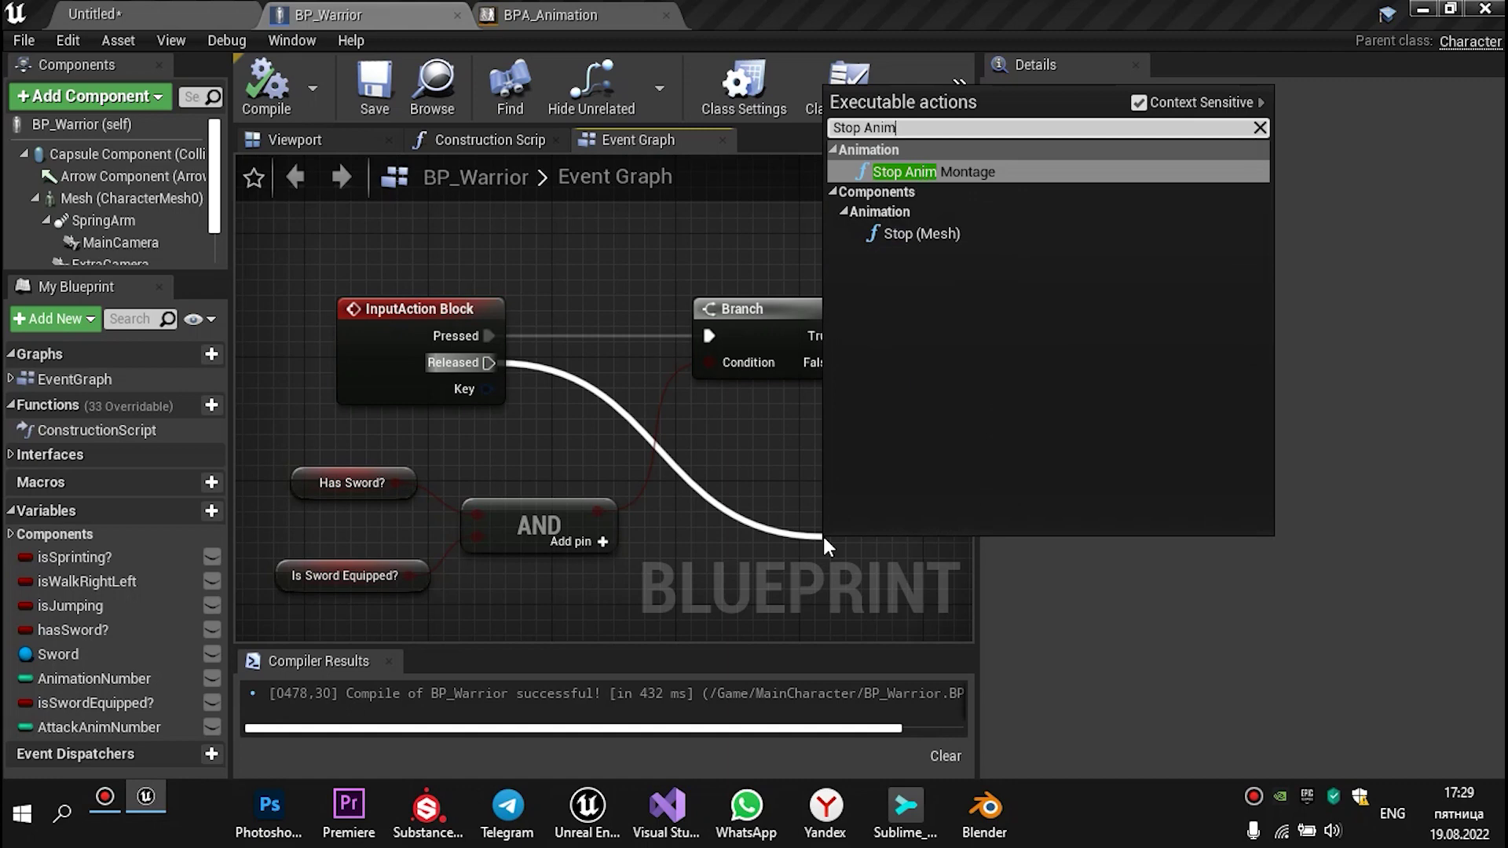
key(Return)
Place Stop Anim Montage below Play Anim Montage and set it to Block_Montage
right_drag(824, 536, 581, 465)
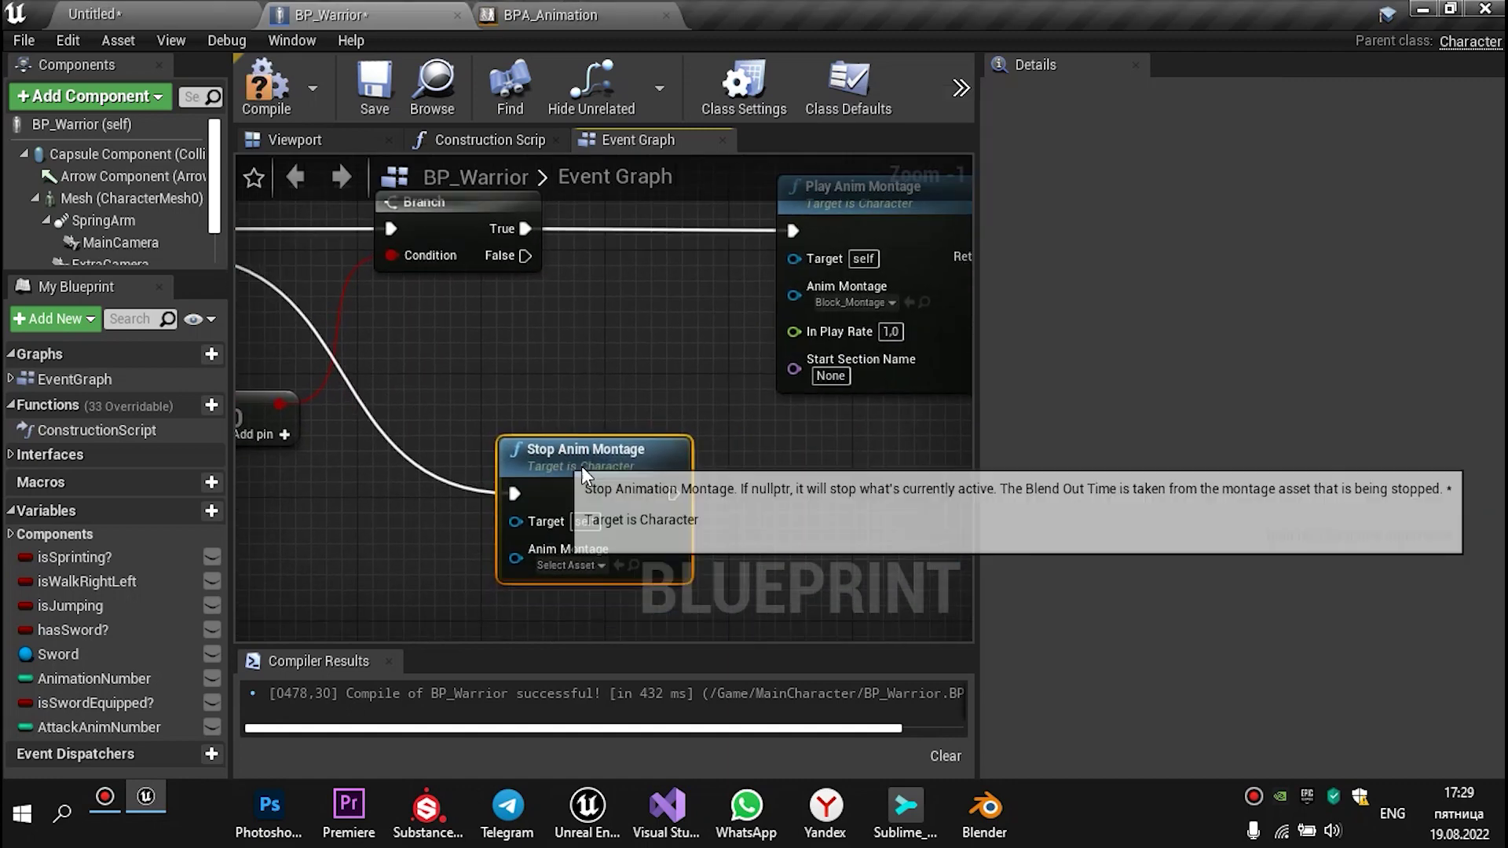
drag(581, 465, 746, 406)
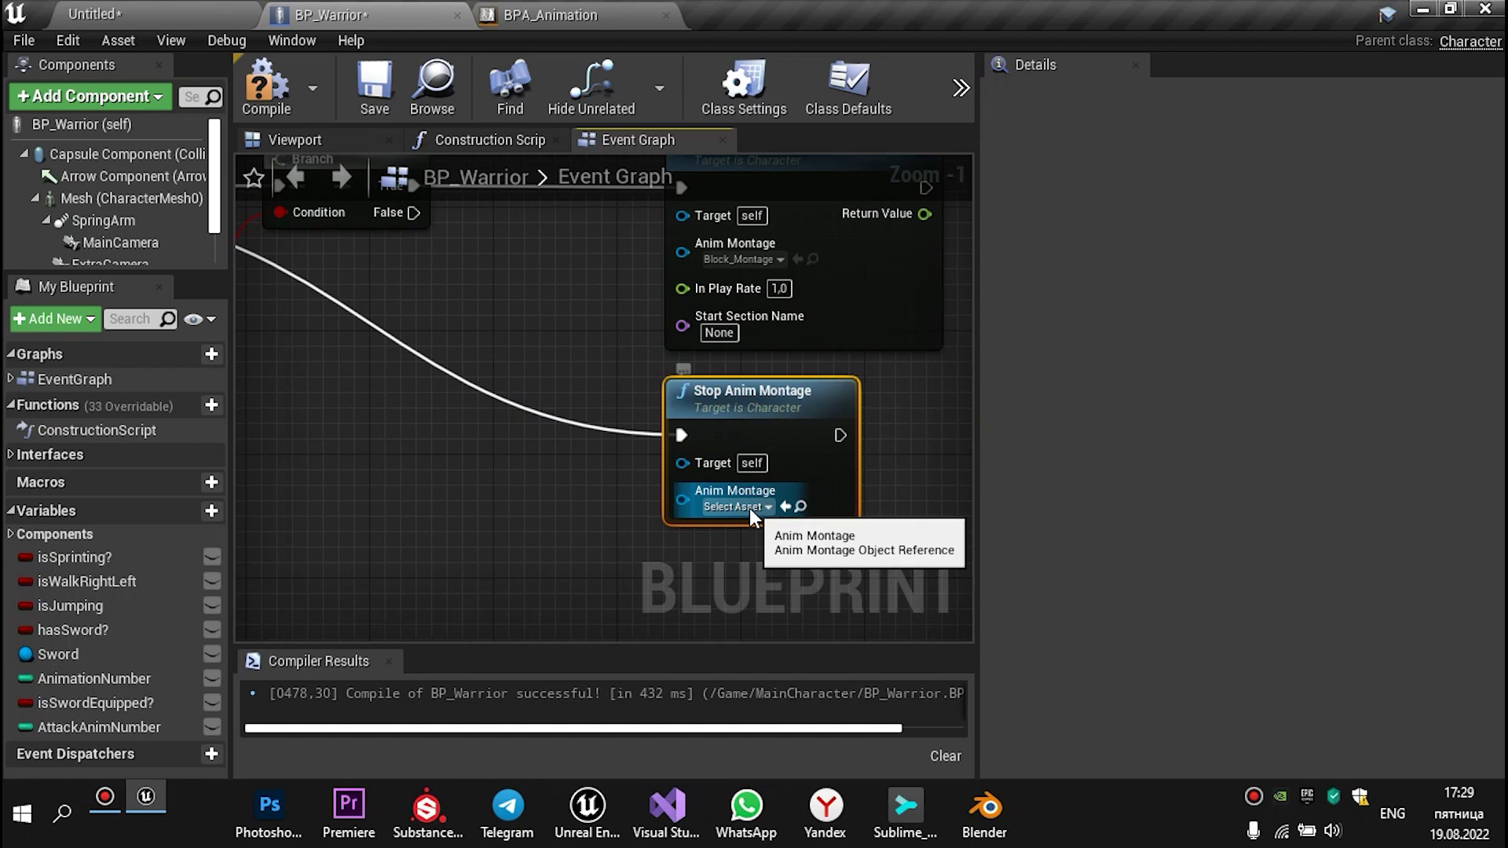
click(750, 508)
click(727, 385)
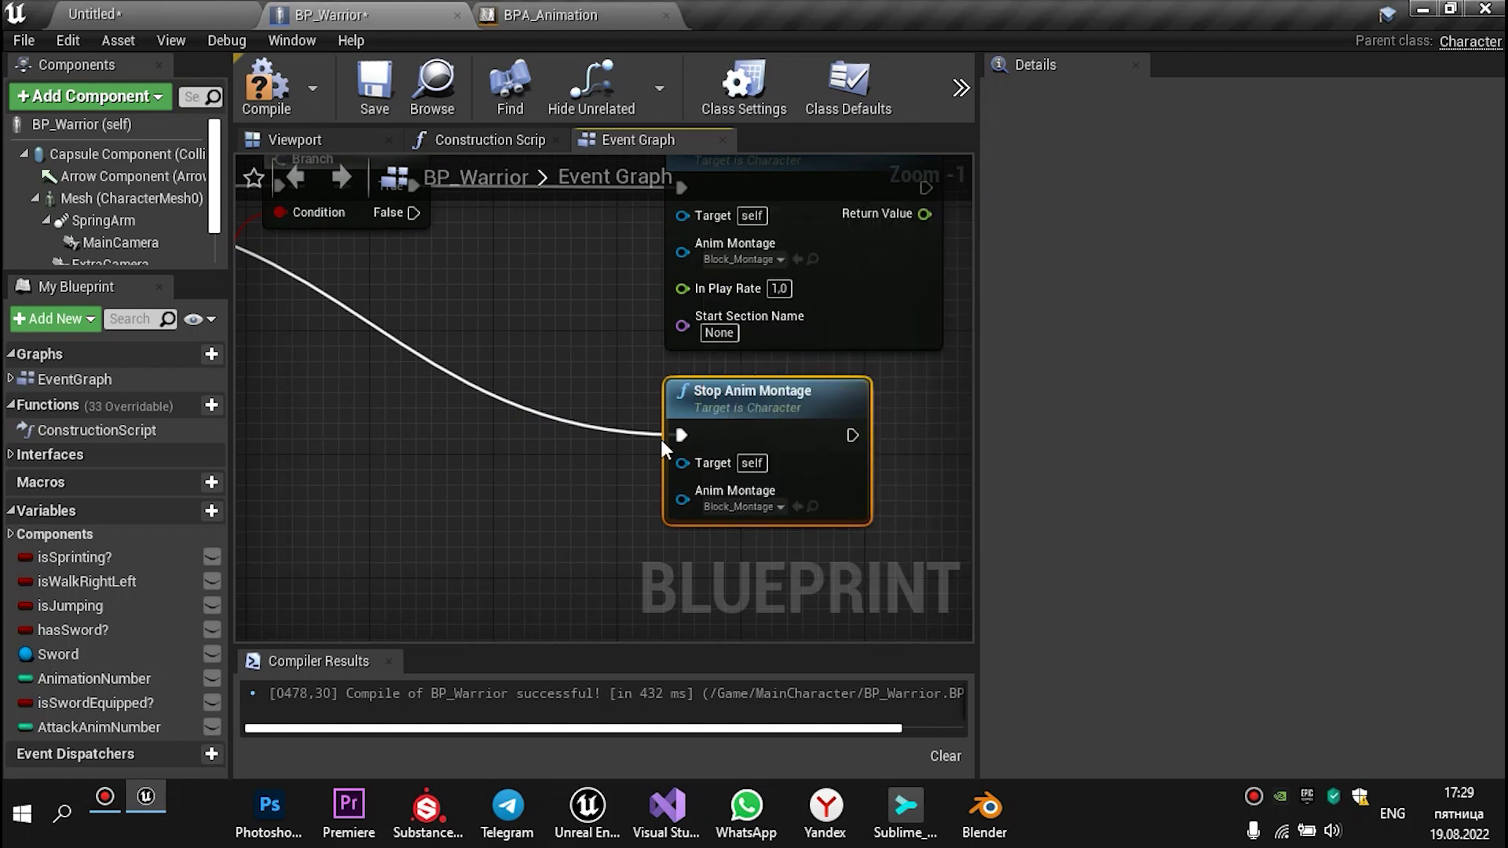
Compile BP_Warrior and review the complete block logic with both montage nodes
key(F7)
scroll(375, 451, down, 2)
scroll(370, 452, down, 2)
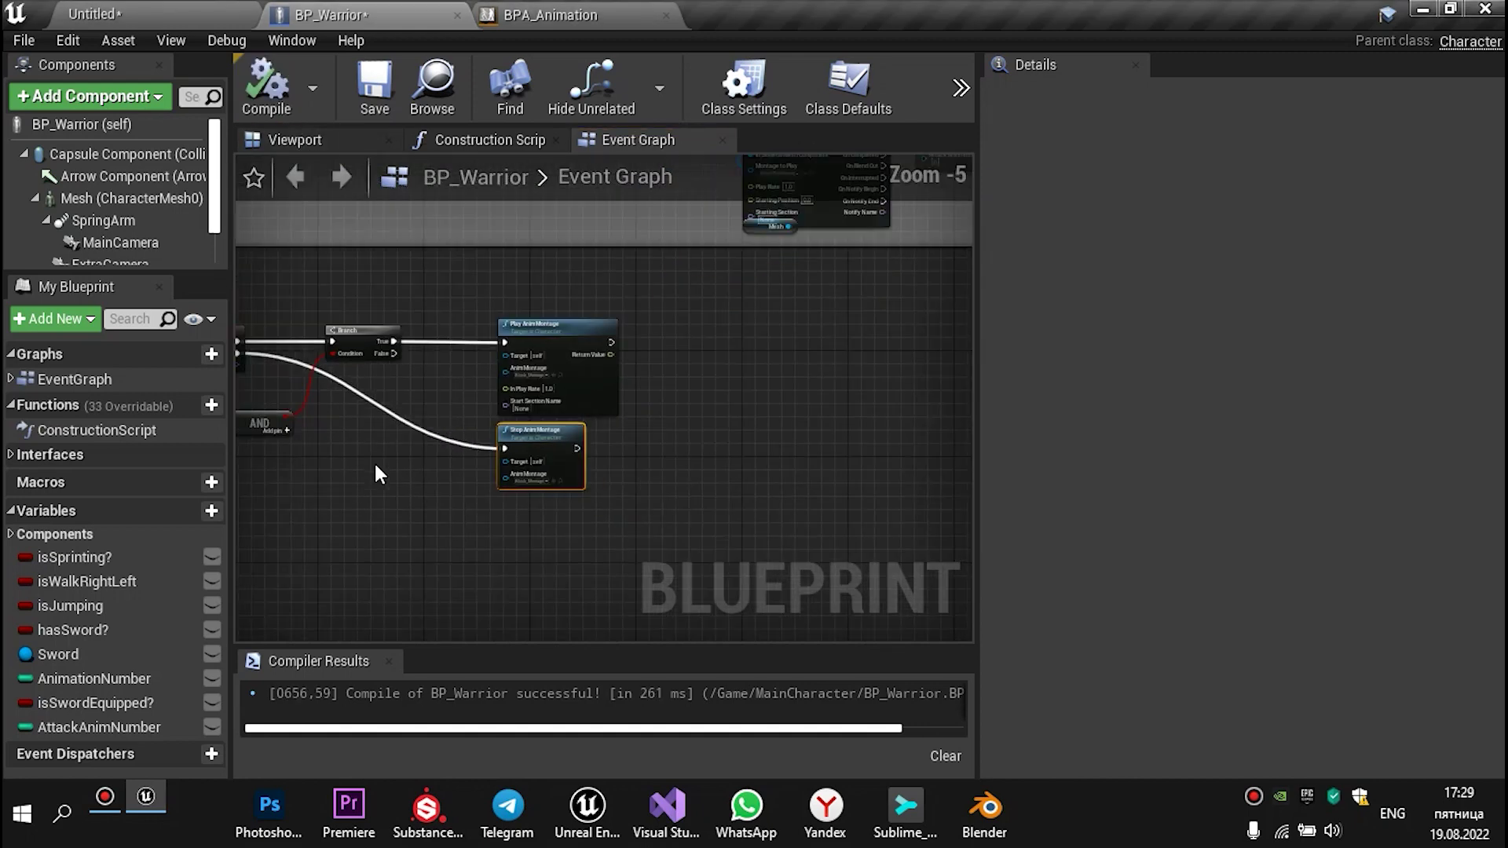
right_drag(374, 461, 634, 543)
scroll(413, 437, up, 1)
scroll(394, 353, up, 1)
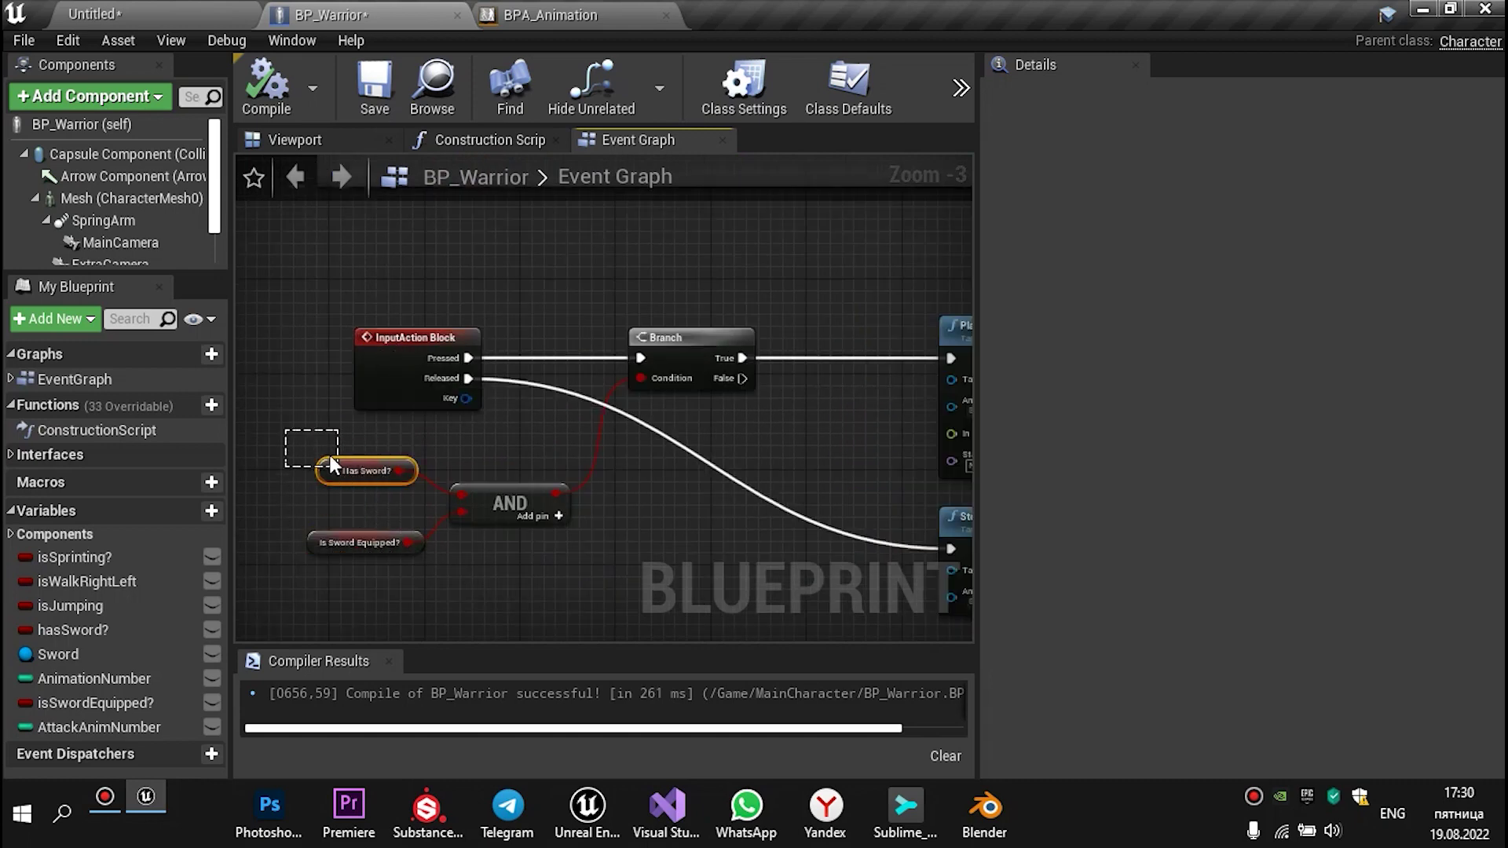
right_drag(842, 424, 650, 422)
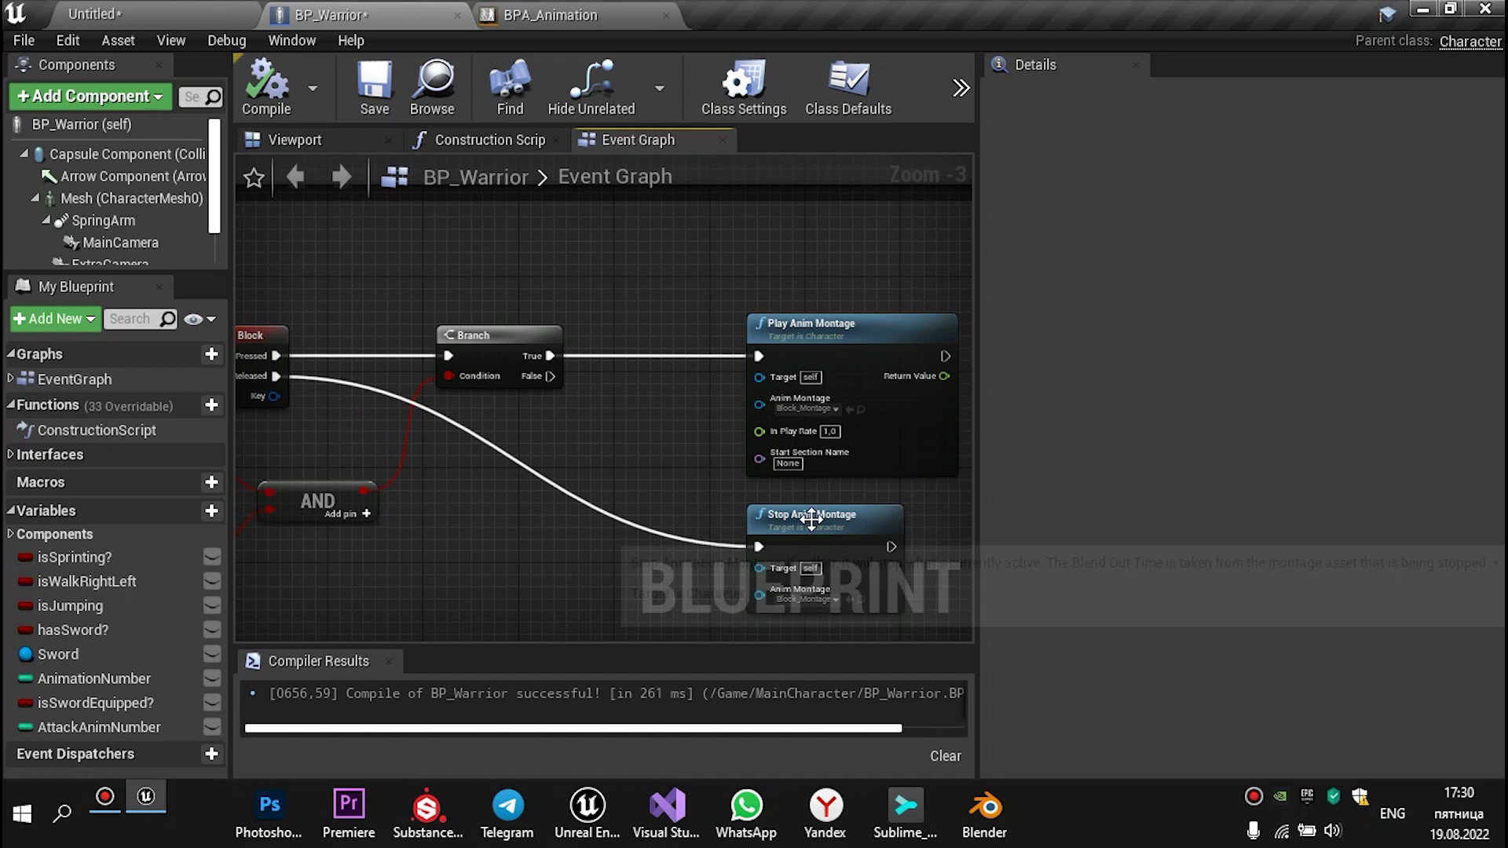
right_drag(740, 512, 616, 334)
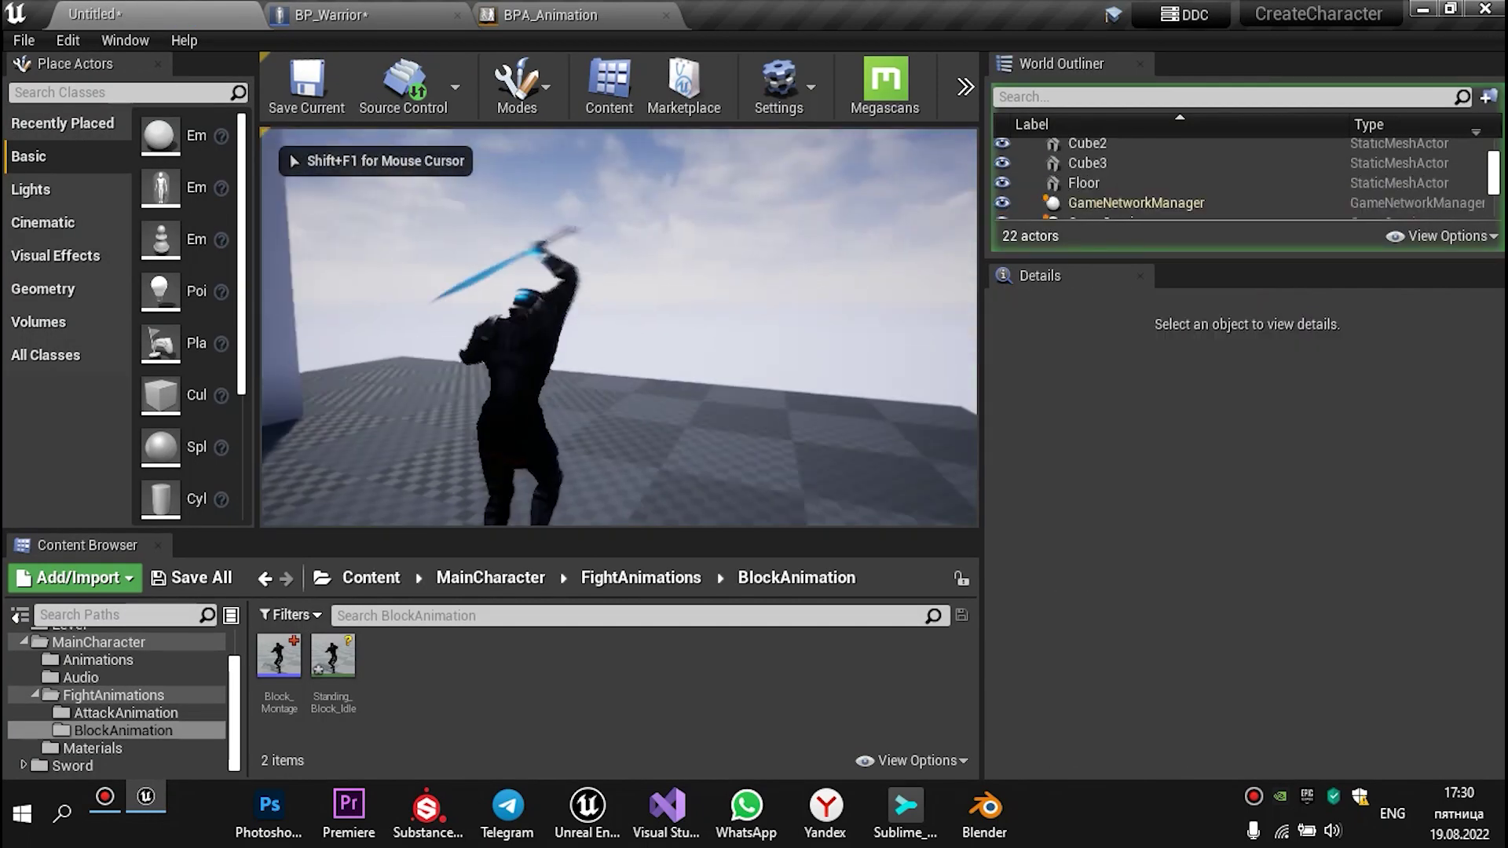
Test blocking repeatedly while standing, turning and running, then end the play session
right_click(619, 327)
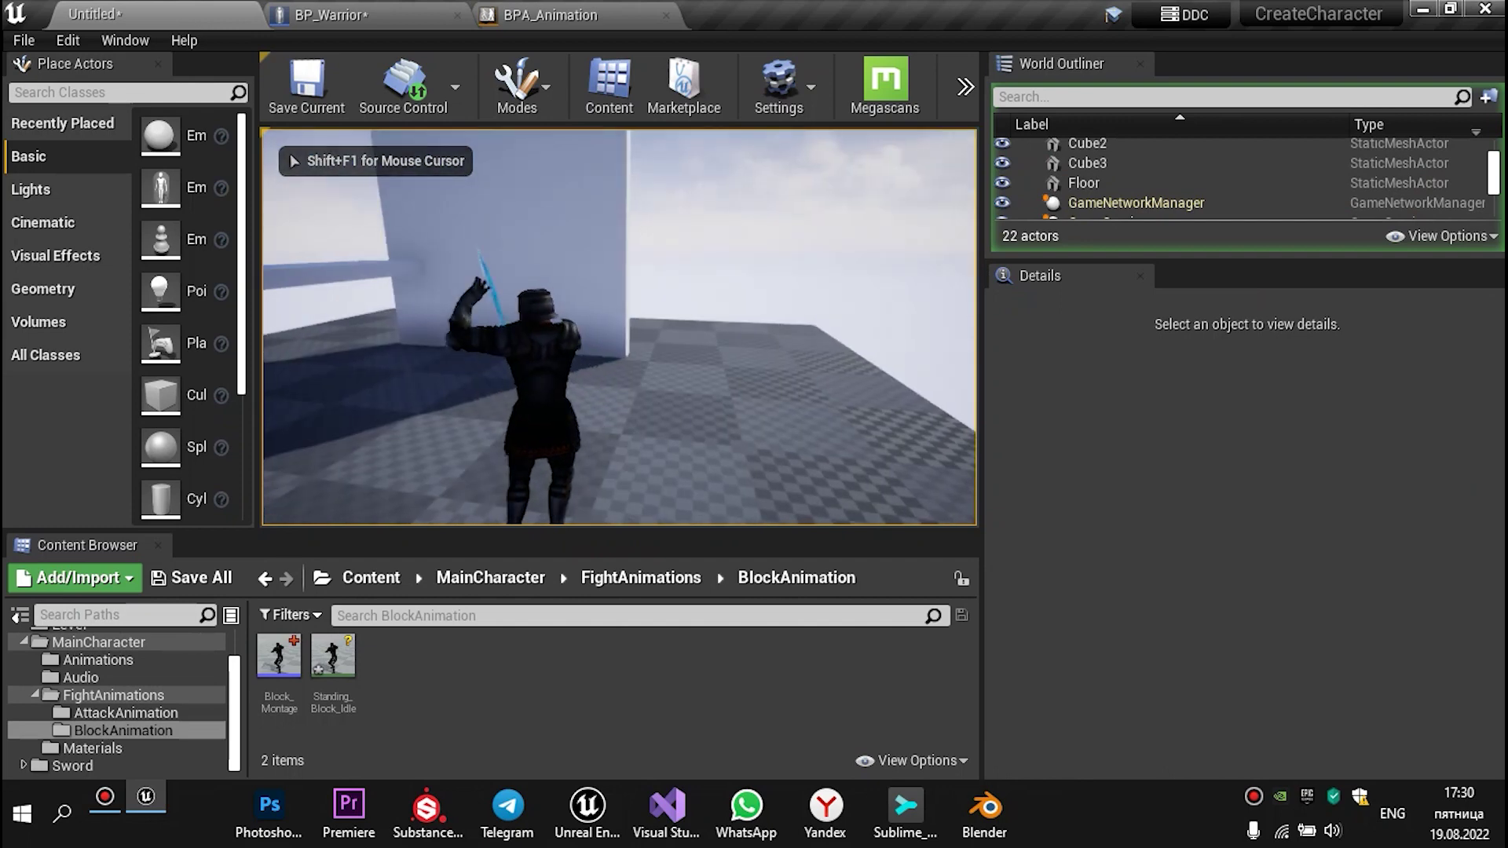
right_click(619, 327)
right_click(619, 327)
right_click(619, 327)
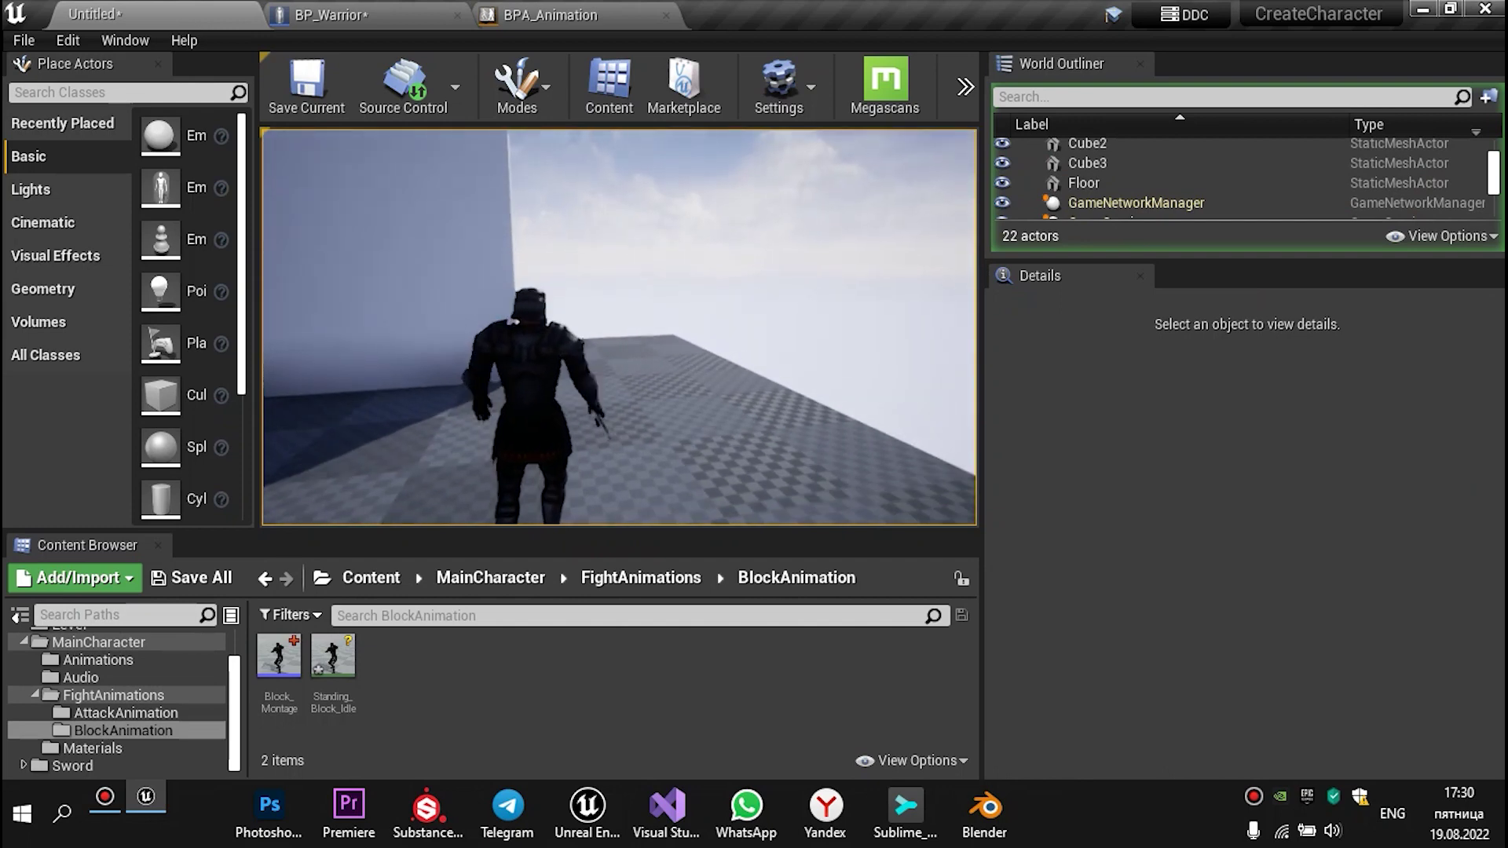
key(w)
right_click(619, 326)
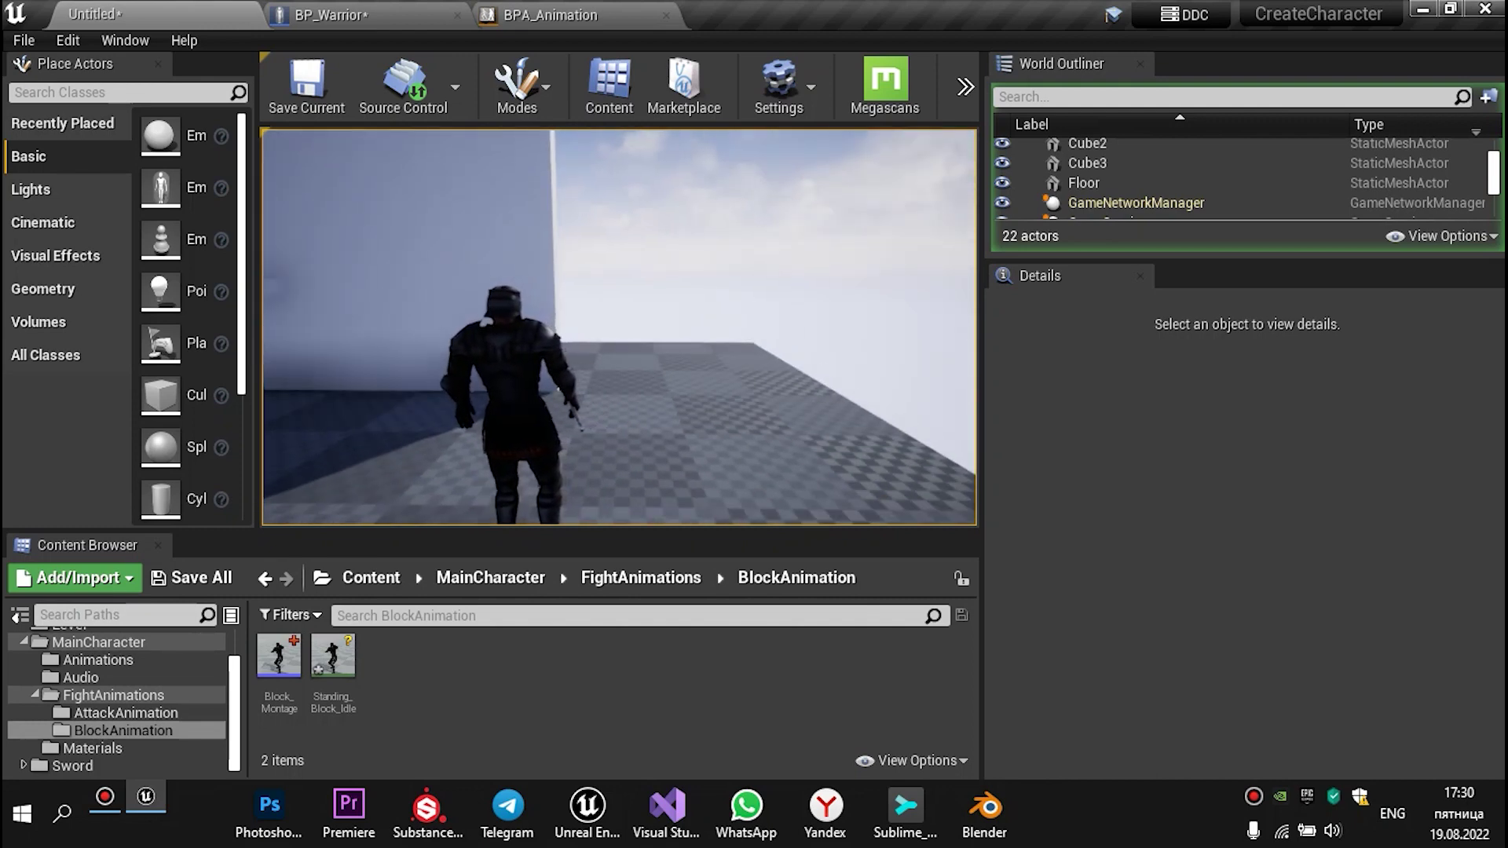
key(q)
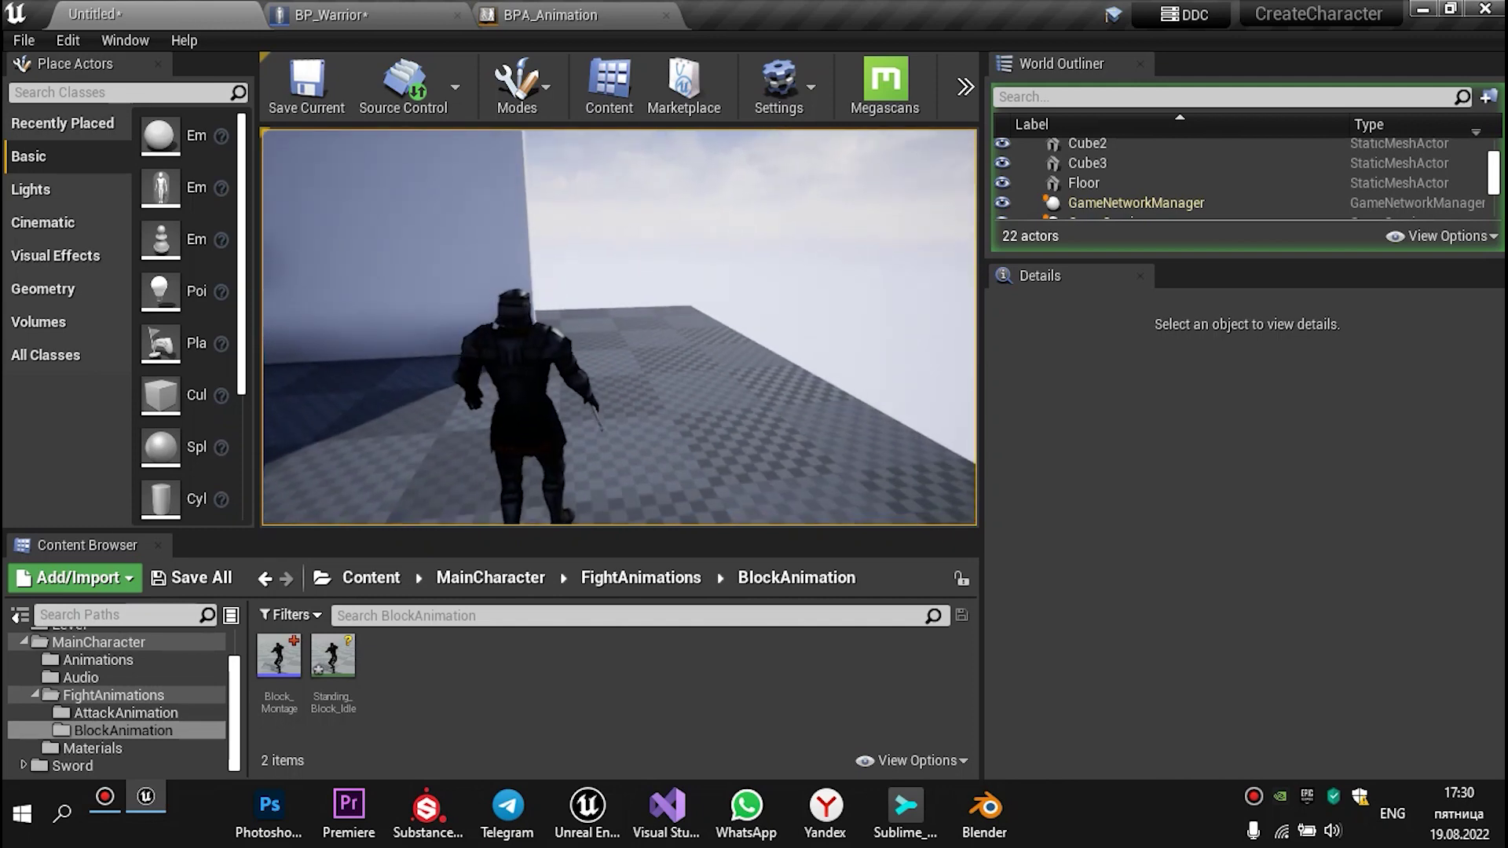
key(Escape)
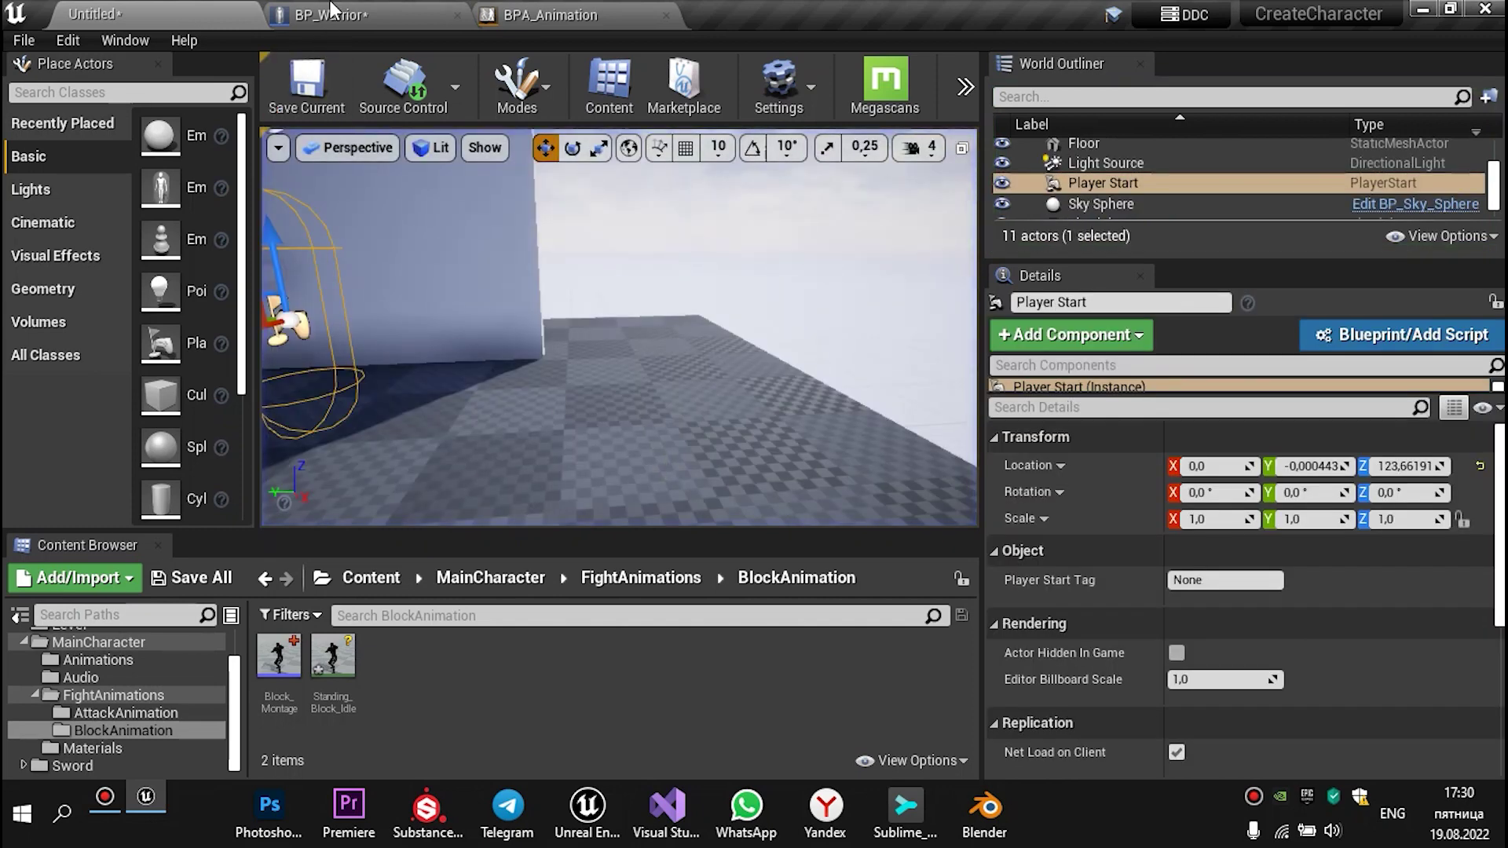
Close the BPA_Animation editor and open Block_Montage from the level editor
click(381, 11)
click(628, 14)
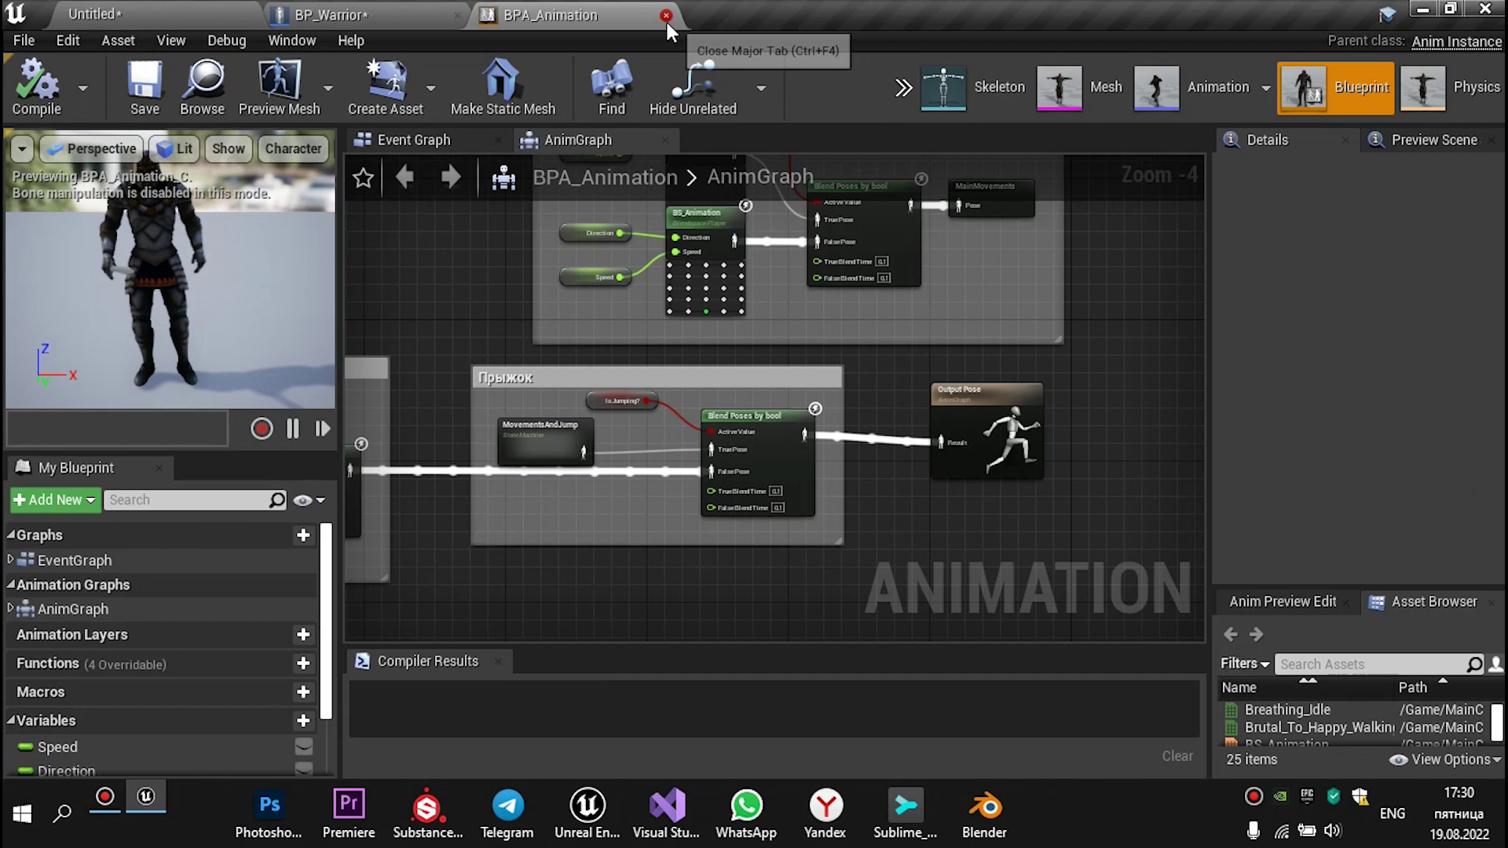
click(666, 16)
click(189, 11)
double_click(280, 666)
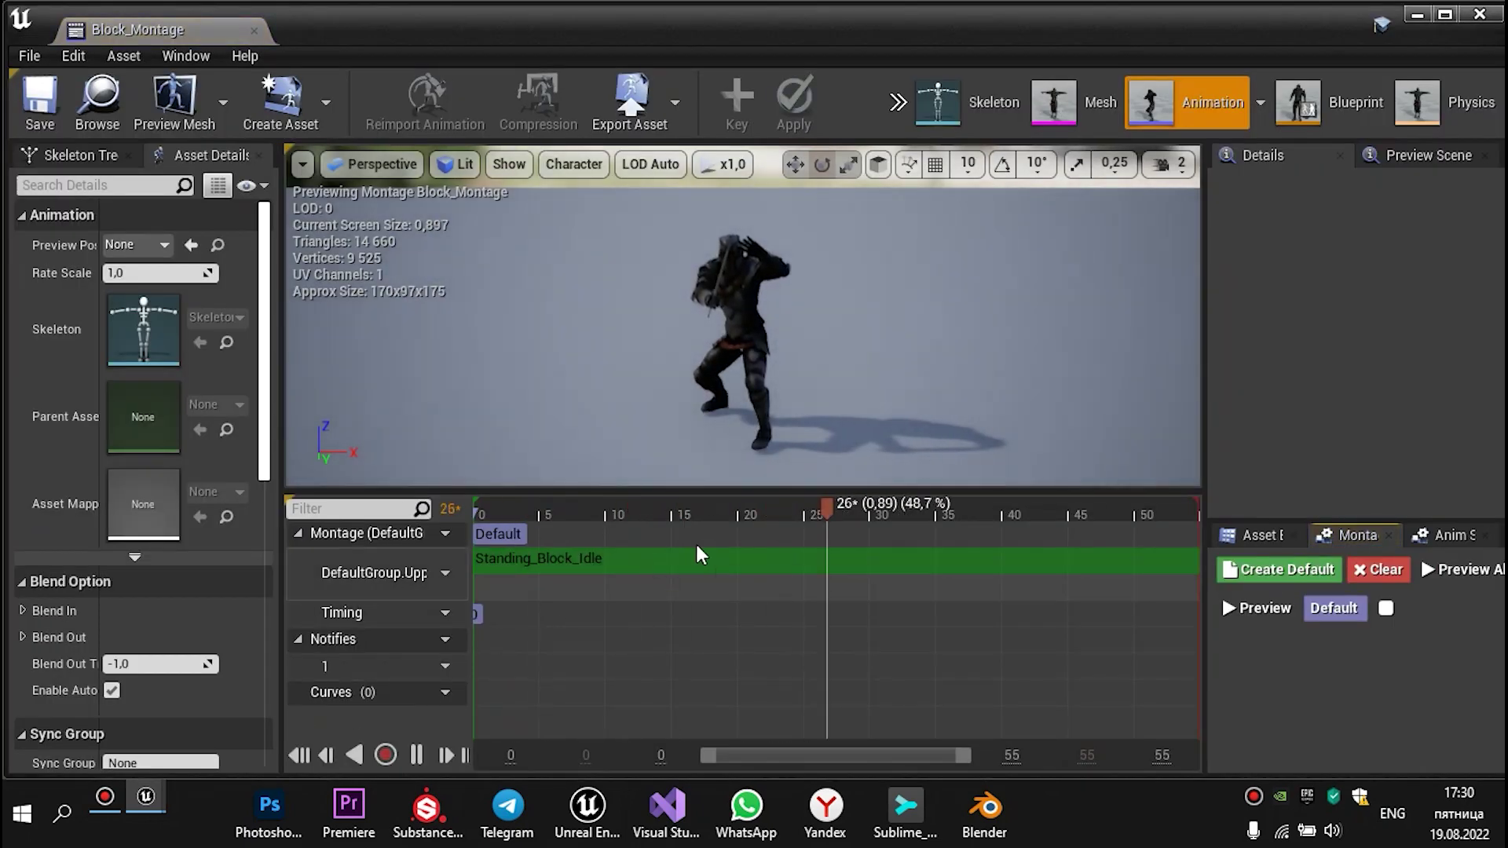
Pause the montage preview and scrub through the block animation on the timeline
click(420, 758)
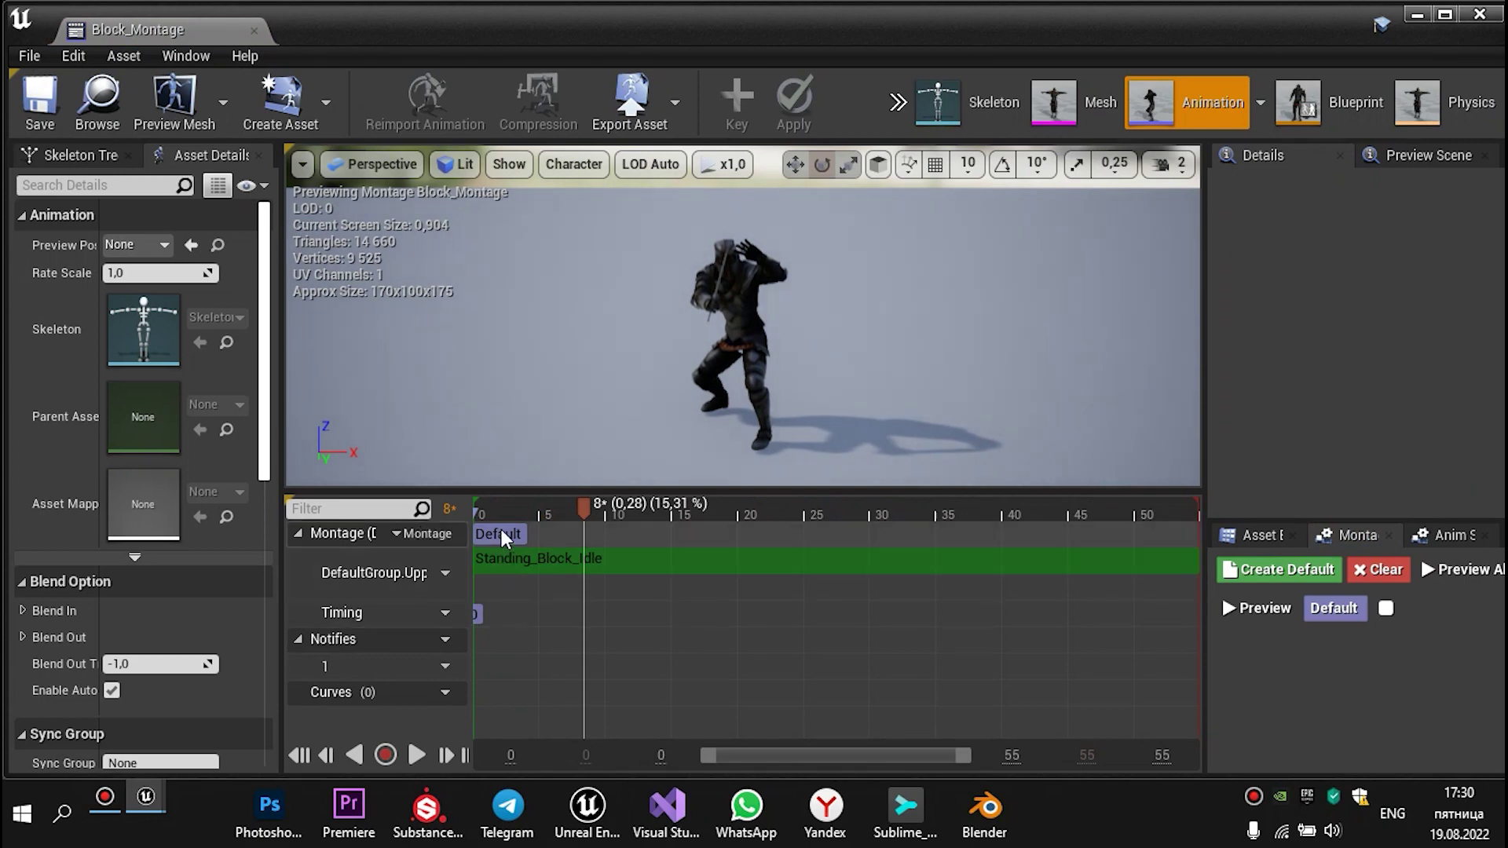
click(507, 533)
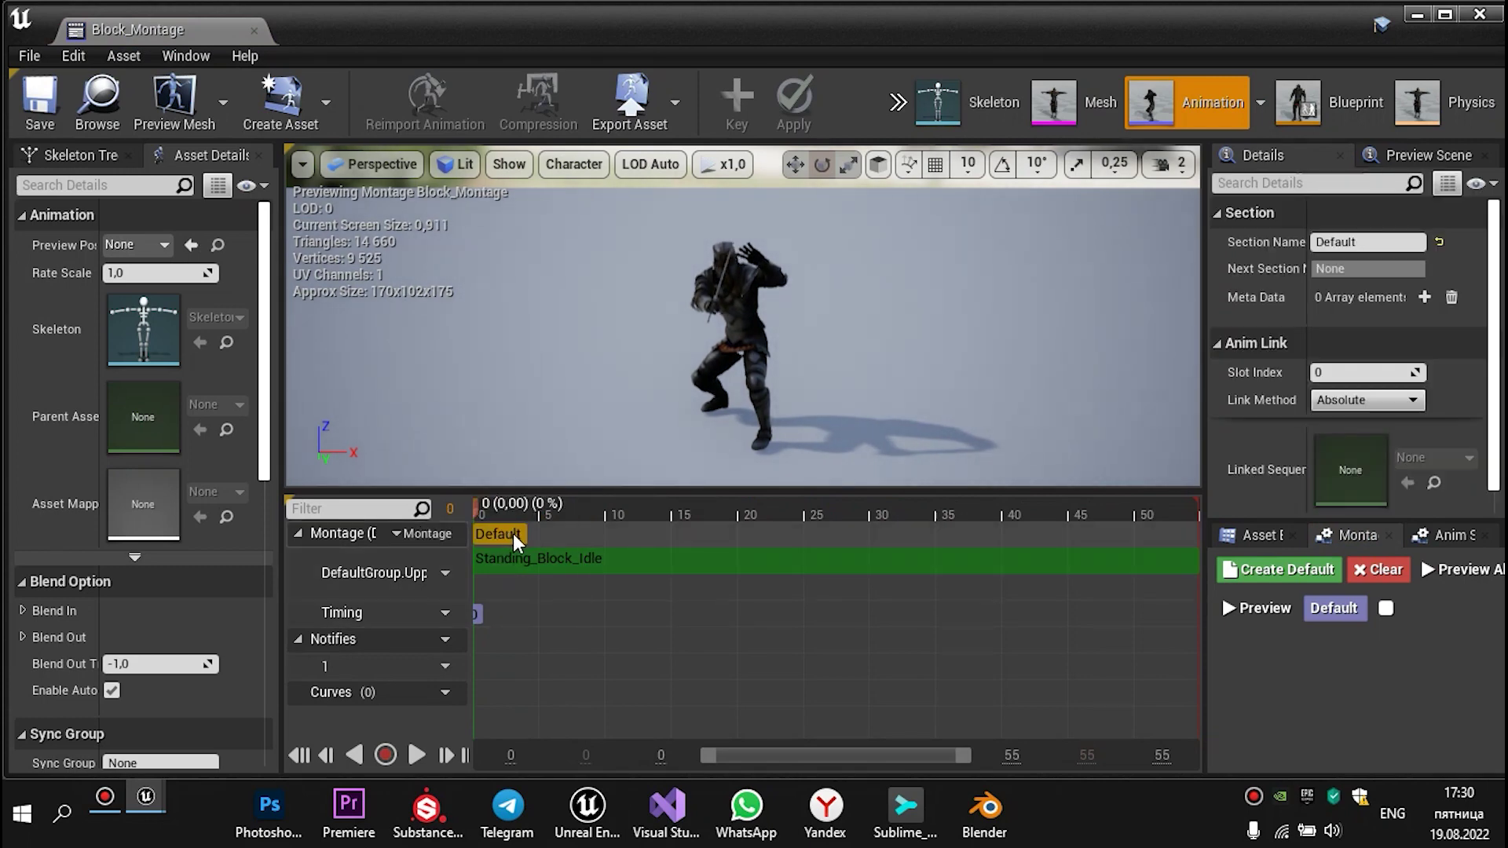
drag(507, 534, 496, 506)
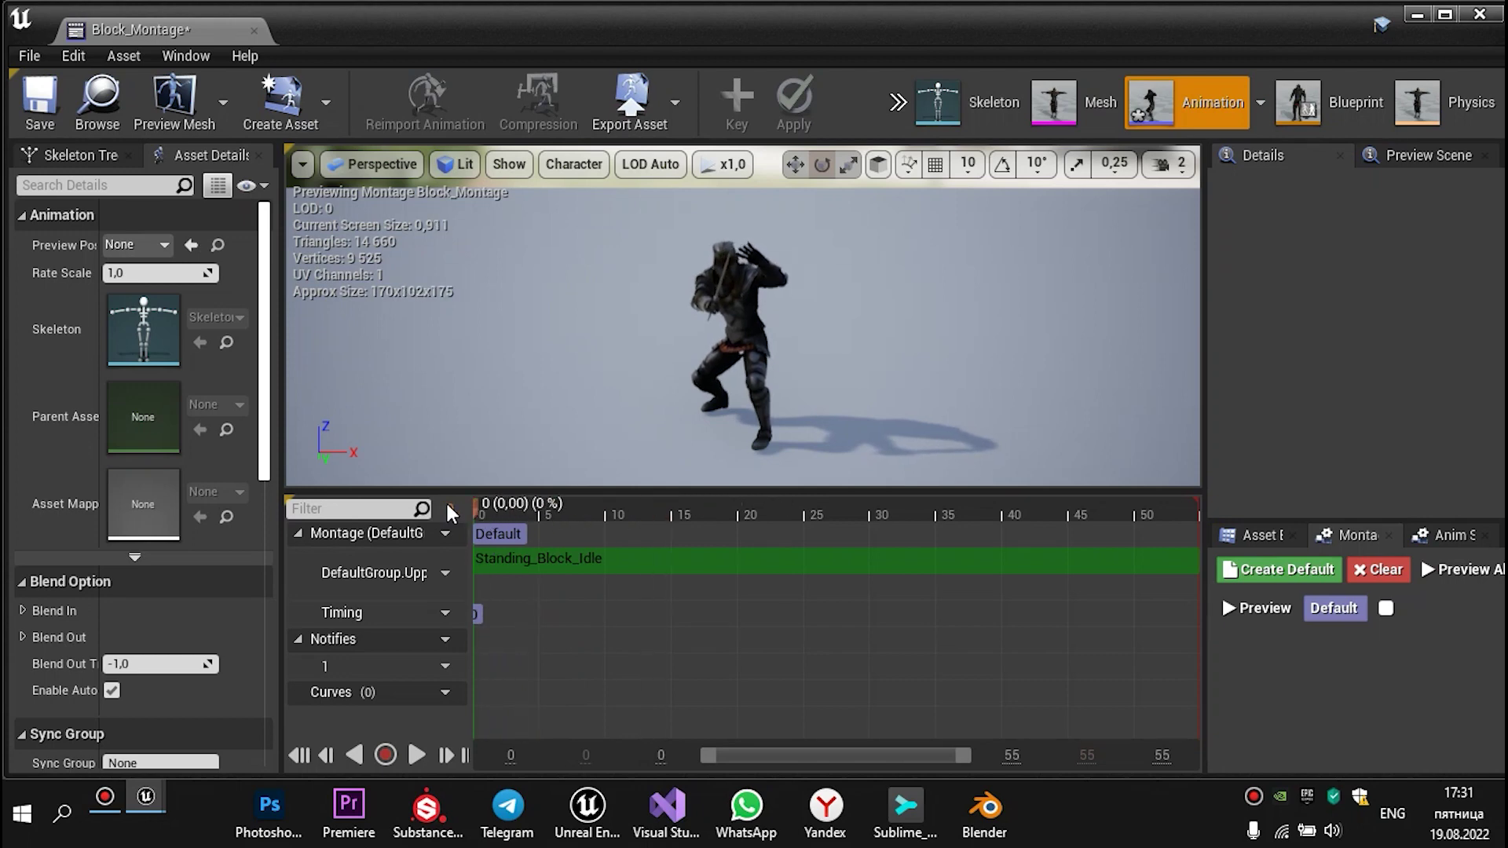
mouse_move(477, 507)
mouse_down()
mouse_move(1108, 530)
mouse_move(371, 490)
mouse_move(475, 507)
mouse_up()
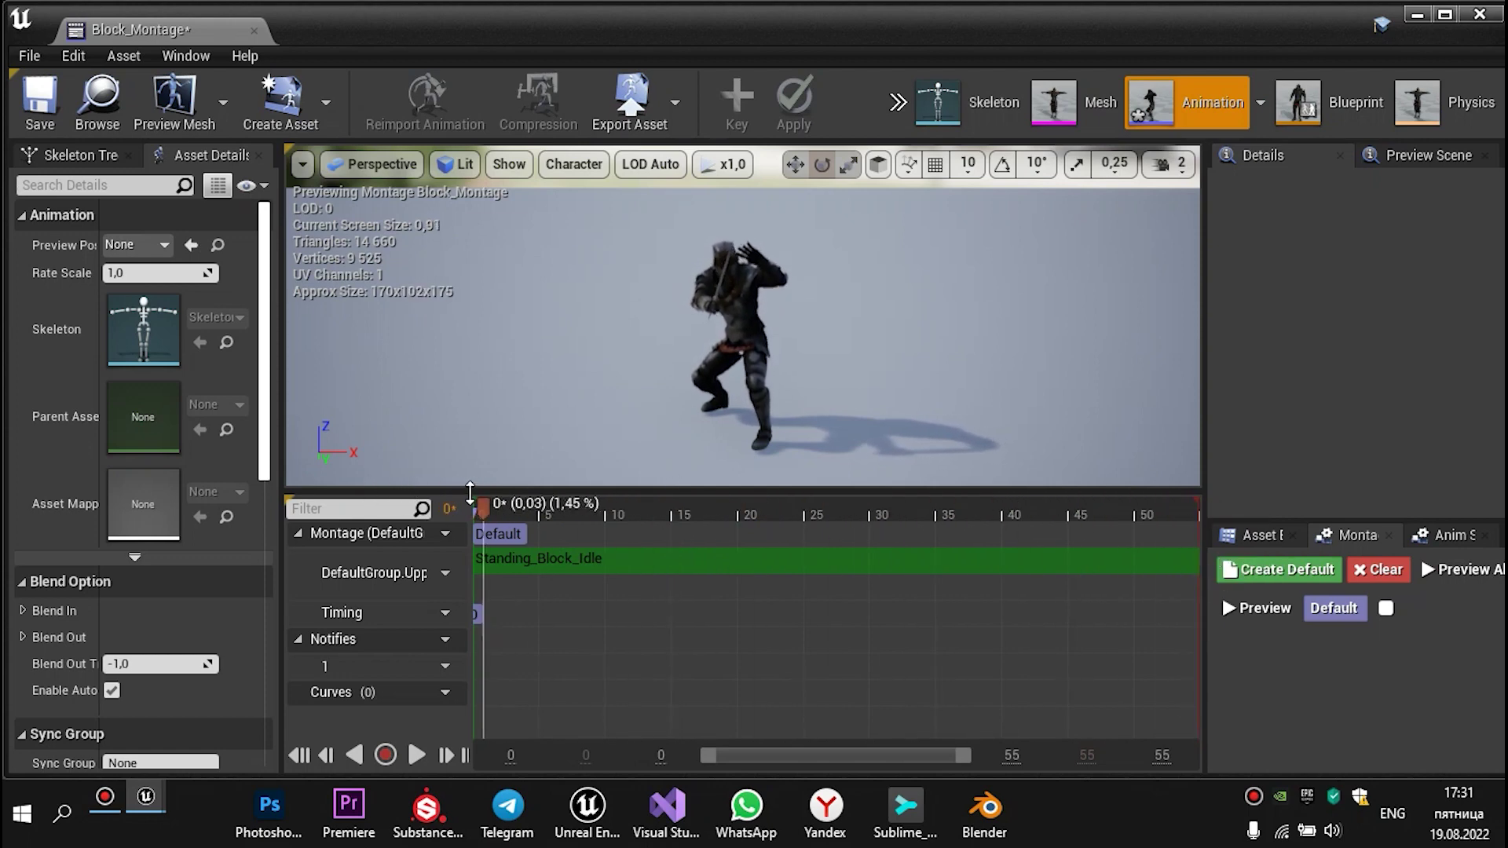
drag(477, 507, 756, 509)
drag(1188, 518, 396, 490)
drag(671, 536, 809, 657)
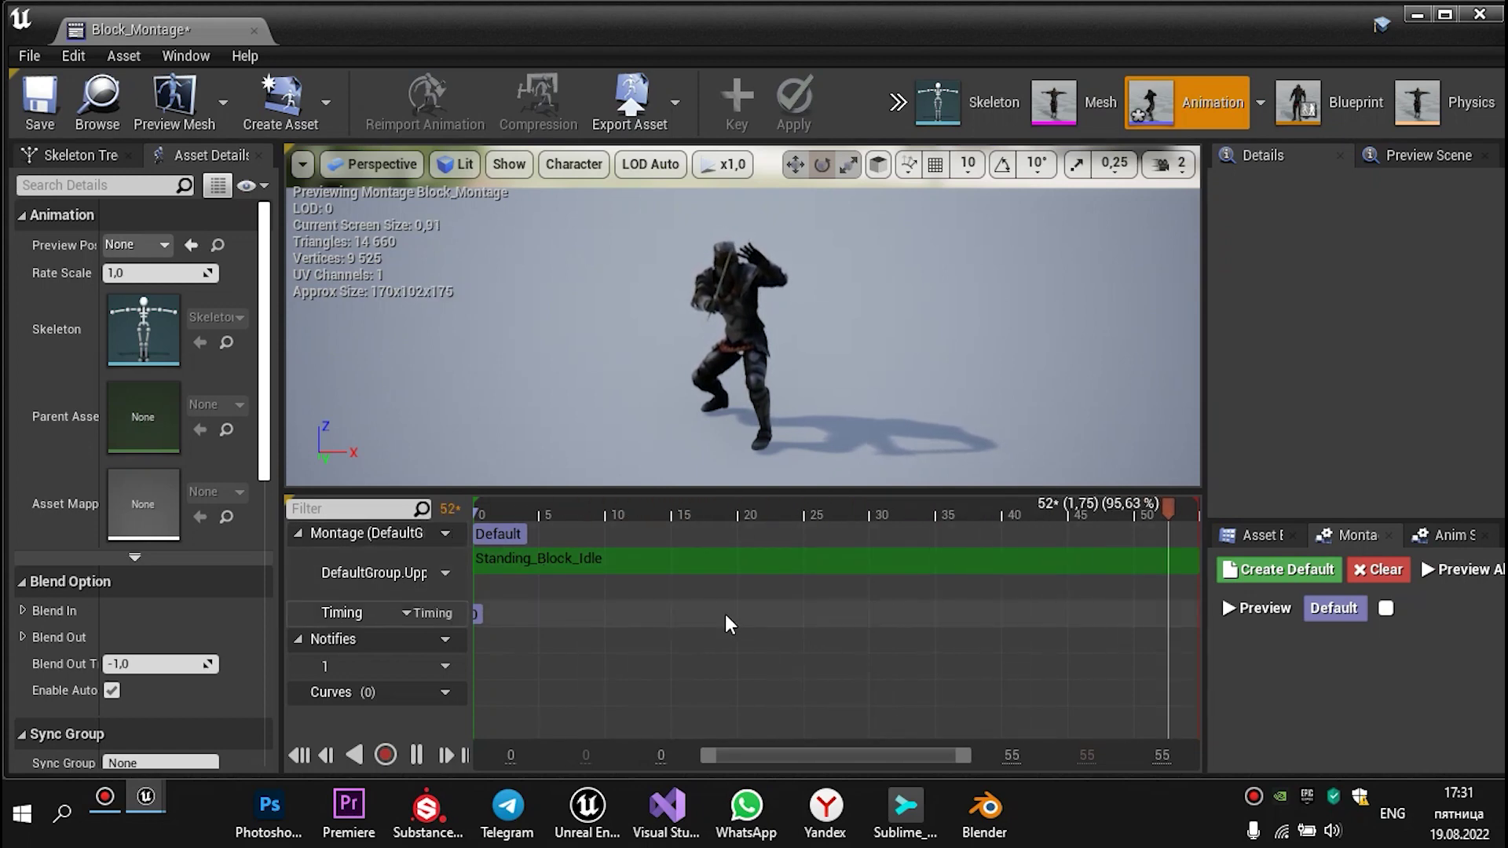
Rewind the preview to frame 0 and select the Standing_Block_Idle segment
key(space)
drag(785, 502, 470, 516)
click(479, 541)
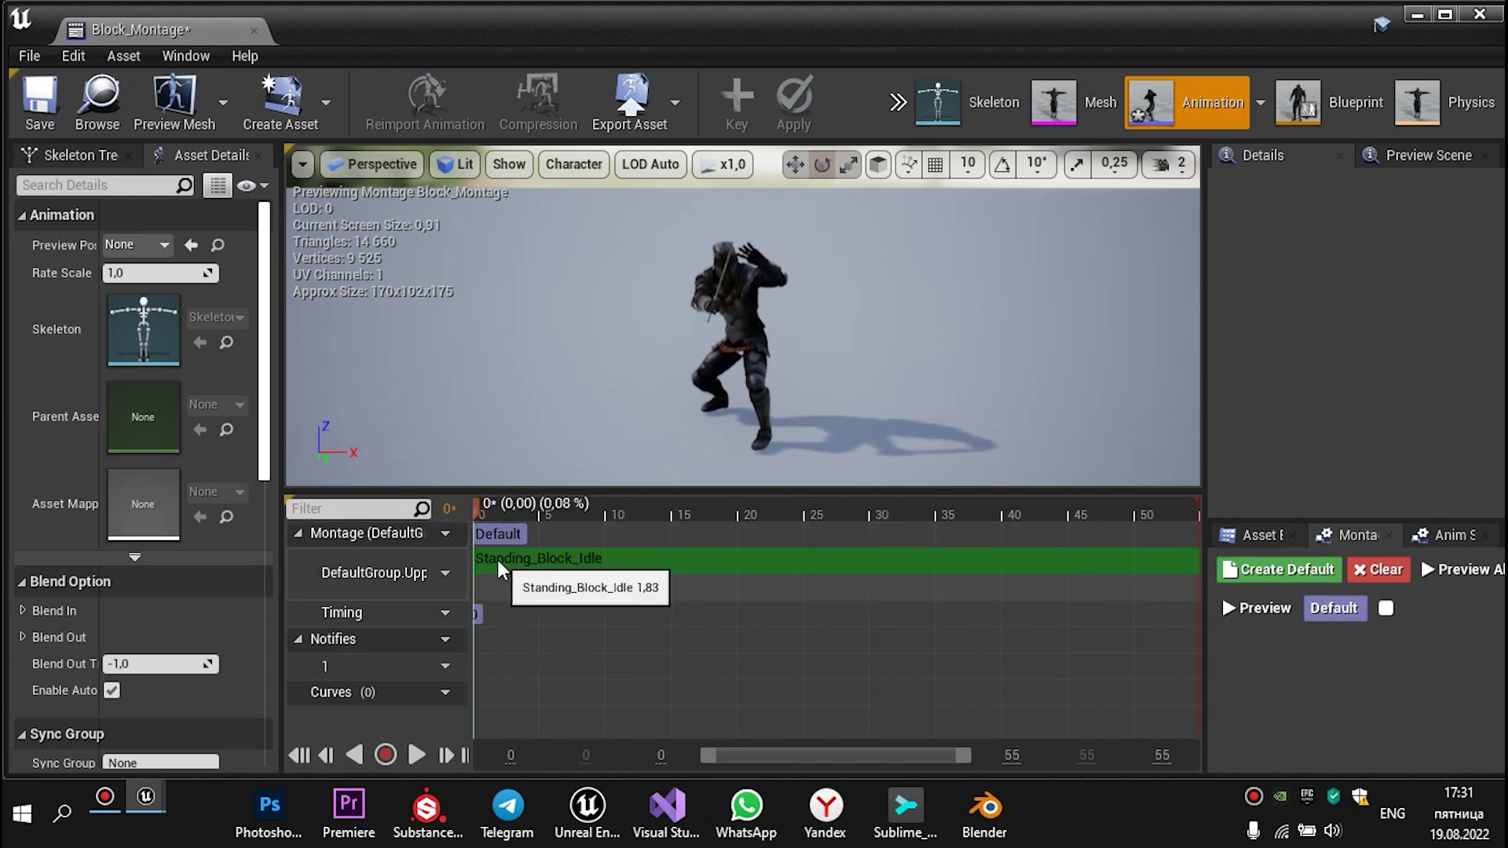
click(497, 559)
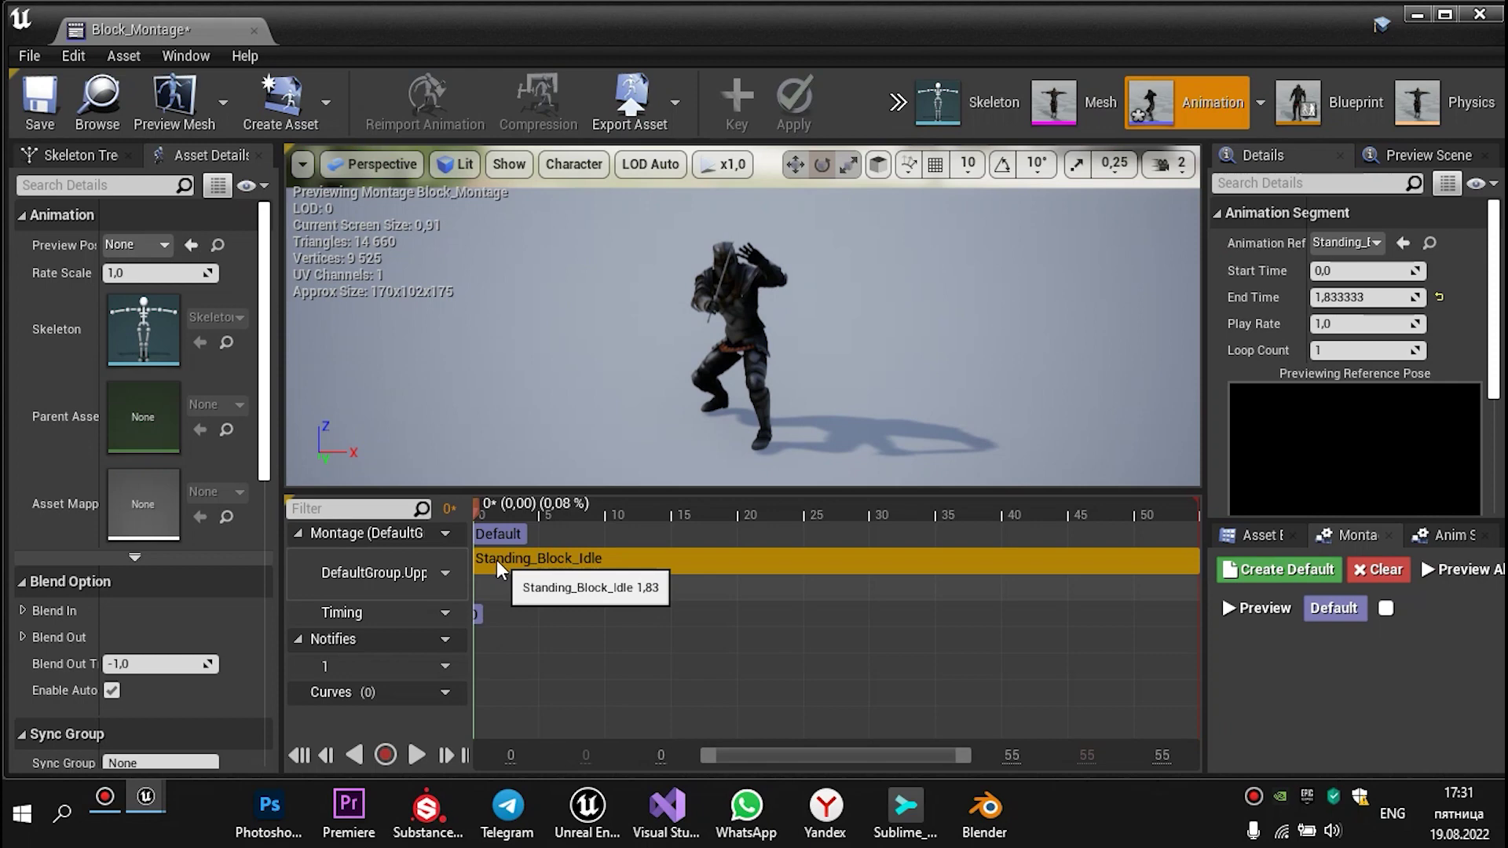
right_click(496, 559)
right_click(507, 567)
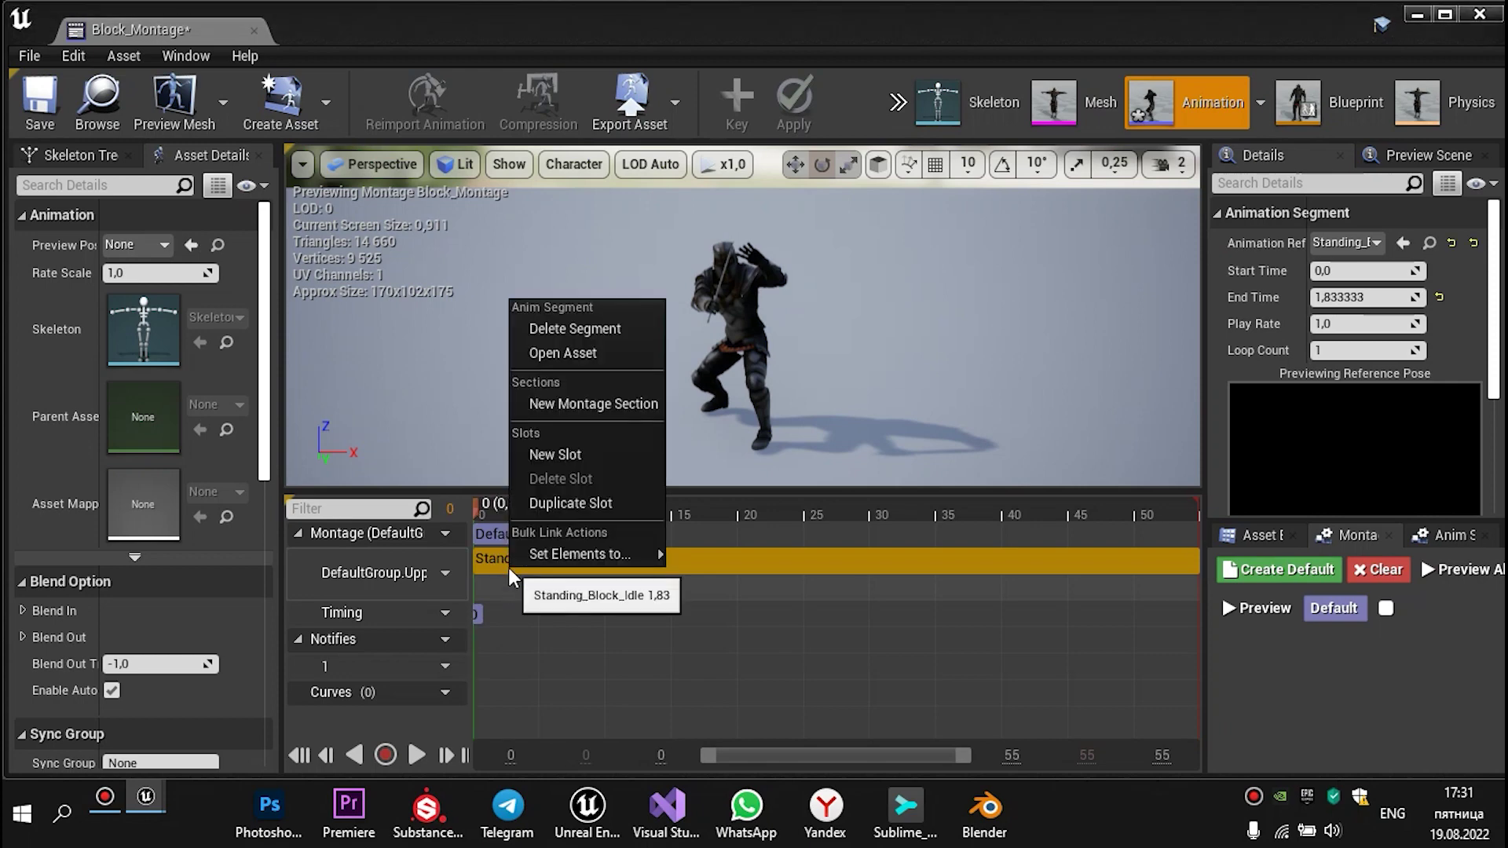
click(597, 402)
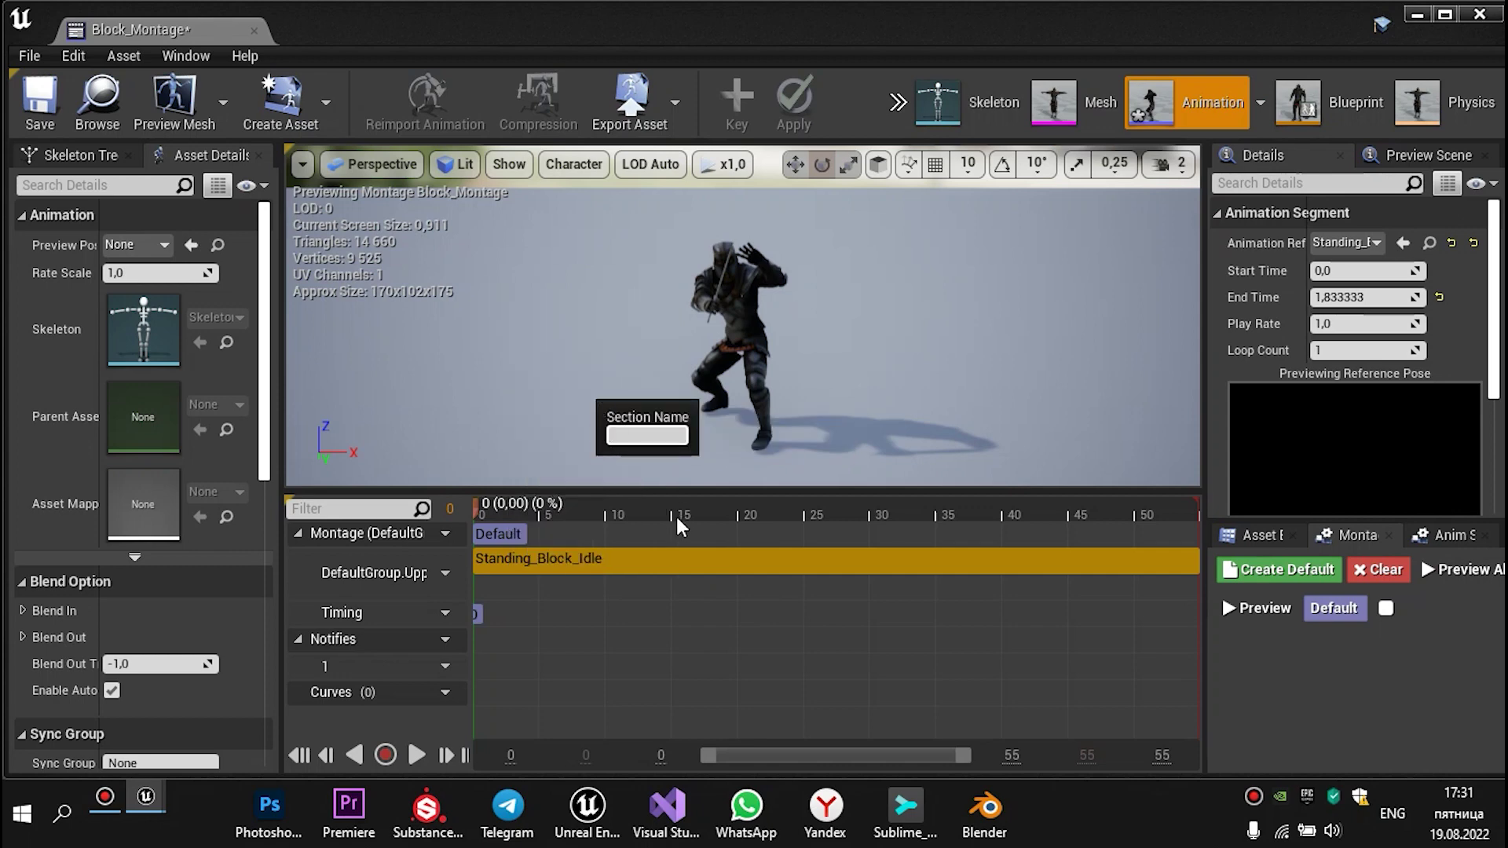
text(Loop)
key(Return)
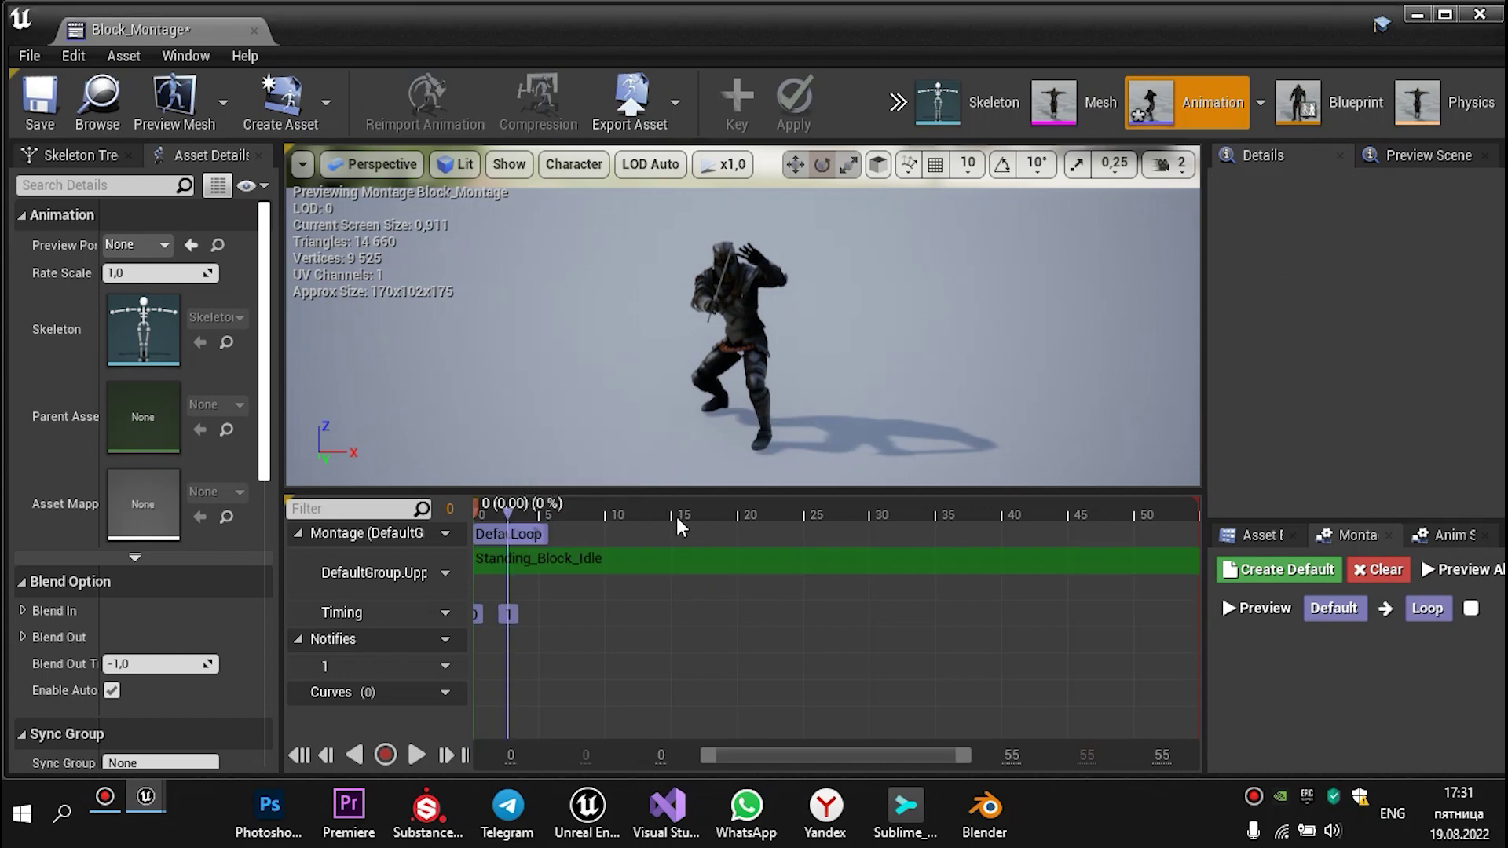
click(492, 534)
key(Delete)
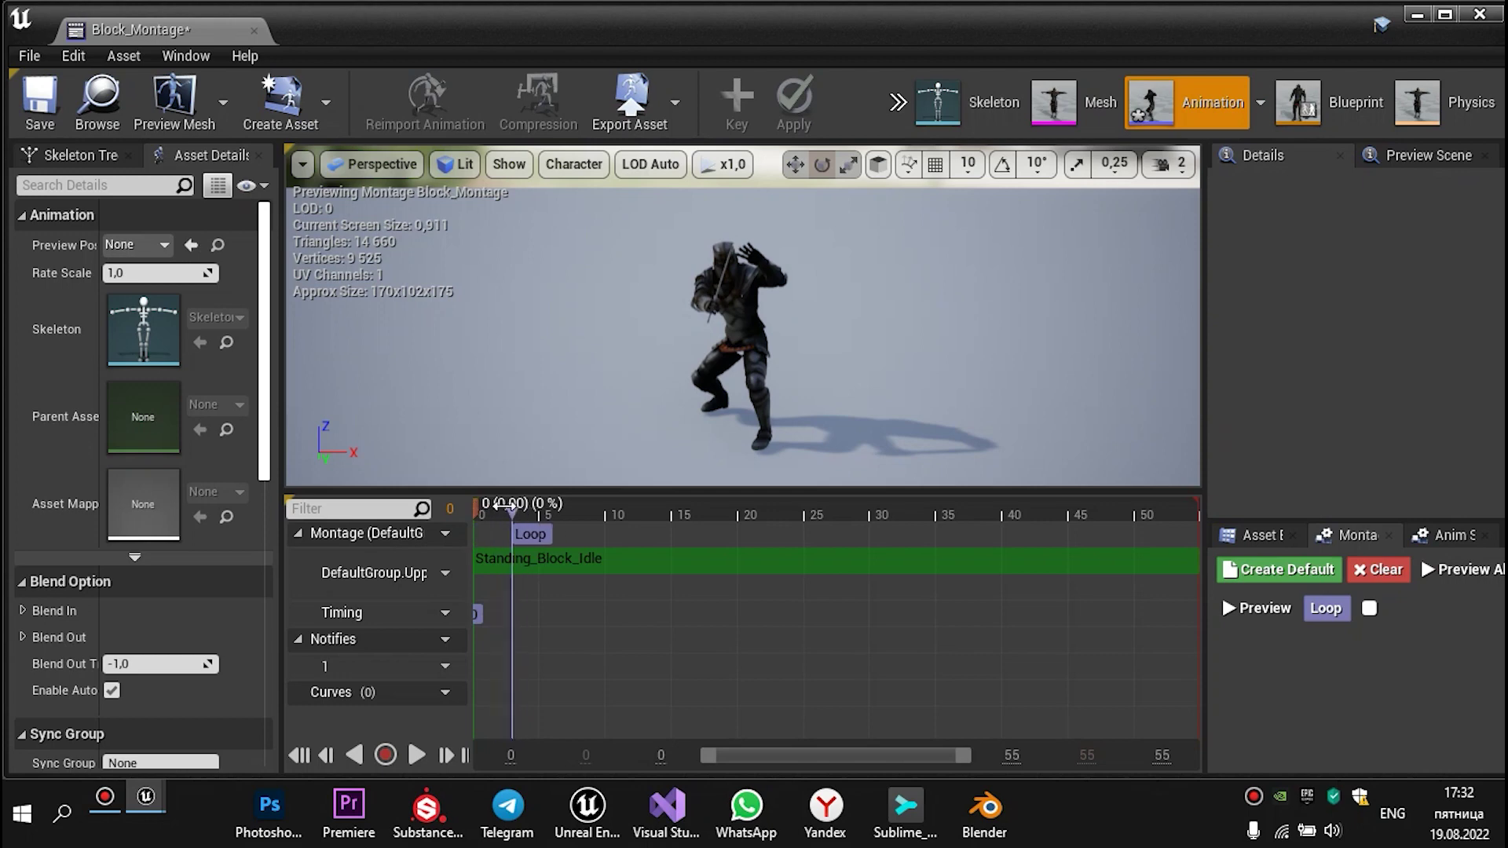
drag(466, 505, 724, 529)
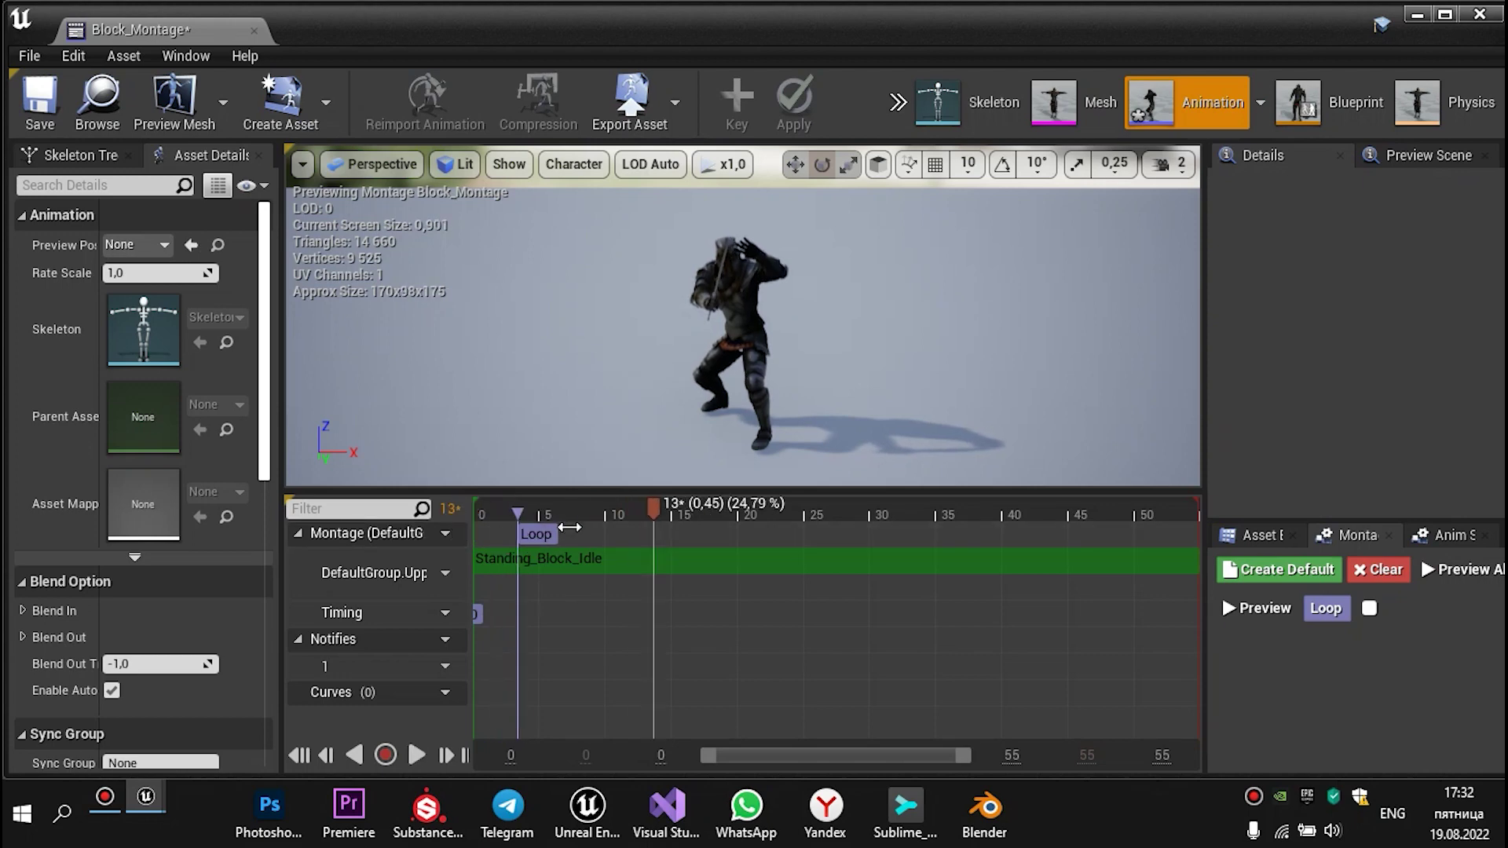
drag(724, 529, 507, 538)
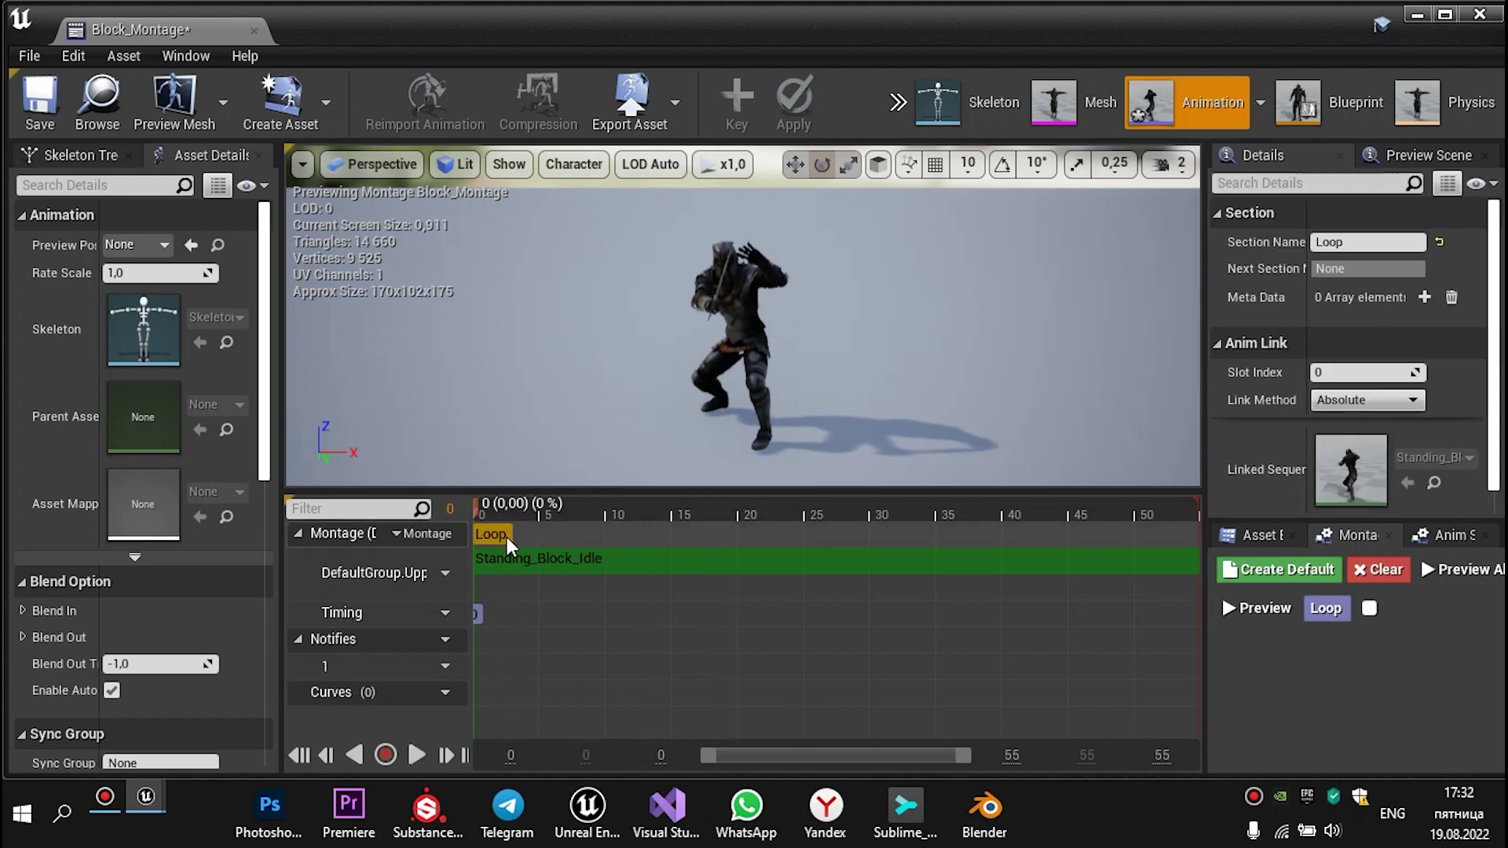
click(768, 544)
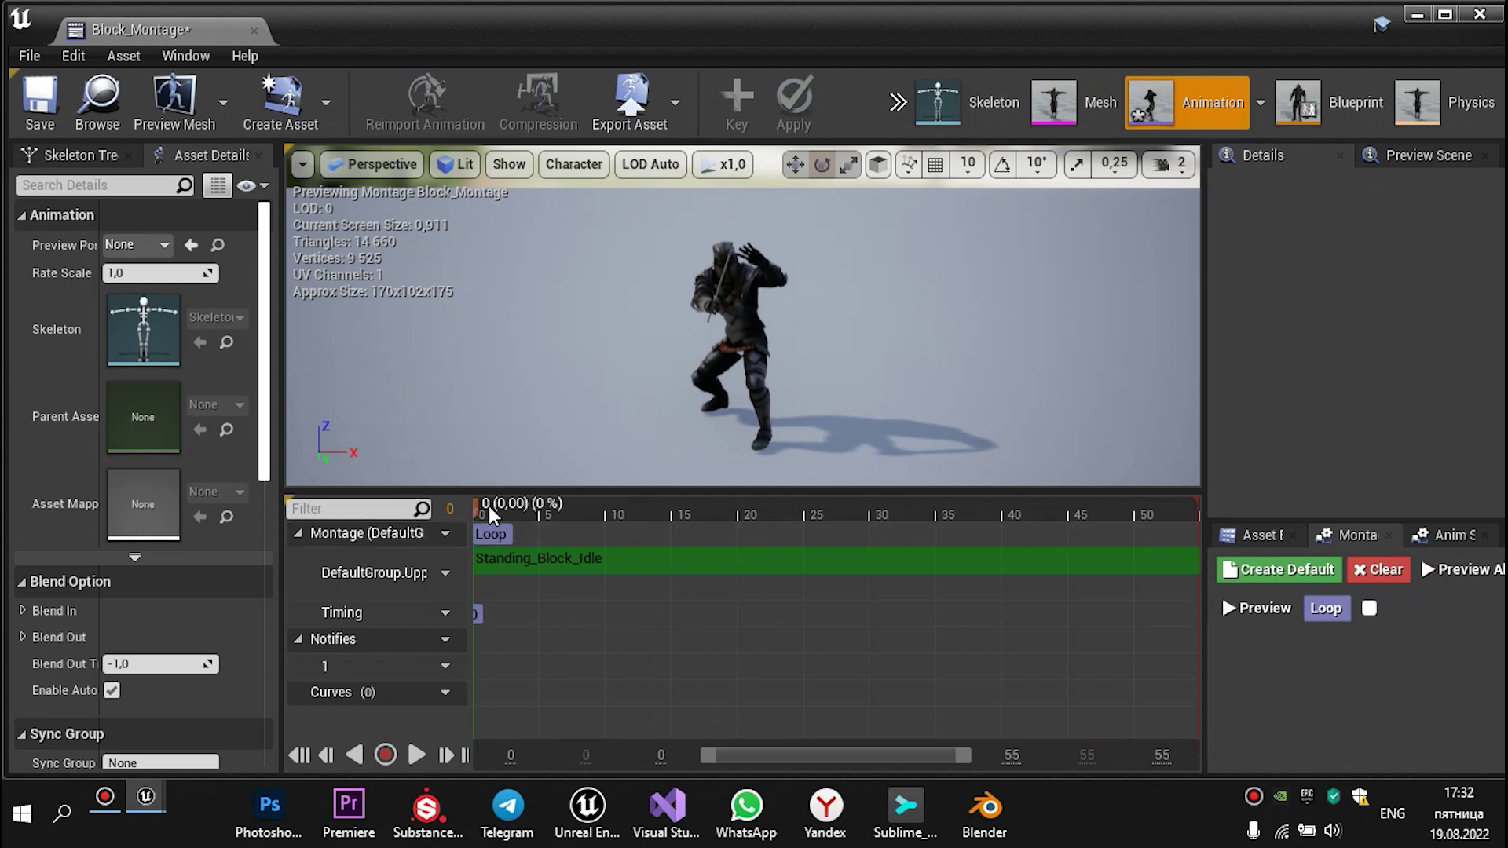
click(678, 563)
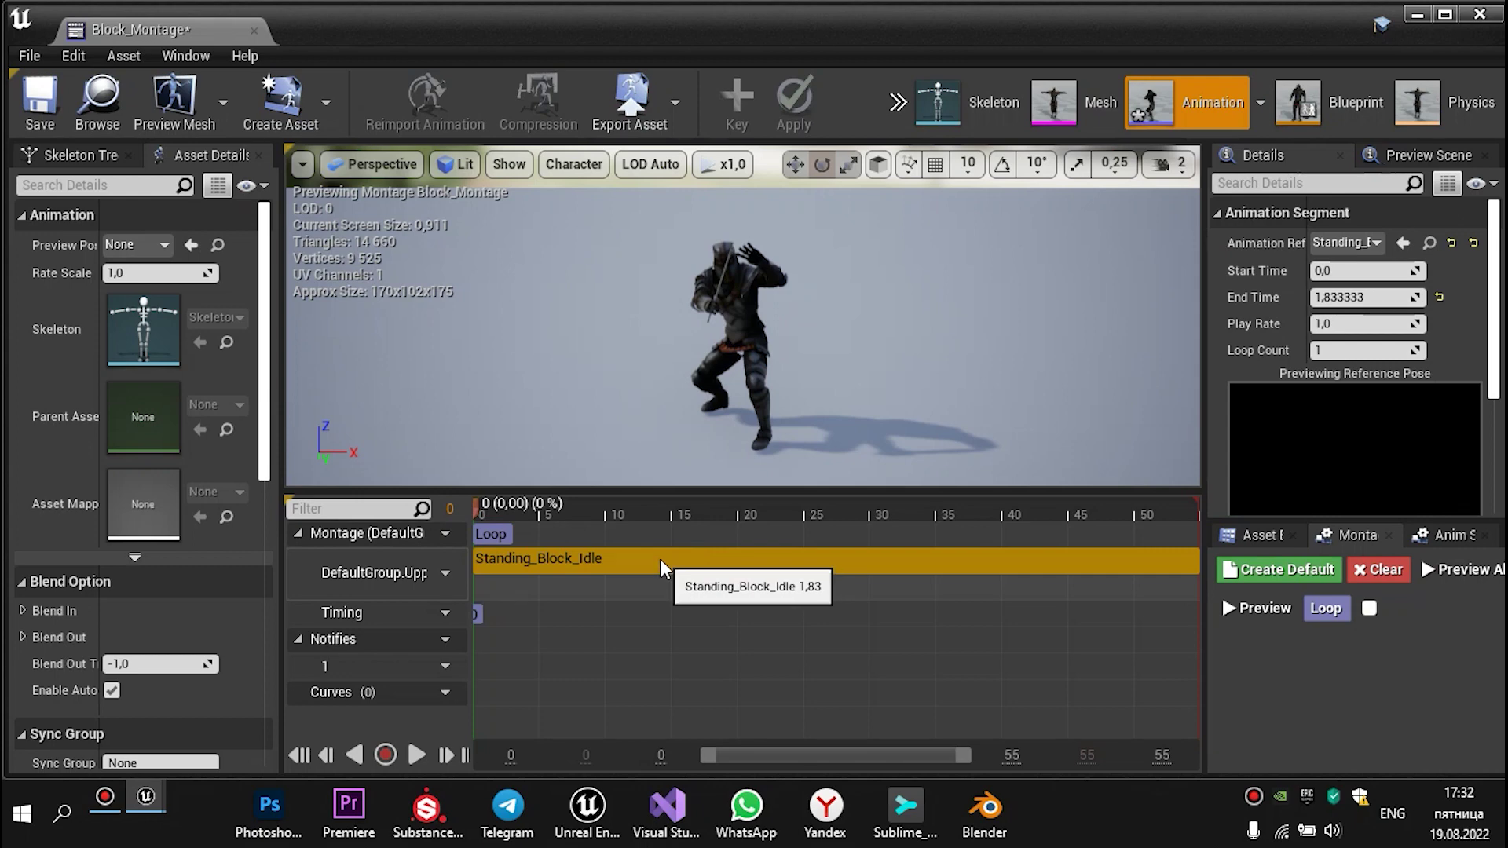
Add a new montage section named EndLoop
right_click(660, 560)
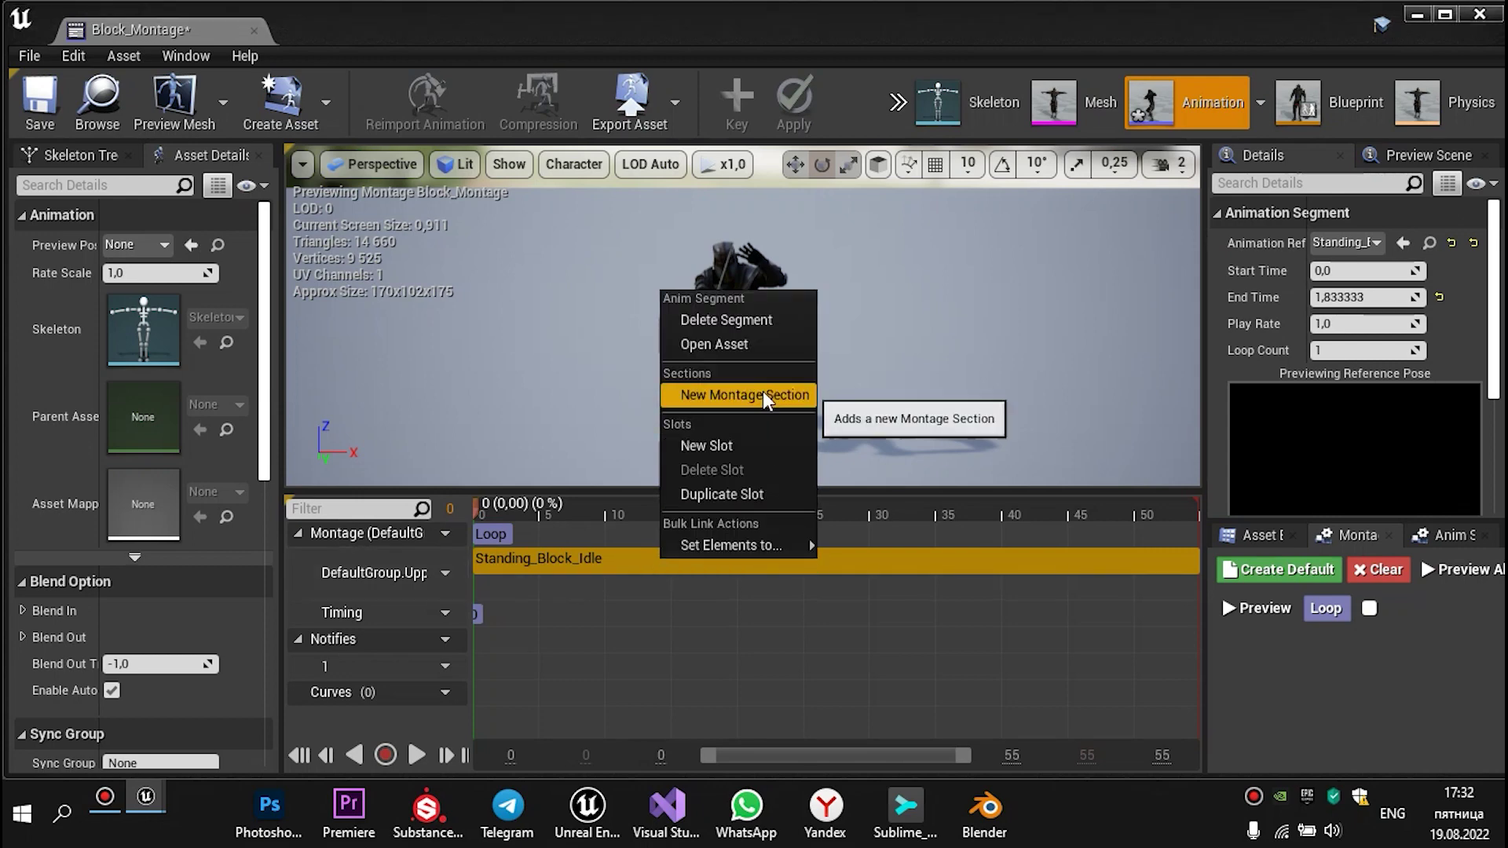
click(762, 392)
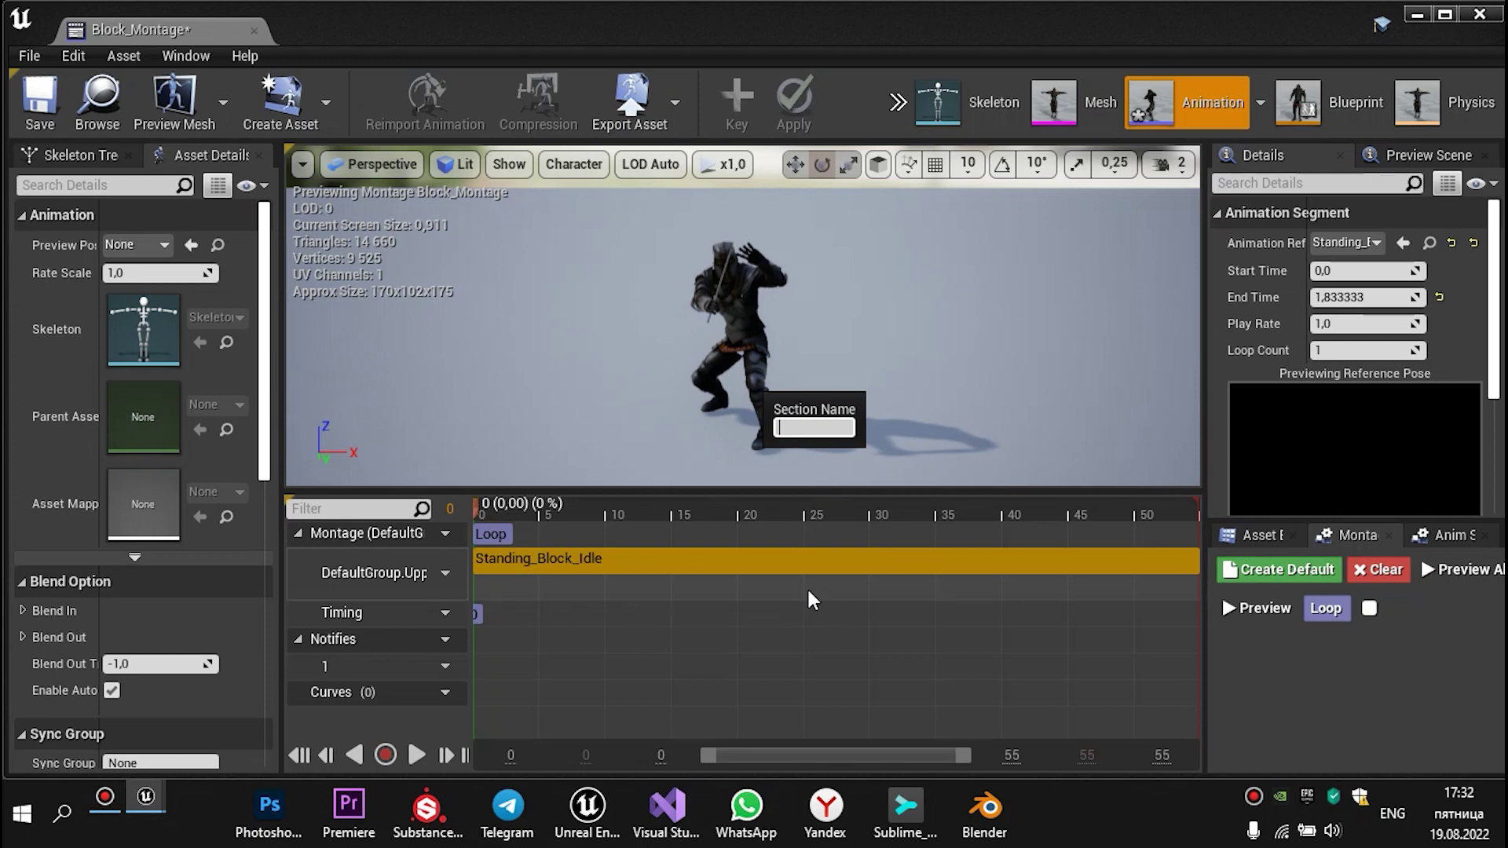
text(EndLo)
text(op)
key(Return)
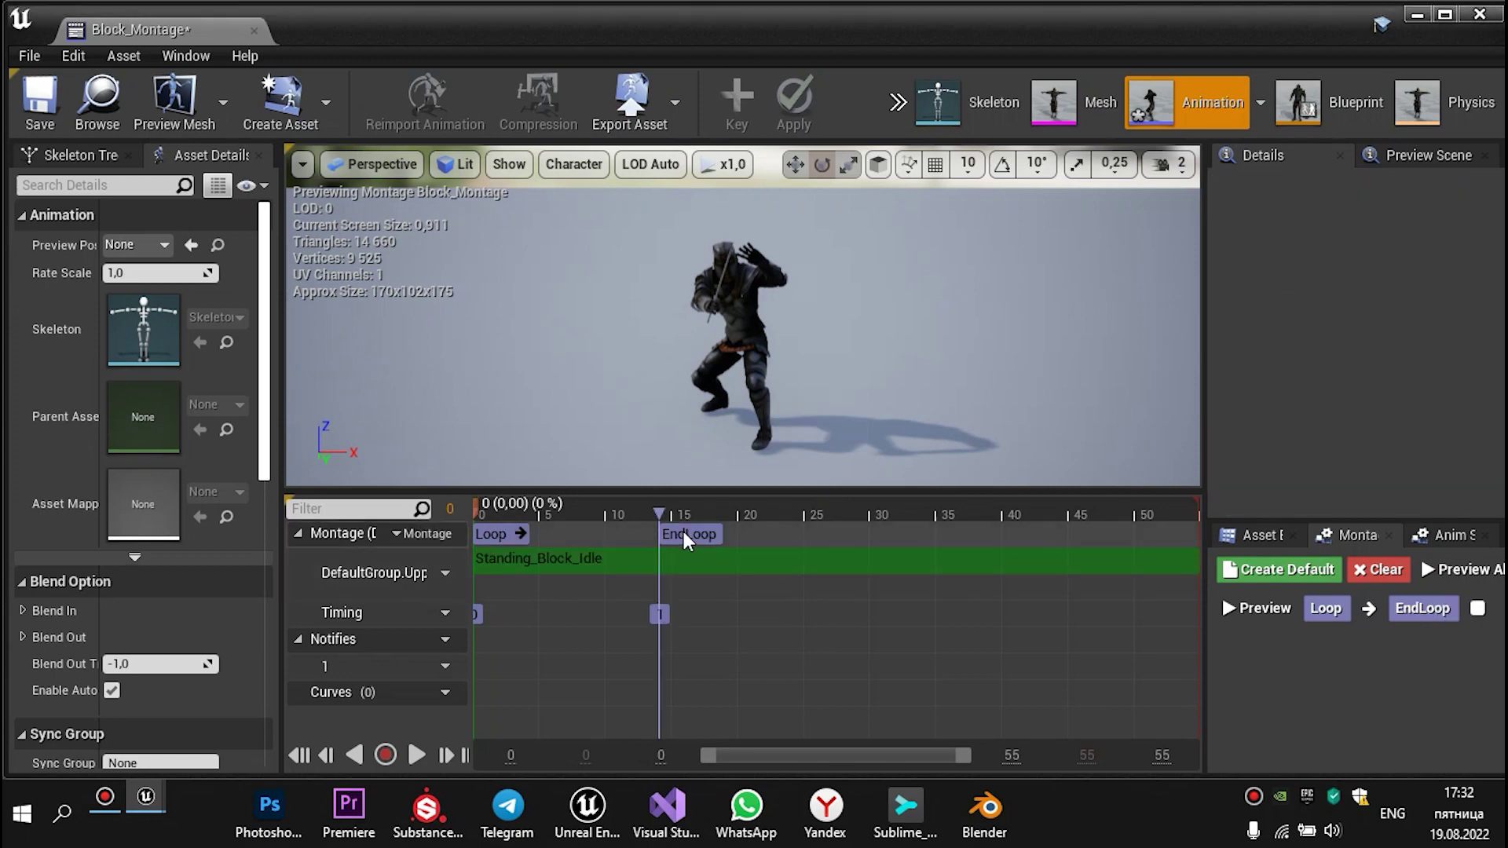
Check the Loop section and drag the EndLoop marker to the end of the montage
click(682, 533)
click(568, 539)
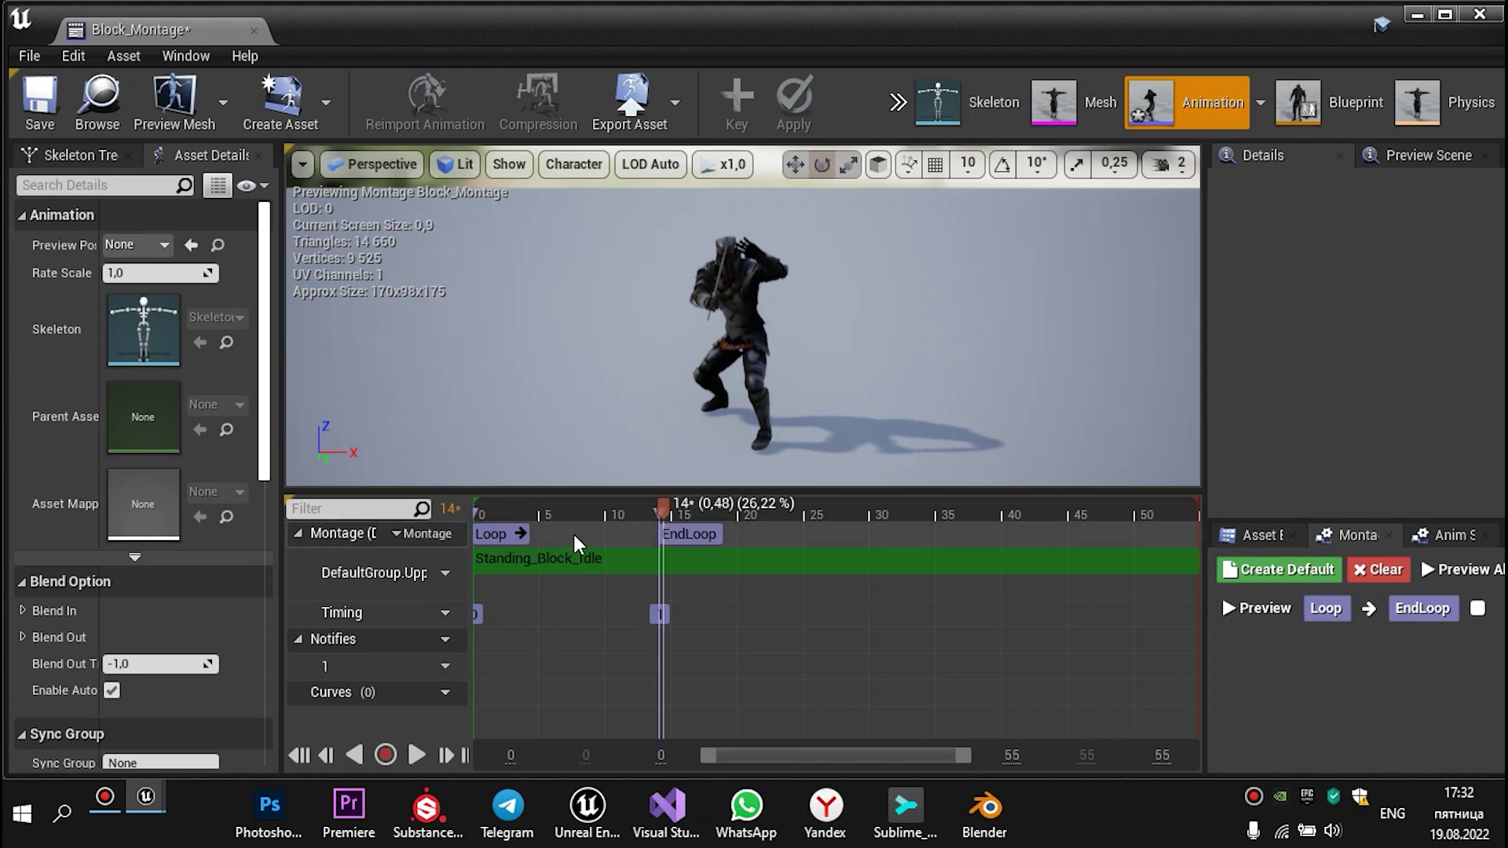
click(512, 539)
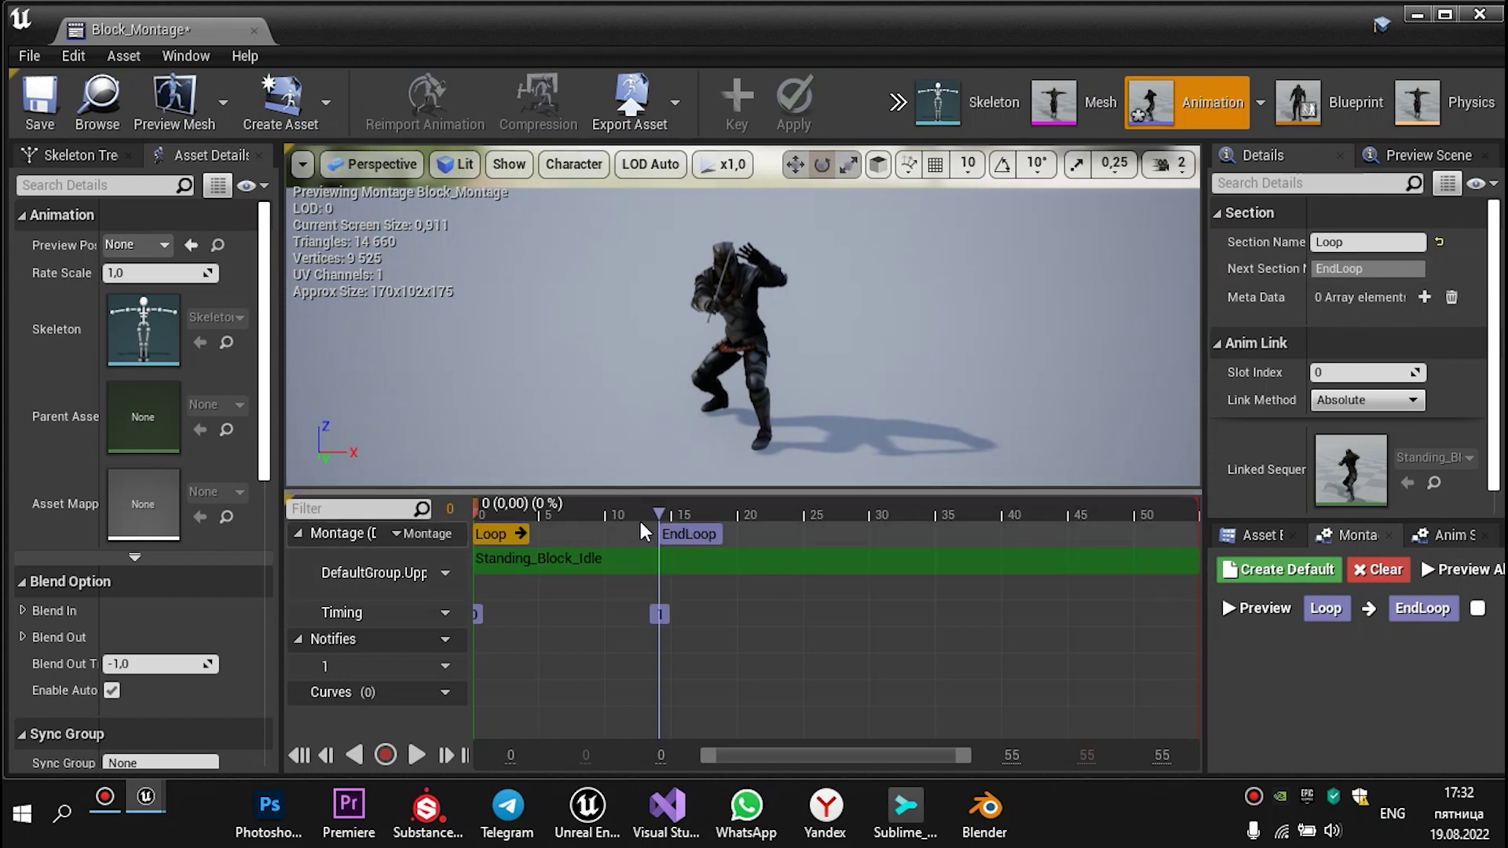
drag(659, 515, 1239, 522)
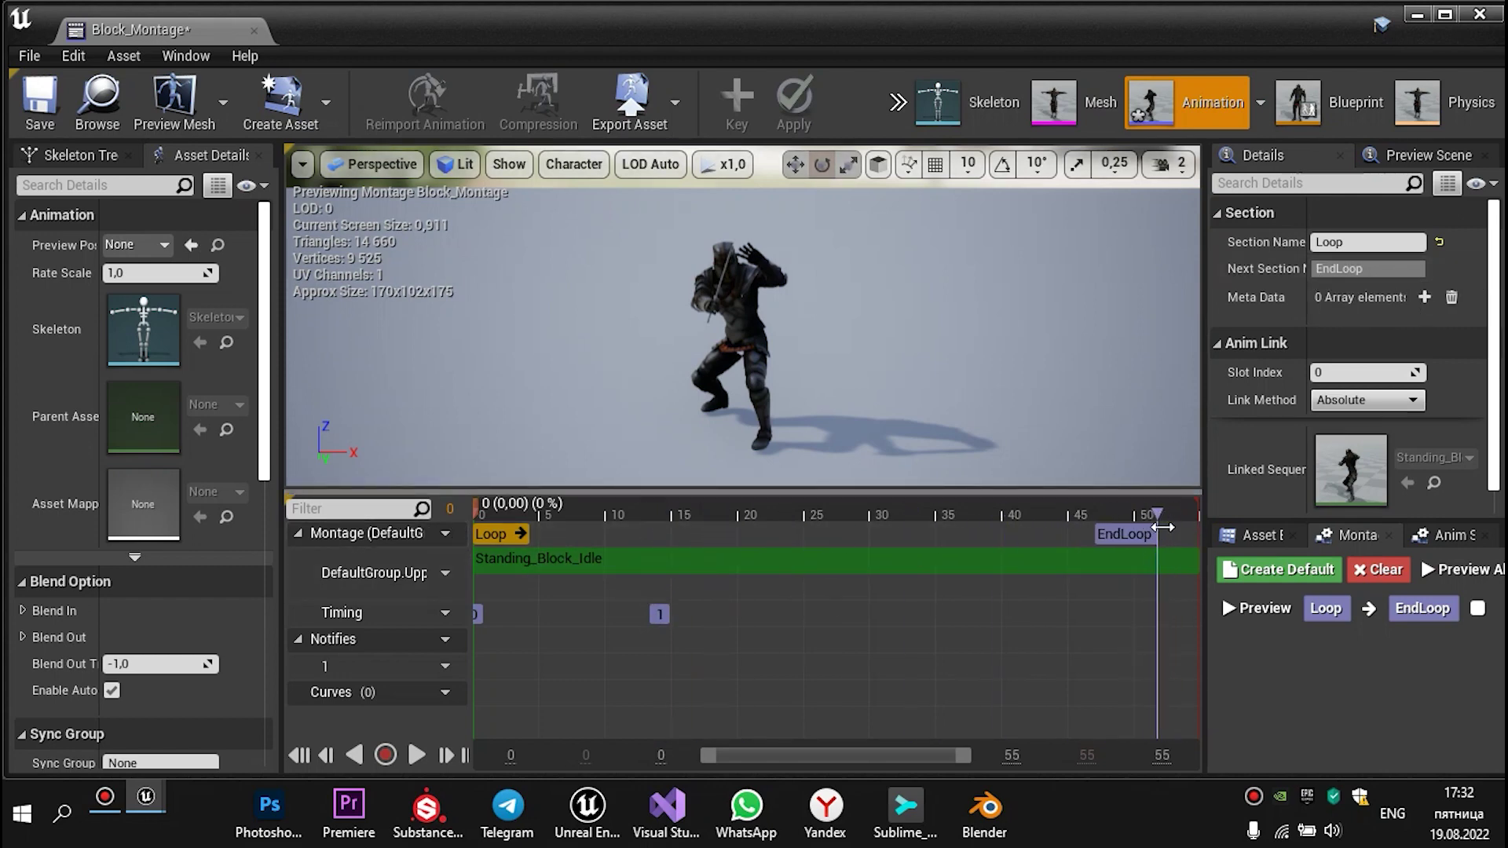
click(774, 534)
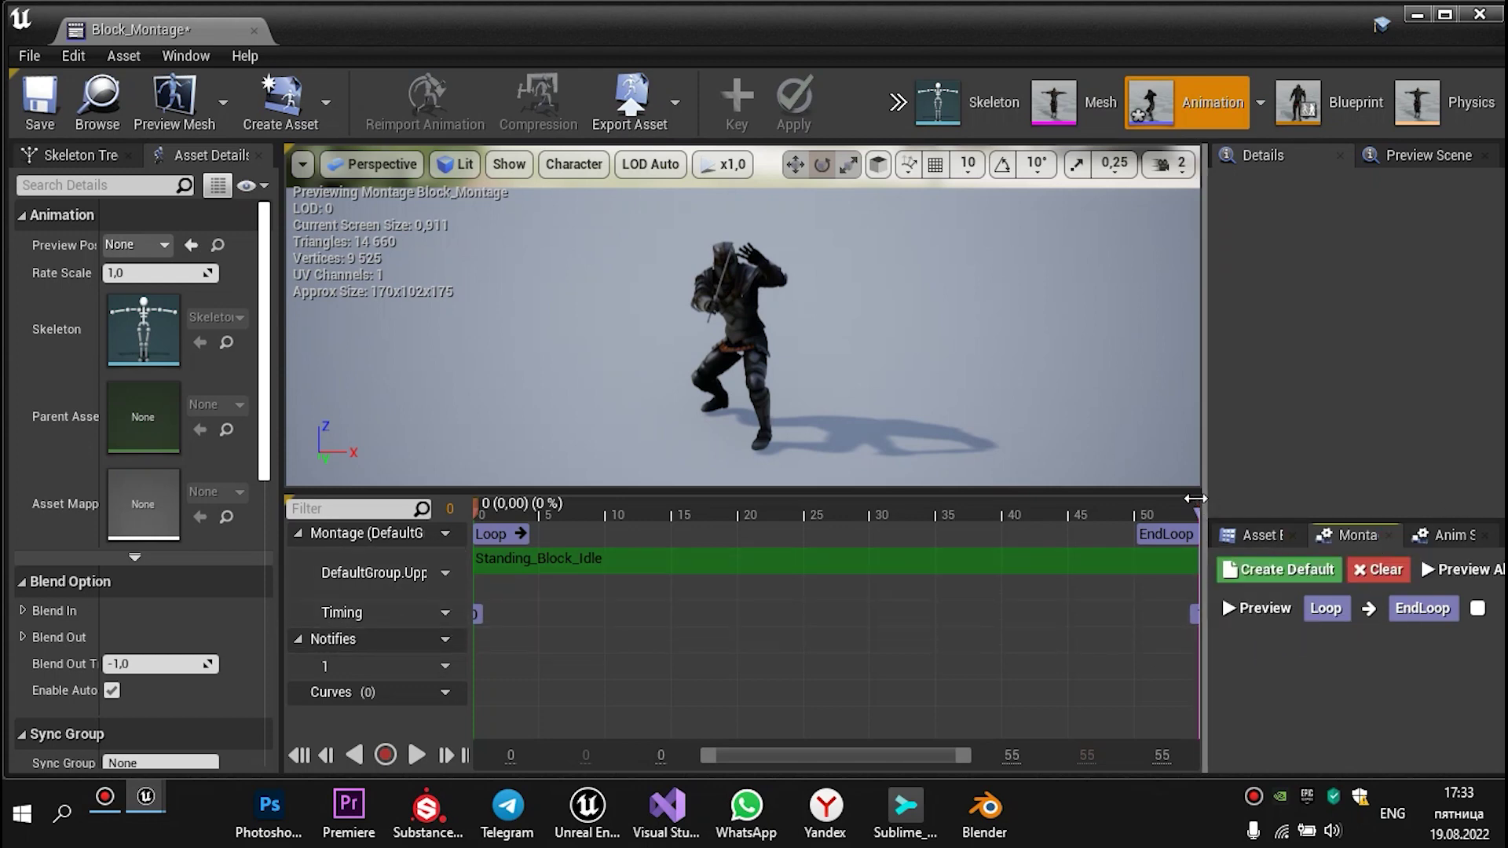
In Montage Sections, set Loop as the section following EndLoop
drag(1200, 500, 935, 501)
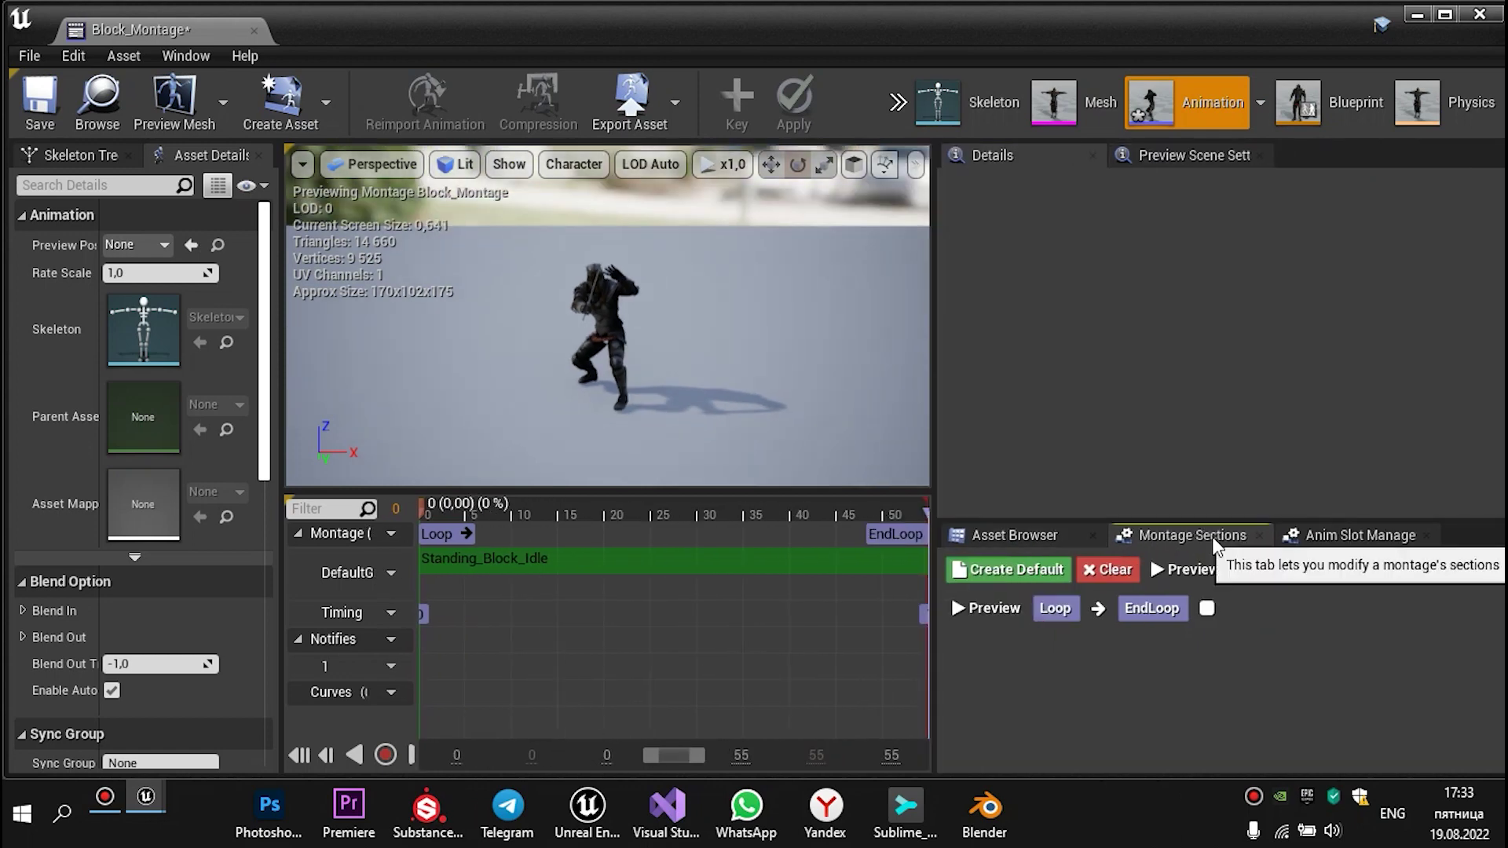
drag(933, 472, 1139, 472)
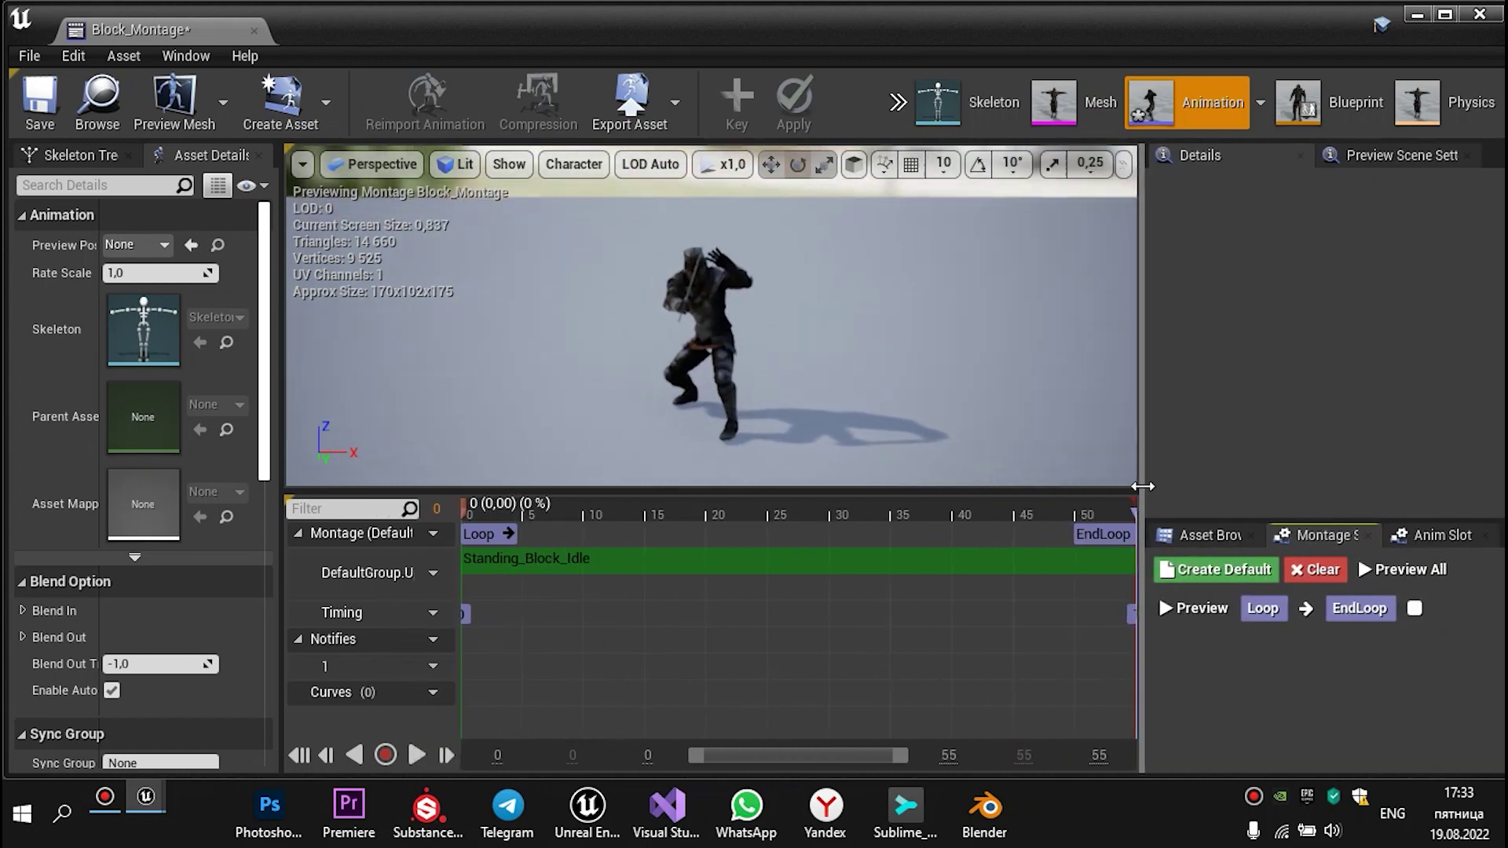
click(176, 55)
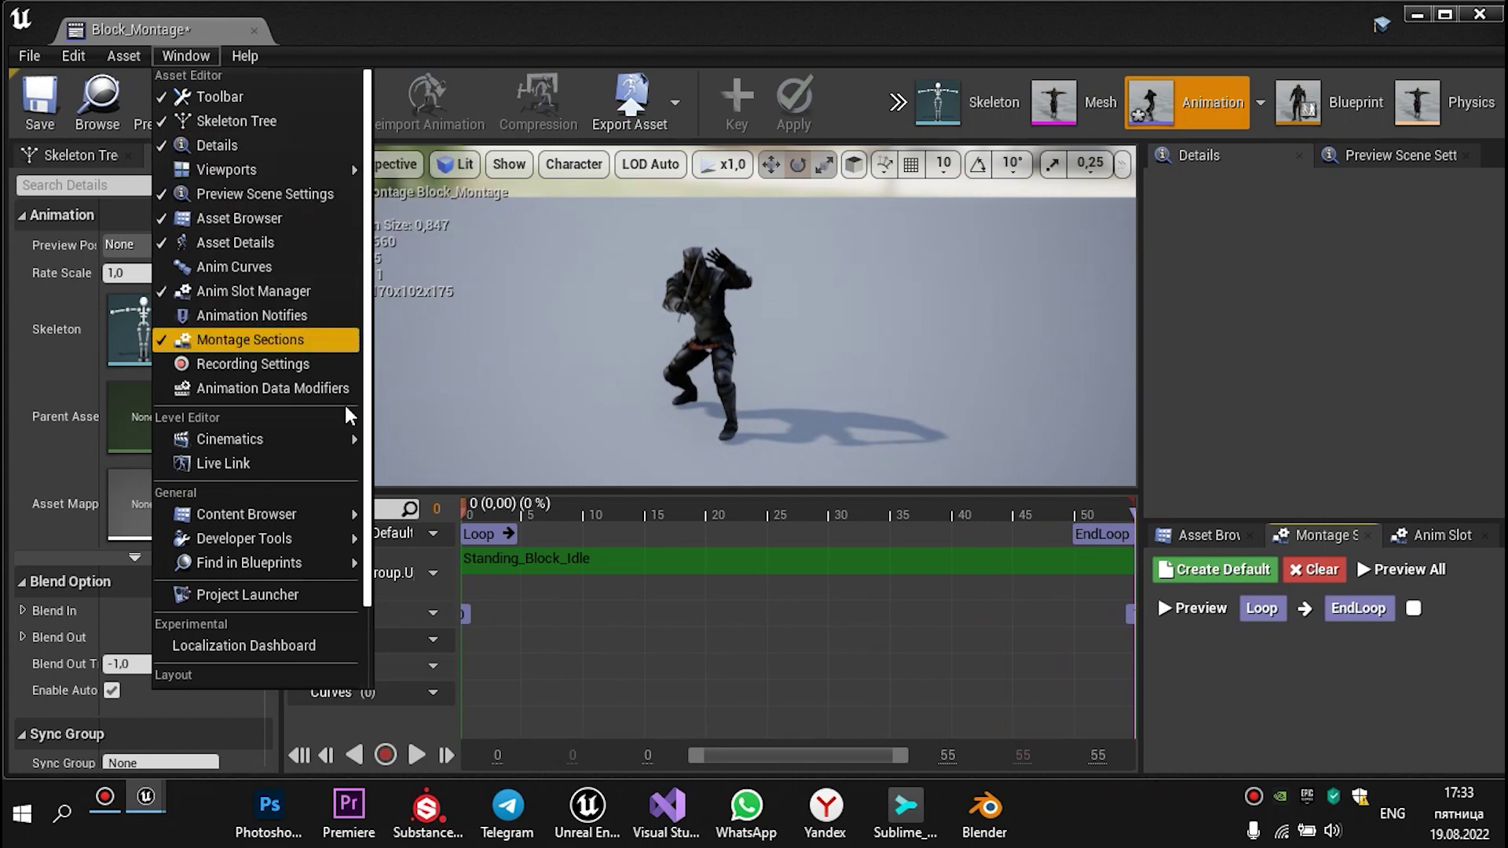
click(550, 585)
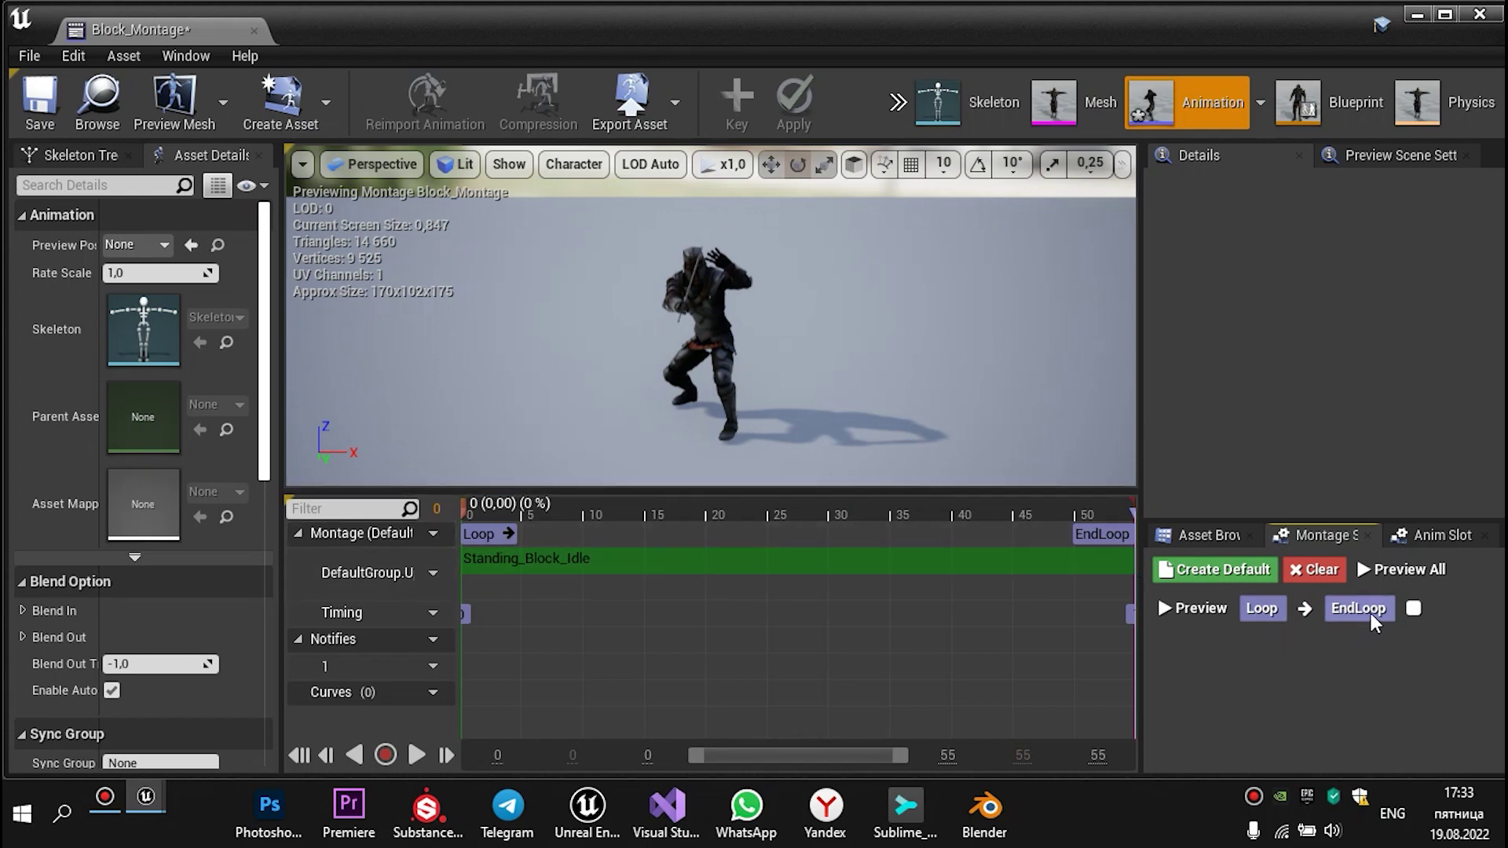
click(1416, 609)
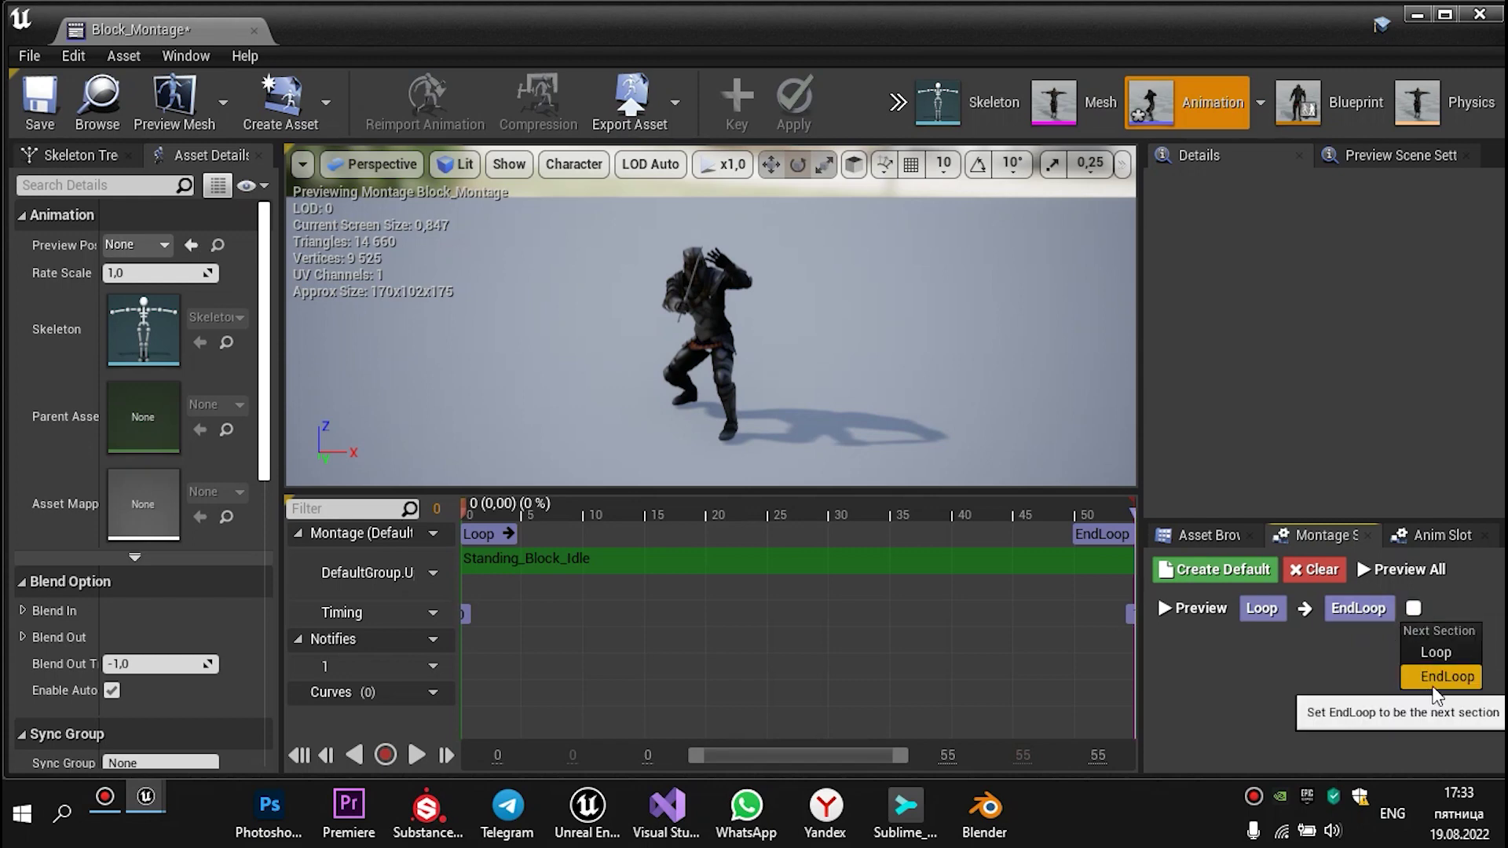
click(1454, 650)
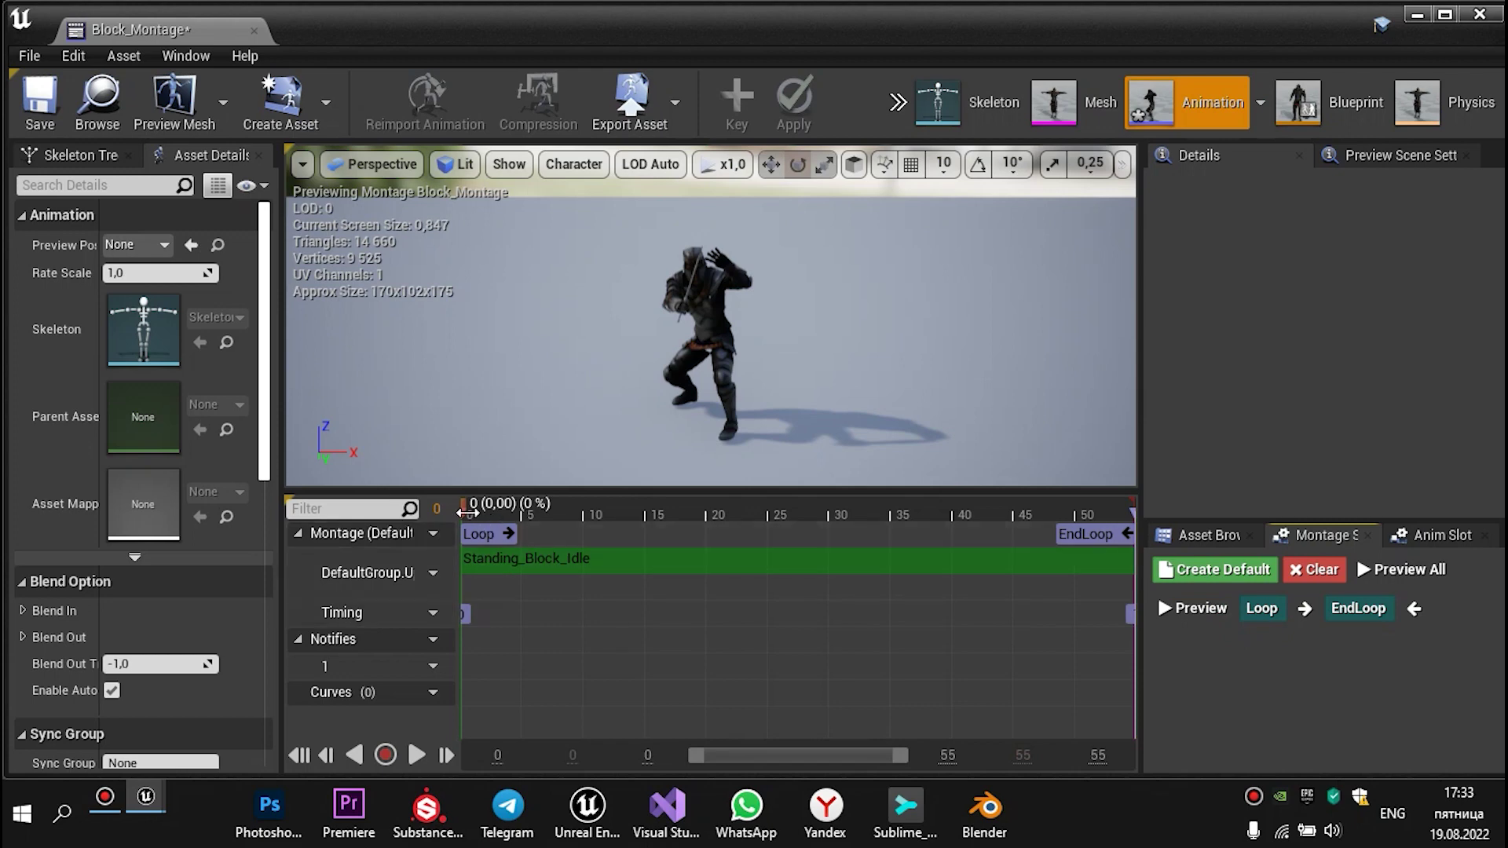
Preview the looping montage, save Block_Montage and close its editor
key(space)
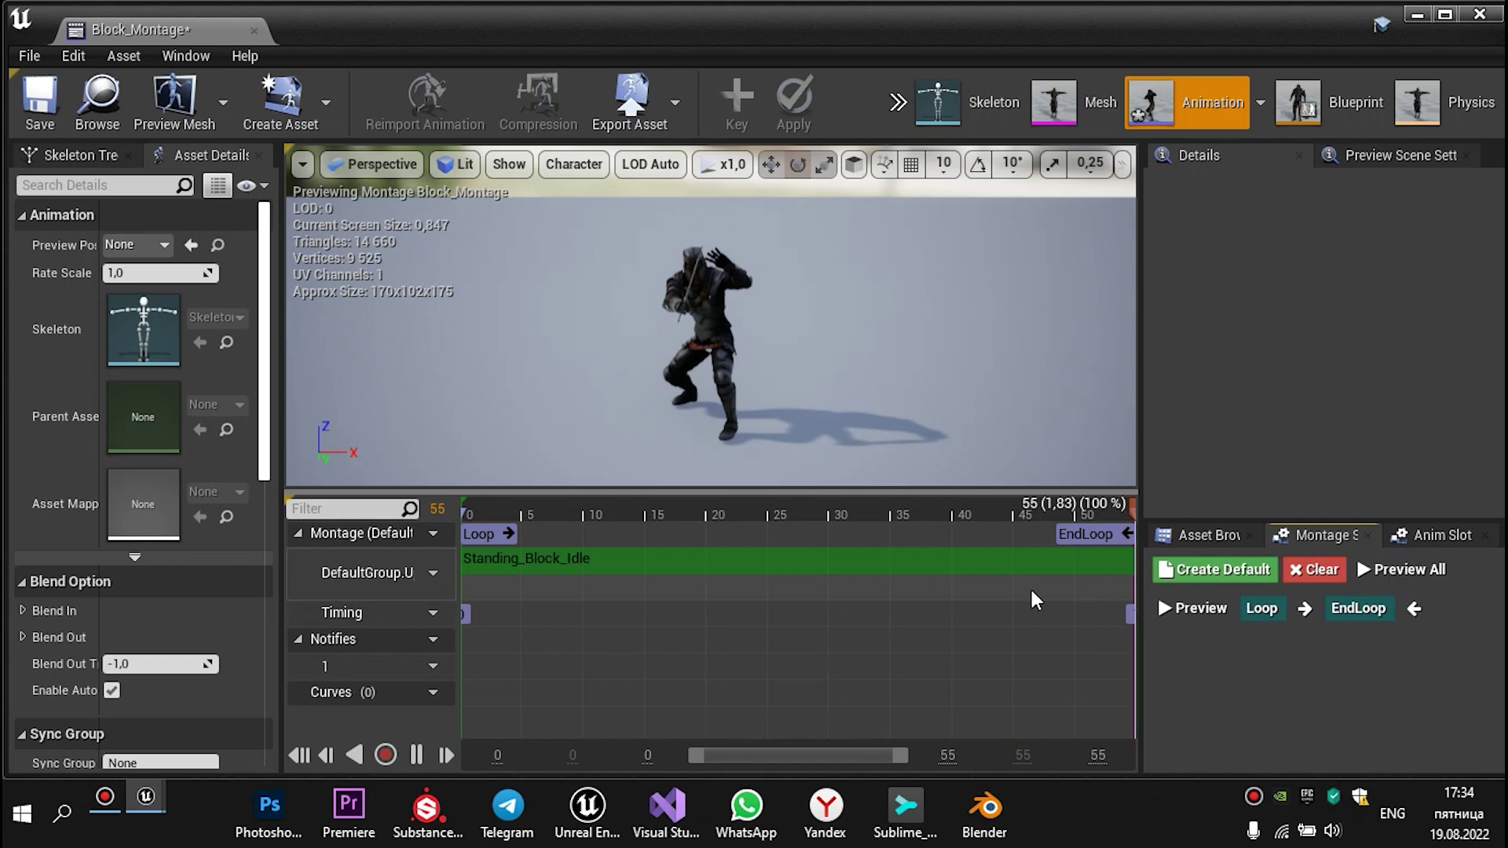
click(39, 98)
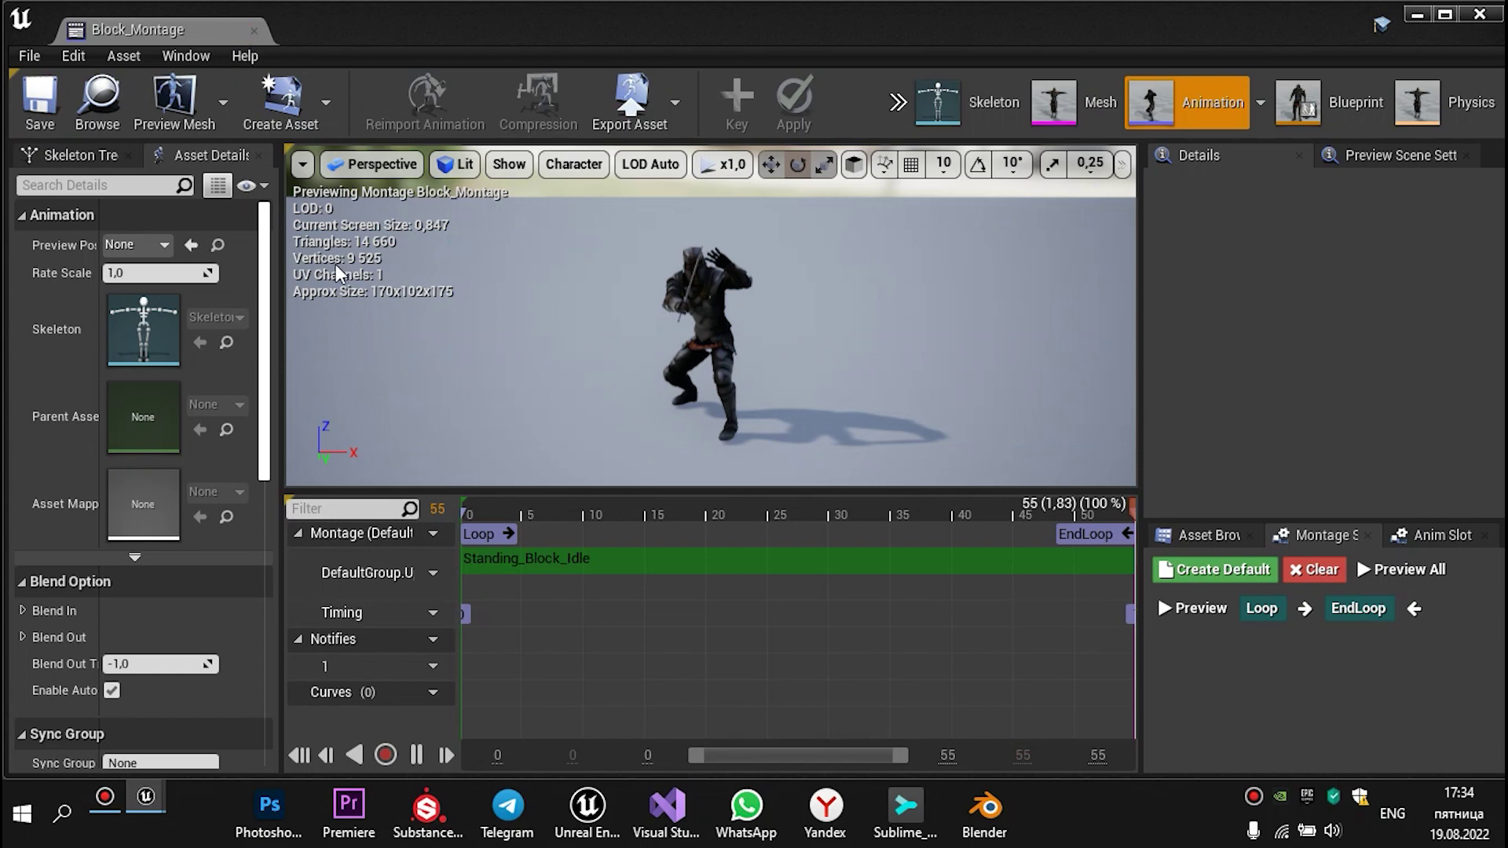
click(254, 30)
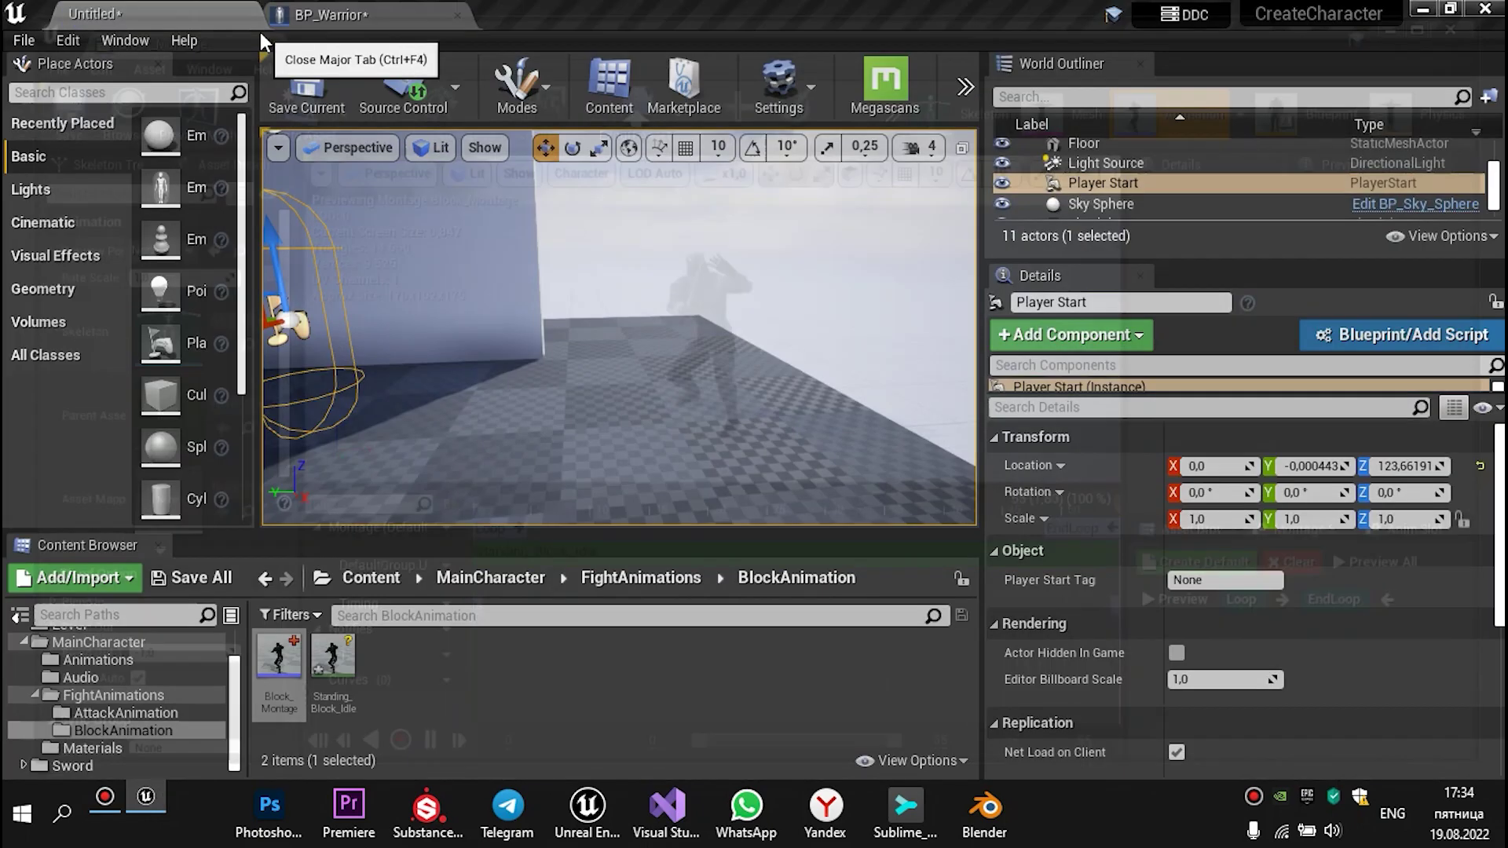
Set Play Anim Montage's Start Section Name to Loop in BP_Warrior
click(369, 14)
scroll(582, 407, up, 1)
scroll(665, 392, up, 1)
scroll(707, 337, up, 1)
click(733, 334)
click(556, 460)
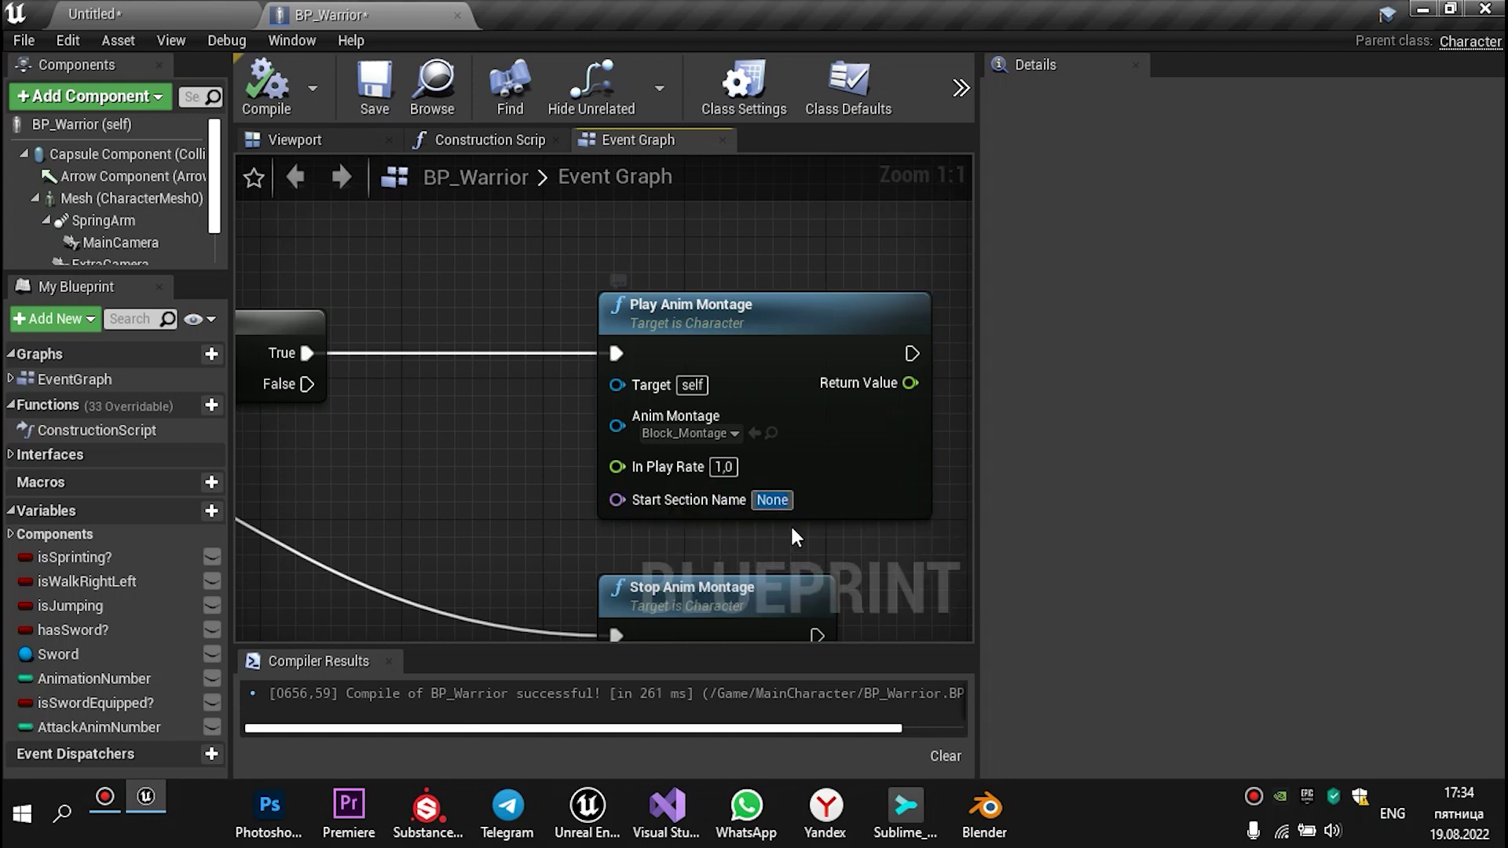
text(Loop)
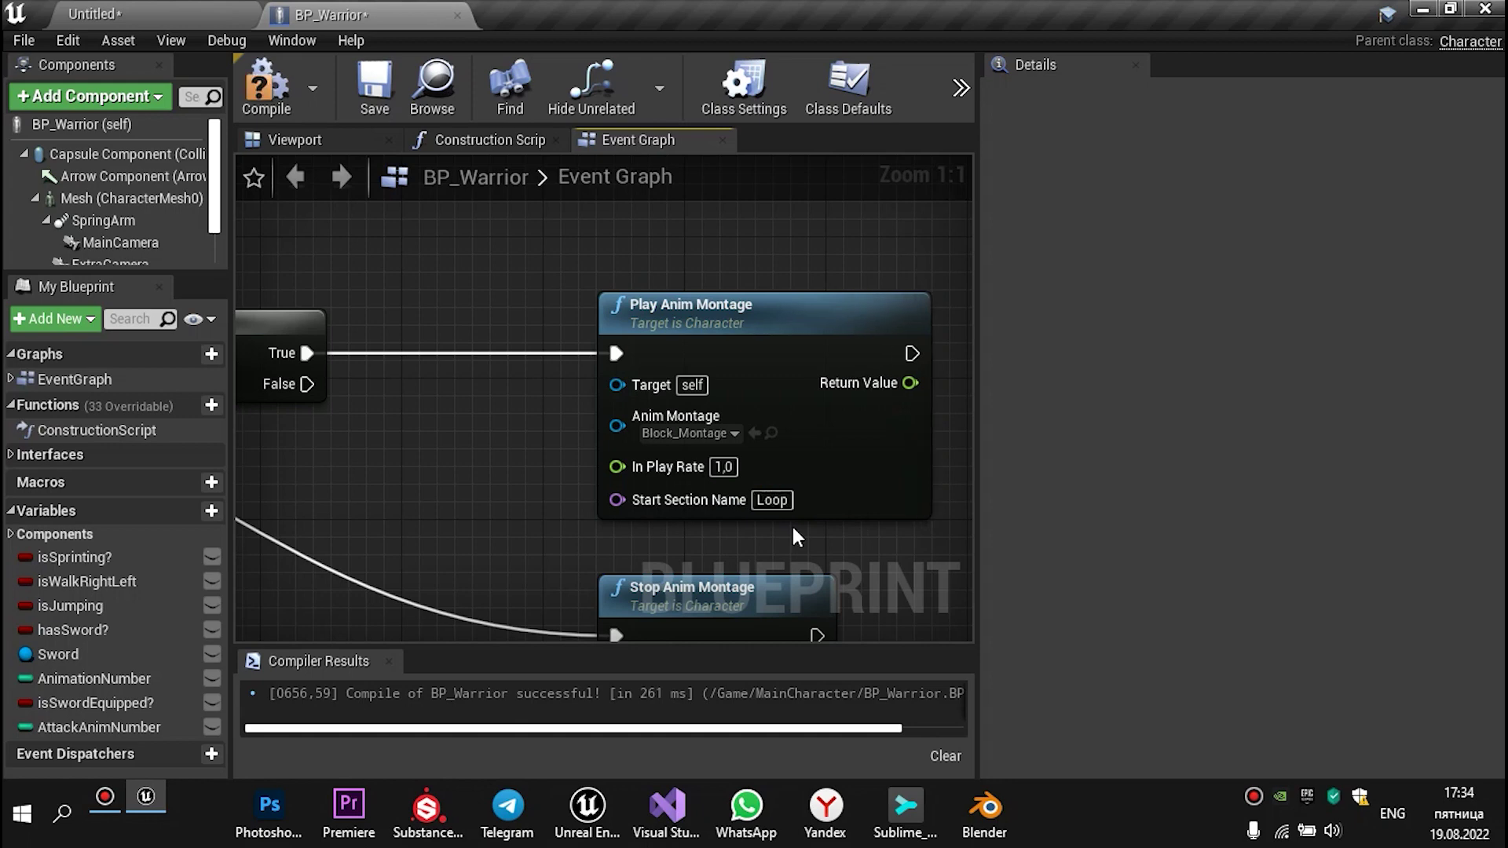
Compile BP_Warrior and start playing the level with Alt+P
click(266, 97)
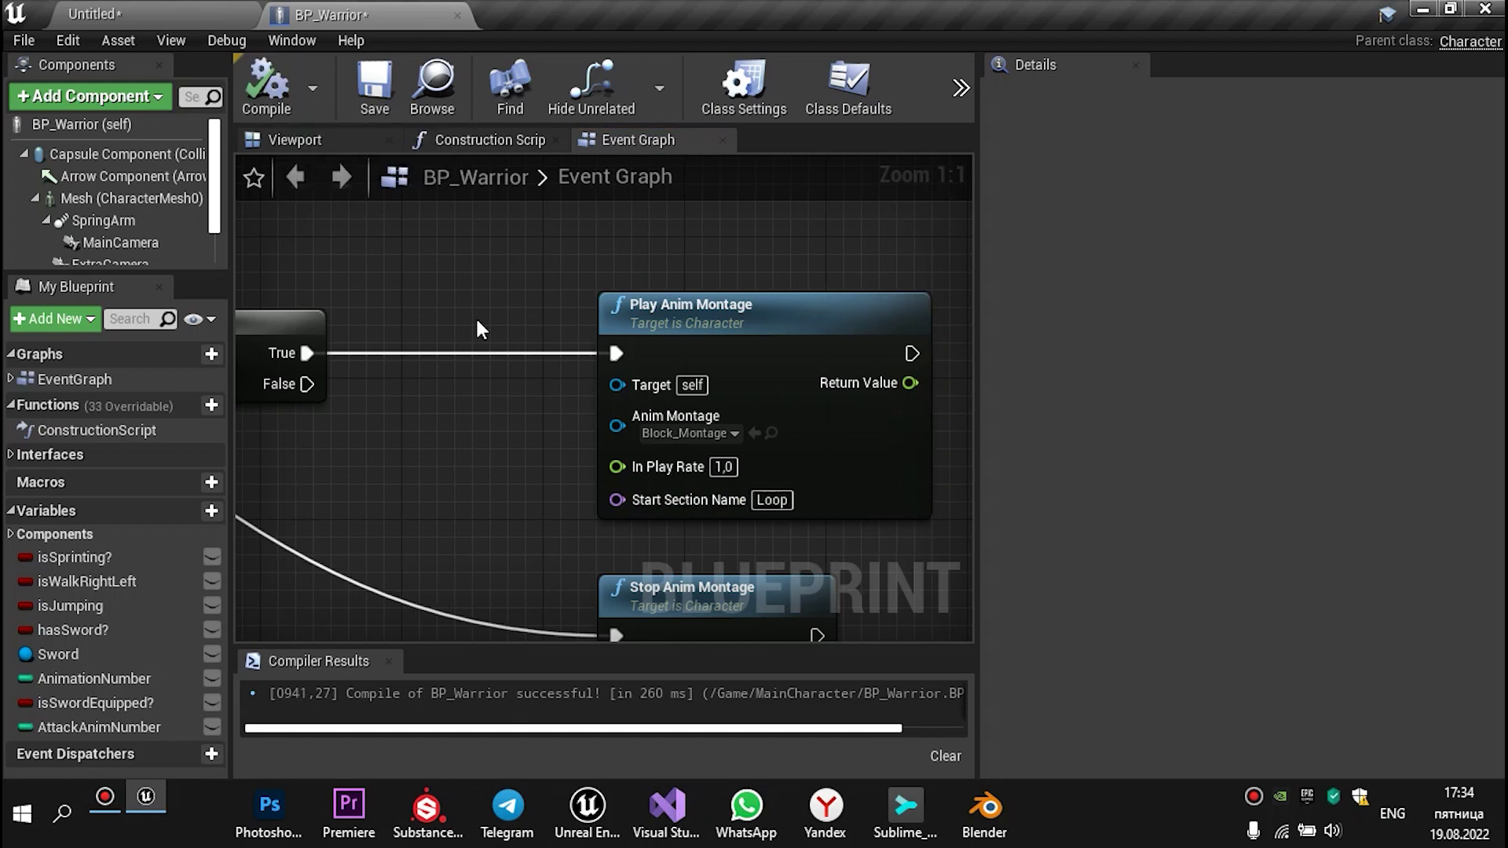
click(137, 13)
key(alt+p)
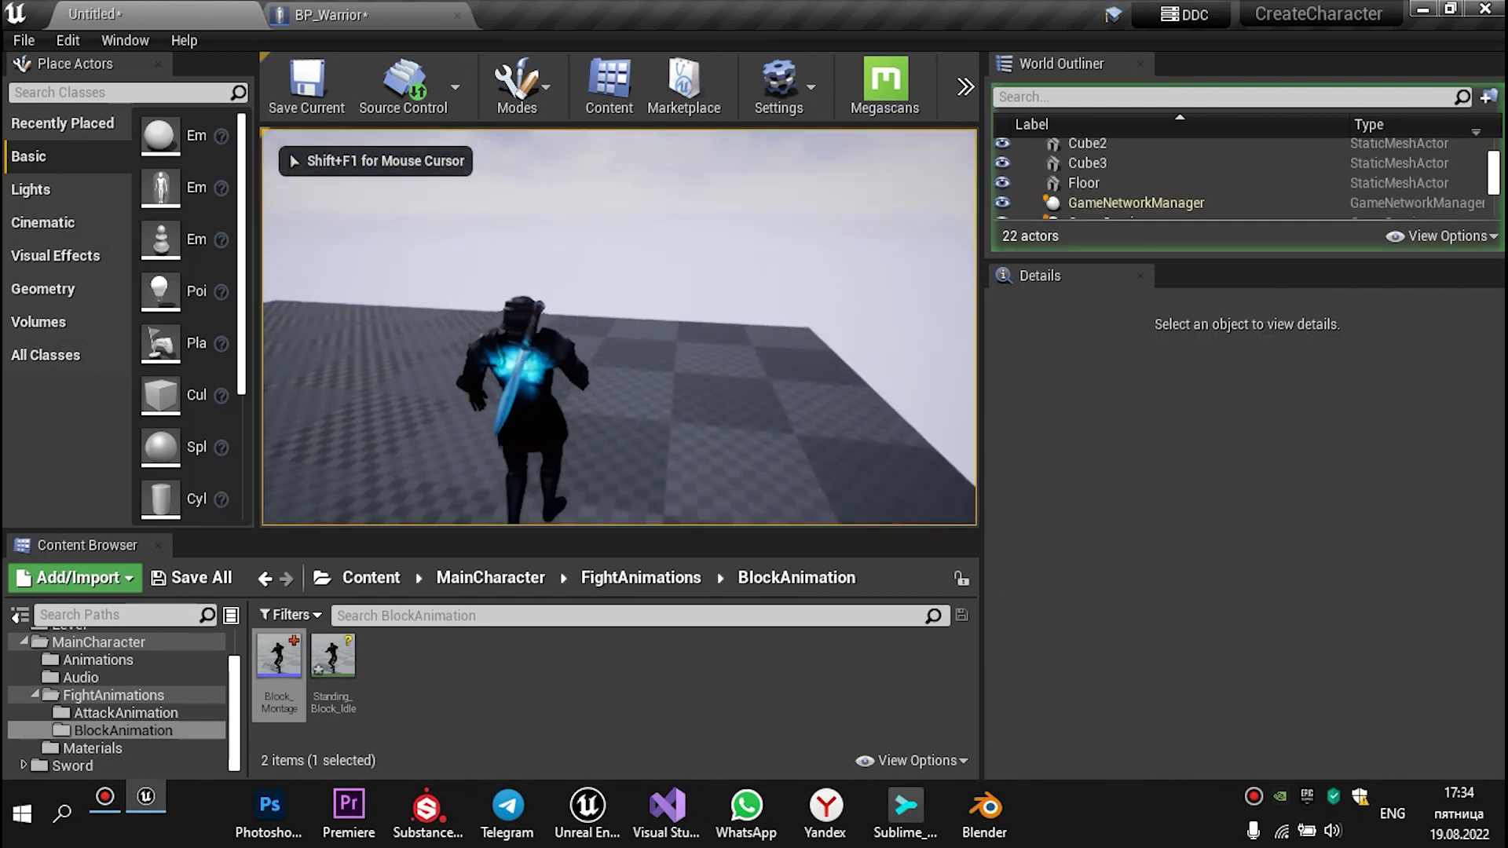
Swing an attack, then hold the block to check the warrior keeps his block pose
click(620, 327)
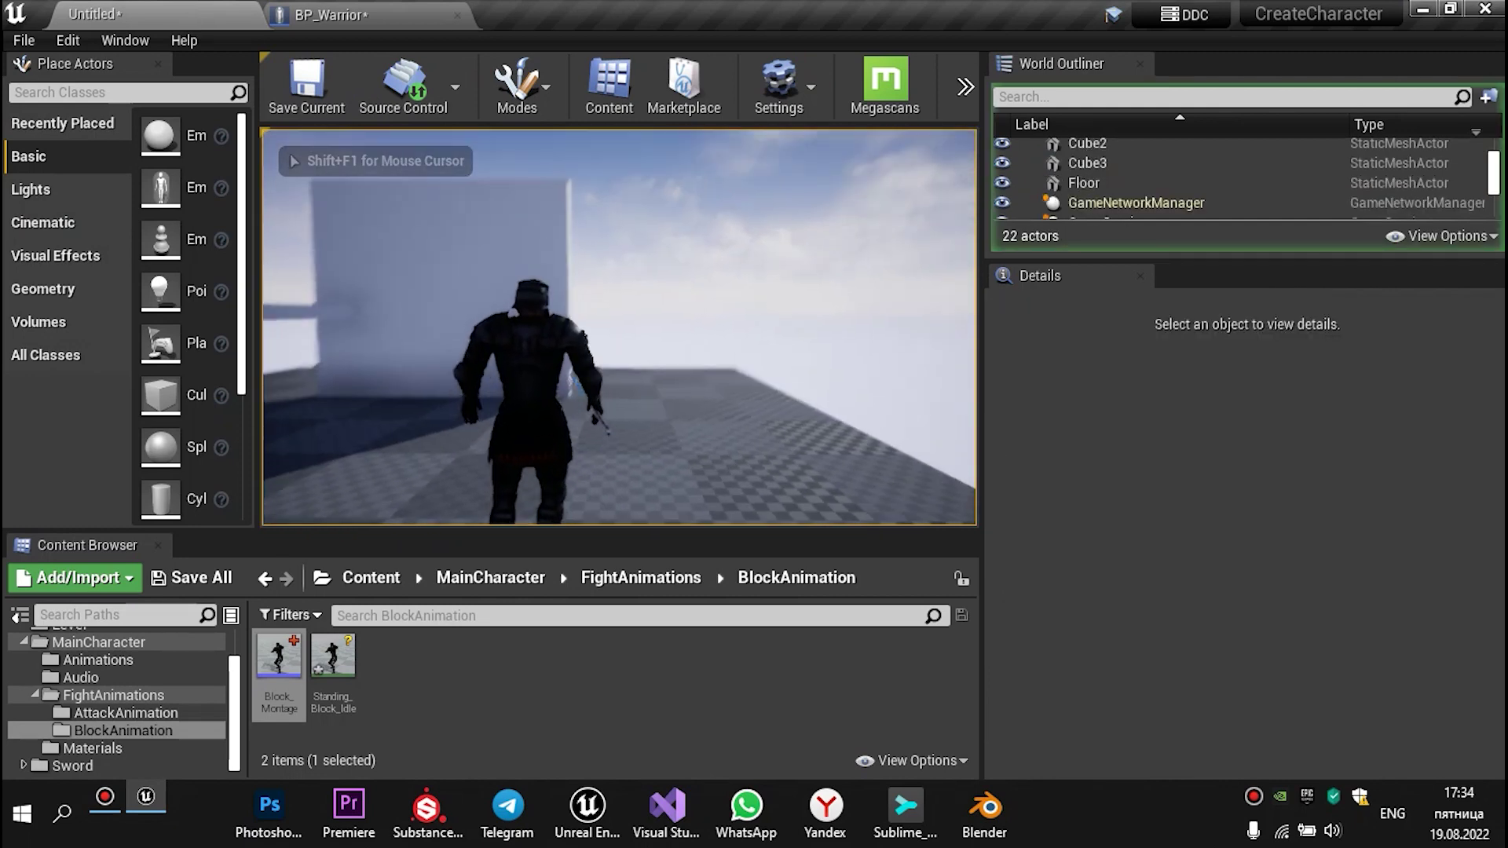
right_click(619, 327)
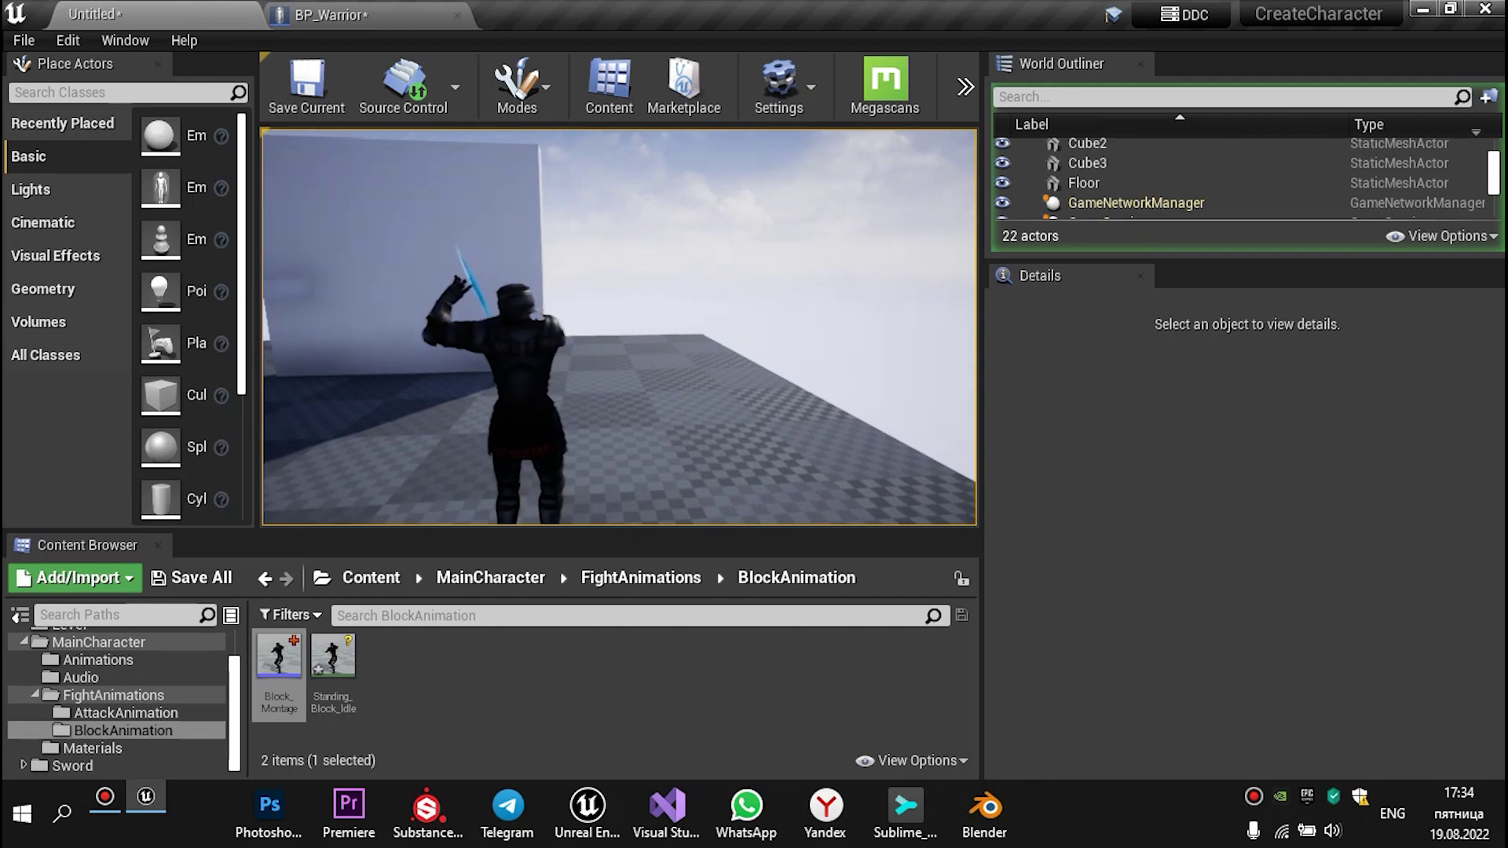